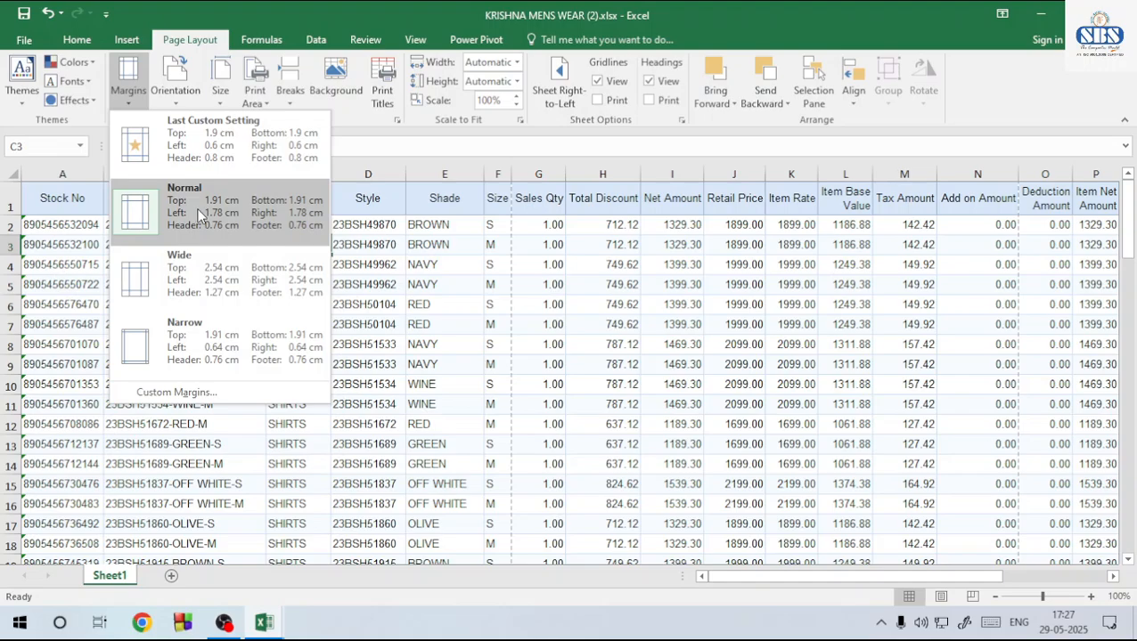
Close the margin presets unchanged and open the print preview of the sheet
left_click(455, 283)
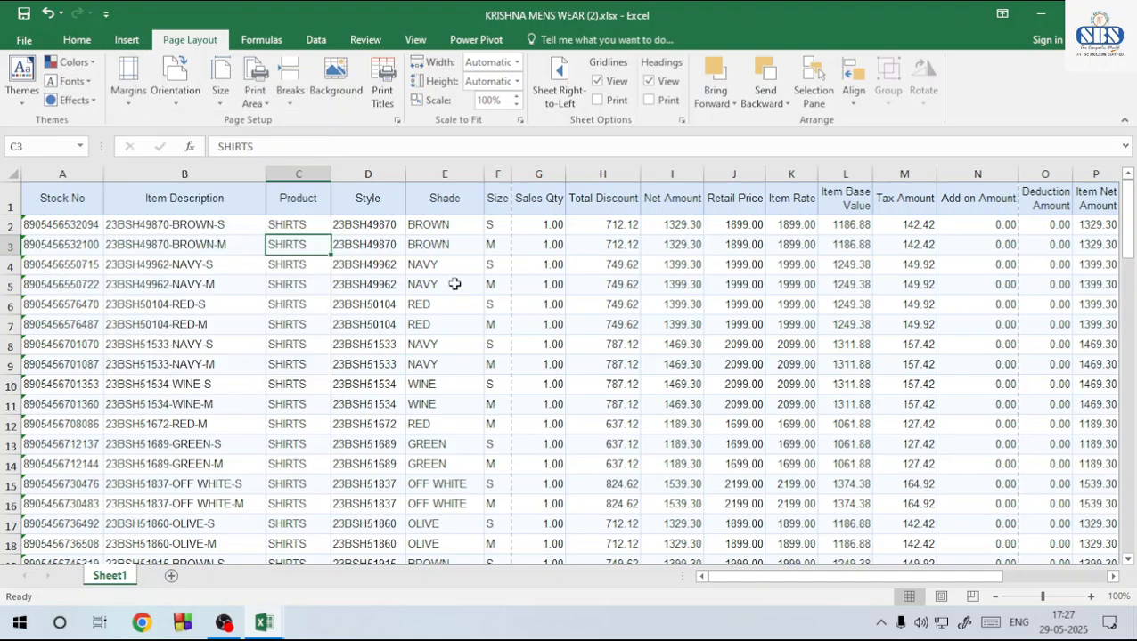
key("ctrl+p")
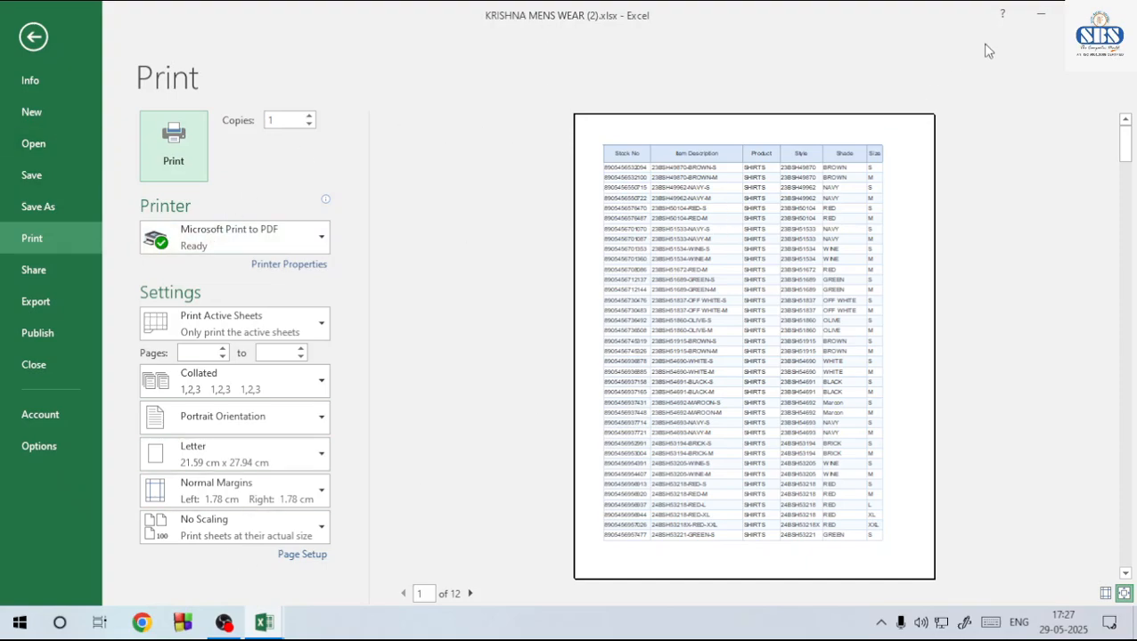
Minimize the KRISHNA MENS WEAR (2) workbook, and bring up and close the STUDENT MARKSHEET workbook
left_click(1044, 15)
left_click(1044, 15)
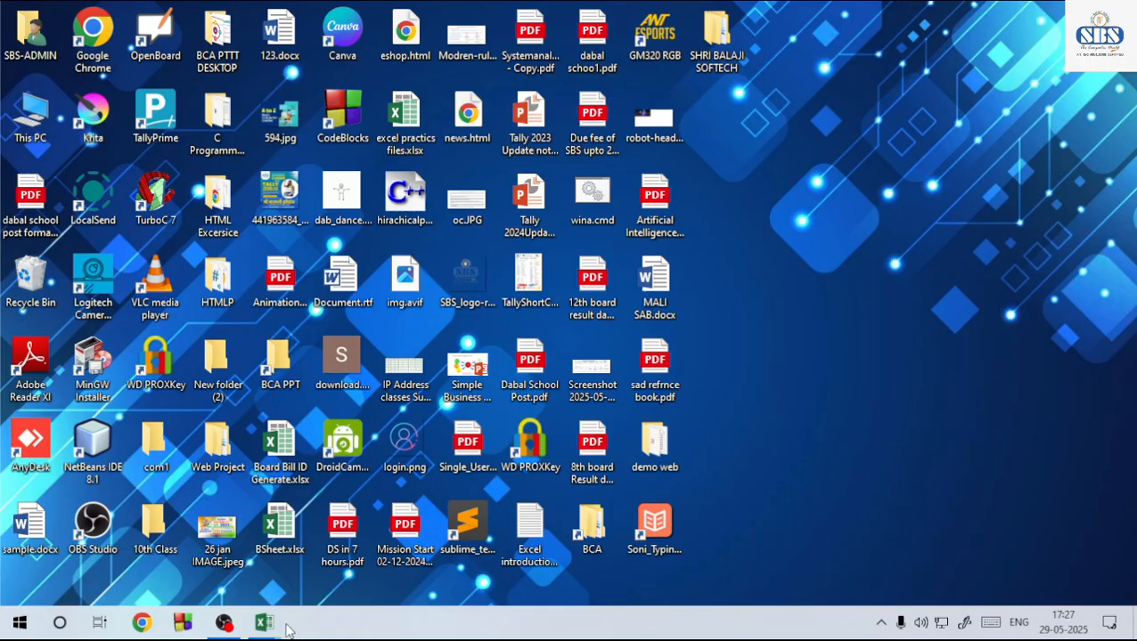
mouse_move(265, 624)
left_click(170, 545)
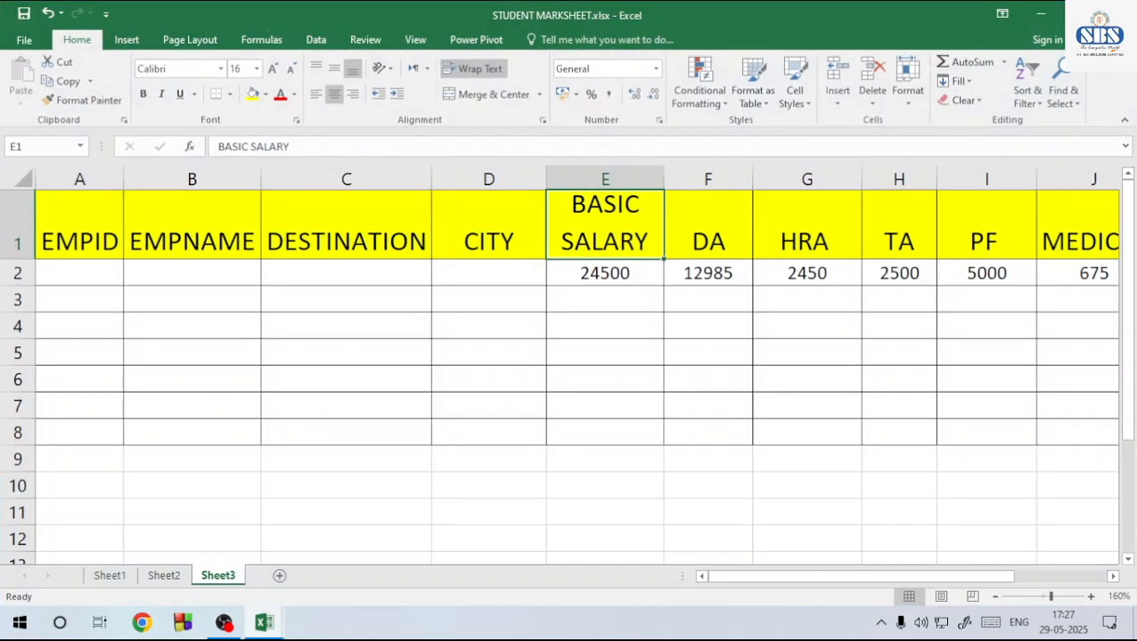
left_click(1114, 15)
left_click(563, 261)
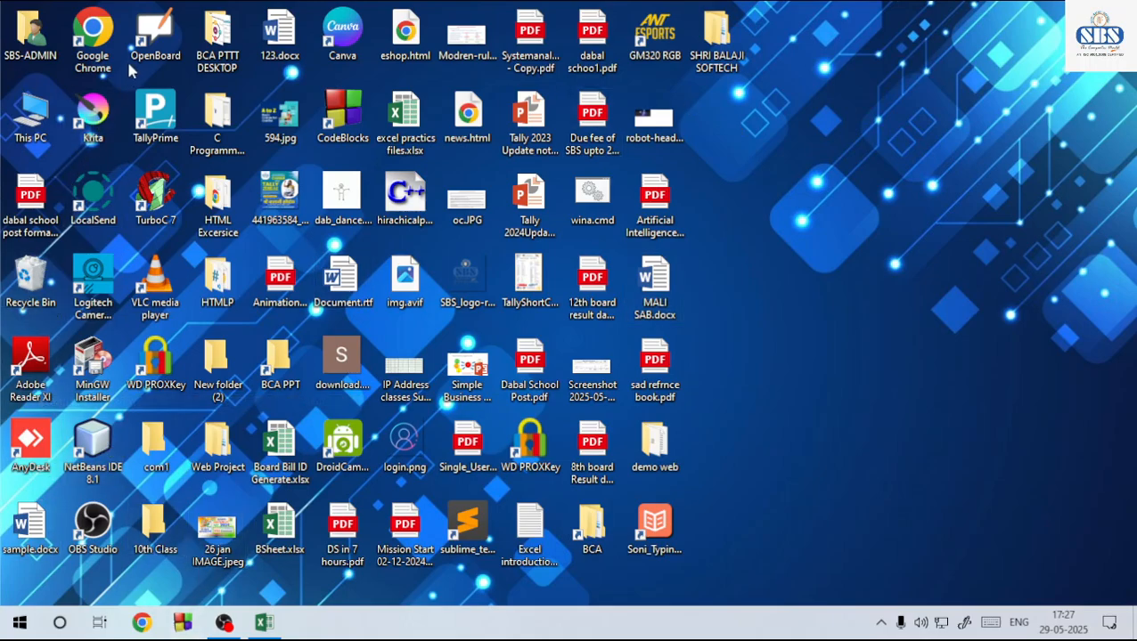
Launch OpenBoard, decline its update, and enter desktop annotation mode with the floating toolbar moved to the opposite screen edge
left_click(153, 40)
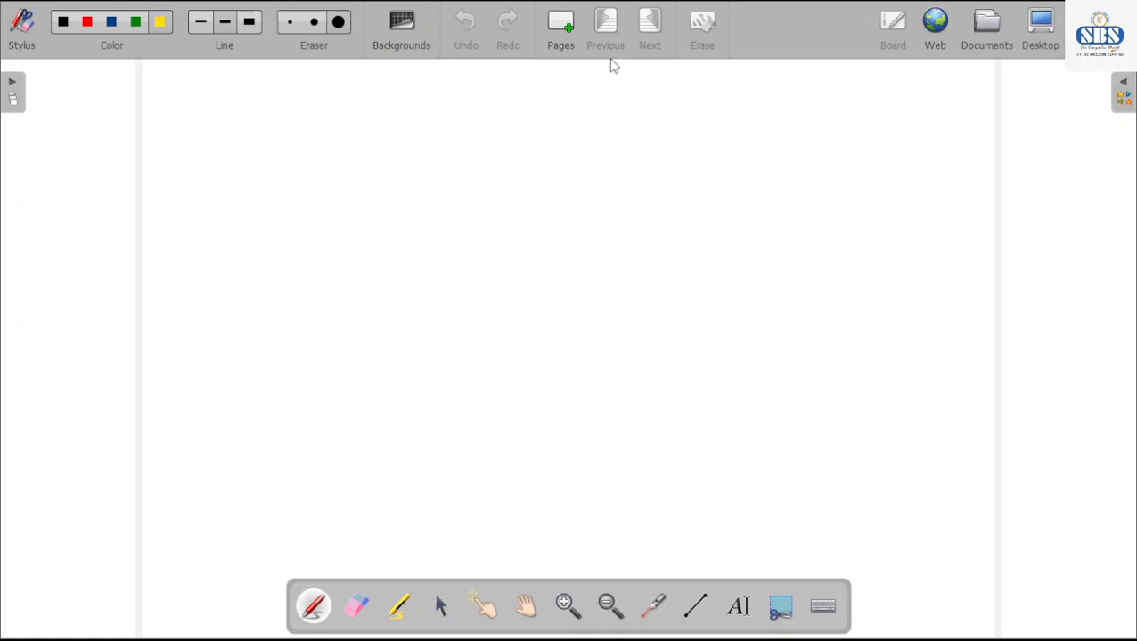
left_click(89, 23)
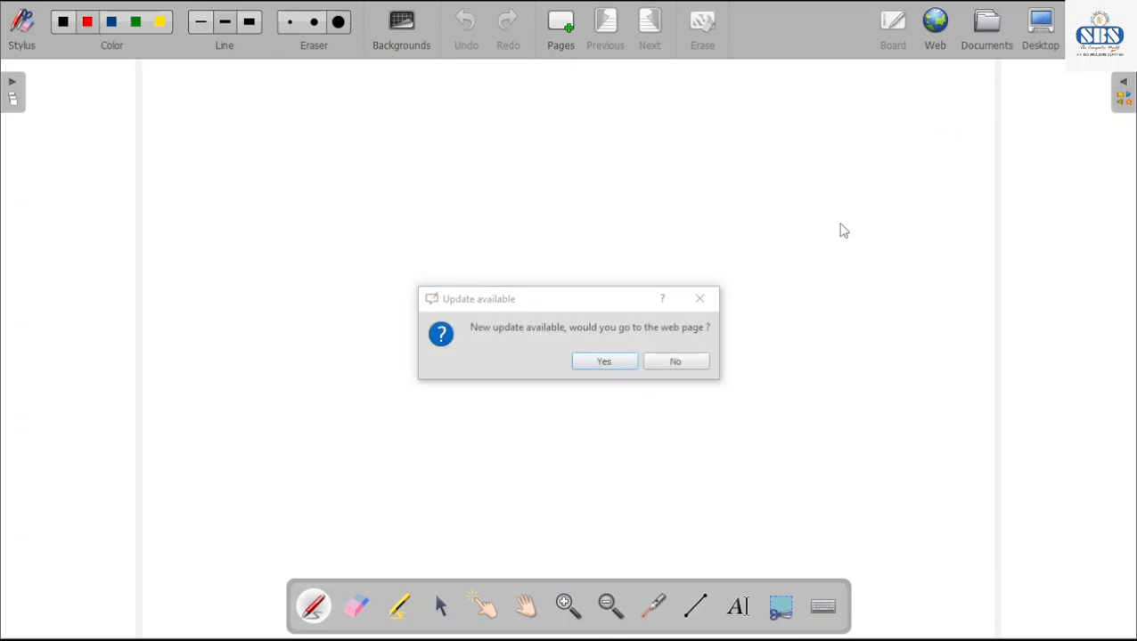
left_click(686, 364)
left_click(1039, 27)
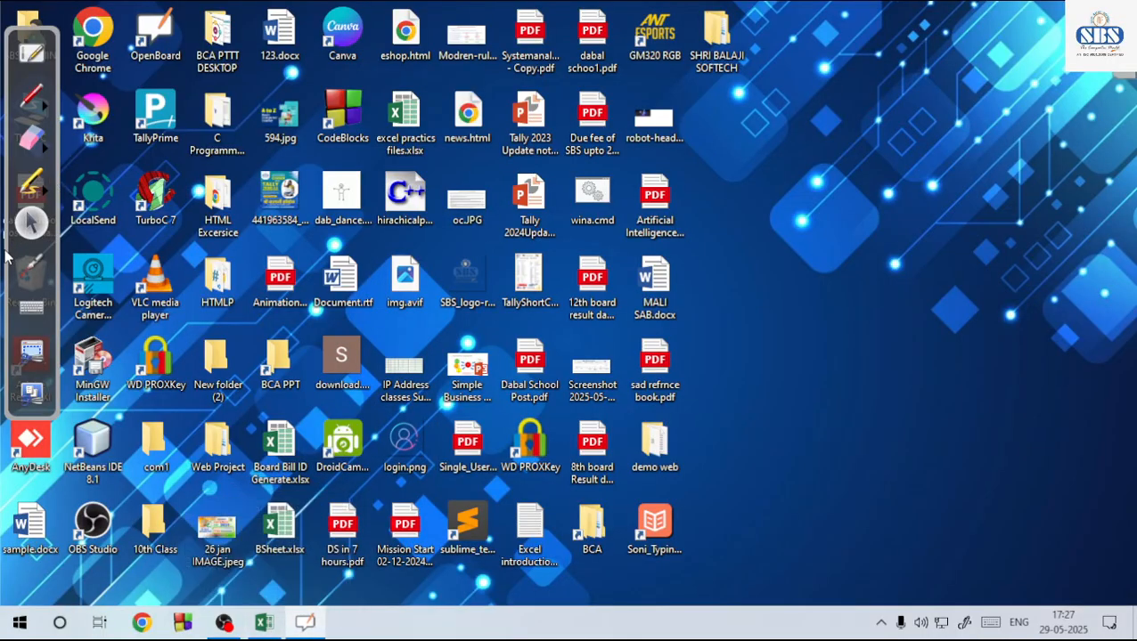
left_click_drag(9, 256, 1098, 279)
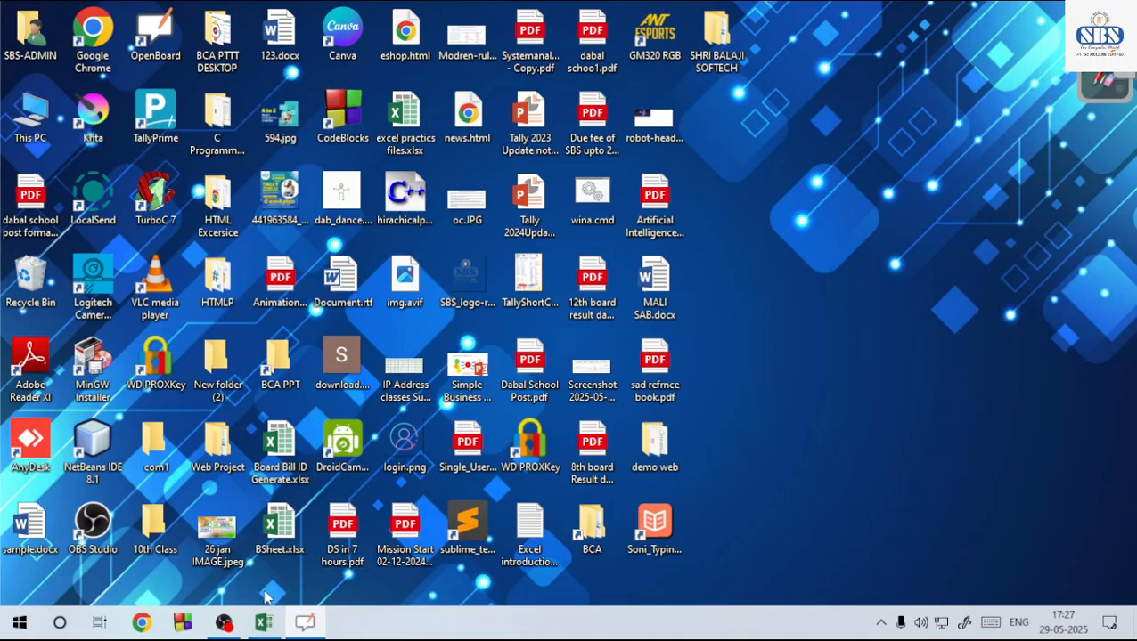
Switch back to the Excel print preview and mark the page's top margin, left margin and upper-left corner in red pen
left_click(264, 621)
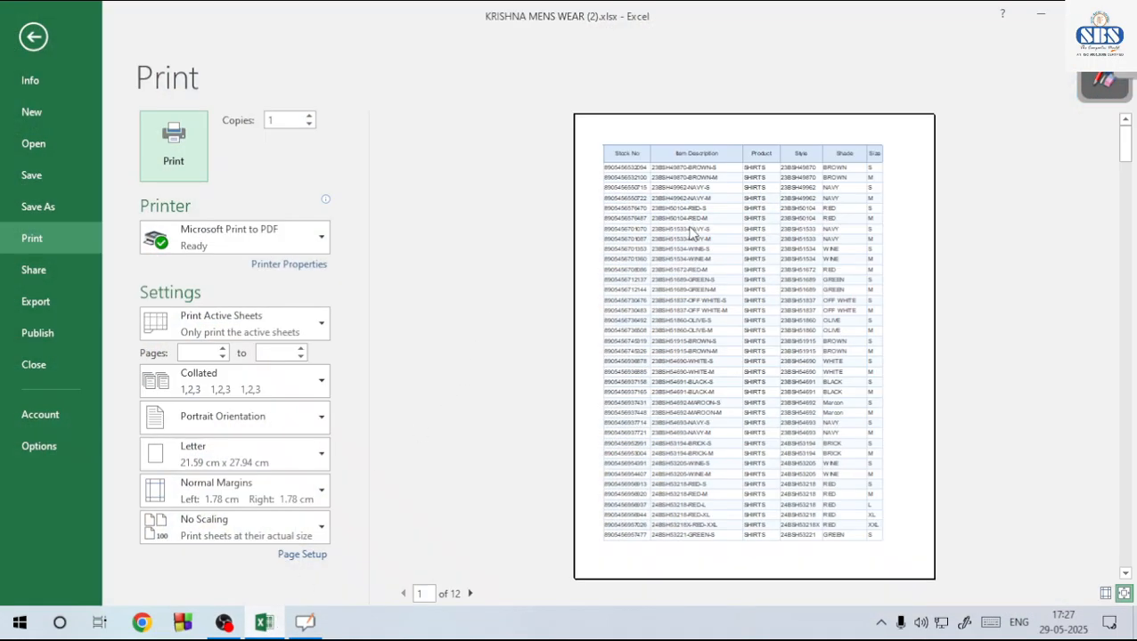
left_click(1086, 88)
left_click_drag(627, 130, 683, 130)
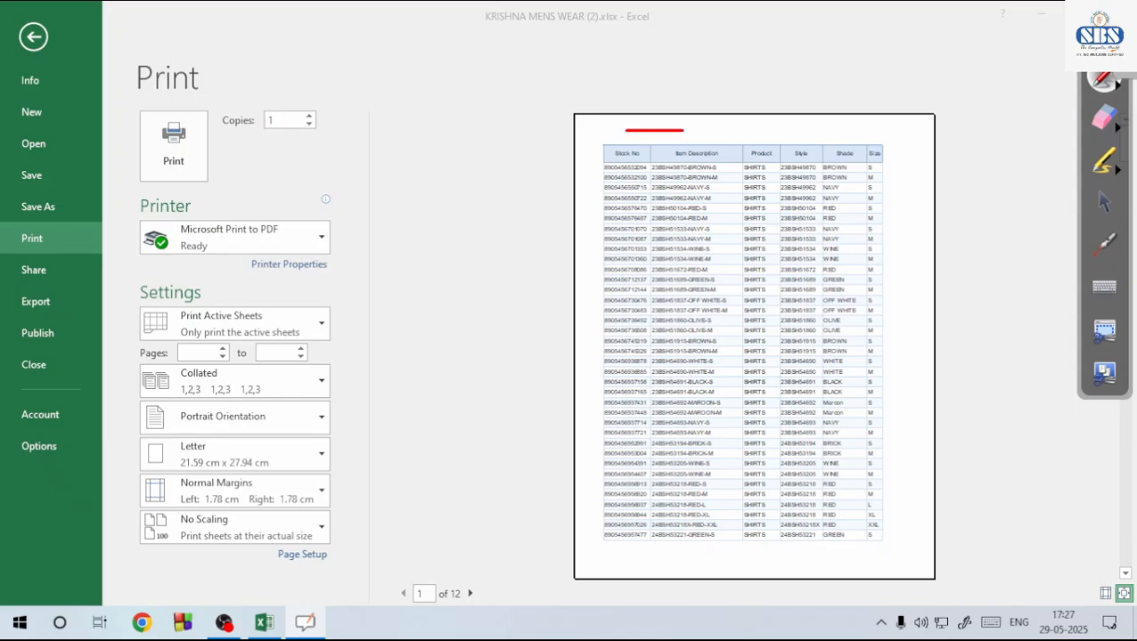
left_click_drag(589, 154, 590, 210)
left_click_drag(581, 128, 619, 116)
left_click(1104, 201)
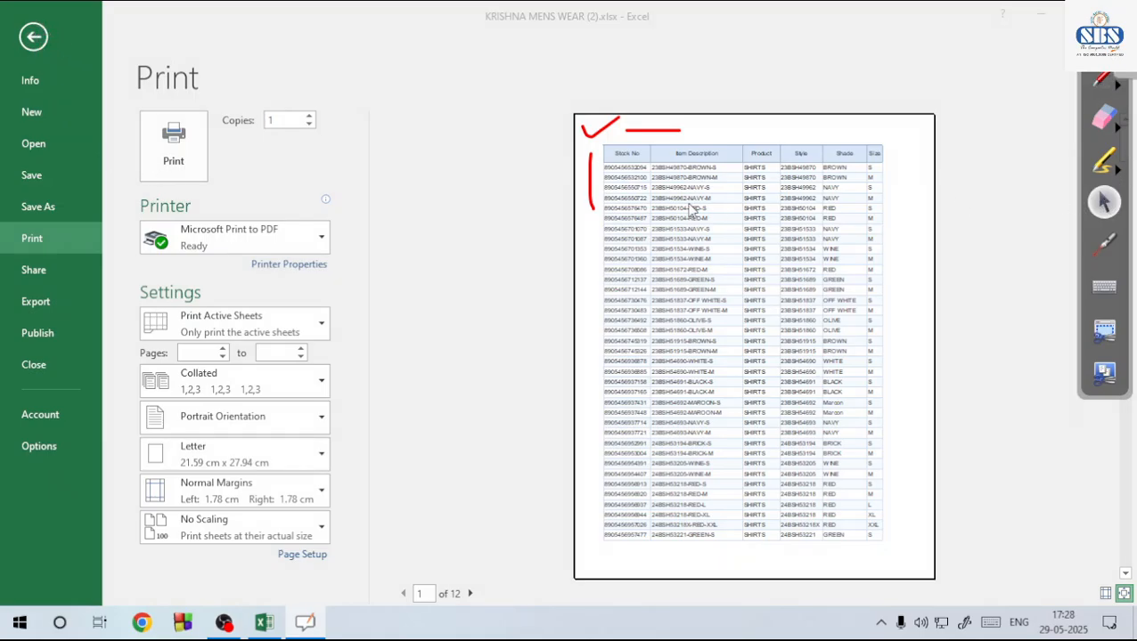
Apply the Narrow margins preset to the worksheet and reopen the print preview
left_click(33, 39)
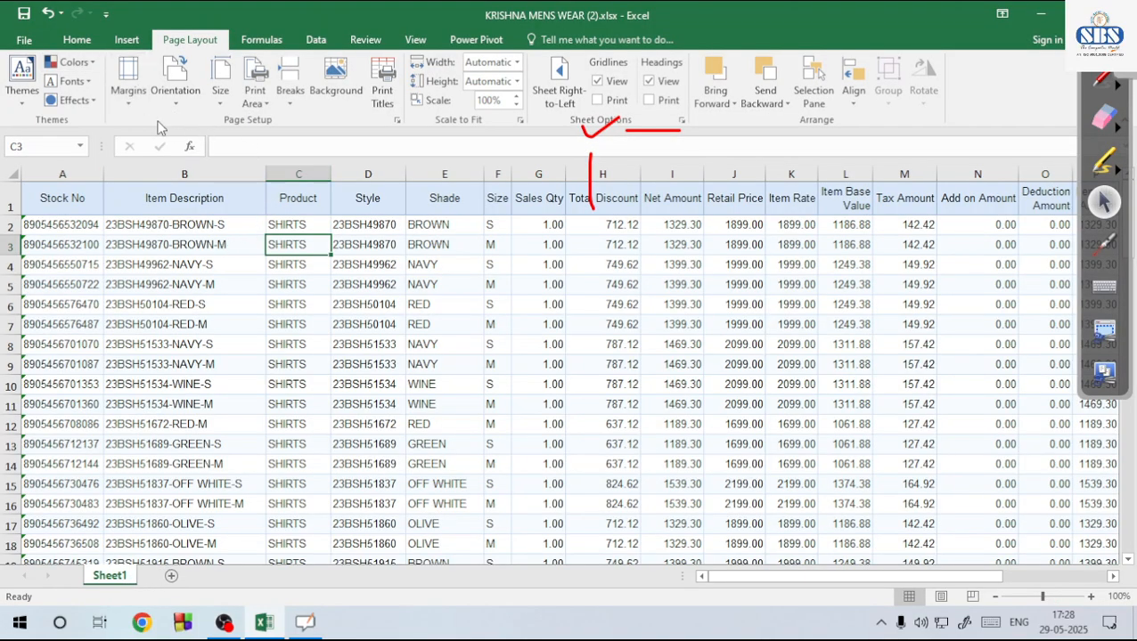
left_click(128, 85)
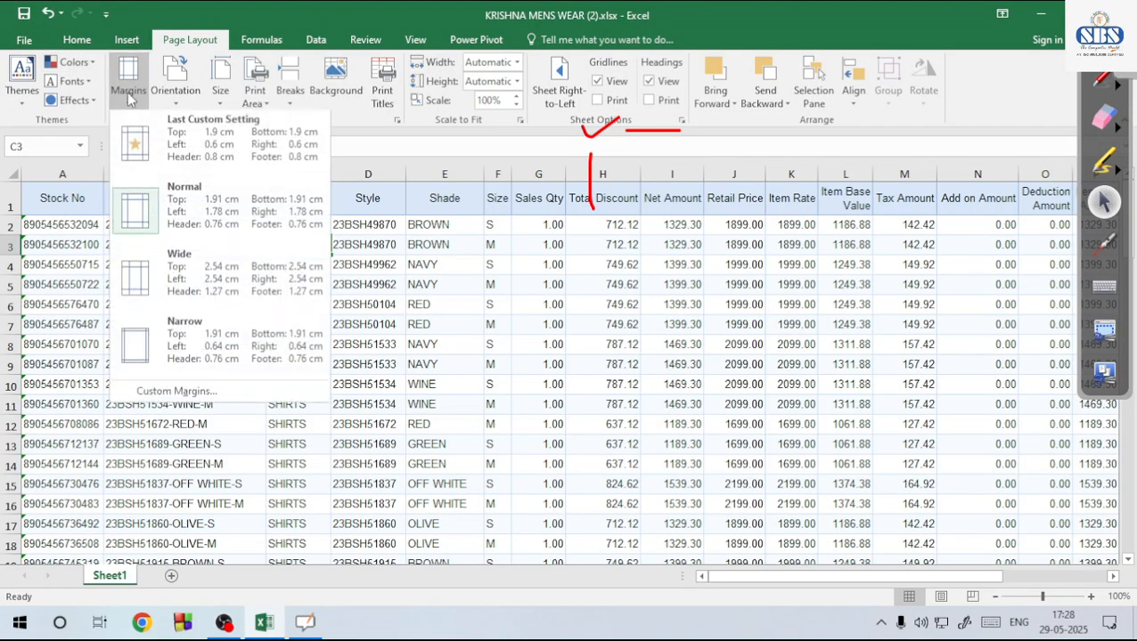
left_click(195, 345)
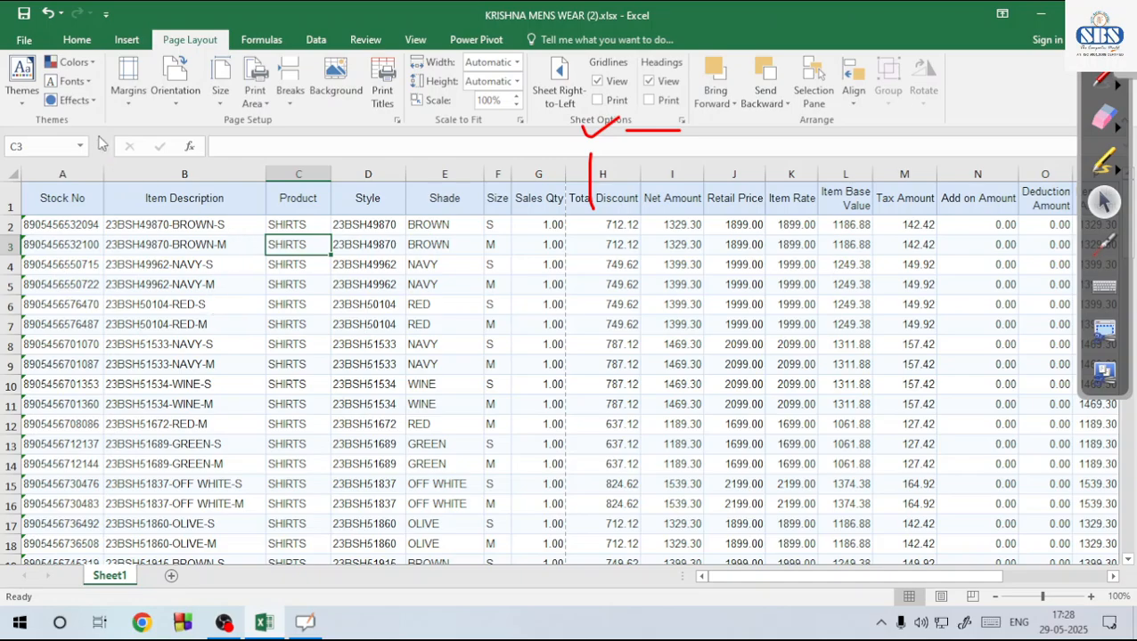
left_click(26, 41)
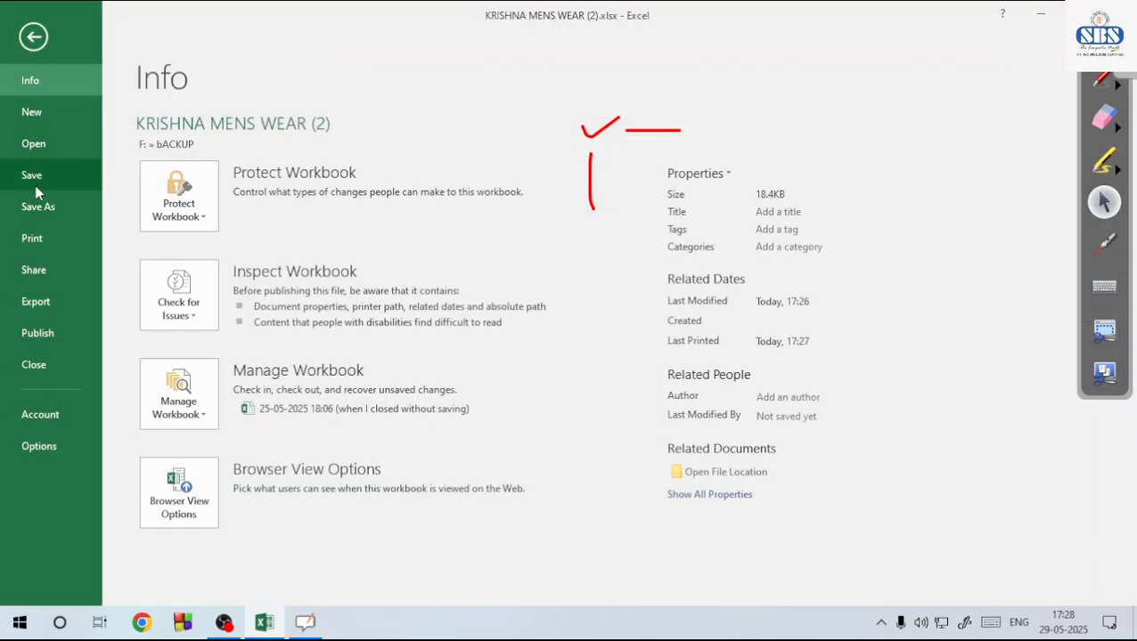
left_click(49, 238)
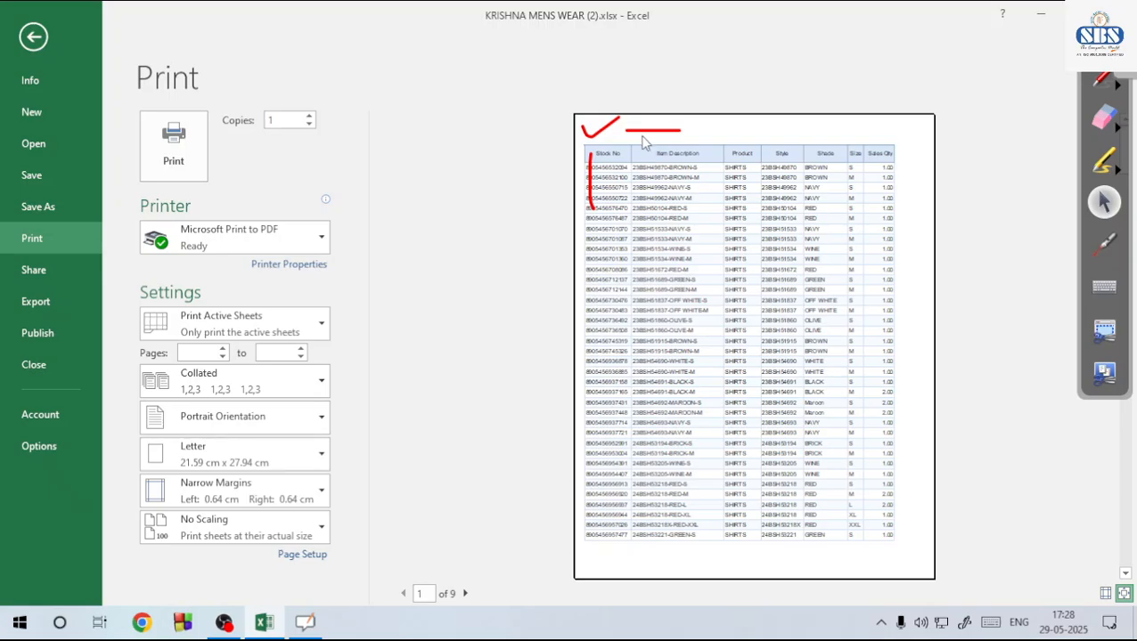
Set the paper size to A4 and the custom top and bottom margins to 0.4 cm each
left_click(281, 453)
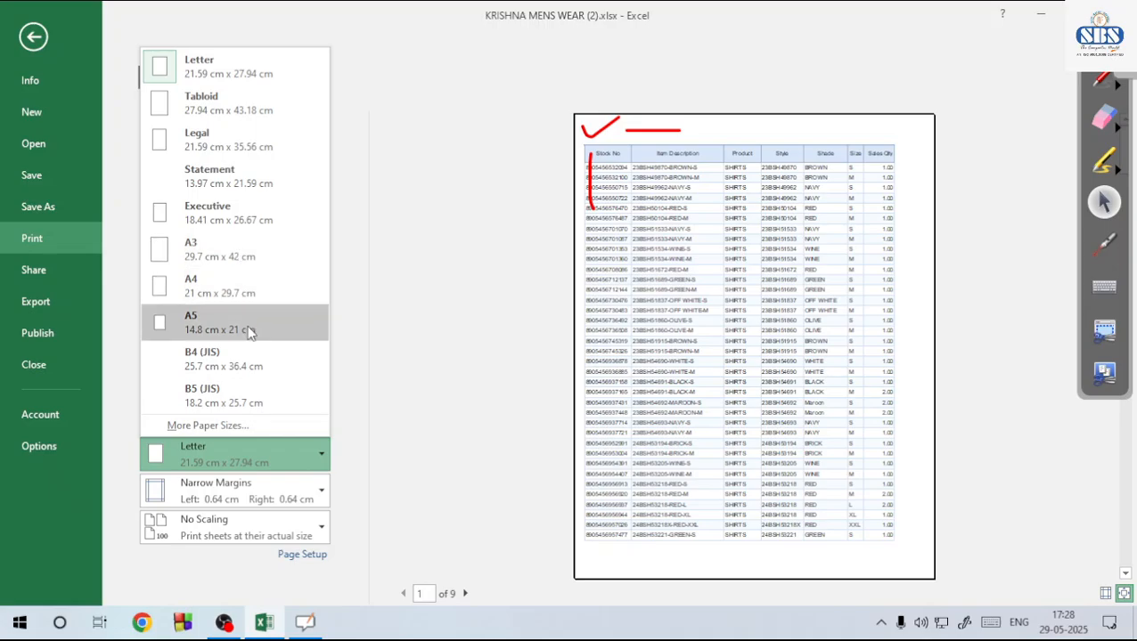
left_click(278, 290)
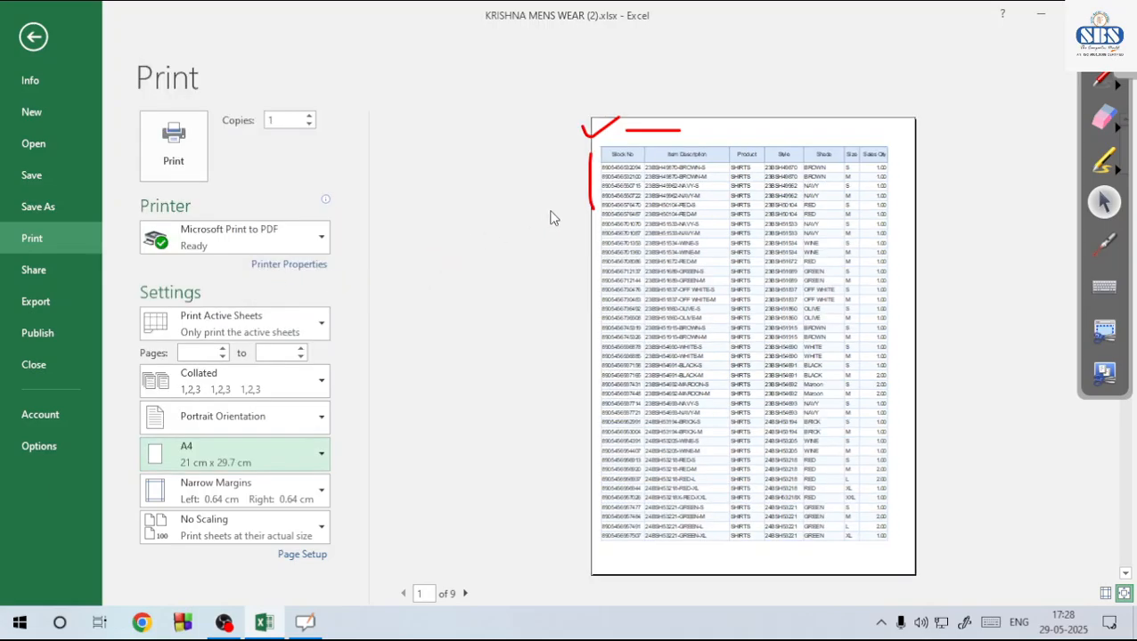
left_click(252, 494)
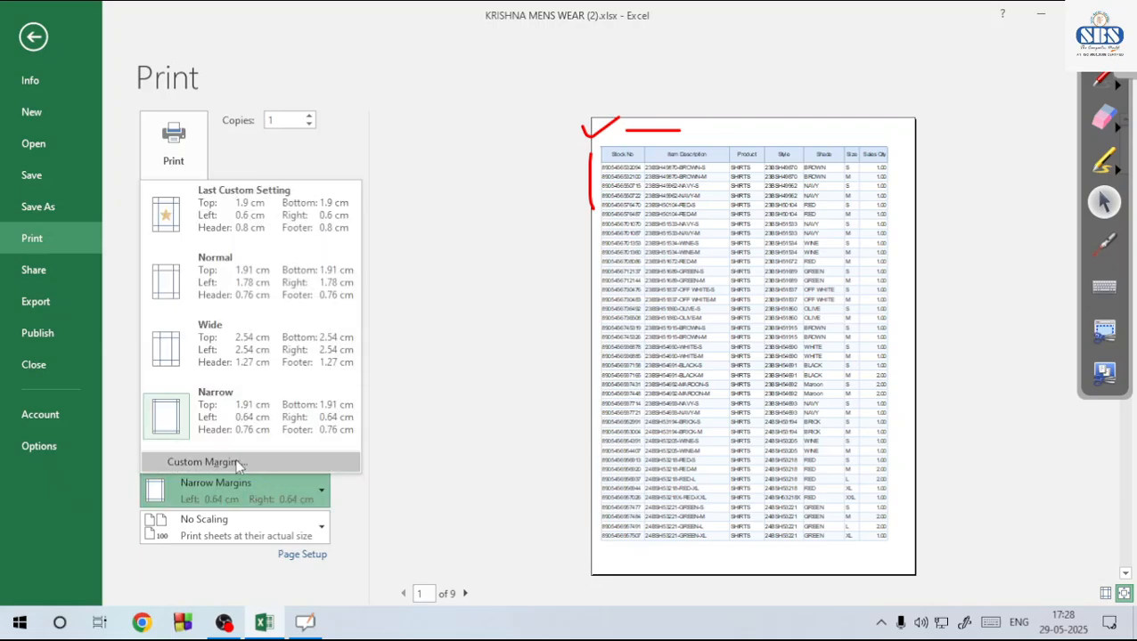
left_click(237, 463)
left_click(500, 179)
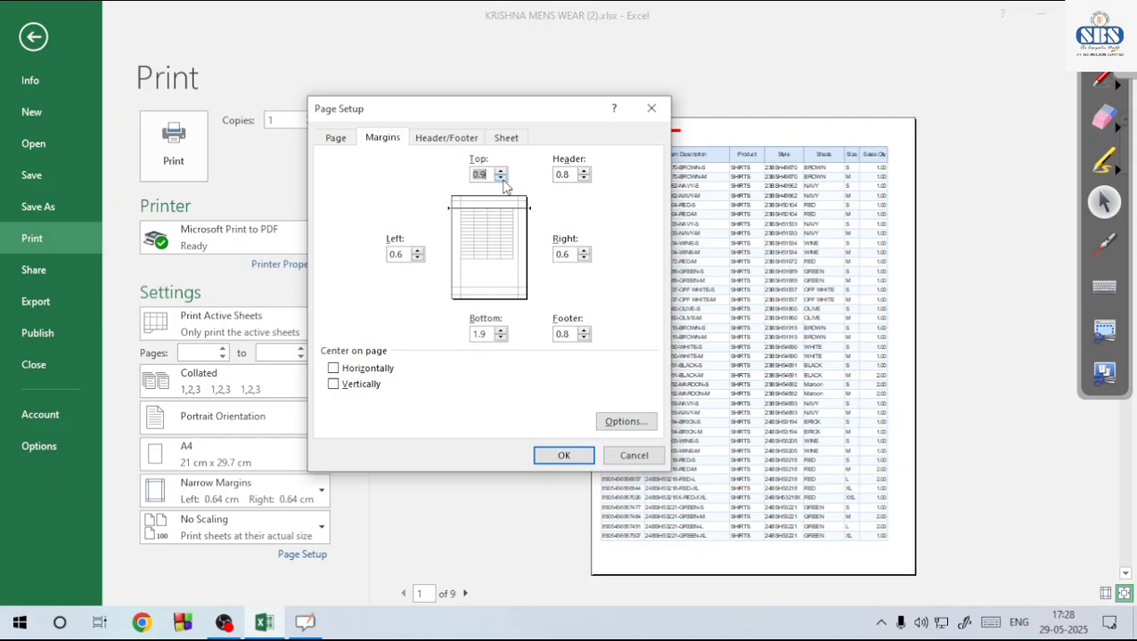
left_click(501, 337)
left_click(545, 456)
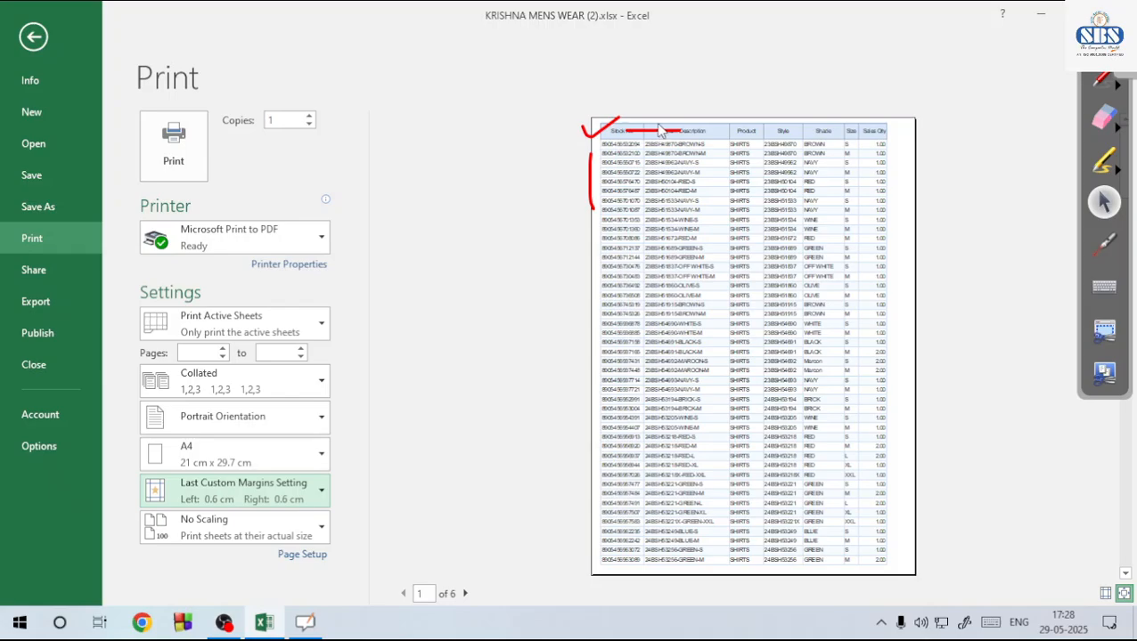
Set the custom top margin to 0.5 cm
left_click(267, 489)
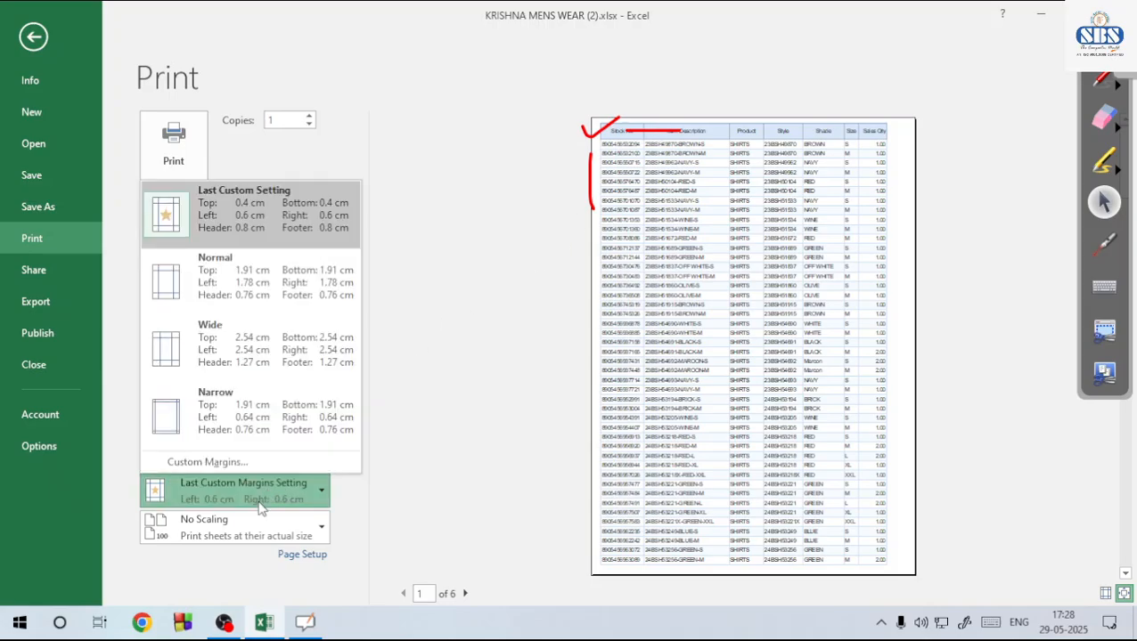
left_click(233, 454)
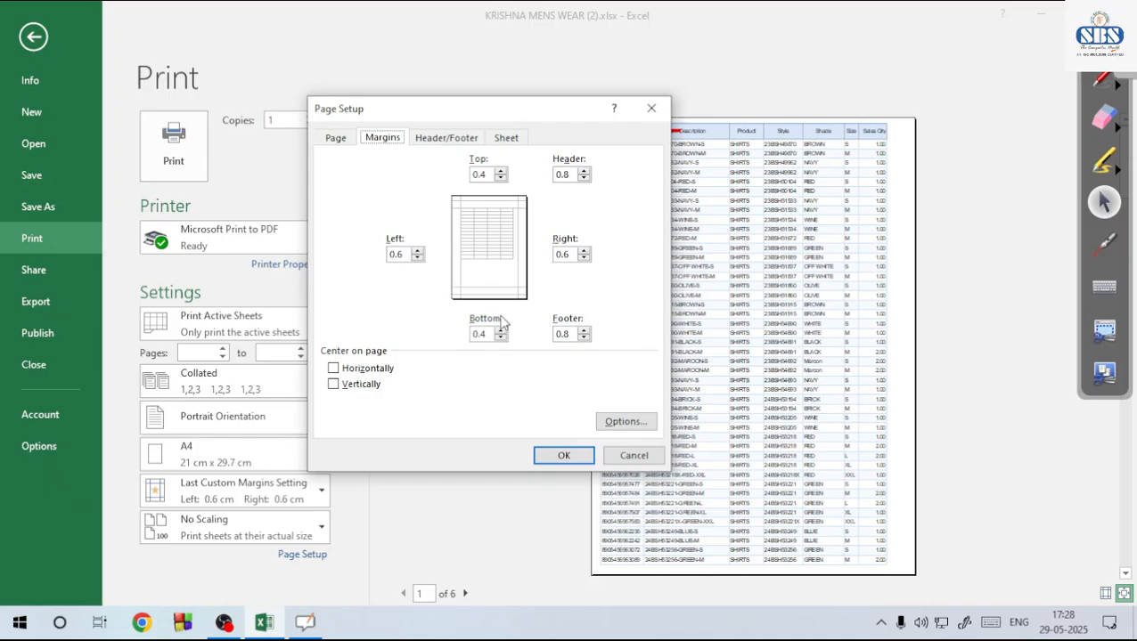
left_click(502, 171)
left_click(562, 457)
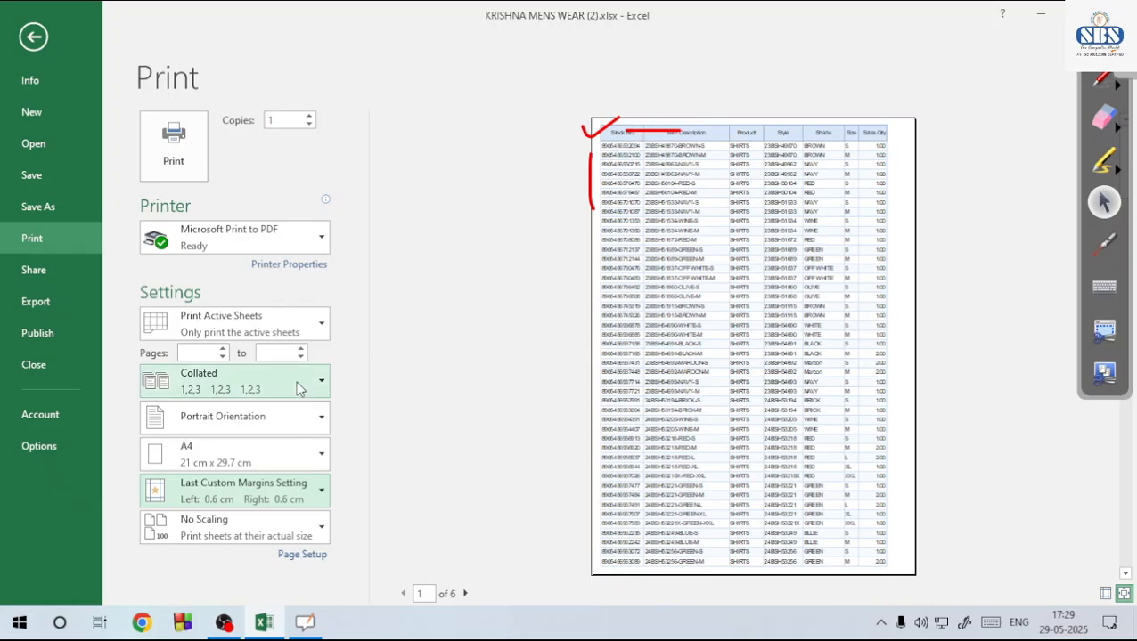
Set the custom top margin to 1 cm and the left margin to 1.1 cm
left_click(241, 486)
left_click(238, 461)
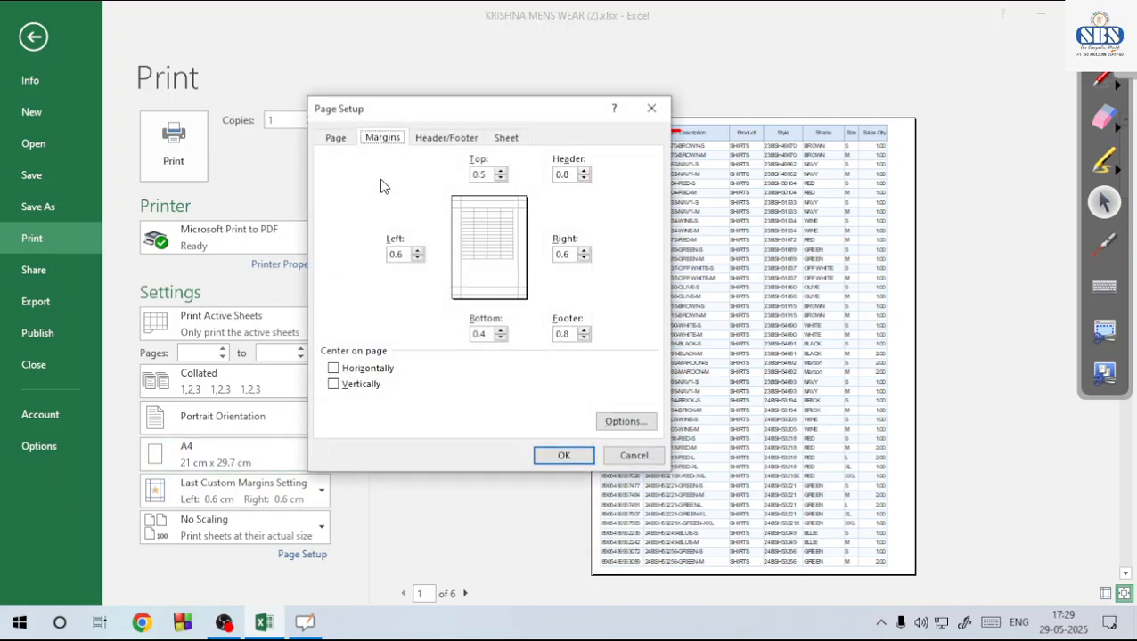
left_click(500, 173)
left_click(500, 178)
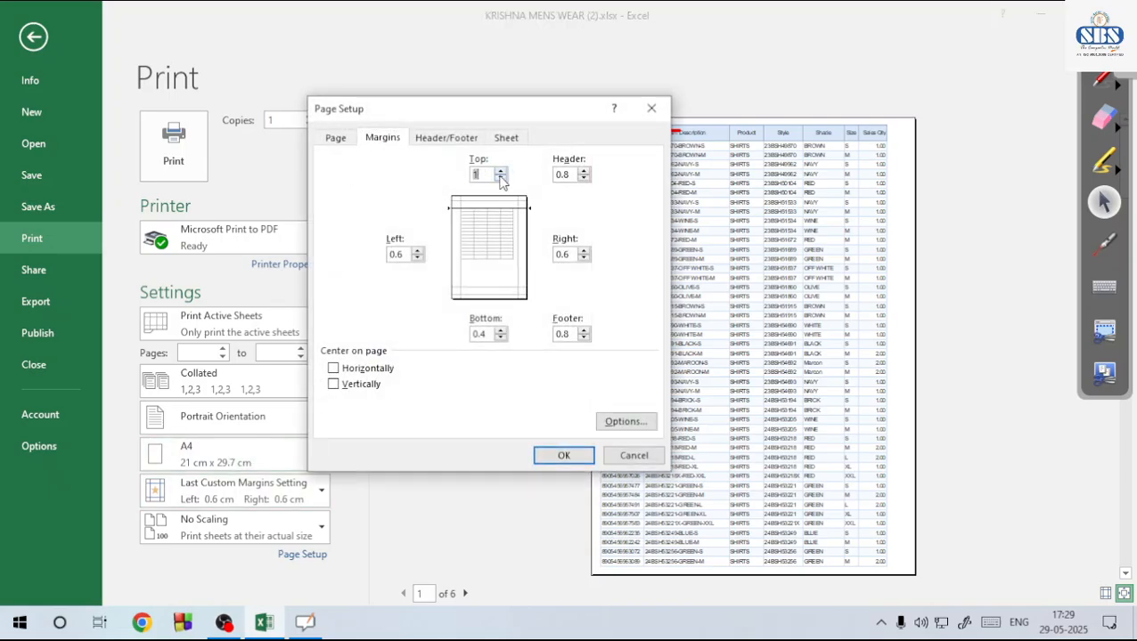
left_click(418, 251)
left_click(418, 251)
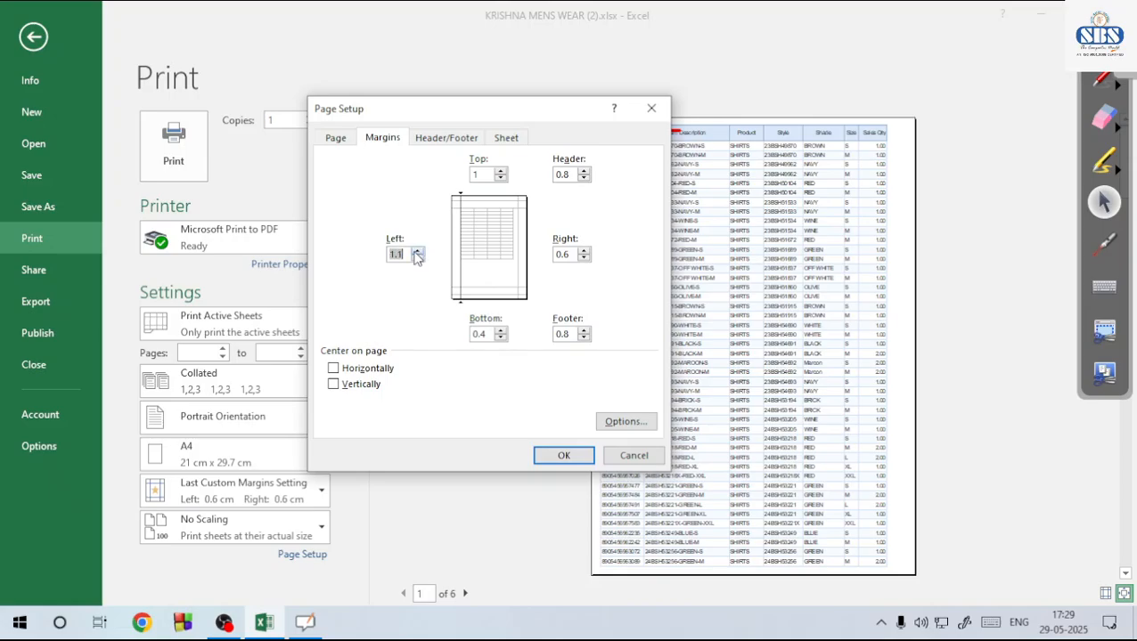
left_click(563, 456)
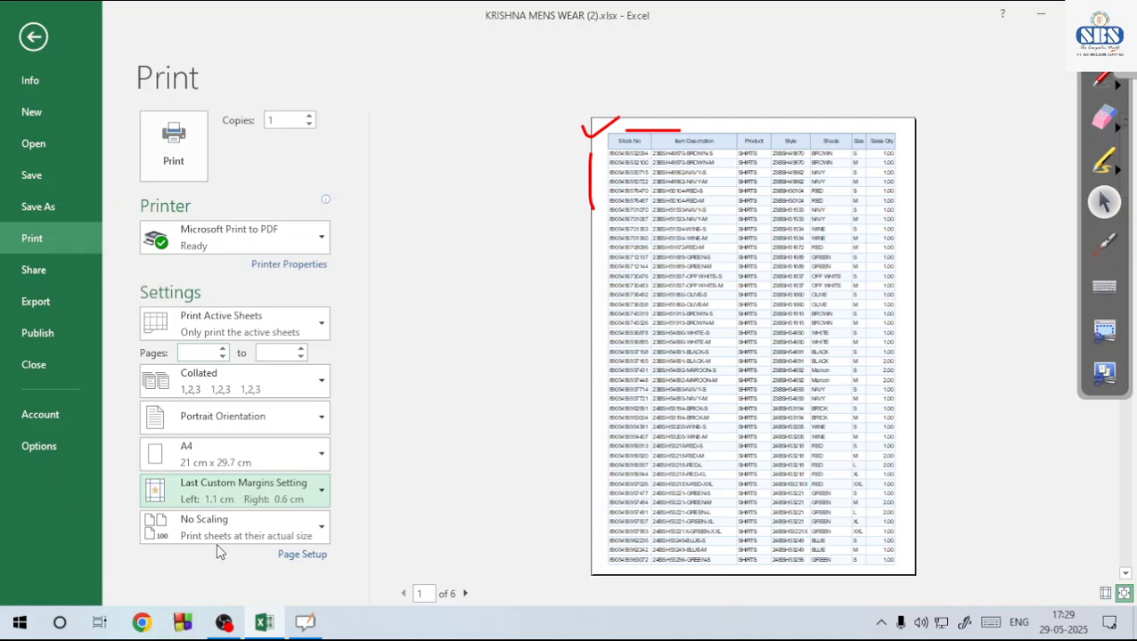
Return to the worksheet and examine the custom margins and center-on-page options in Page Setup, leaving them unchanged
key("Escape")
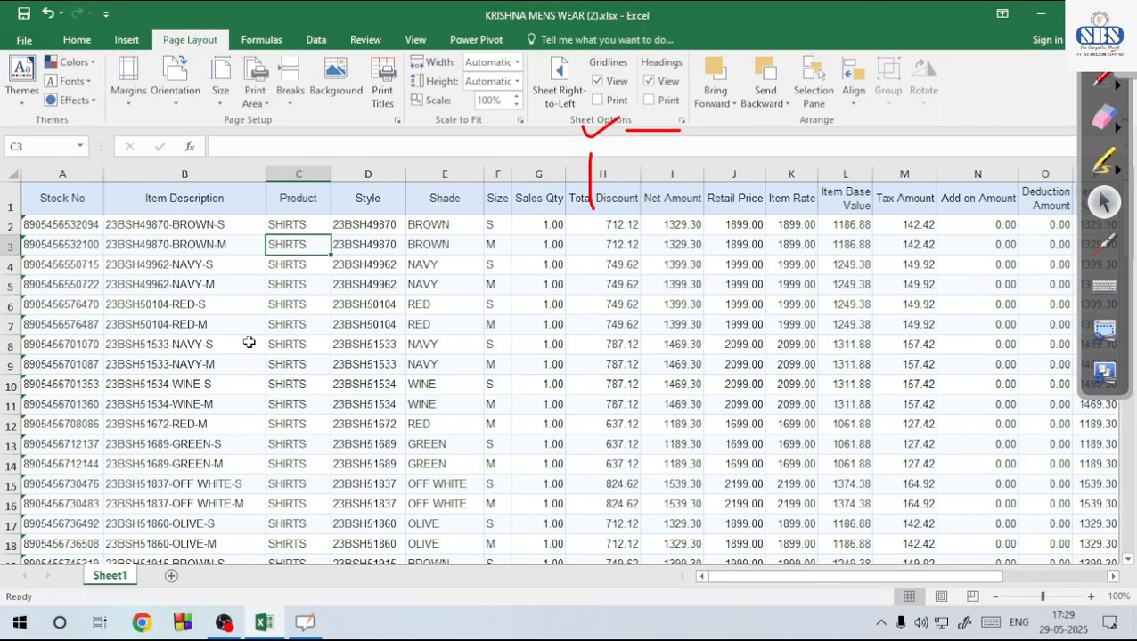
left_click(127, 93)
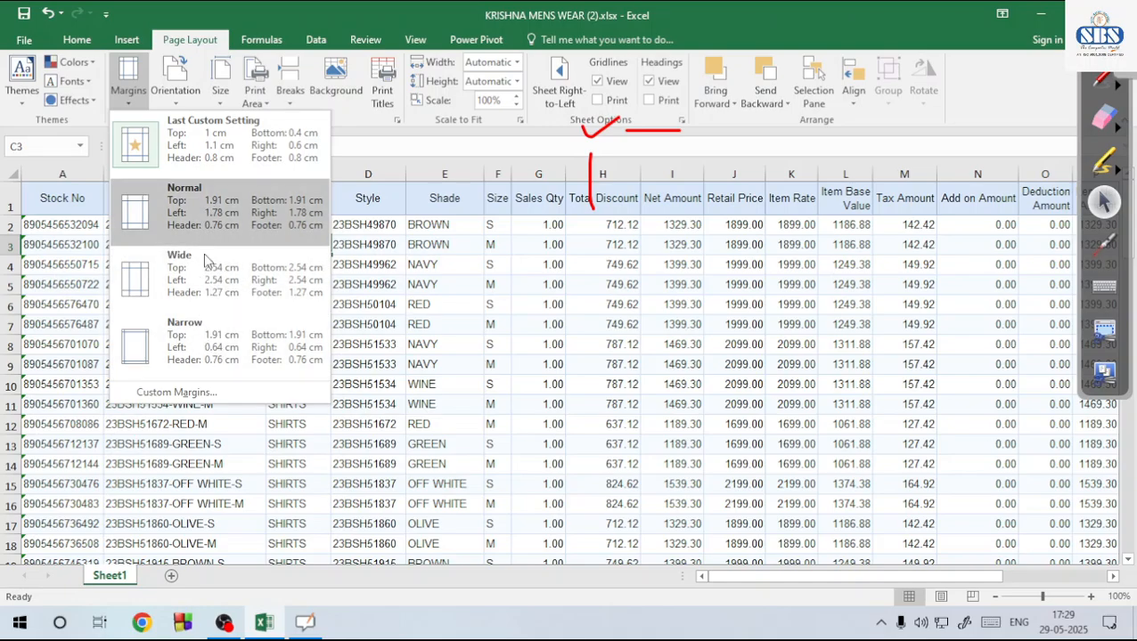
left_click(187, 397)
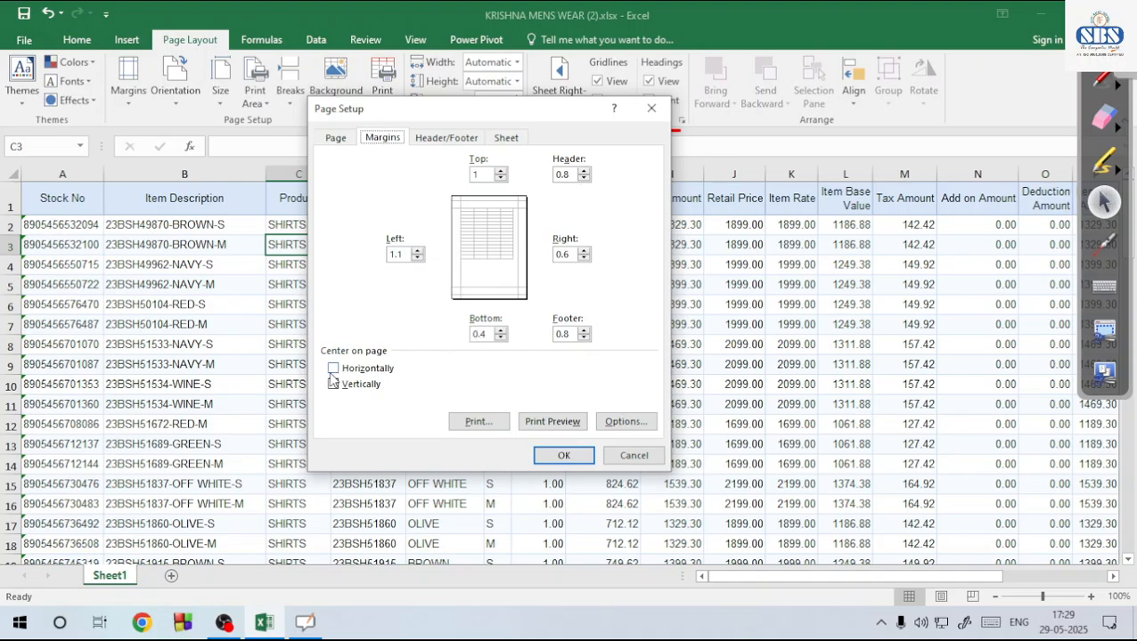
left_click(623, 455)
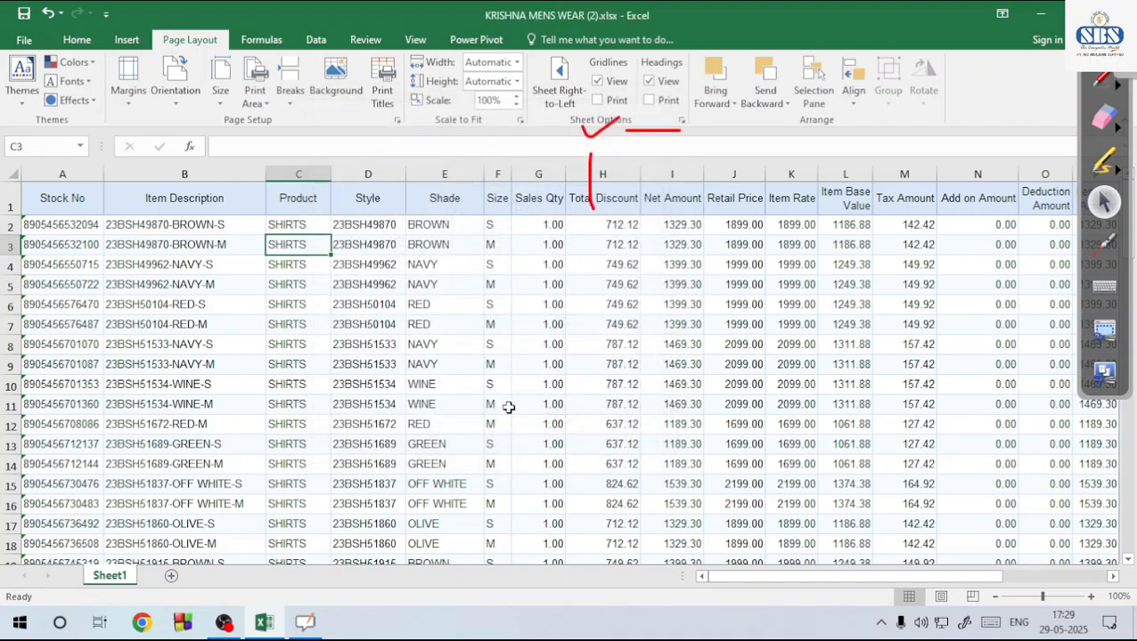
Erase the red annotation marks over the worksheet and select the annotation pen again
left_click(427, 382)
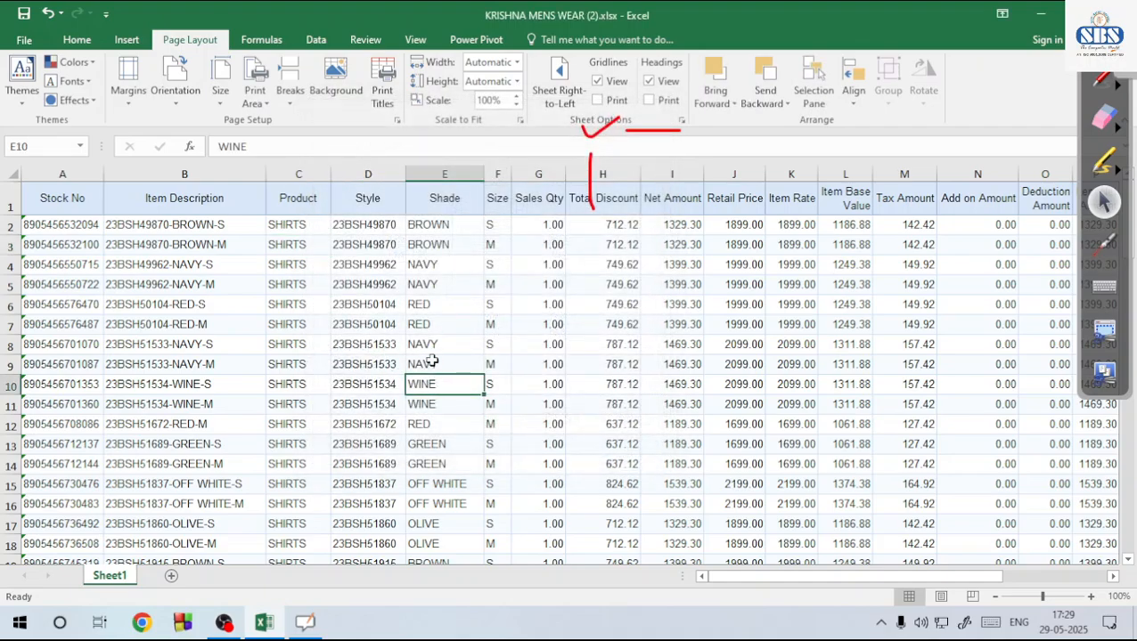
mouse_move(681, 163)
left_mouse_down()
mouse_move(689, 177)
mouse_move(468, 129)
left_mouse_up()
left_click(1100, 87)
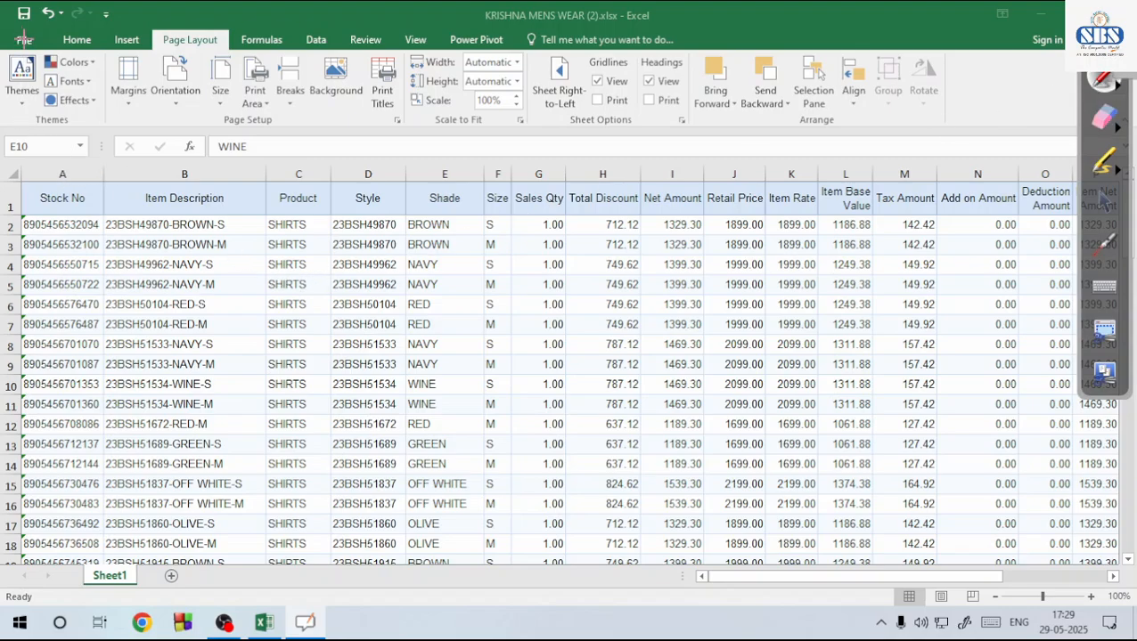
Open the Page Setup dialog's page options and circle the Scaling section with the red annotation pen
left_click(1104, 199)
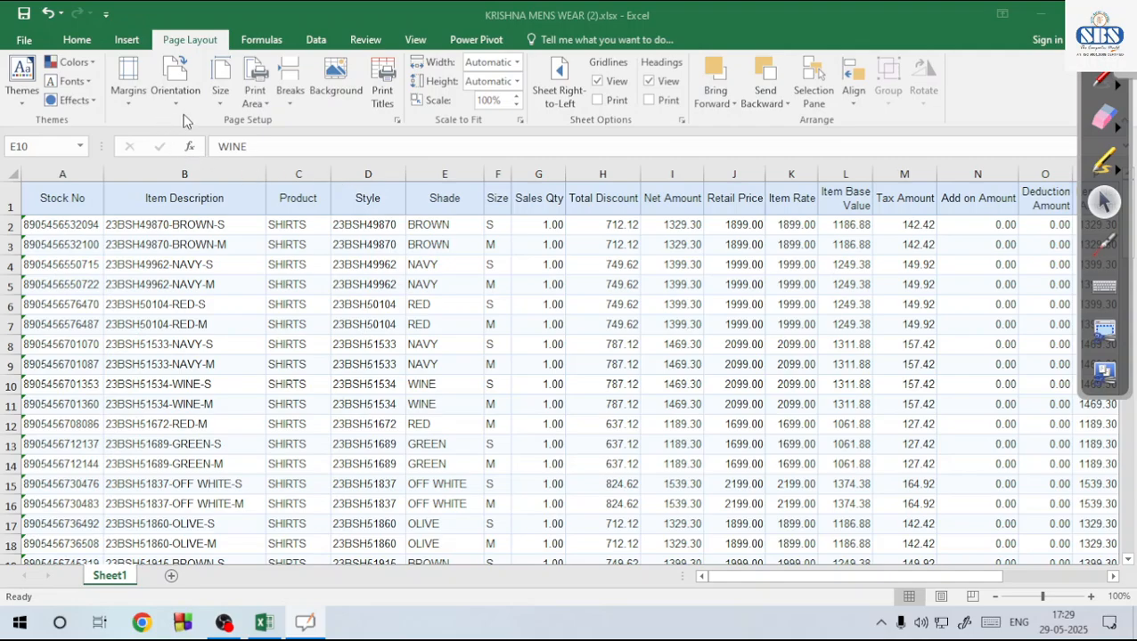
left_click(397, 120)
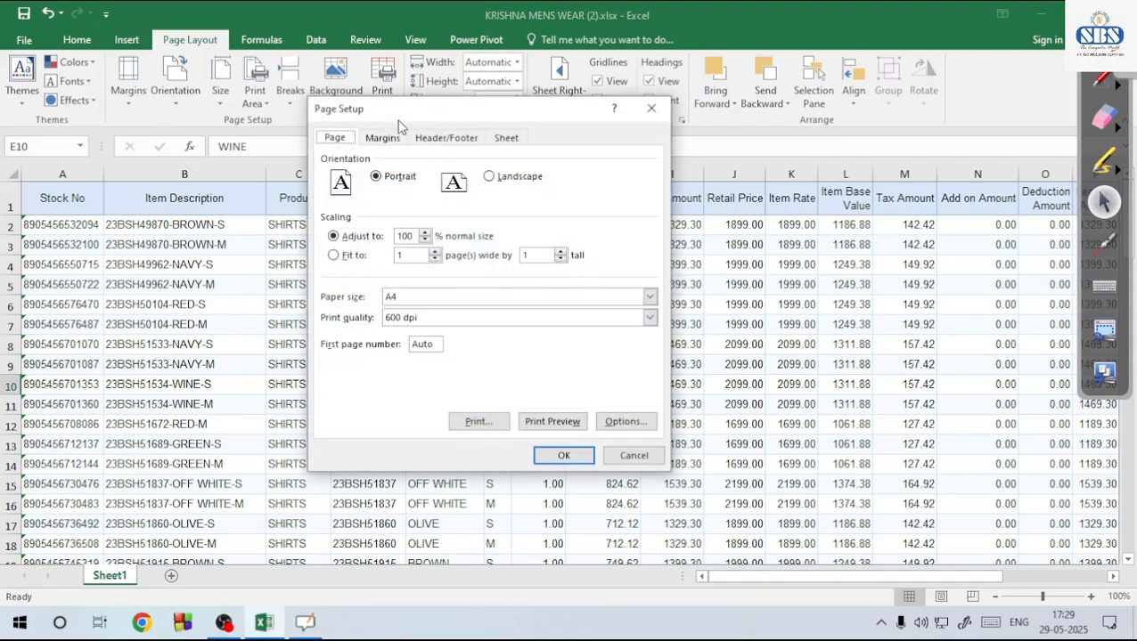
left_click_drag(400, 122, 251, 99)
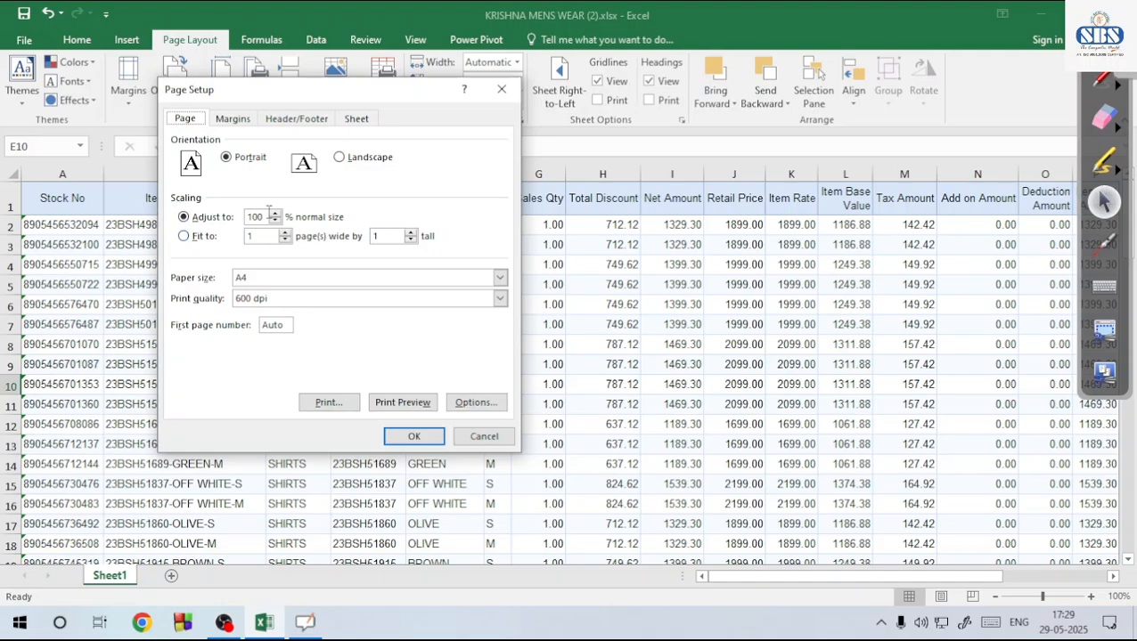
left_click(1120, 65)
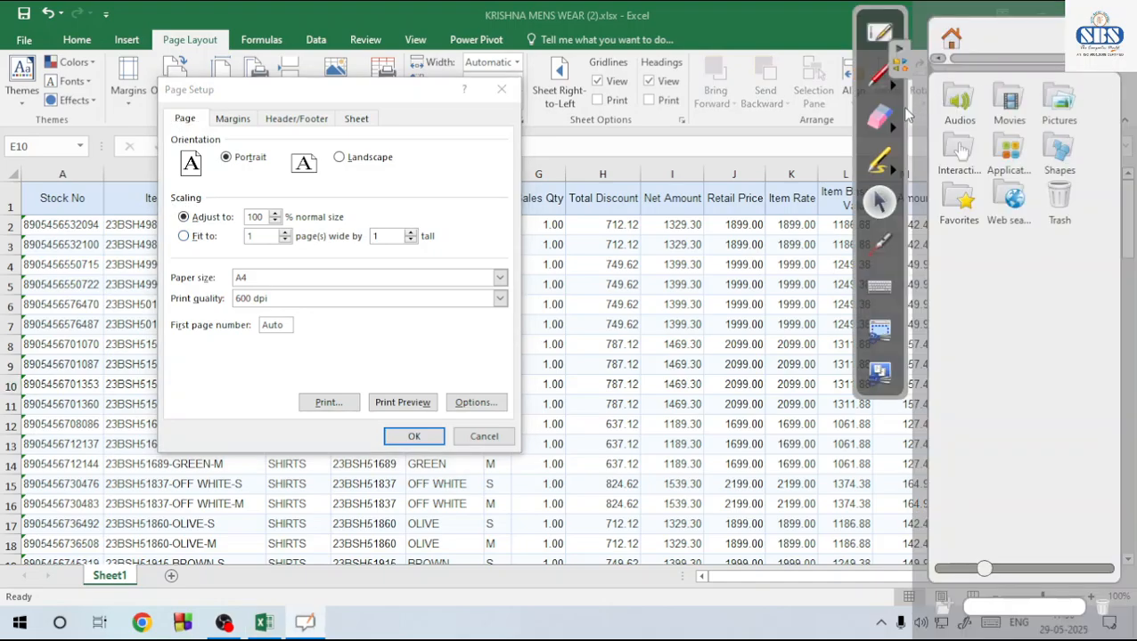
left_click(901, 65)
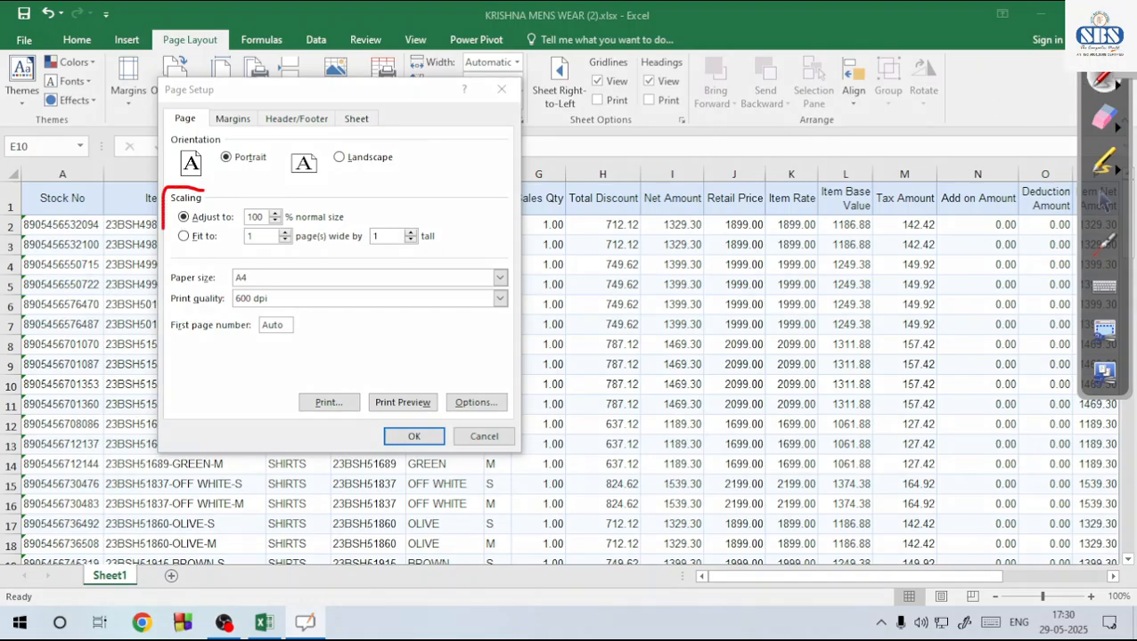
mouse_move(165, 228)
left_mouse_down()
mouse_move(217, 256)
mouse_move(404, 256)
mouse_move(451, 192)
mouse_move(206, 182)
left_mouse_up()
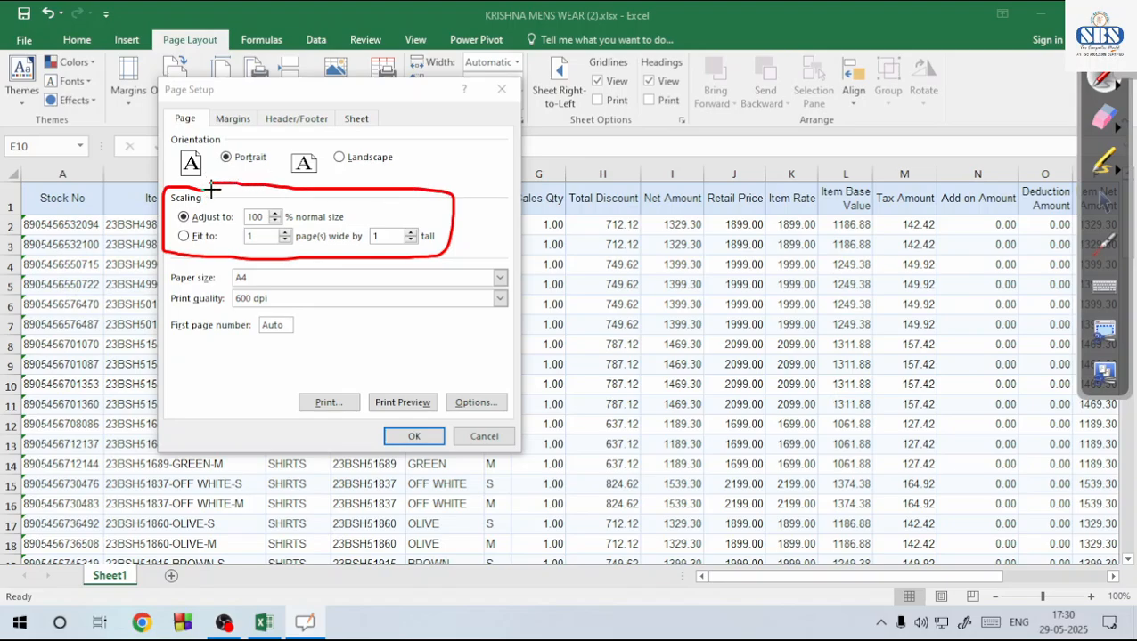
Erase the red mark around the Scaling section and close Page Setup without changing any option
left_click(1093, 123)
mouse_move(262, 263)
left_mouse_down()
mouse_move(274, 215)
mouse_move(304, 225)
mouse_move(450, 210)
left_mouse_up()
left_click(1103, 201)
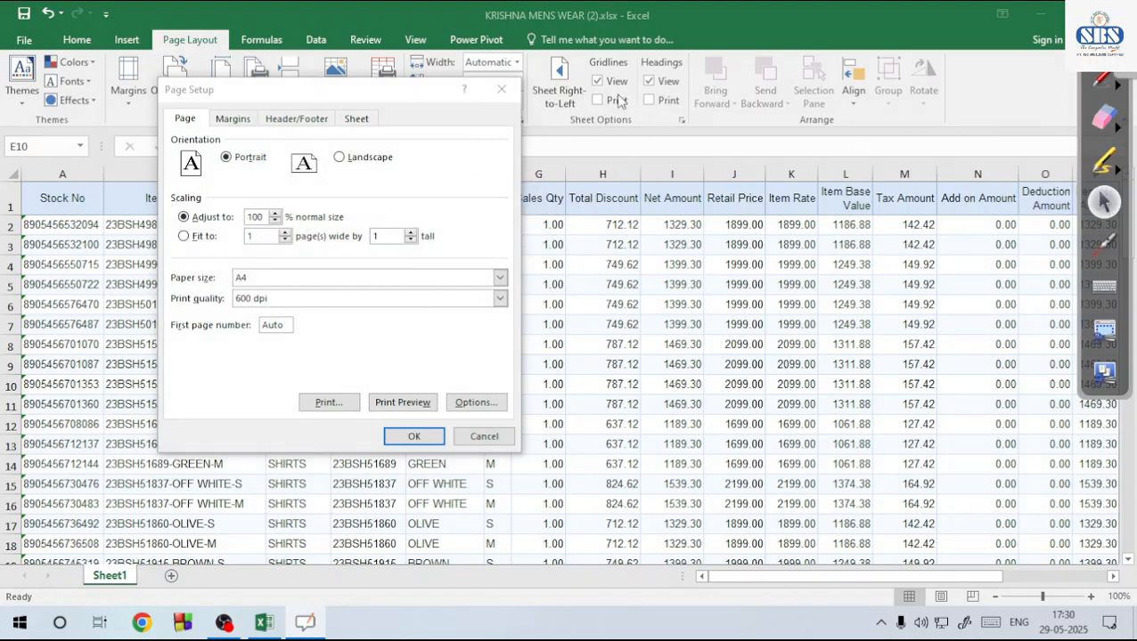
left_click(501, 89)
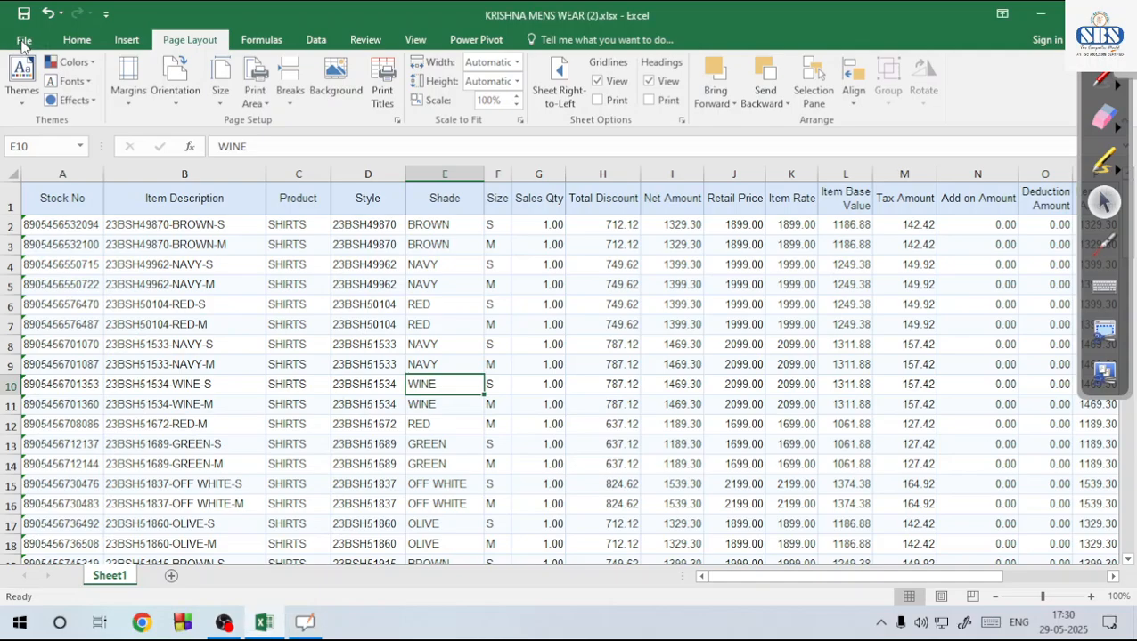
Examine in the print preview which columns fit on the first portrait page, and return to the worksheet
left_click(24, 40)
left_click(42, 248)
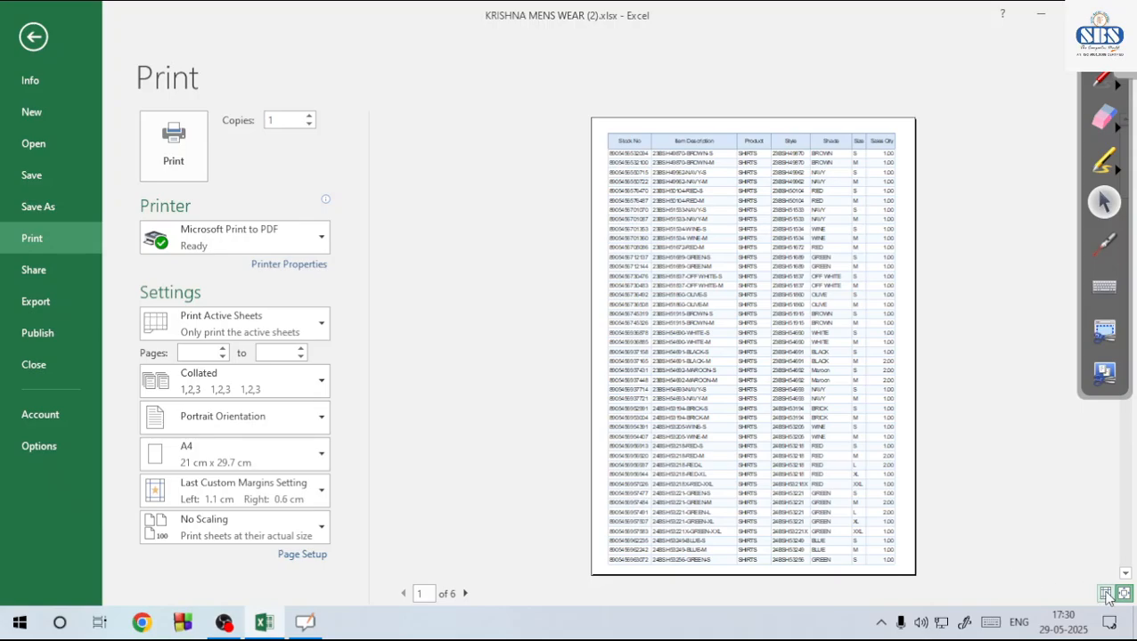
left_click(805, 472)
left_click(778, 470)
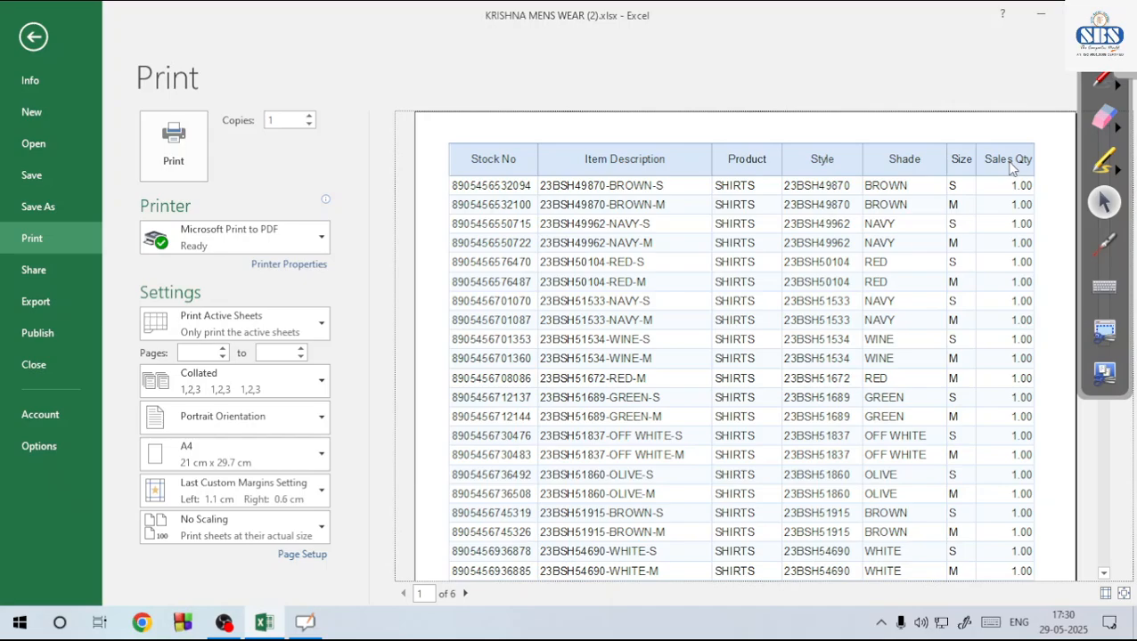
key("Escape")
Set the page orientation to Landscape and check in the print preview which columns fit on the first page
left_click(175, 89)
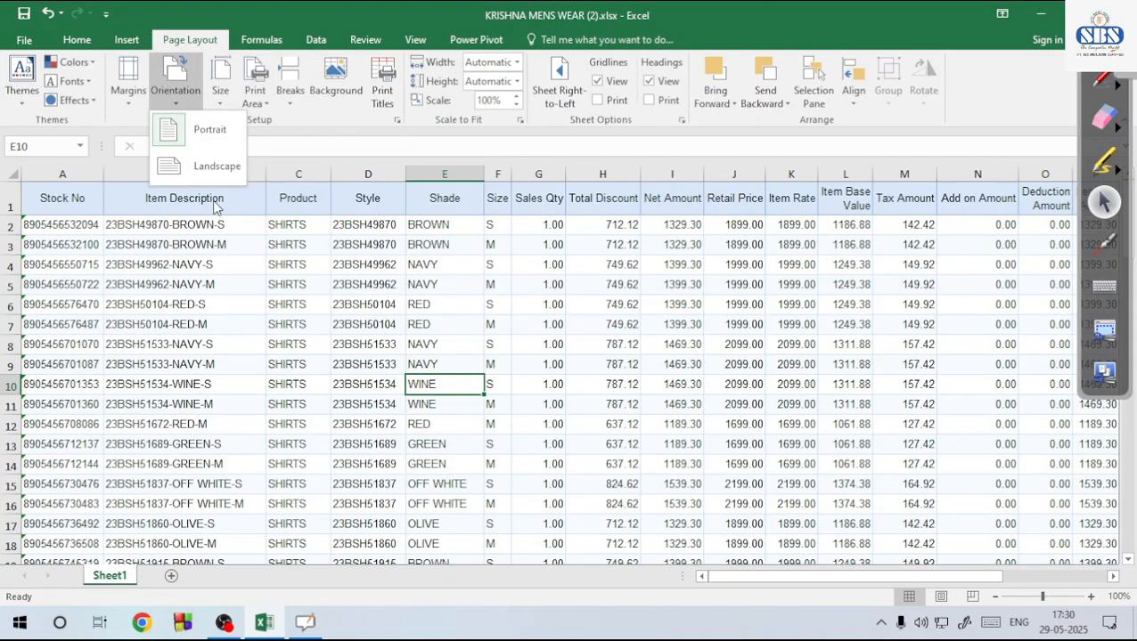
left_click(201, 172)
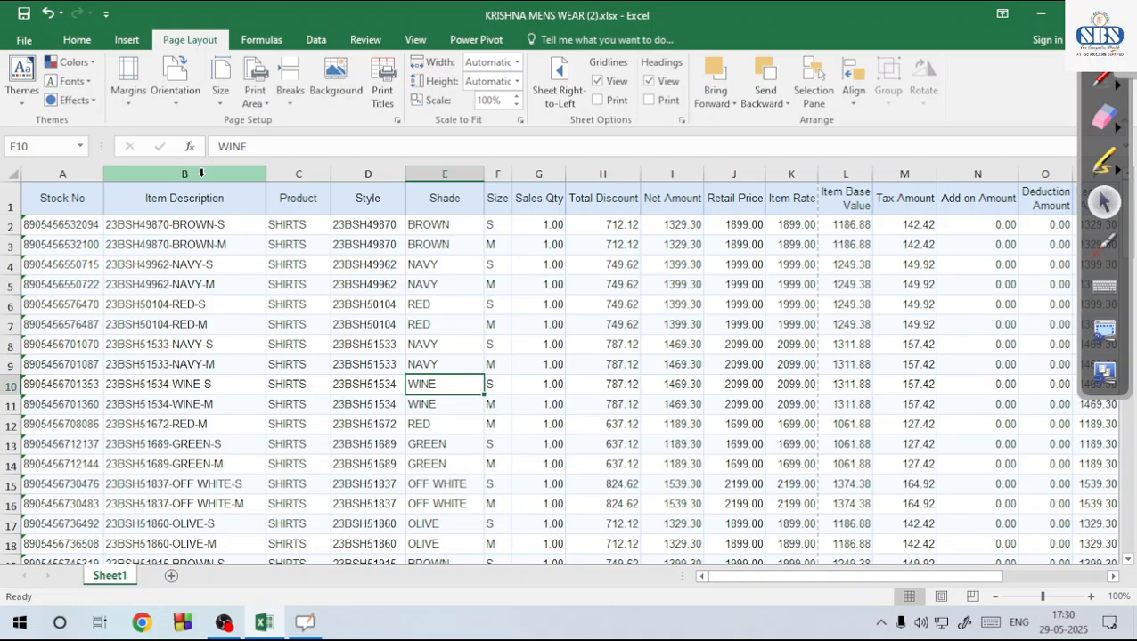
left_click(24, 39)
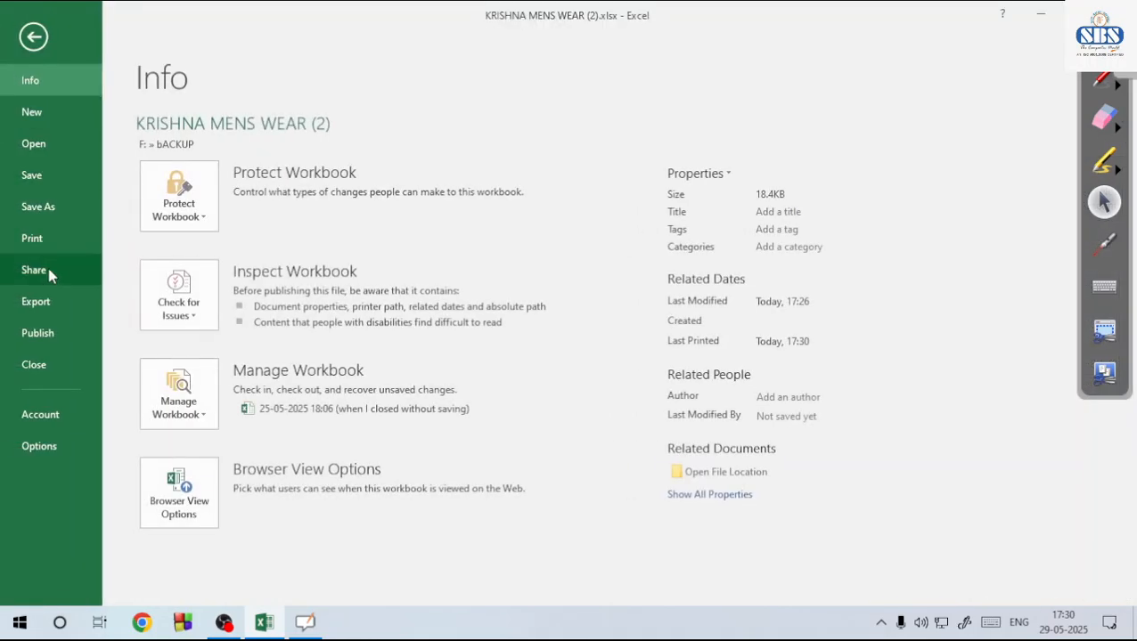
left_click(32, 239)
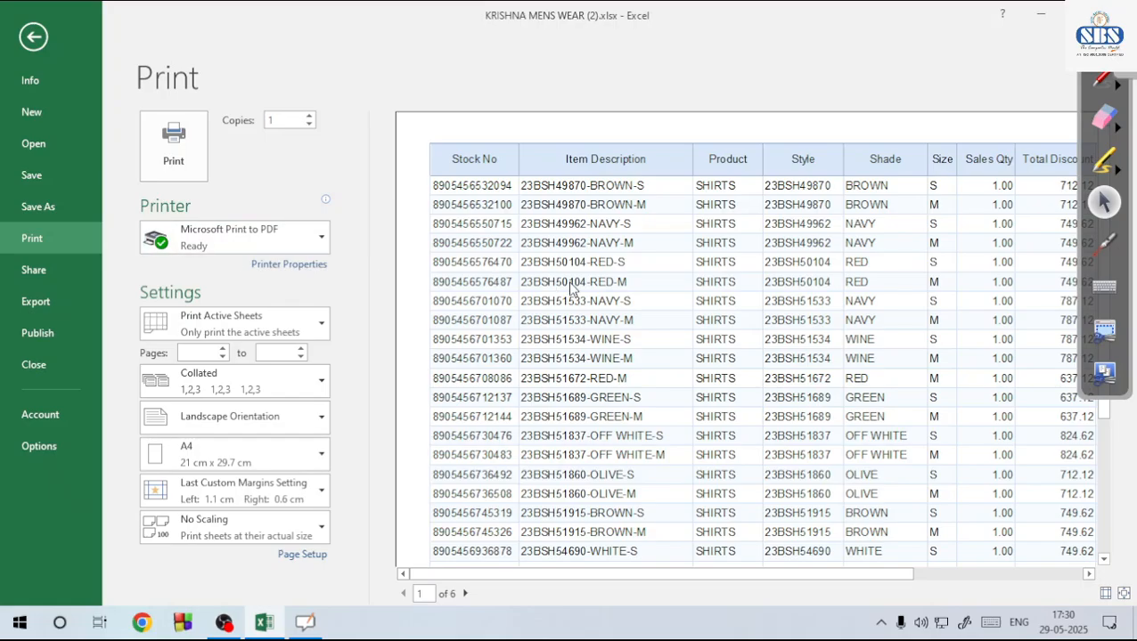
left_click(571, 287)
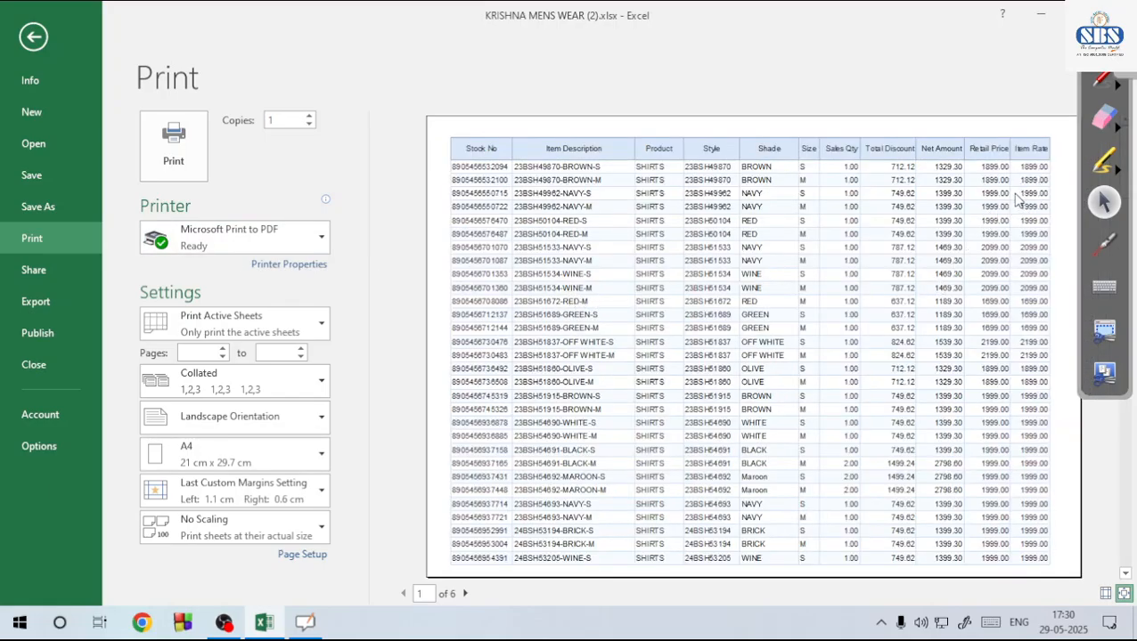
key("Escape")
Examine the columns that fall outside the first page, from Item Base Value to Total Value (MRP)
left_click_drag(732, 577, 814, 577)
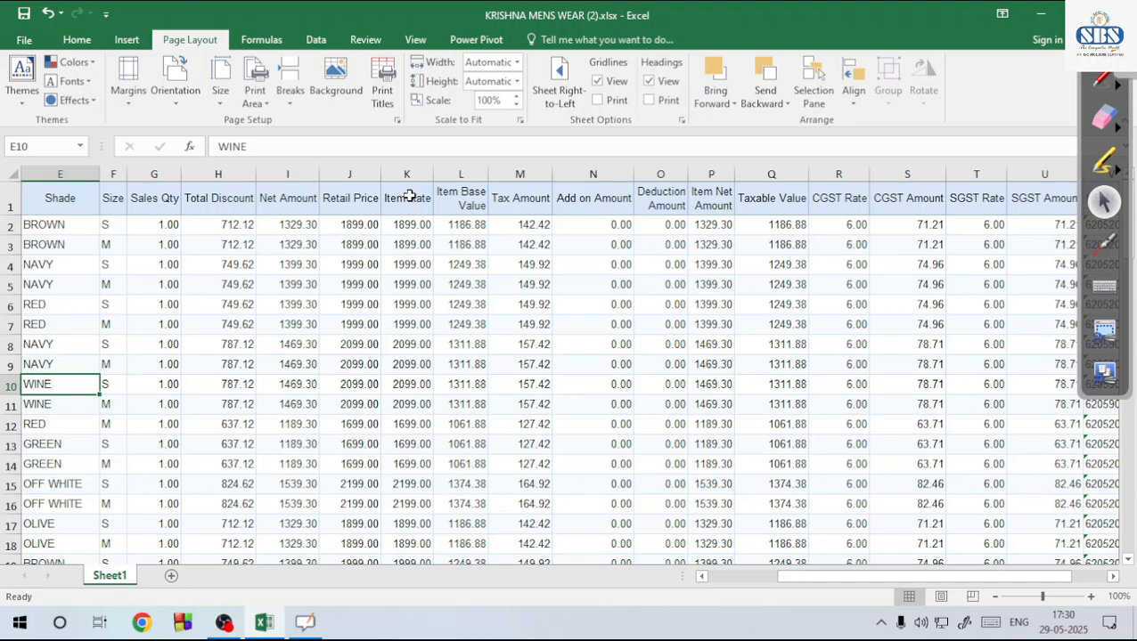
left_click(399, 198)
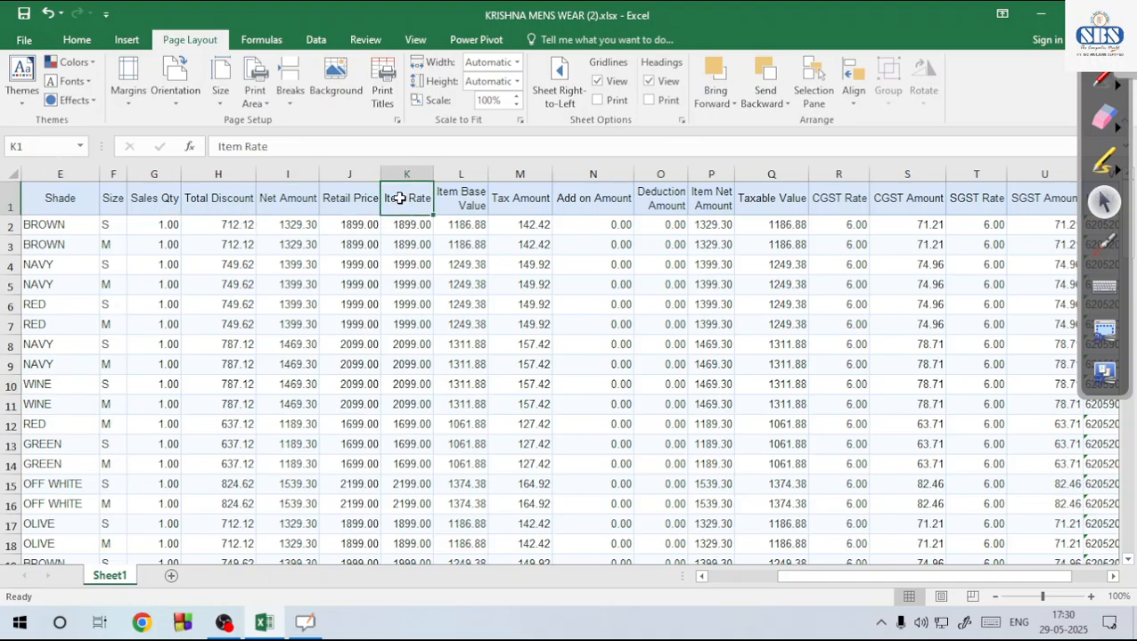
left_click_drag(975, 577, 1035, 580)
left_click(370, 175)
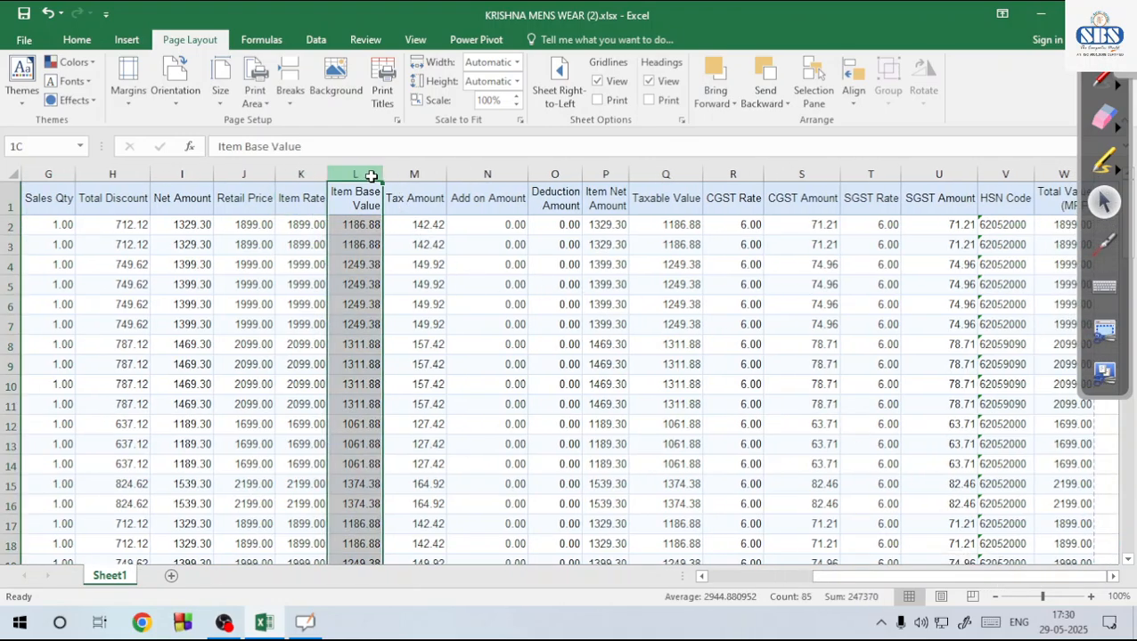
left_click_drag(371, 175, 874, 232)
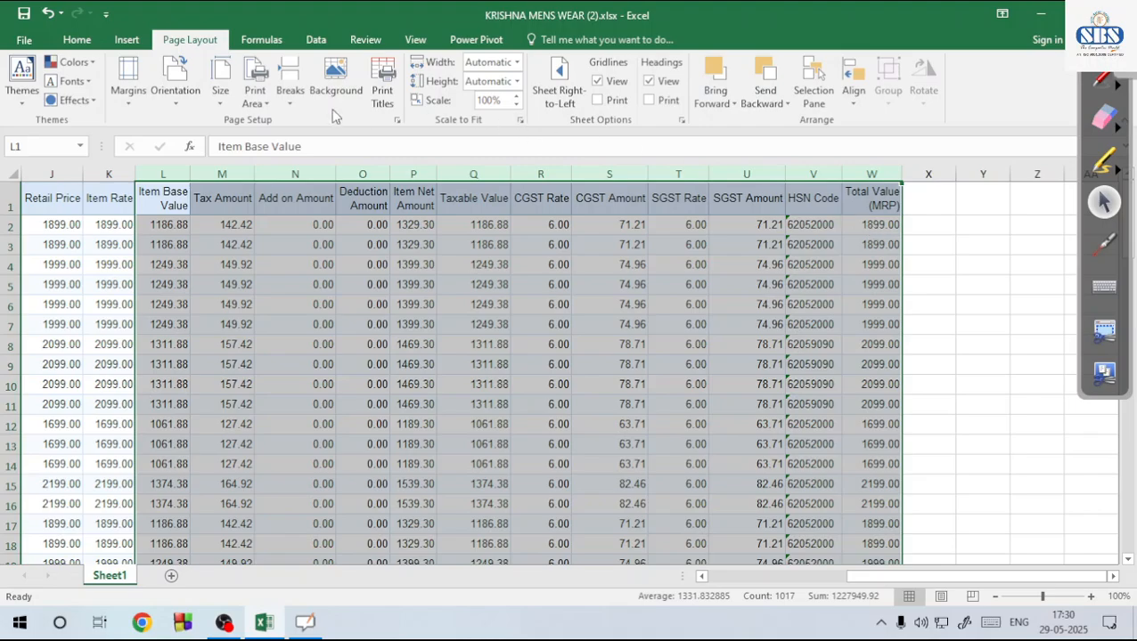
left_click(363, 303)
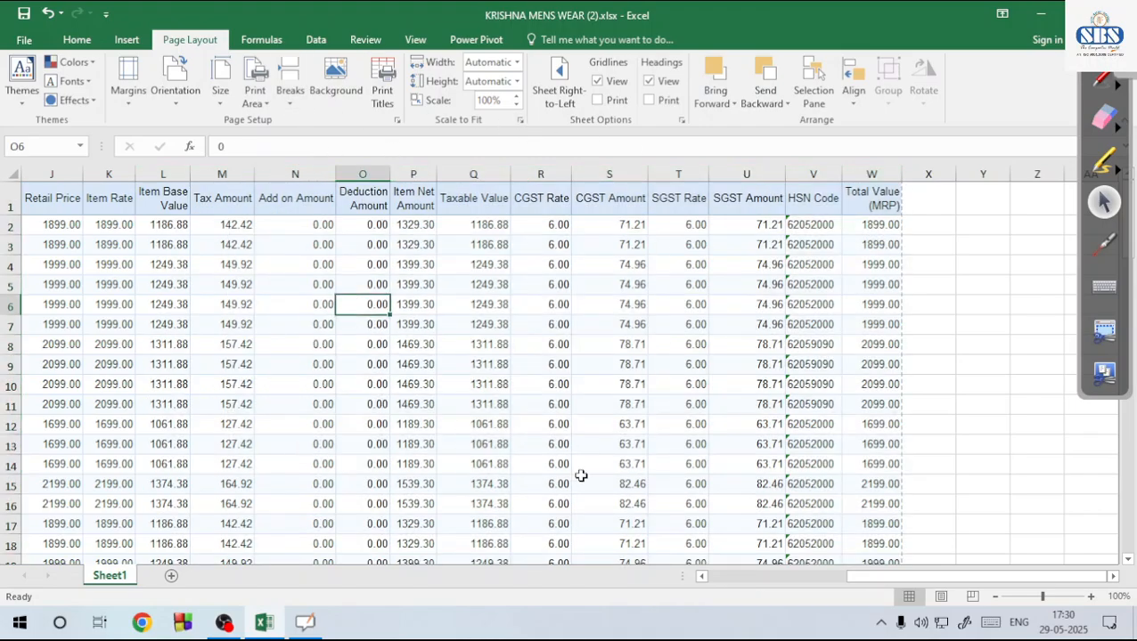
Set the page scaling to 80% of normal size in Page Setup and check the result in the print preview
left_click(396, 119)
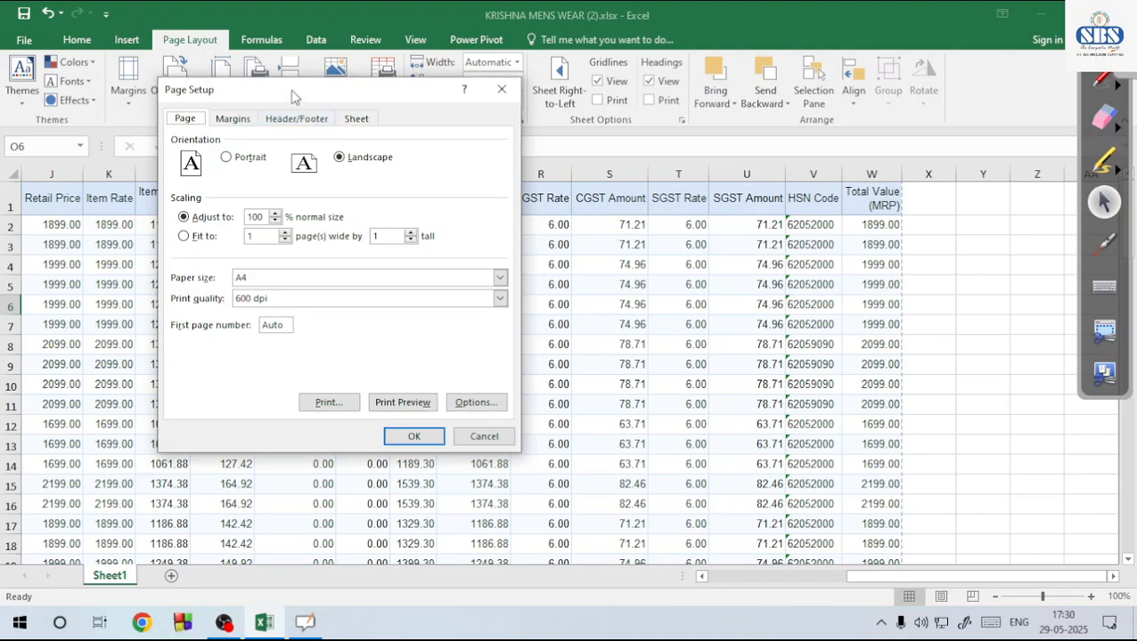
left_click_drag(294, 93, 293, 75)
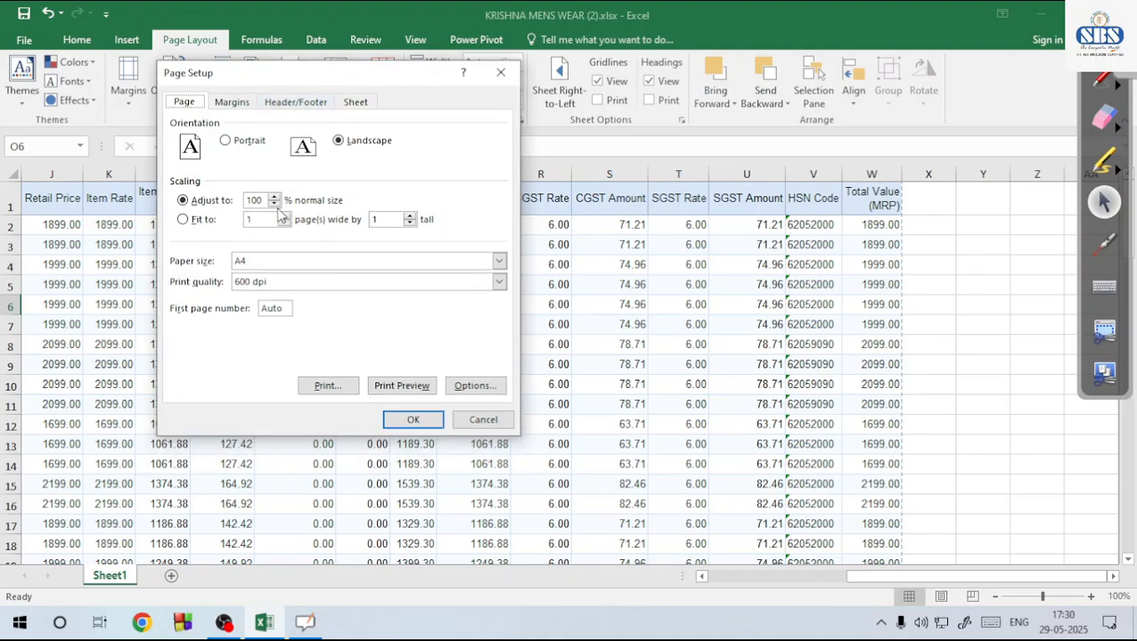
left_click(275, 205)
left_click(402, 389)
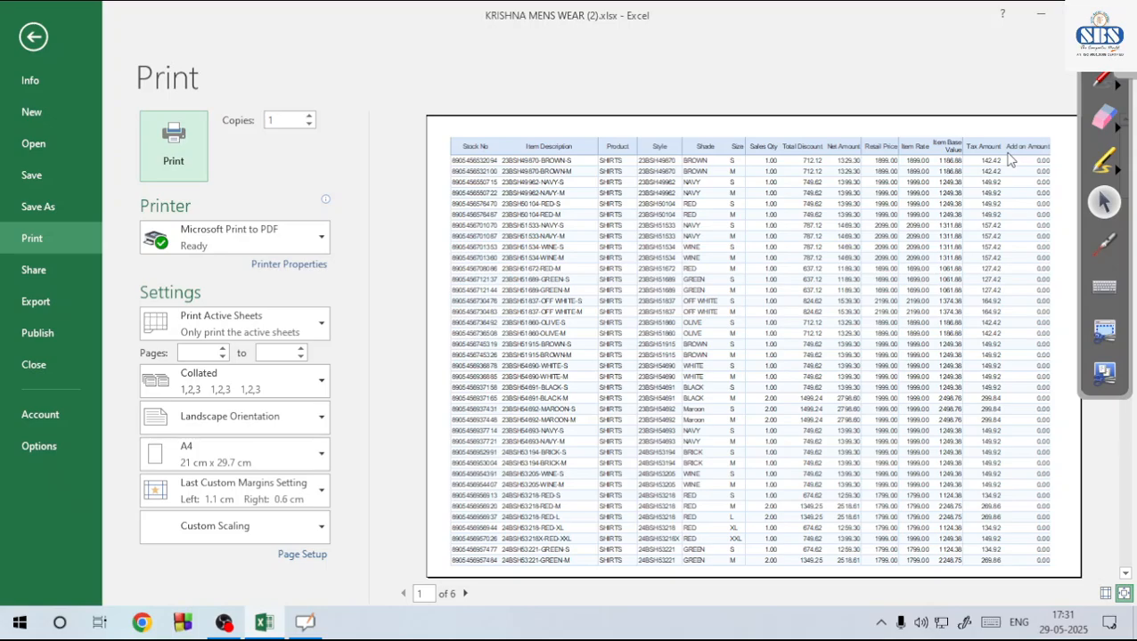
key("Escape")
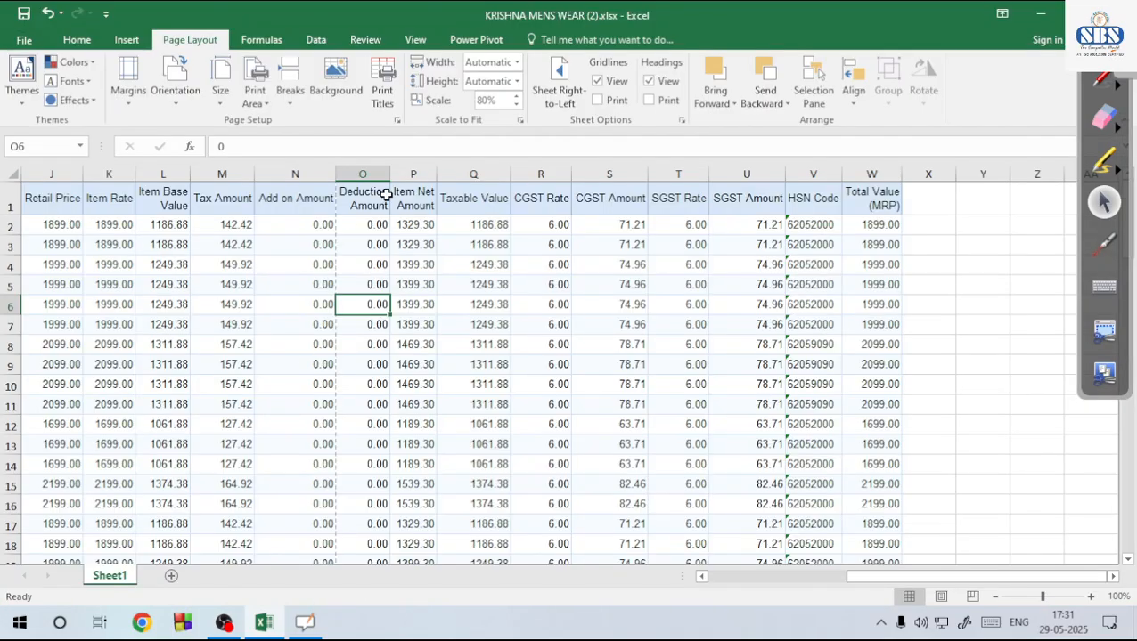
Set the sheet's print scale to 55% to bring more columns onto the first page
left_click(517, 105)
left_click(516, 105)
left_click(516, 105)
left_click(516, 105)
left_click(517, 105)
left_click(673, 285)
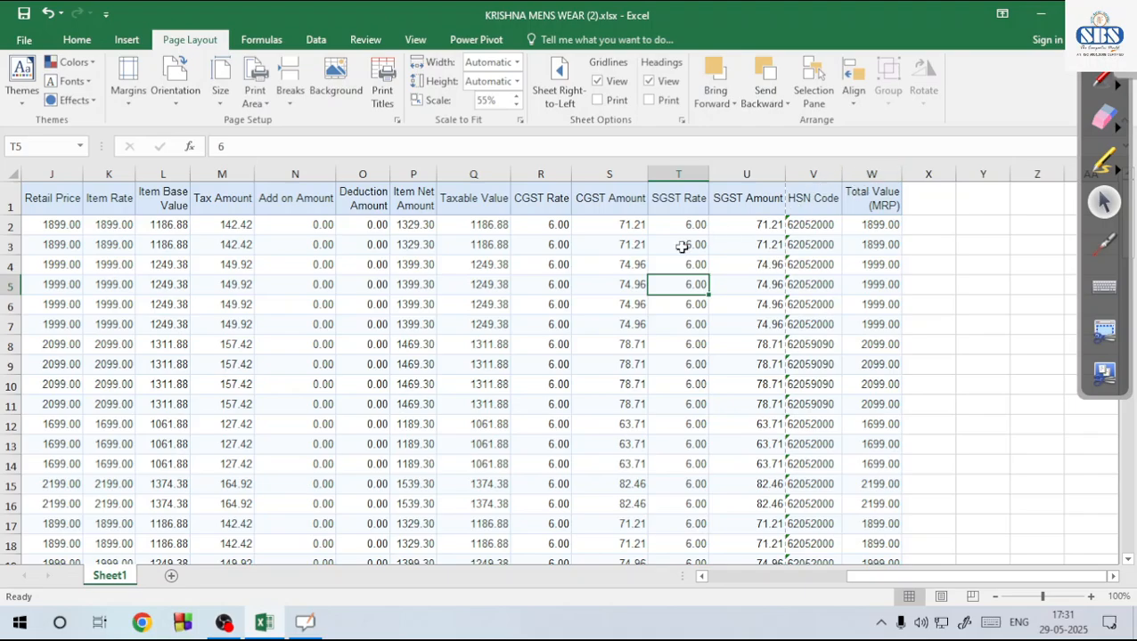
Shorten the column N header to "Add on Amt" and narrow that column so the header wraps onto two lines
double_click(297, 198)
left_click(299, 172)
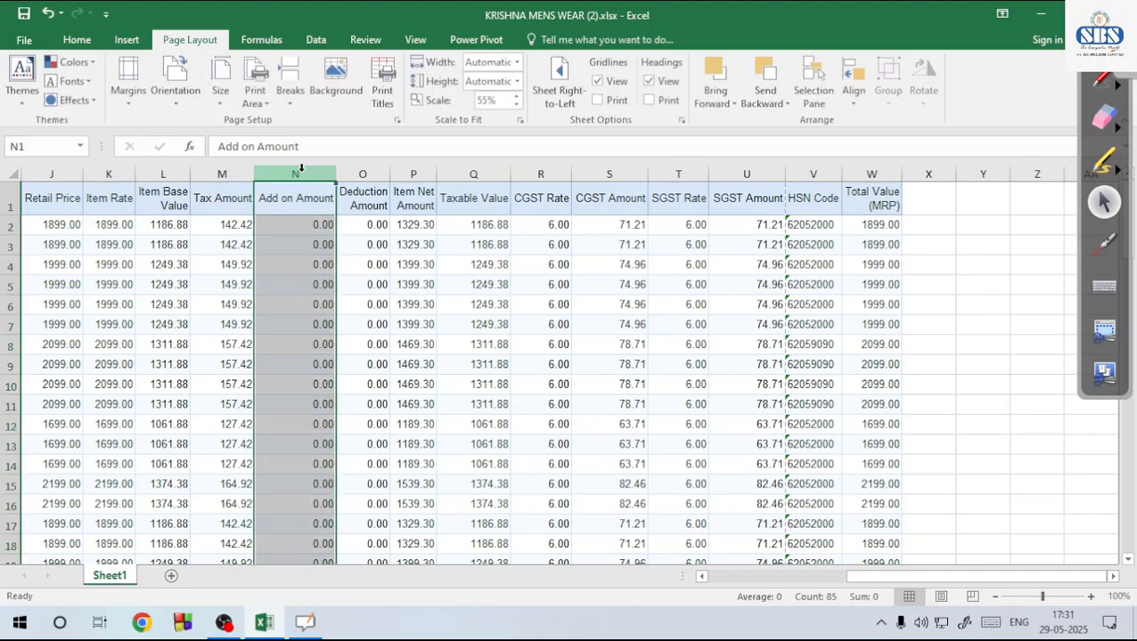
double_click(296, 197)
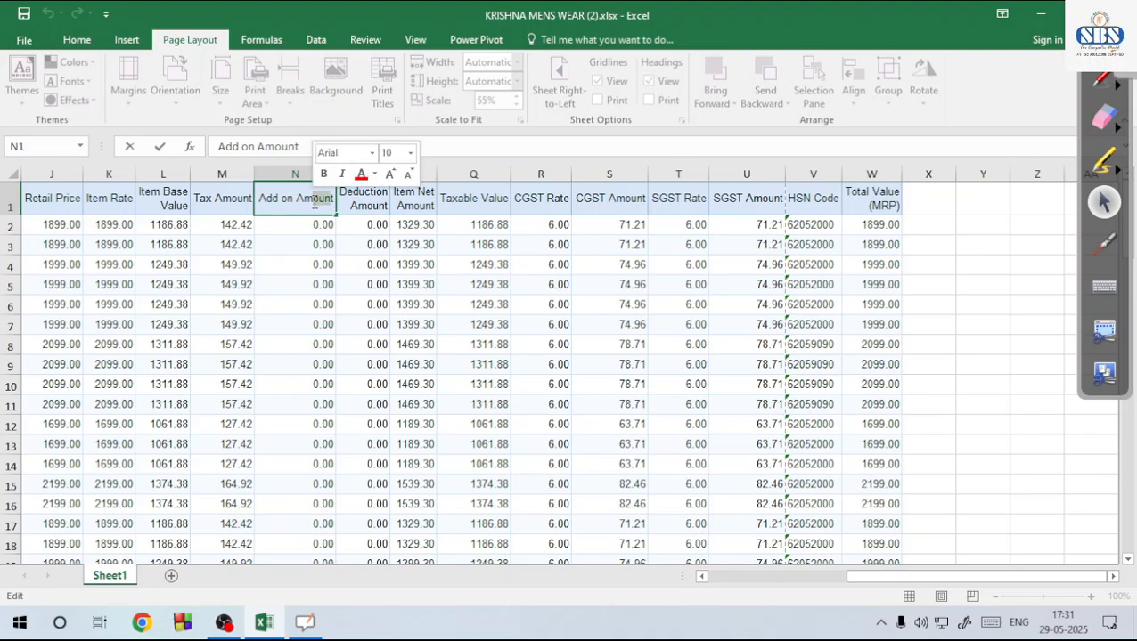
type("Tt")
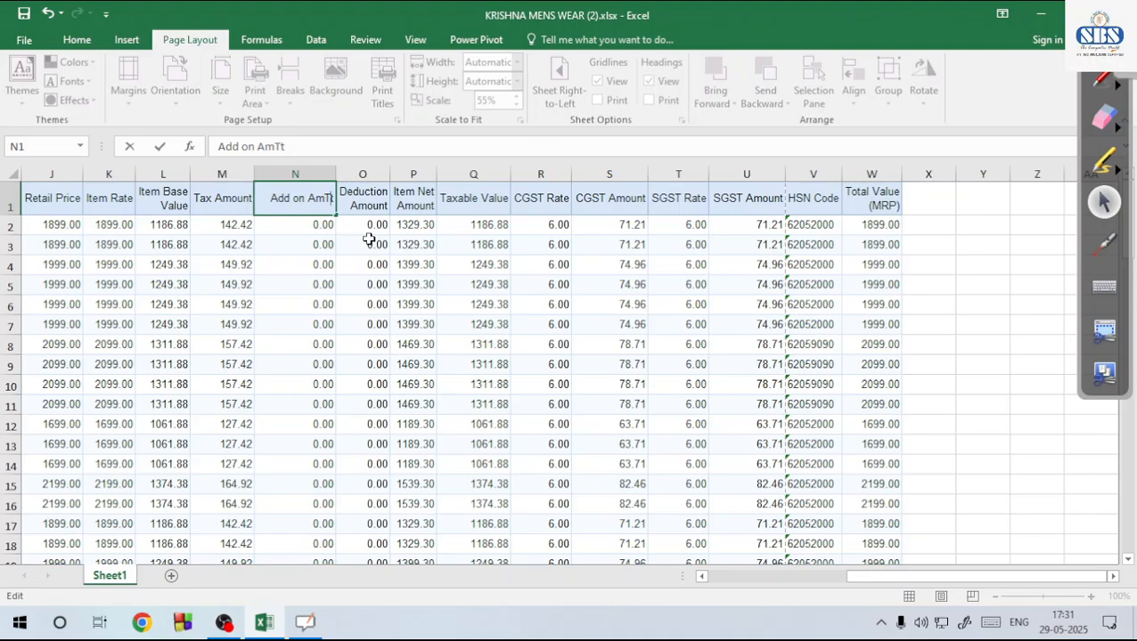
key("BackSpace")
left_click(311, 257)
left_click(312, 196)
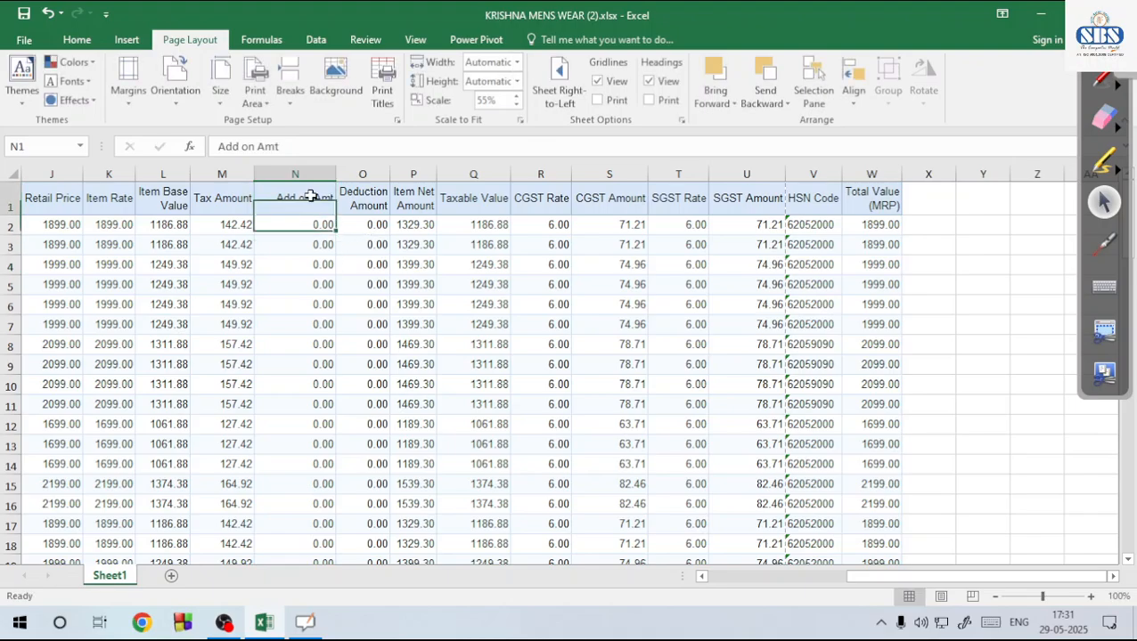
left_click_drag(335, 174, 311, 180)
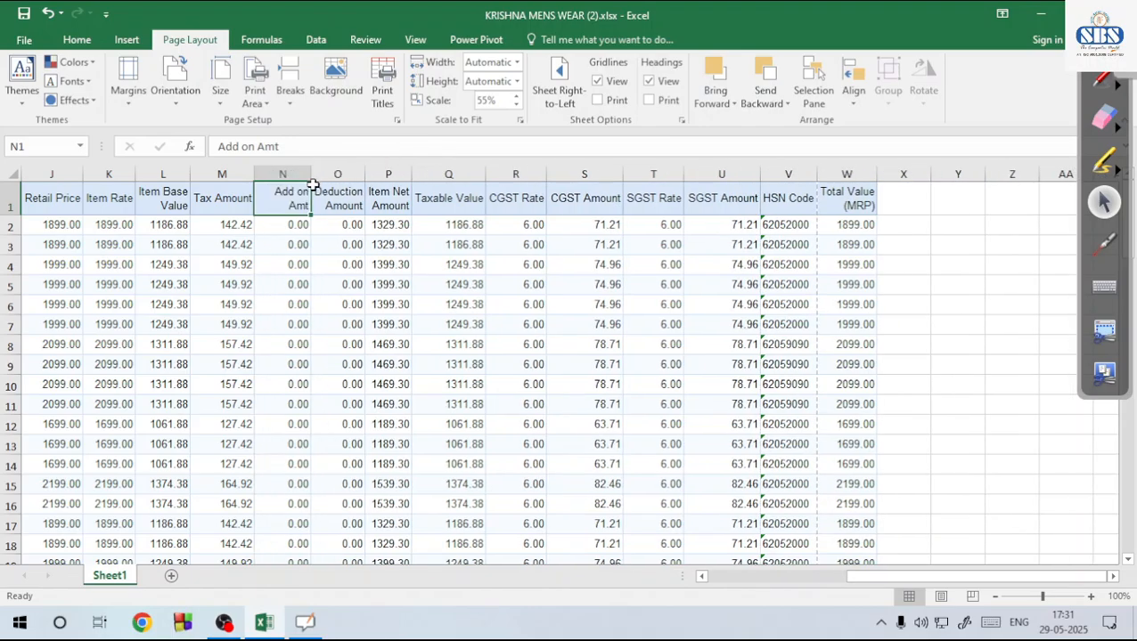
left_click(311, 242)
left_click(302, 197)
Increase the header row's height and slightly narrow the Deduction Amount column
left_click(333, 204)
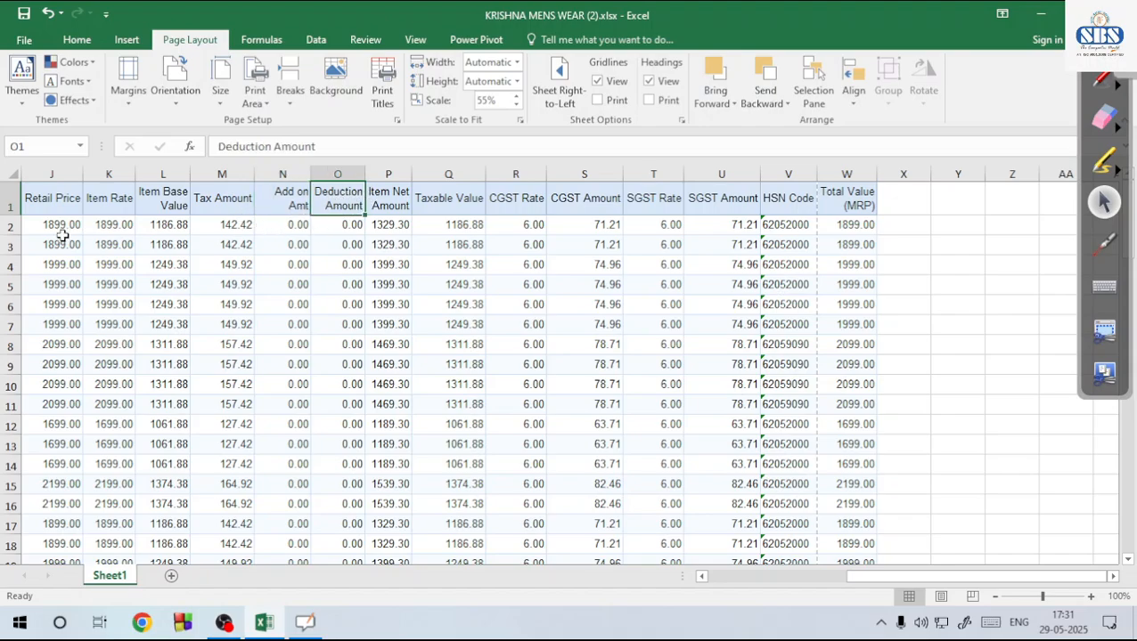
left_click_drag(11, 216, 12, 229)
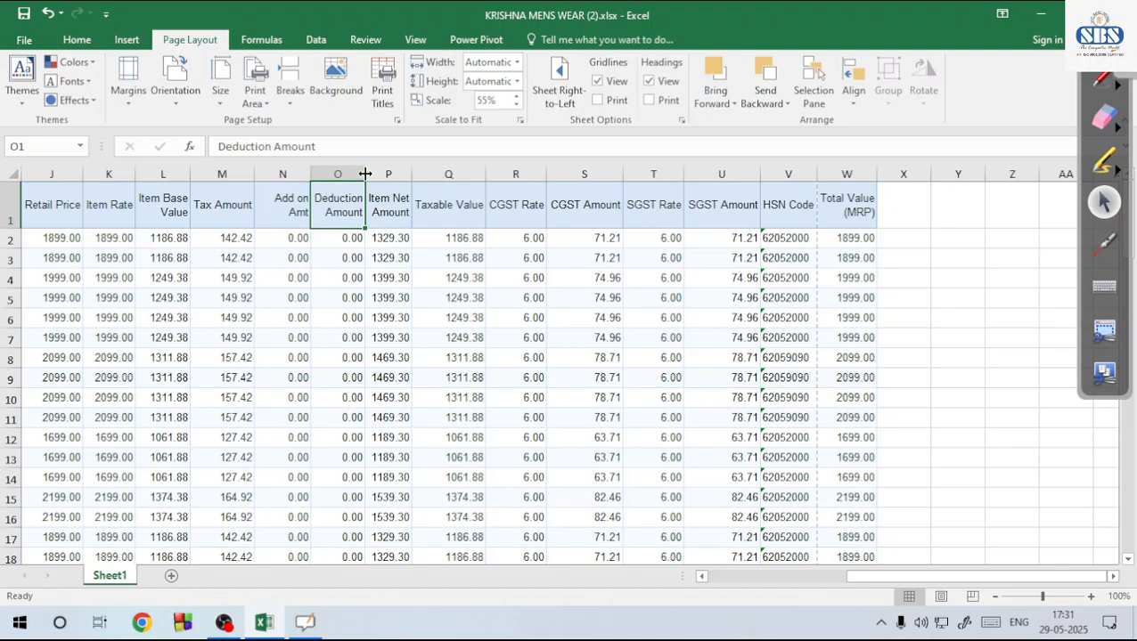
left_click_drag(355, 177, 364, 176)
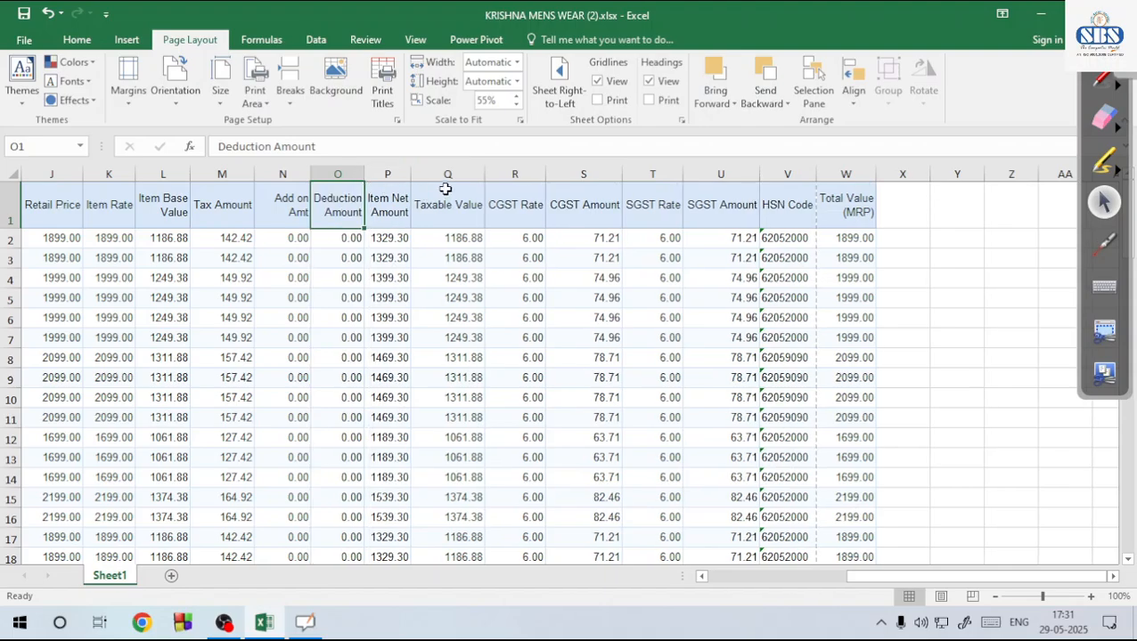
Narrow the Taxable Value, CGST Rate and CGST Amount columns so that their headers wrap onto two lines
mouse_move(484, 174)
left_mouse_down()
mouse_move(458, 176)
mouse_move(502, 175)
left_mouse_up()
left_click(481, 261)
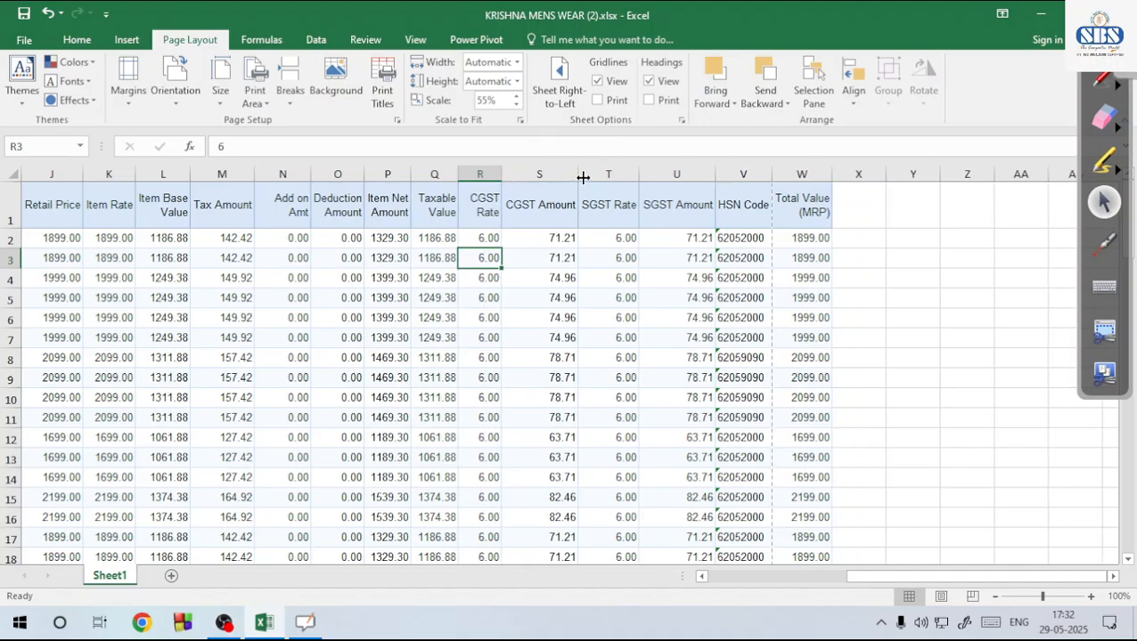
left_click_drag(578, 176, 554, 177)
left_click(535, 242)
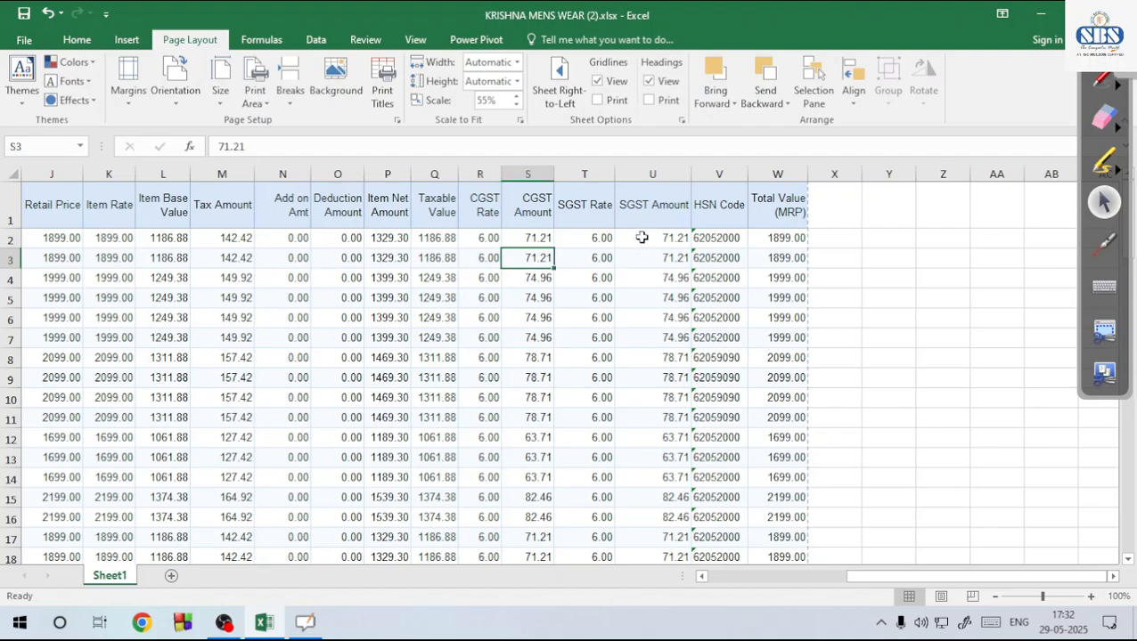
Check the print preview of the sales sheet to see whether all columns fit across the first page
left_click(639, 238)
left_click(24, 39)
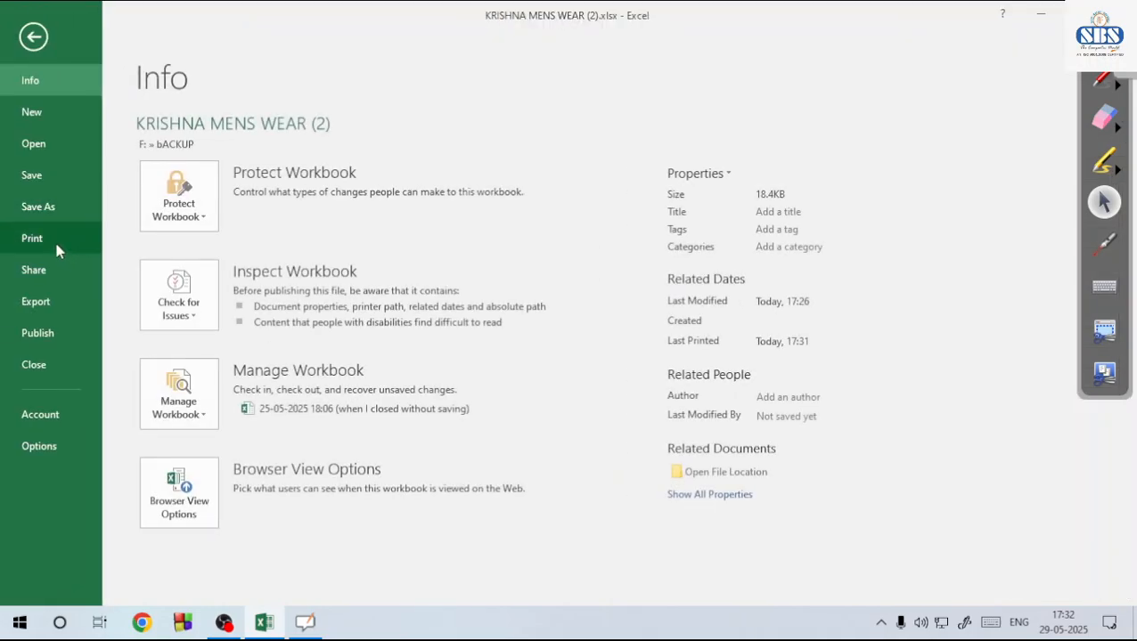
left_click(54, 239)
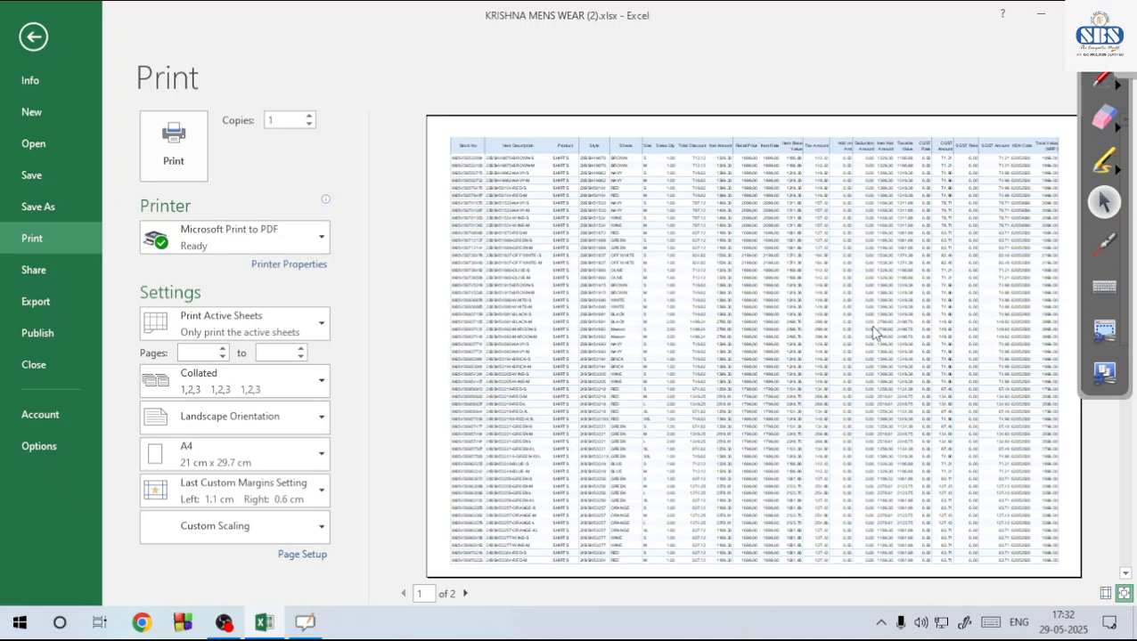
scroll(876, 332, "down", 1)
scroll(876, 332, "up", 1)
key("Escape")
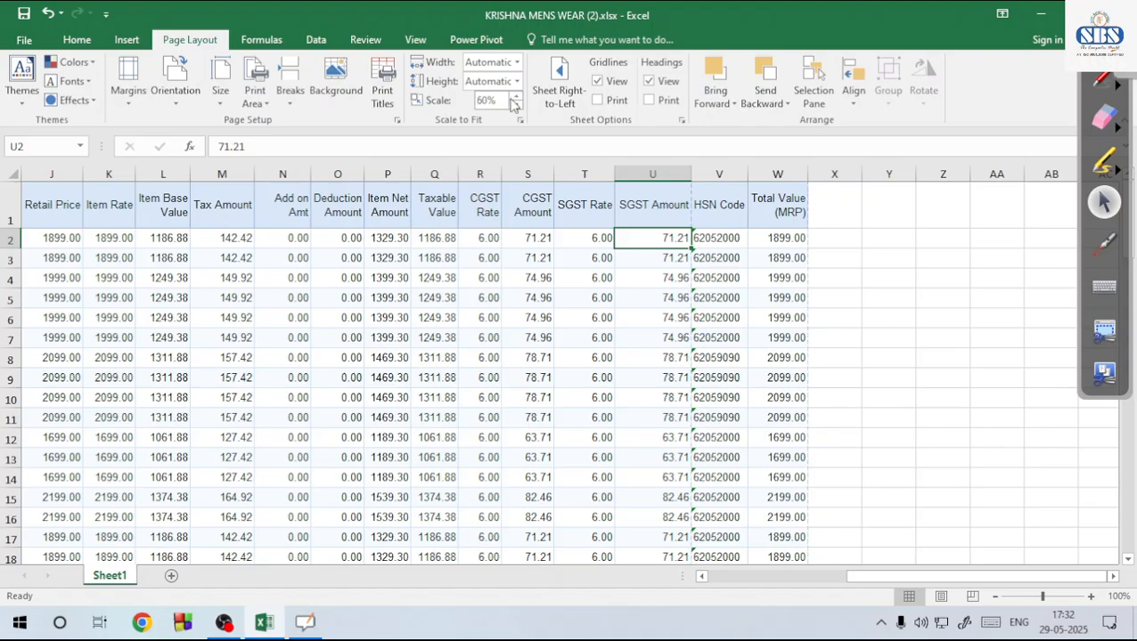
Increase the sales sheet's print scale to 90%
left_click(513, 97)
left_click(513, 97)
left_click(513, 97)
left_click(514, 97)
left_click(514, 96)
left_click(514, 96)
Look through all pages of the sales sheet's print preview to see how the columns split at the enlarged scale
left_click(24, 39)
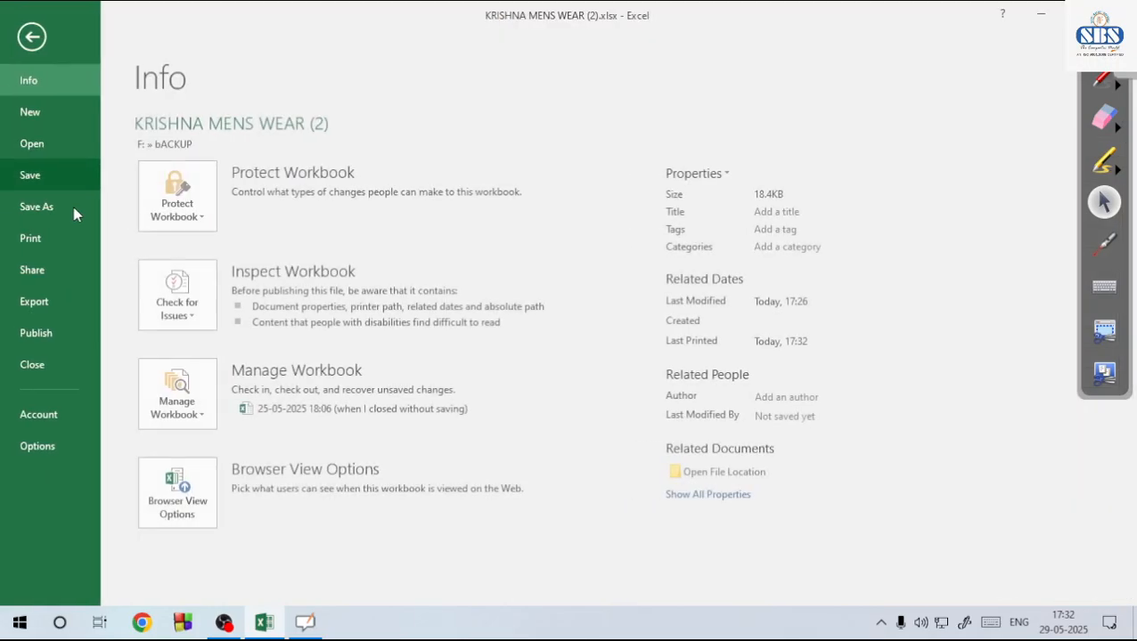
left_click(32, 238)
scroll(873, 299, "down", 3)
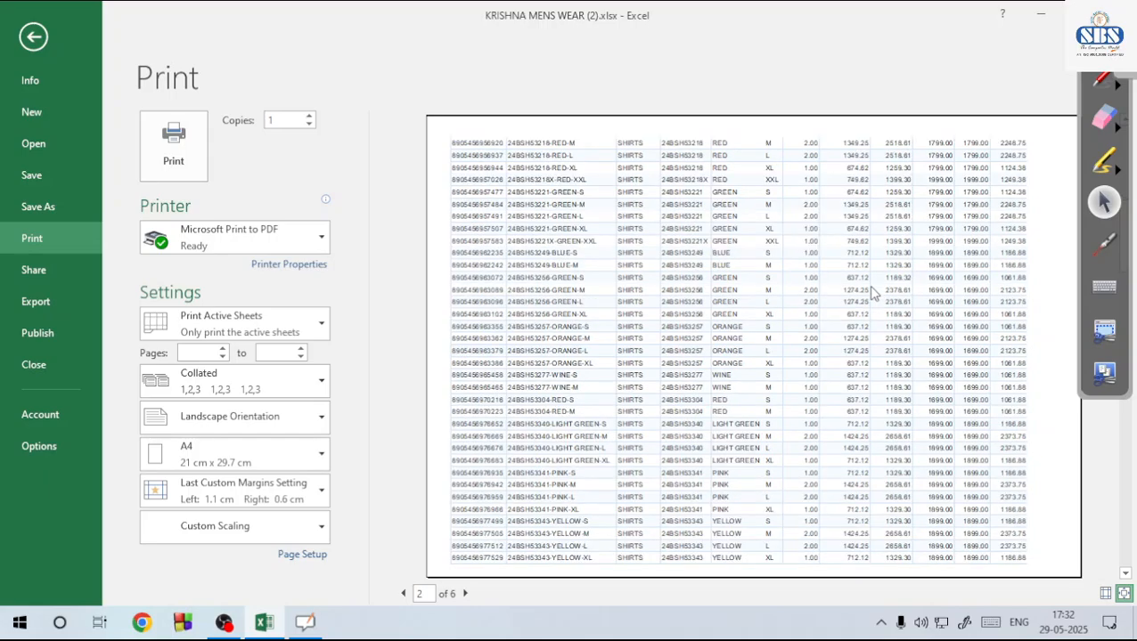
scroll(868, 334, "down", 2)
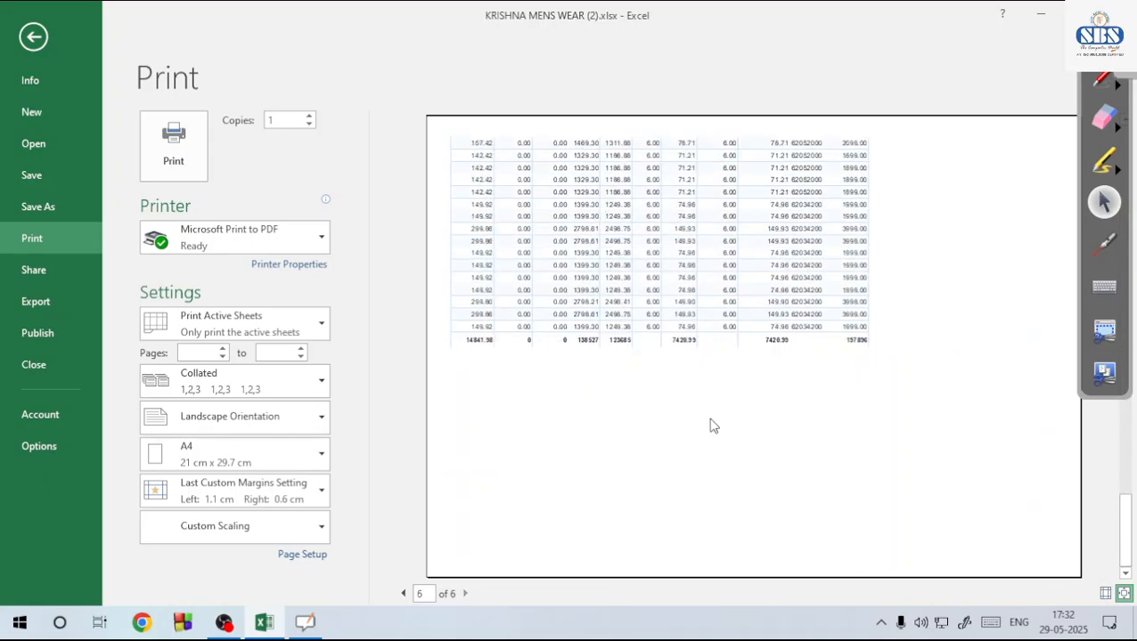
scroll(624, 378, "up", 5)
key("Escape")
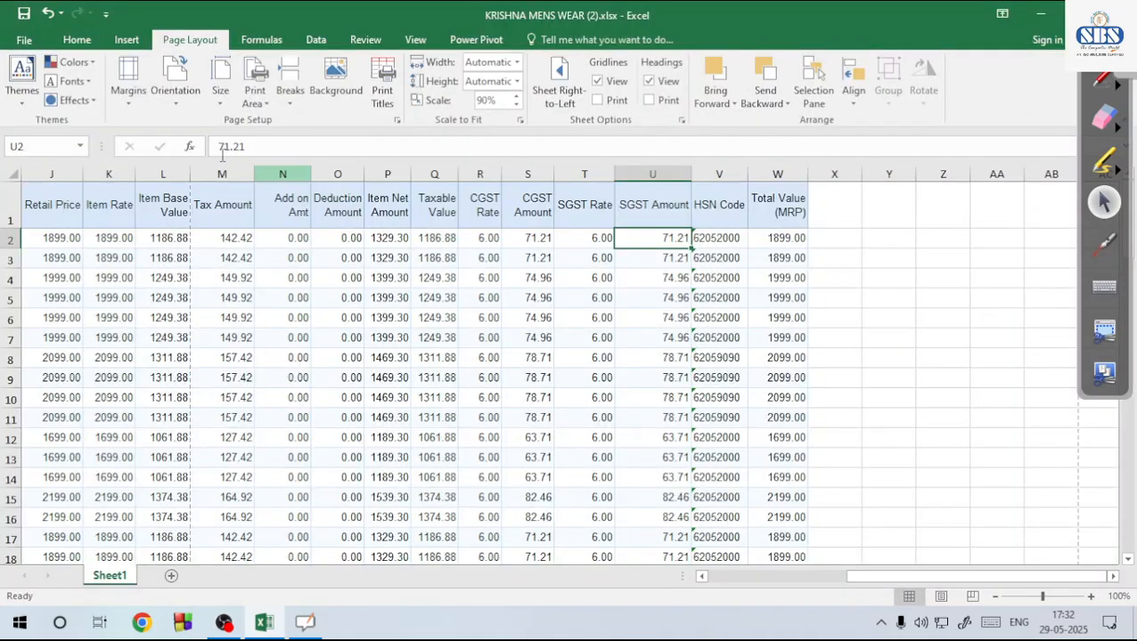
Open the recent workbook BSheet.xlsx and go to the start of its Balance Sheet worksheet
left_click(24, 39)
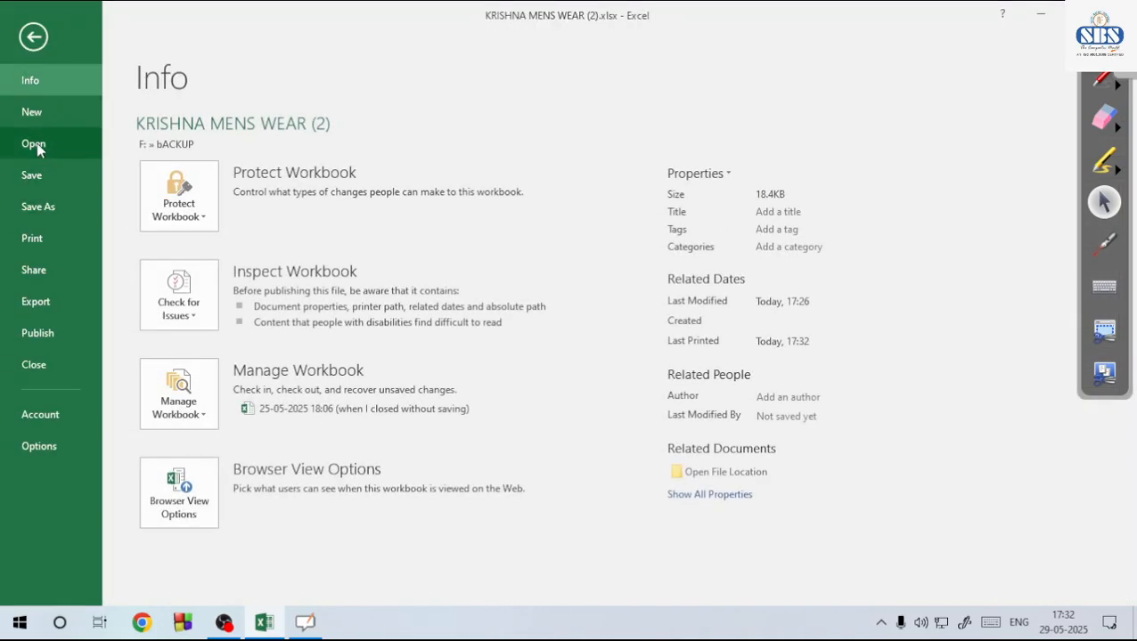
left_click(36, 144)
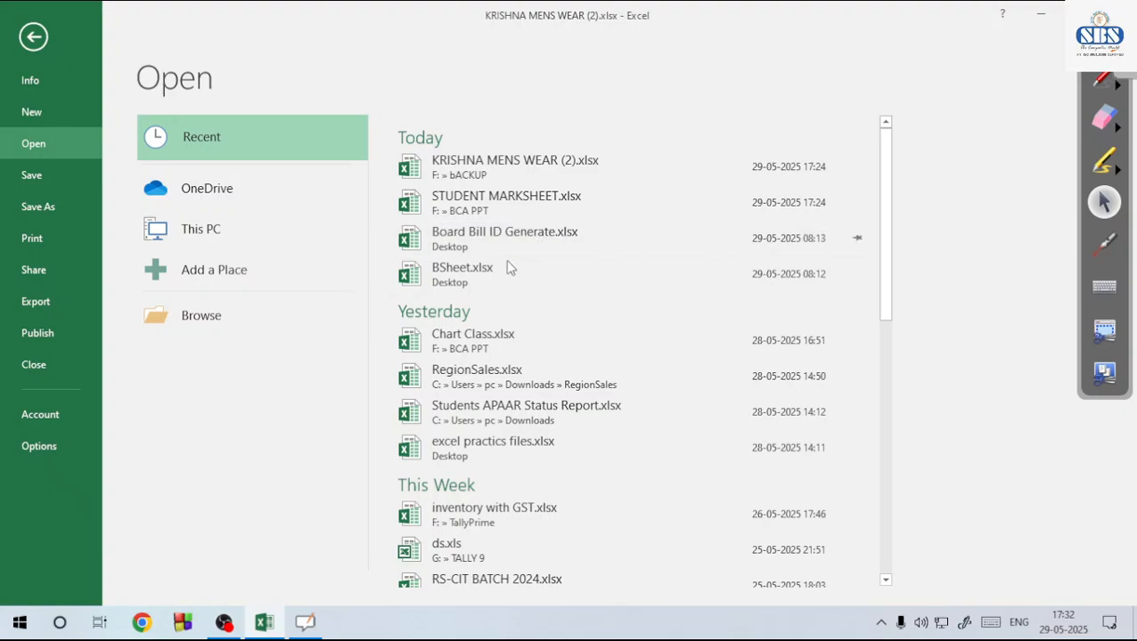
scroll(516, 321, "down", 1)
scroll(506, 324, "up", 1)
left_click(490, 270)
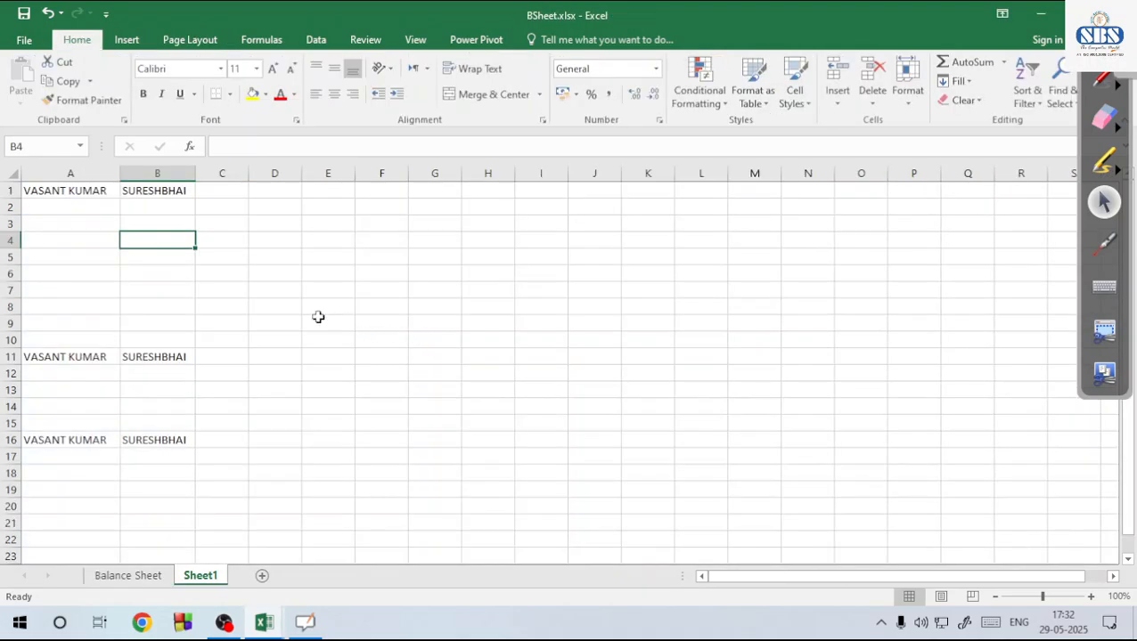
left_click(282, 308)
left_click(140, 578)
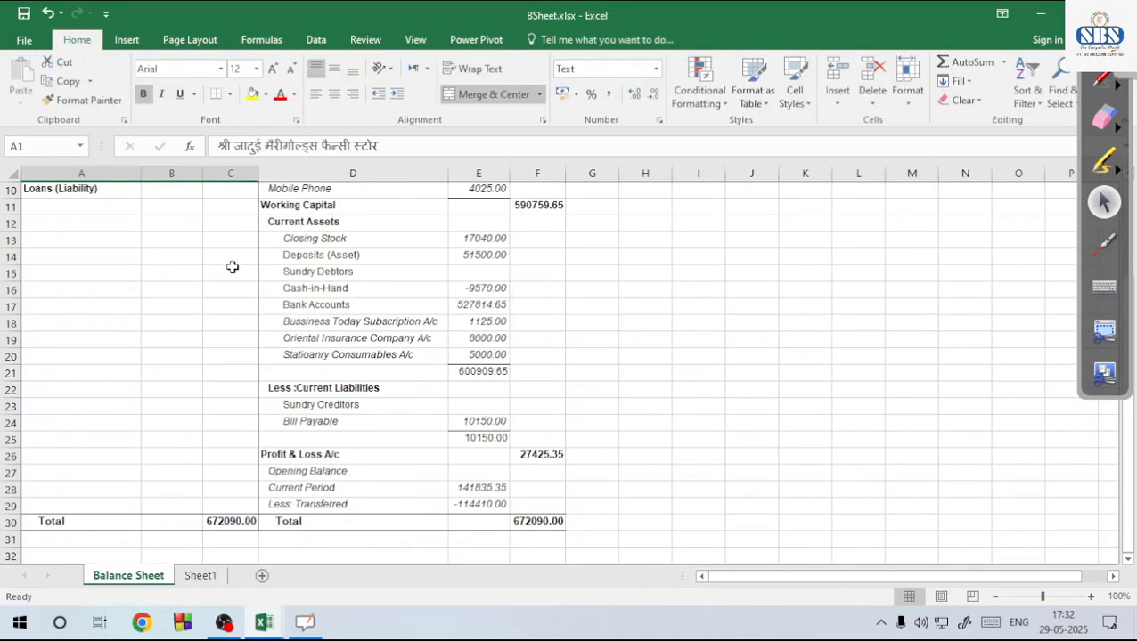
scroll(231, 264, "up", 3)
Preview the Balance Sheet printout and compare its pages to see which column spills over
left_click(24, 42)
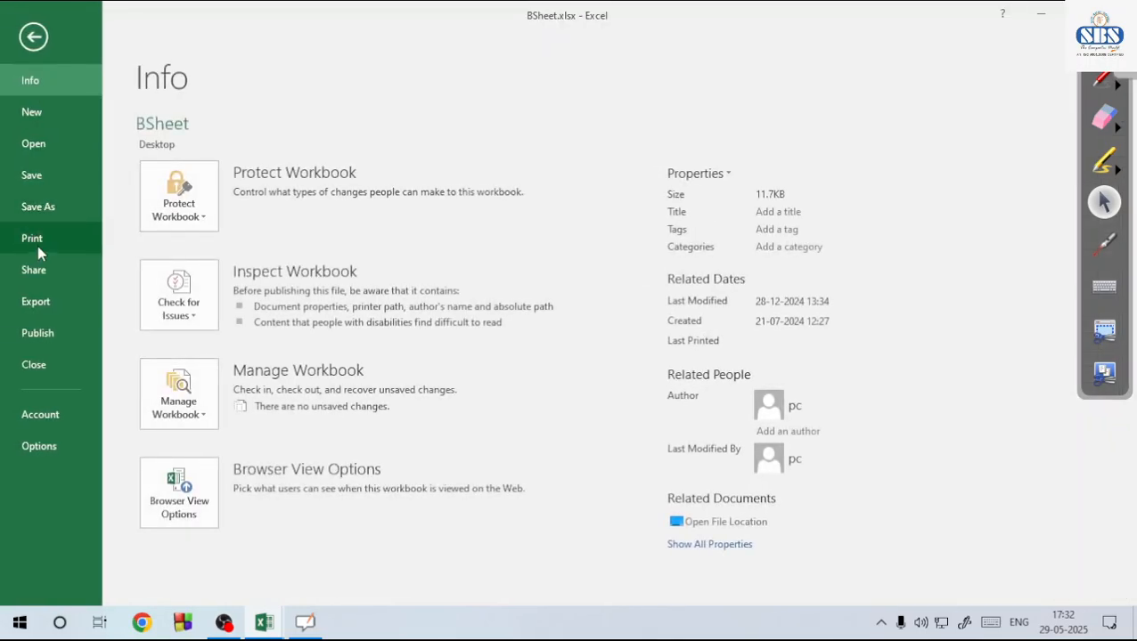
left_click(37, 241)
scroll(837, 320, "down", 1)
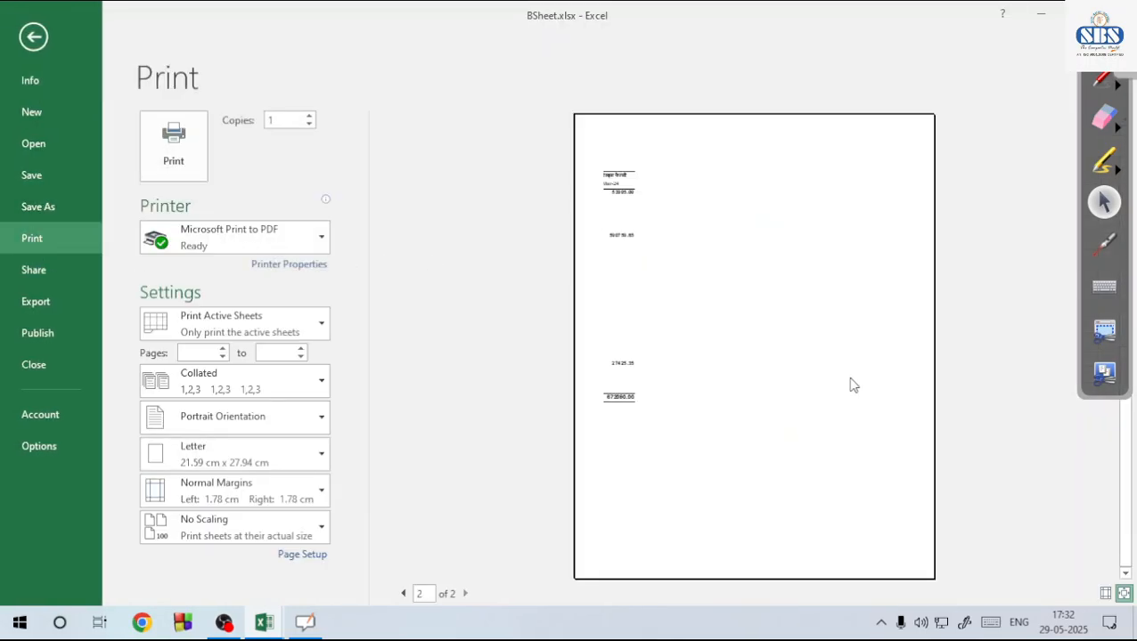
scroll(817, 271, "up", 1)
scroll(754, 266, "down", 1)
key("Escape")
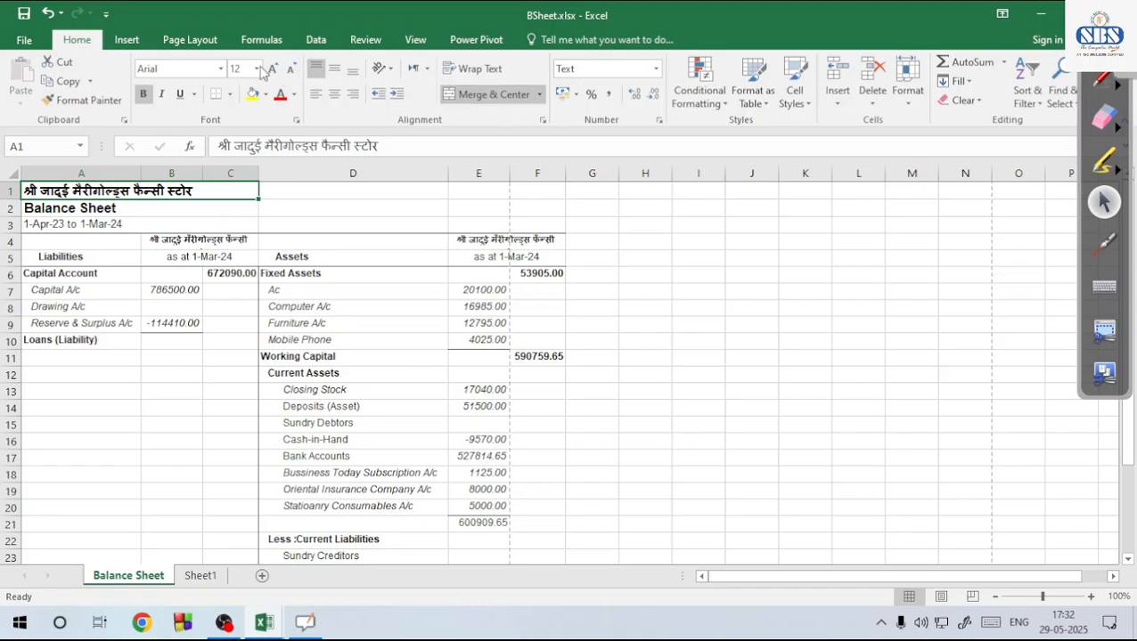
Reduce the Balance Sheet's print scale to 95% and check the result in the print preview
left_click(517, 104)
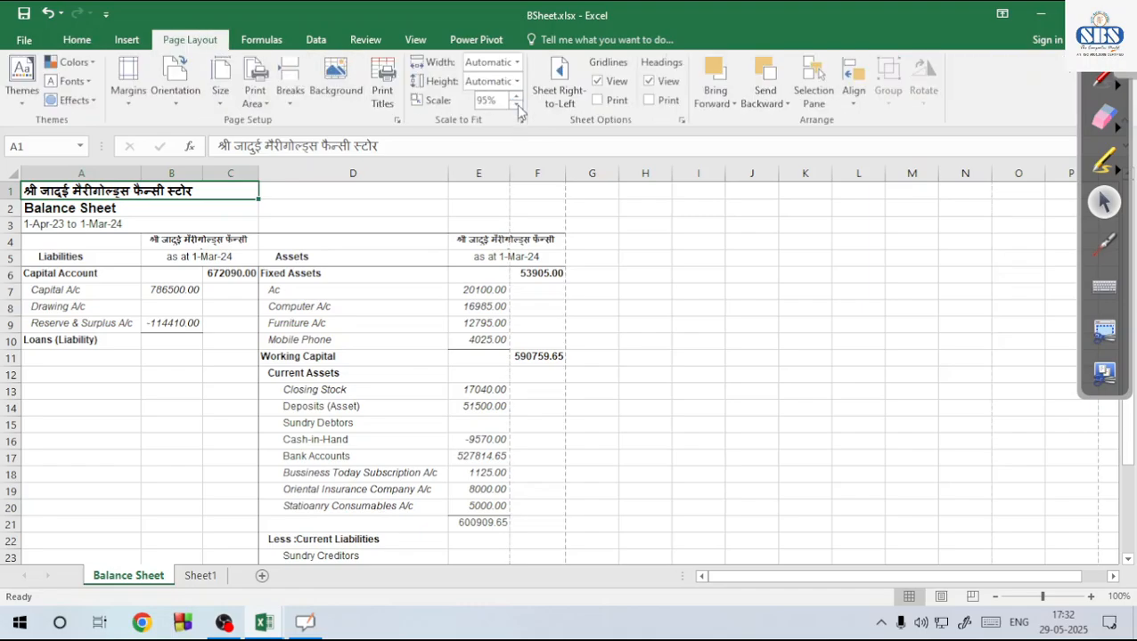
left_click(24, 39)
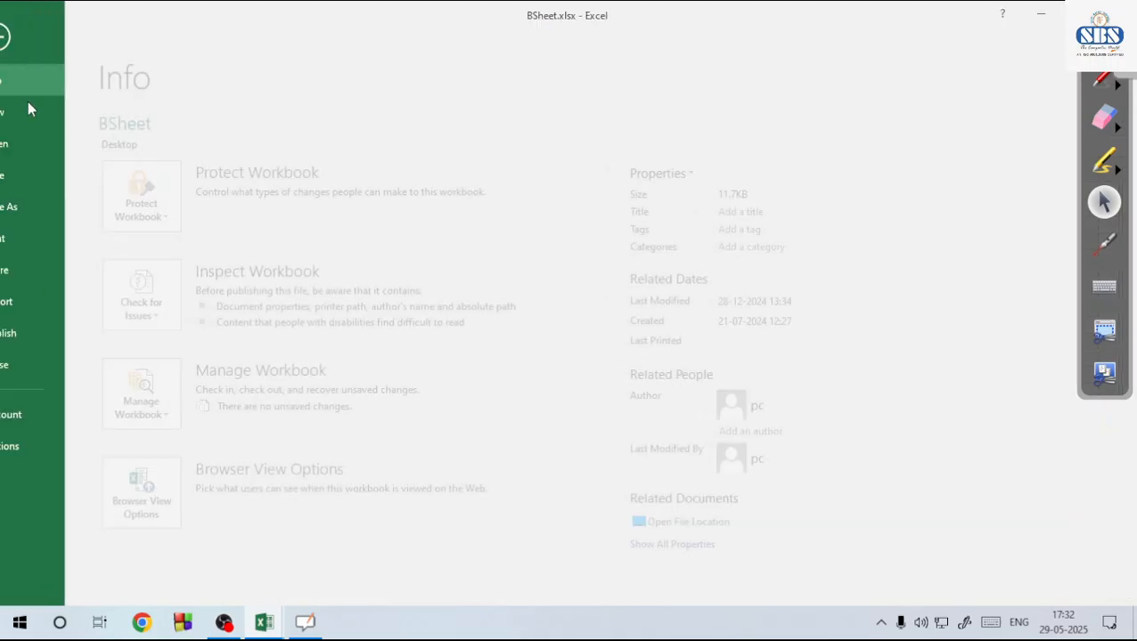
left_click(40, 239)
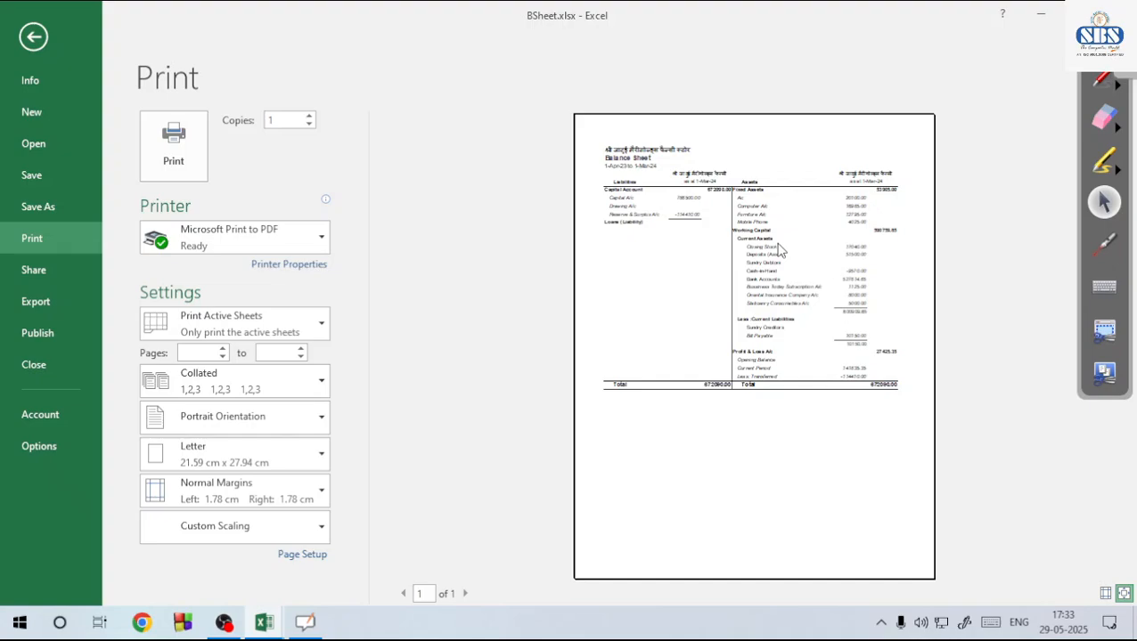
key("Escape")
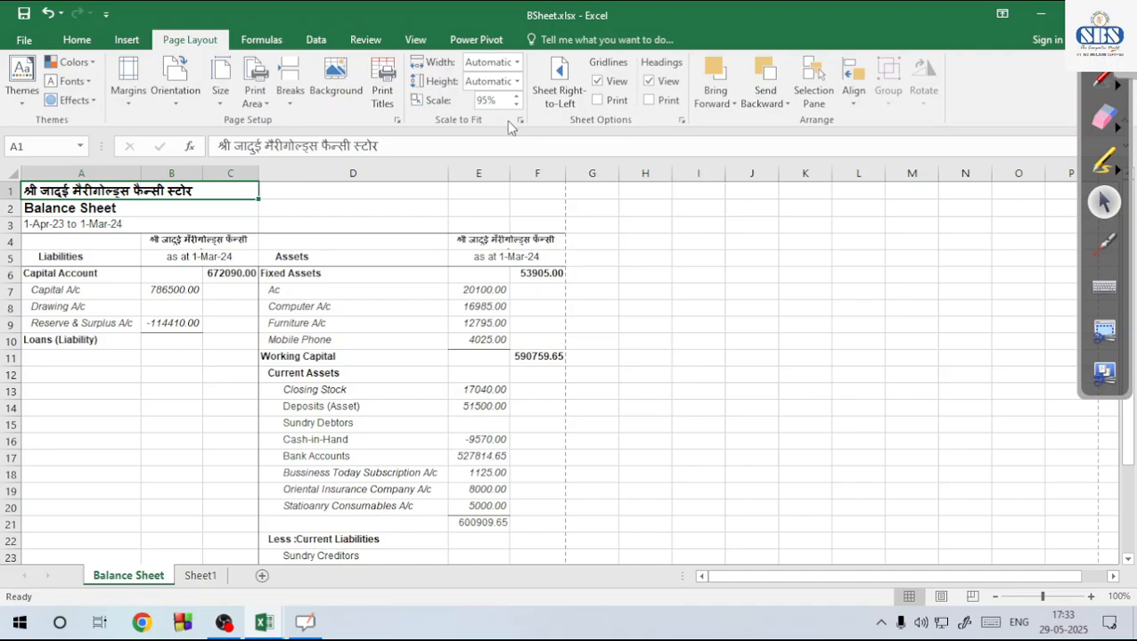
Change the Balance Sheet's paper size to A4 and check the page in the print preview
left_click(318, 305)
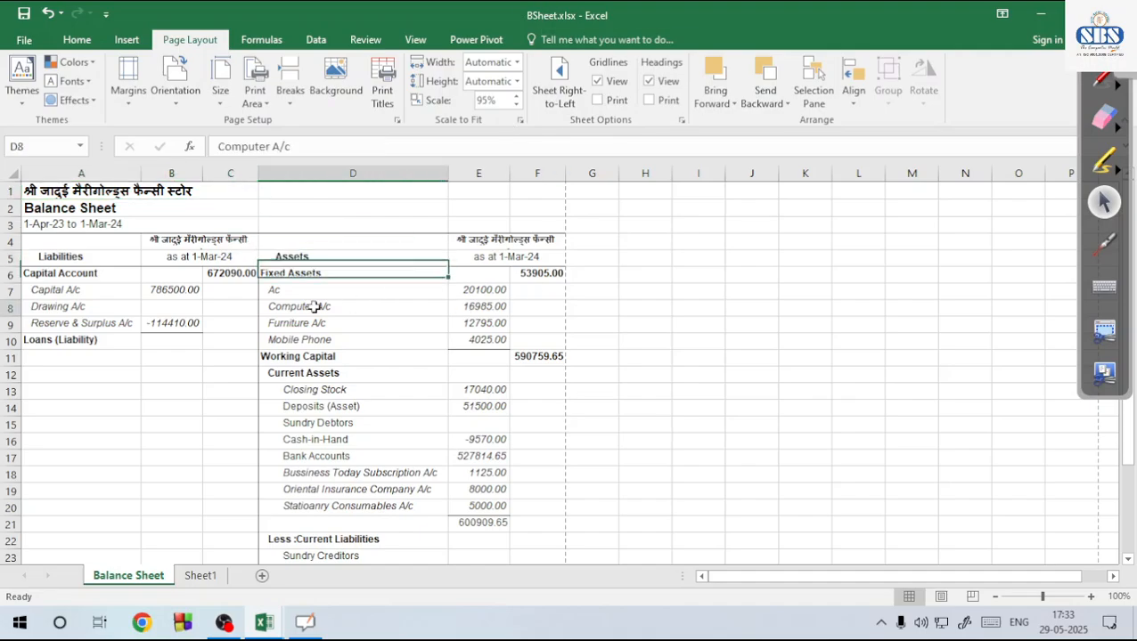
left_click(179, 98)
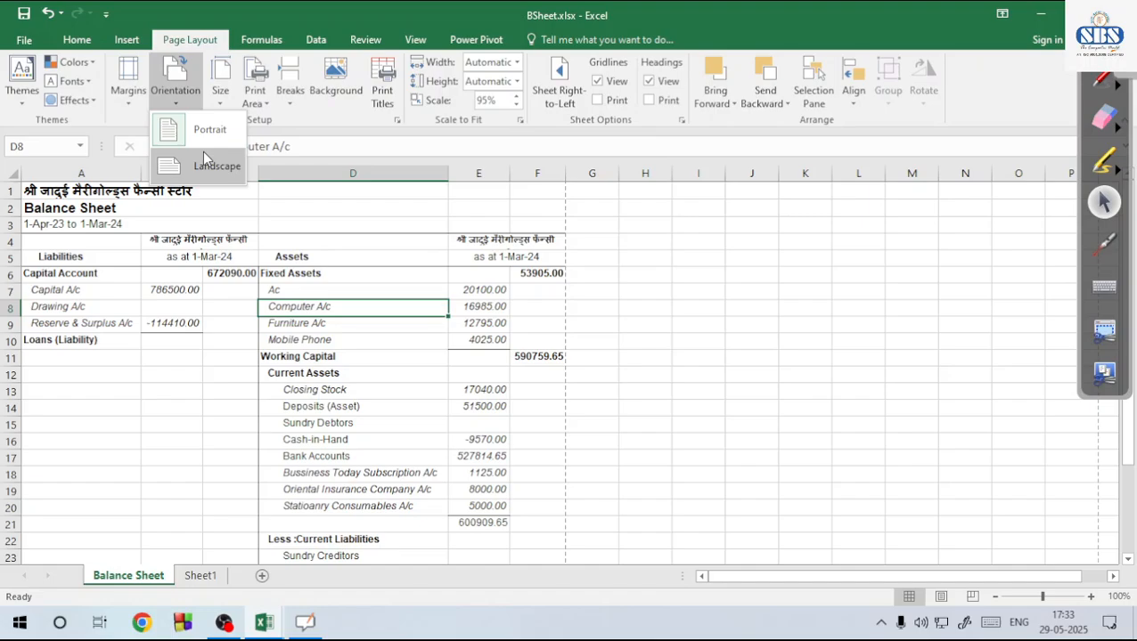
left_click(220, 91)
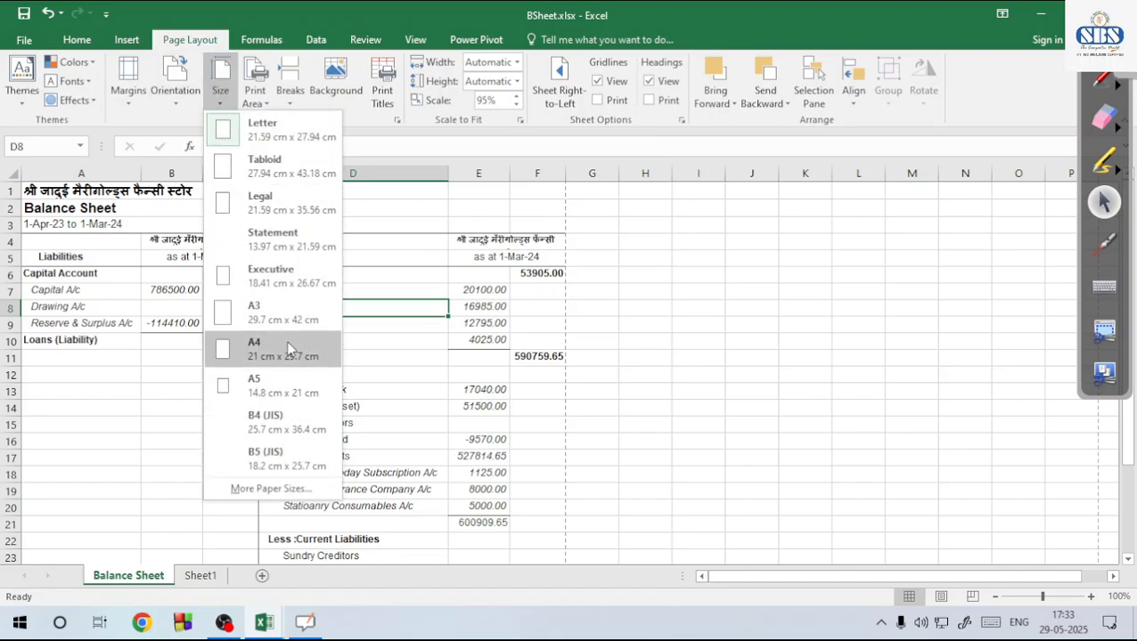
left_click(258, 355)
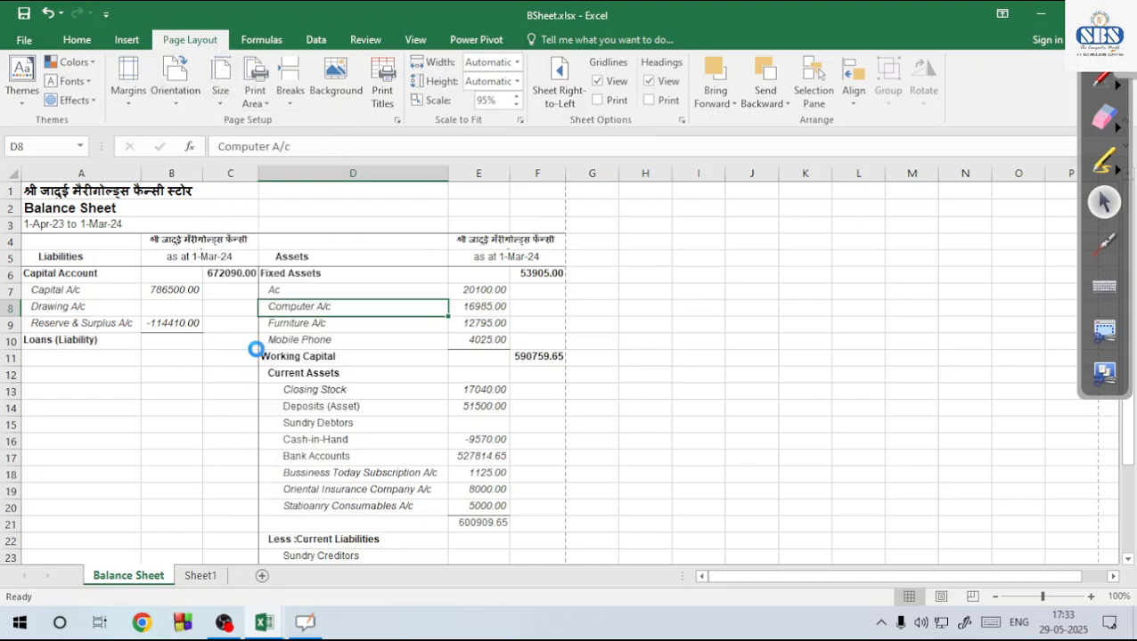
left_click(343, 239)
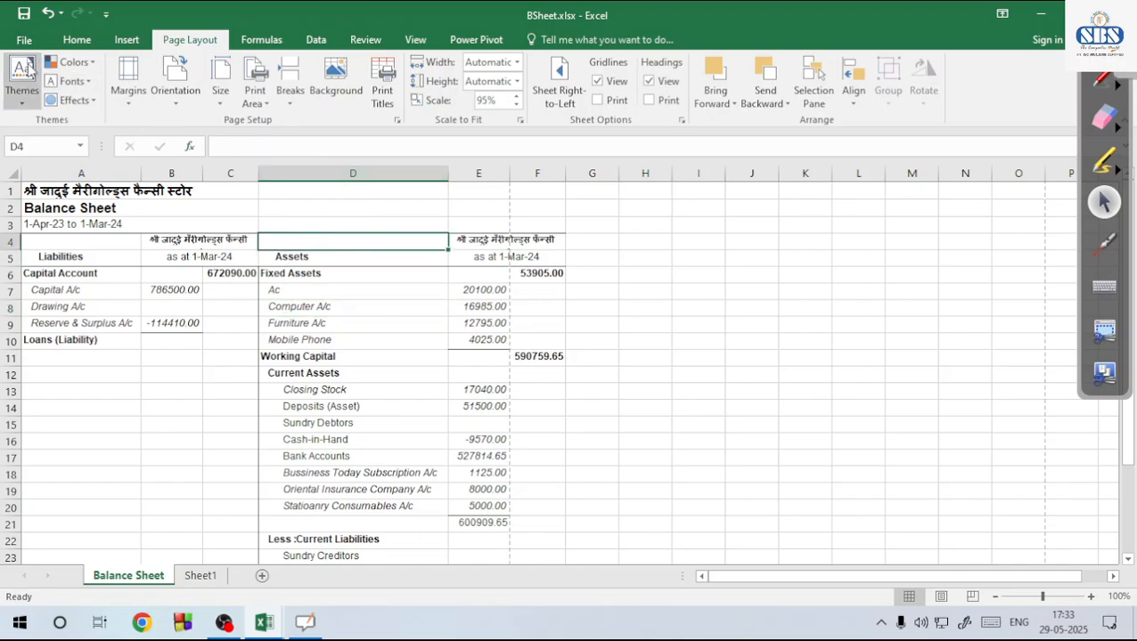
left_click(24, 39)
left_click(36, 239)
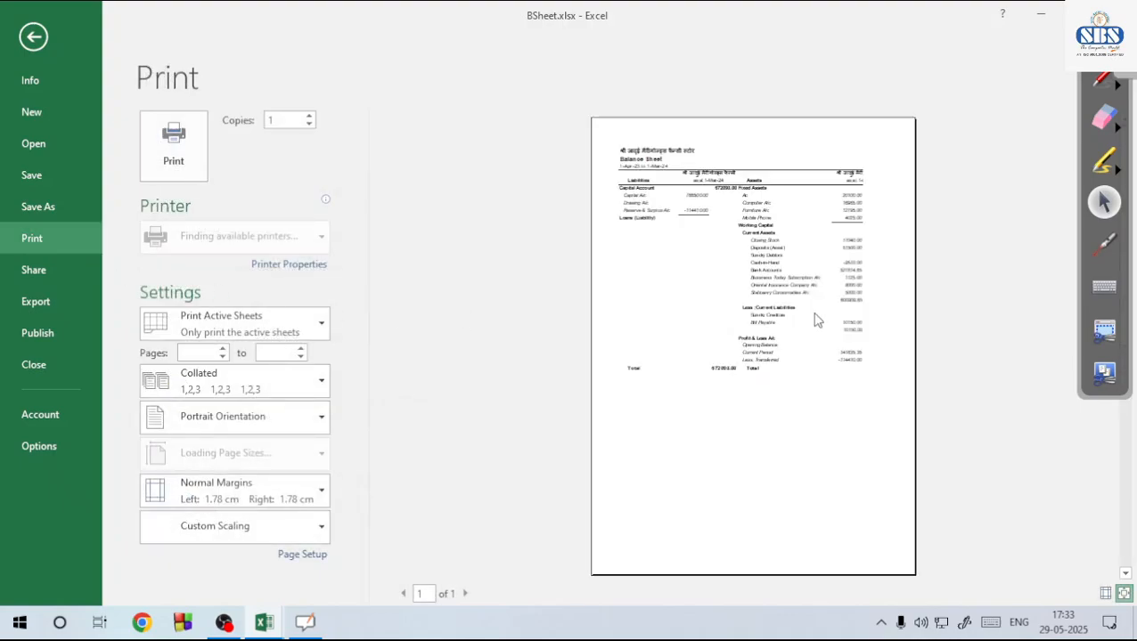
key("Escape")
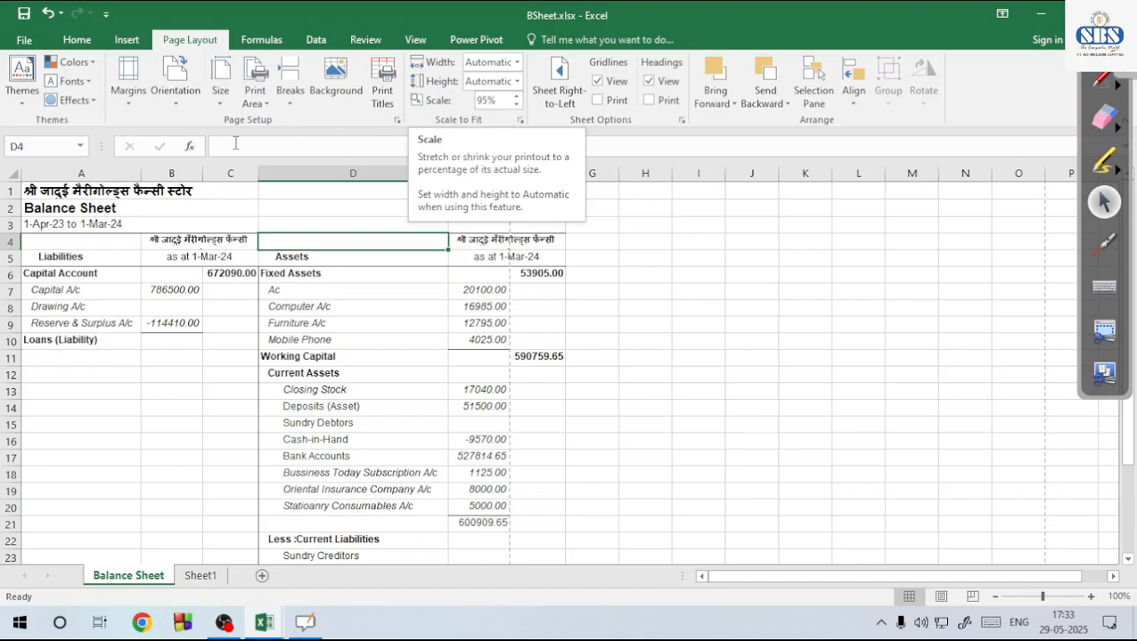
Keep the paper size at A4, reduce the Balance Sheet's print scale to 90%, and preview the page again
left_click(220, 107)
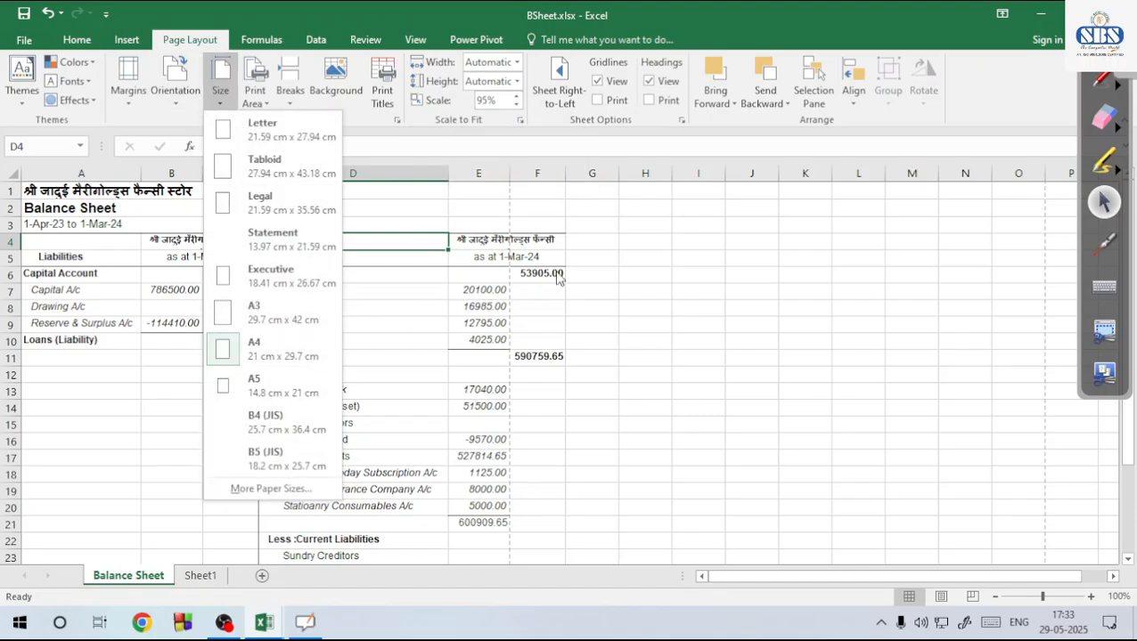
left_click(267, 352)
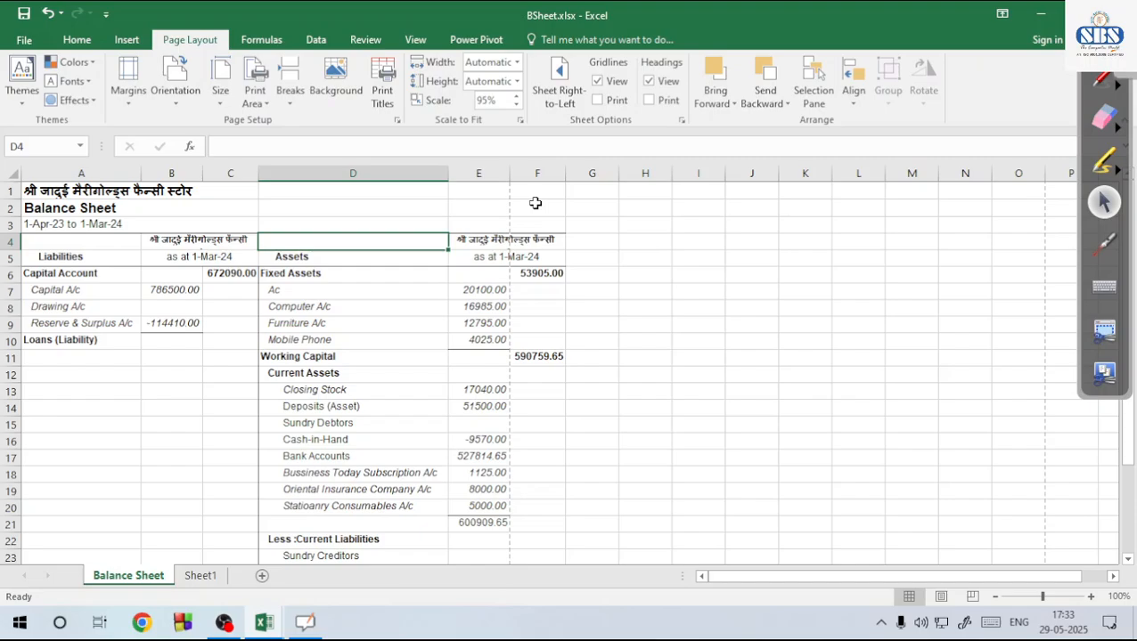
left_click(516, 104)
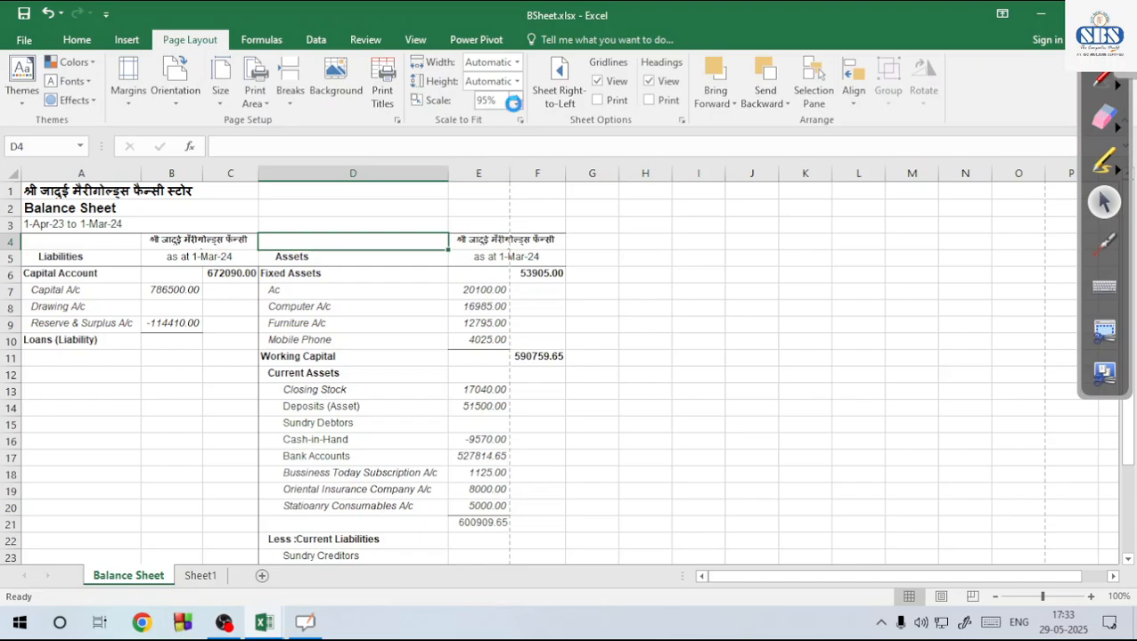
left_click(24, 40)
left_click(50, 239)
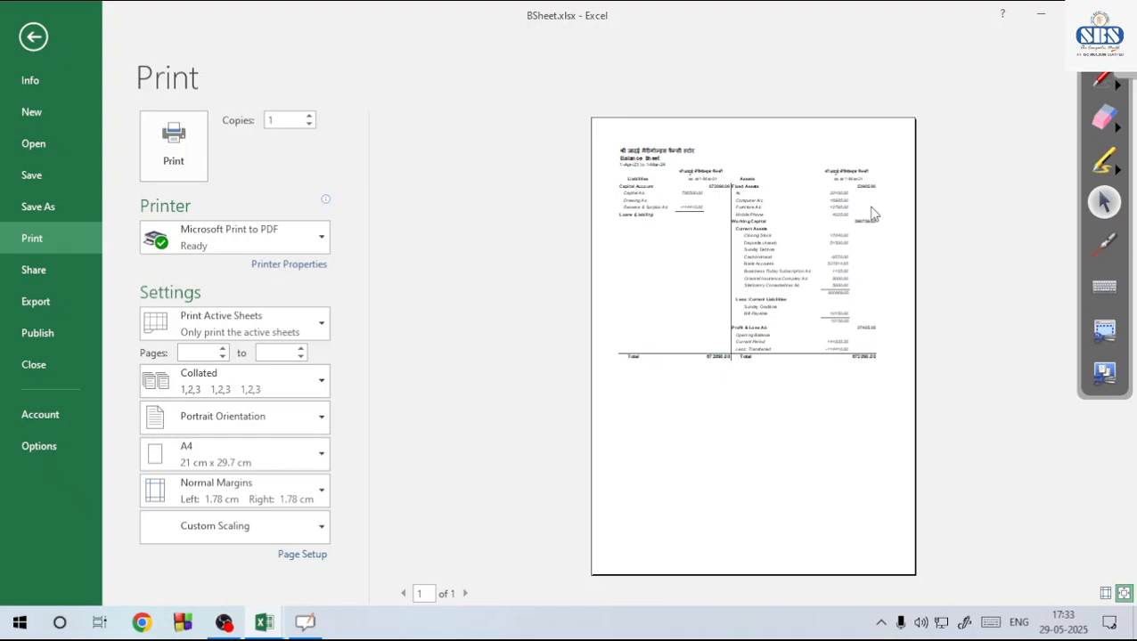
key("Escape")
left_click(479, 319)
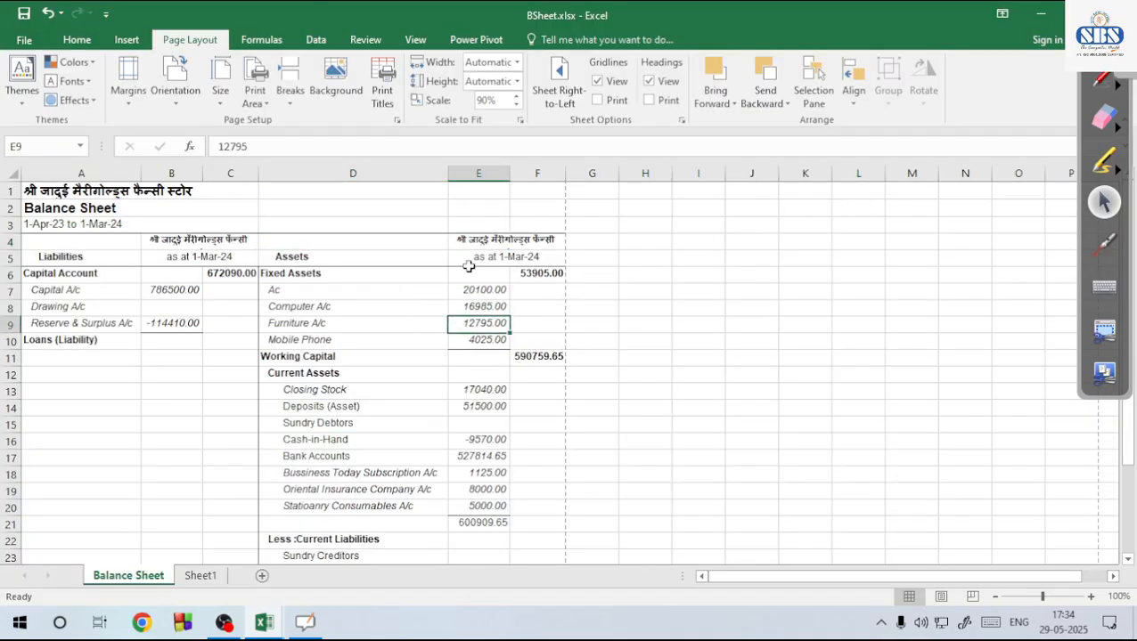
left_click(327, 294)
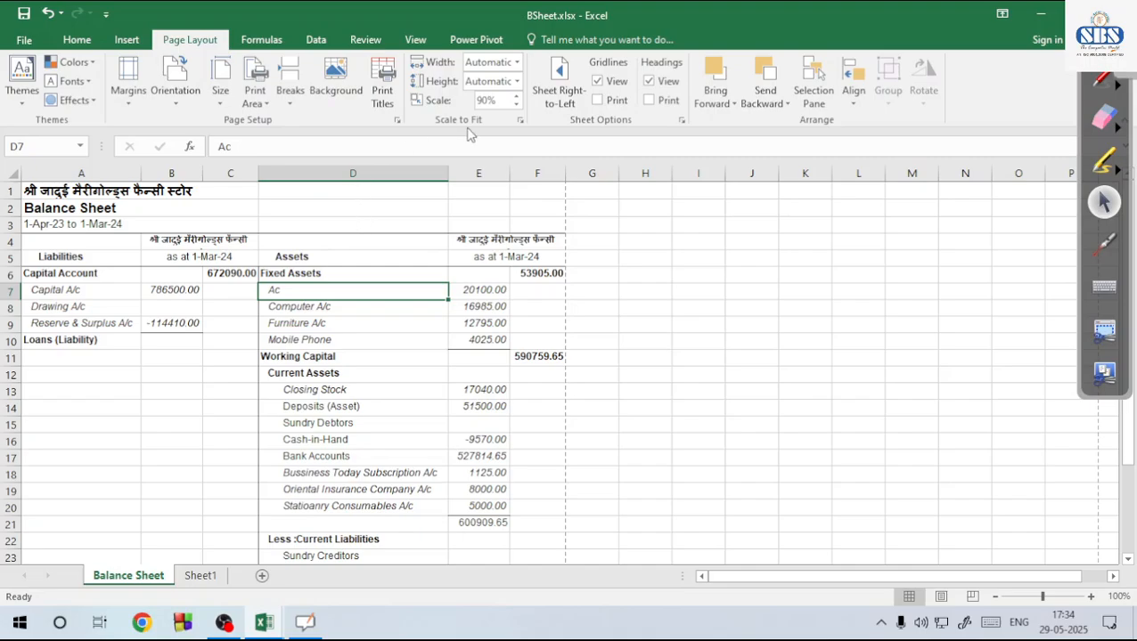
left_click(253, 100)
left_click(151, 276)
left_click(205, 577)
left_click(158, 577)
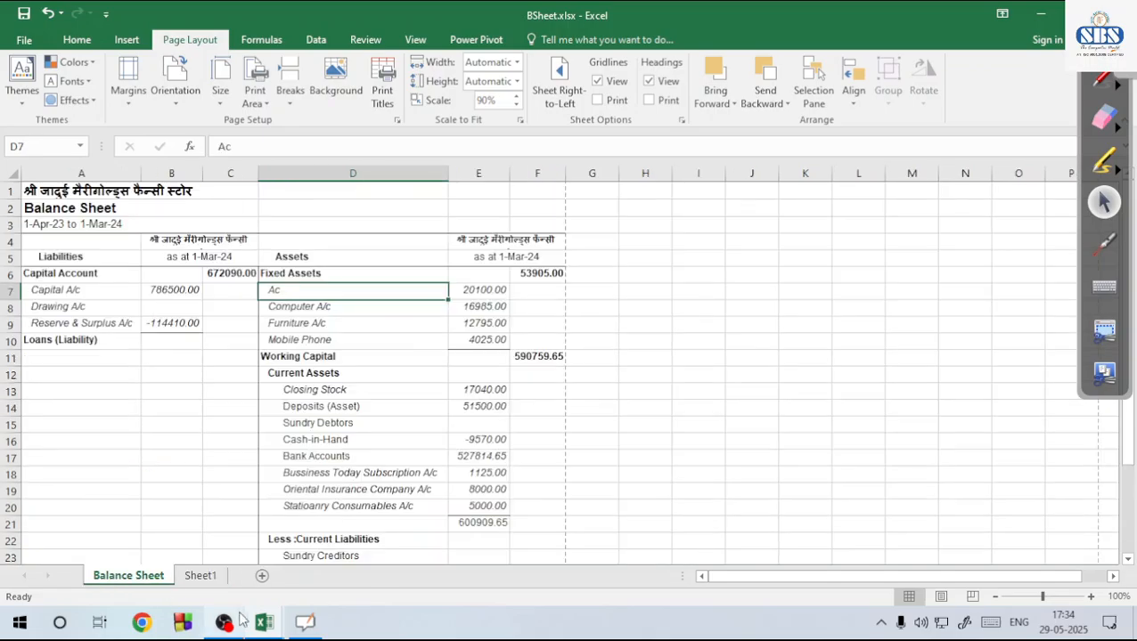
Switch to the KRISHNA MENS WEAR (2) workbook and return to its first columns
mouse_move(264, 624)
left_click(170, 526)
left_click_drag(937, 577, 797, 577)
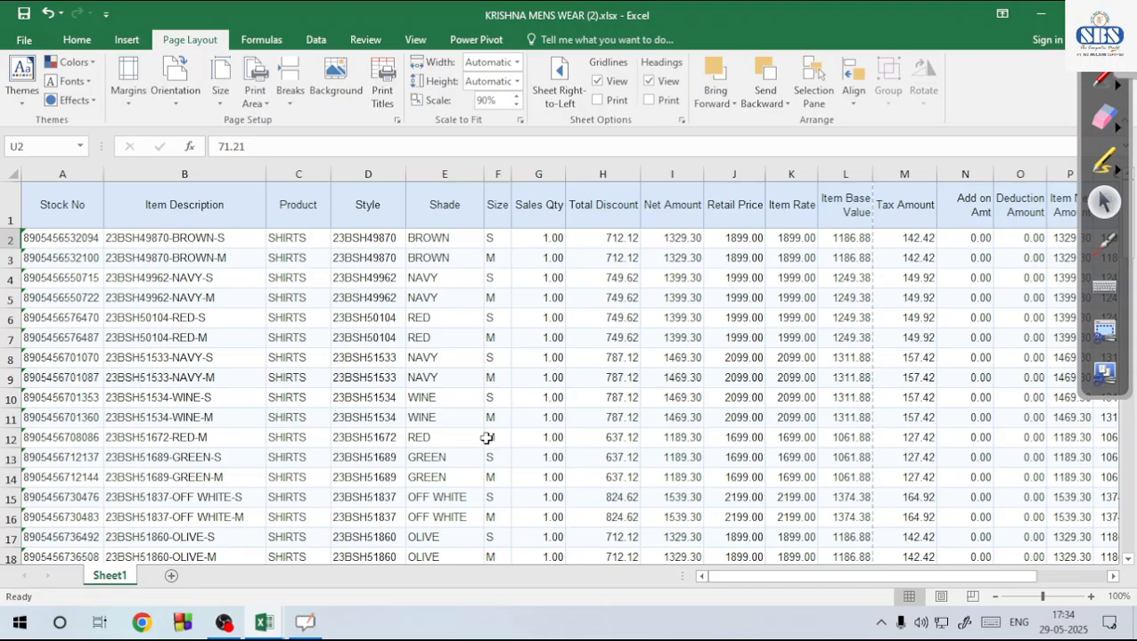
Set the range A1:G25, covering Stock No through Sales Qty, as the print area
left_click_drag(74, 192, 550, 472)
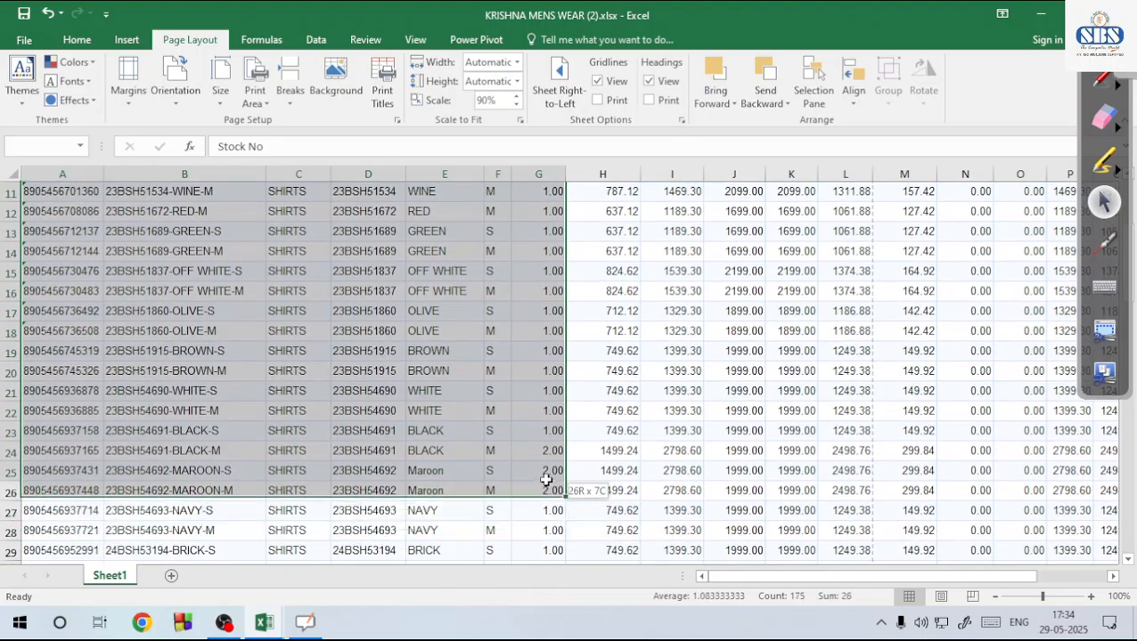
scroll(559, 444, "up", 4)
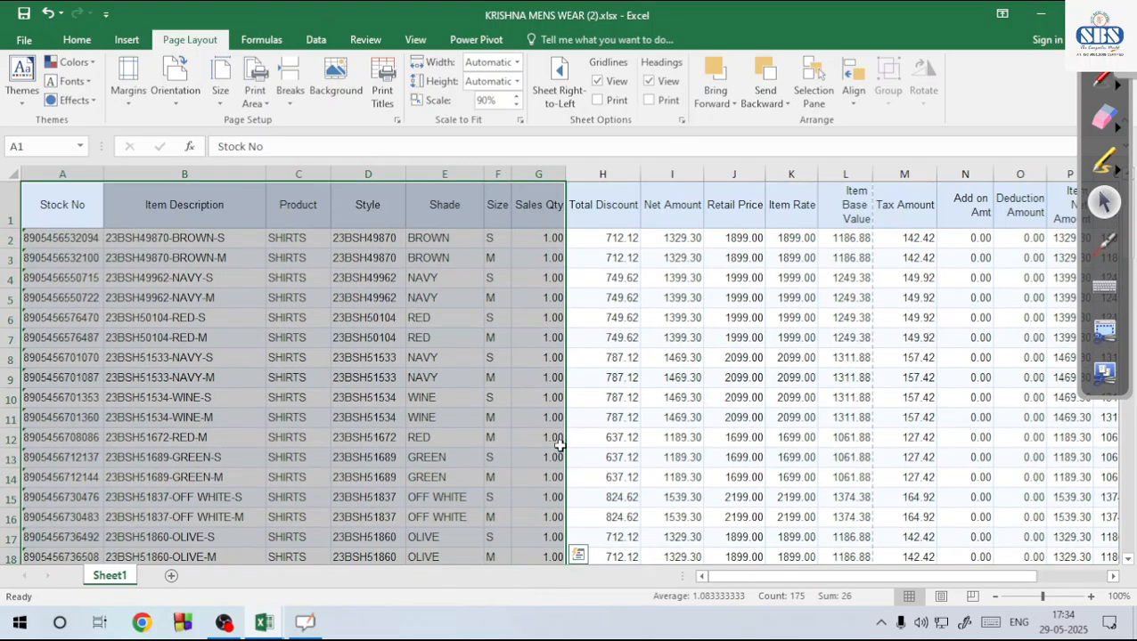
left_click(255, 95)
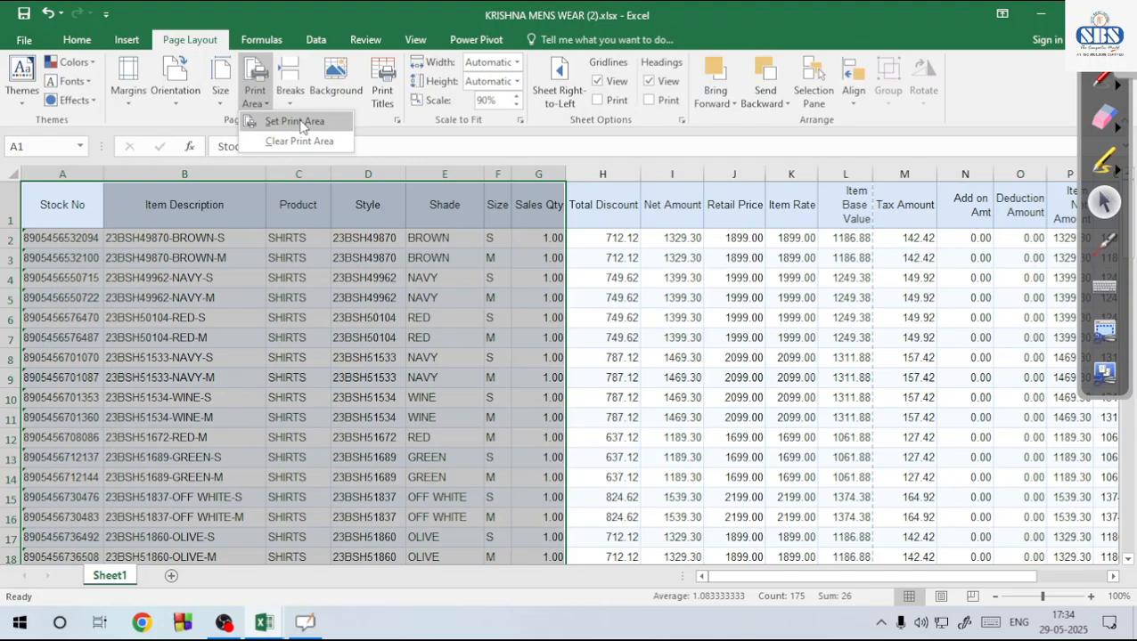
left_click(261, 89)
left_click(260, 92)
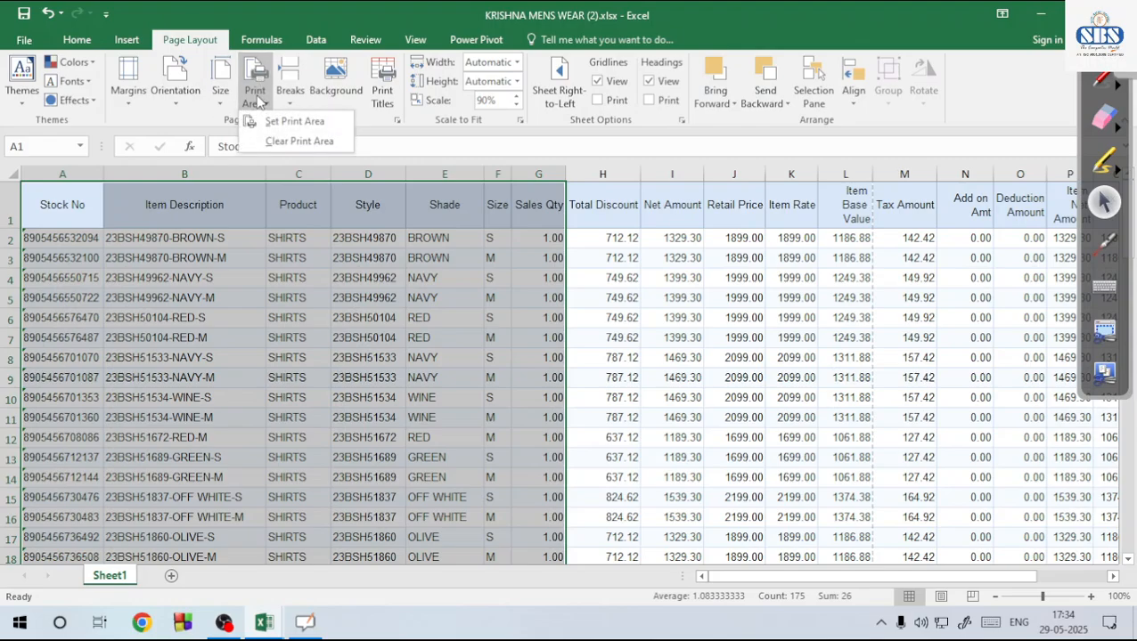
left_click(271, 130)
left_click(239, 276)
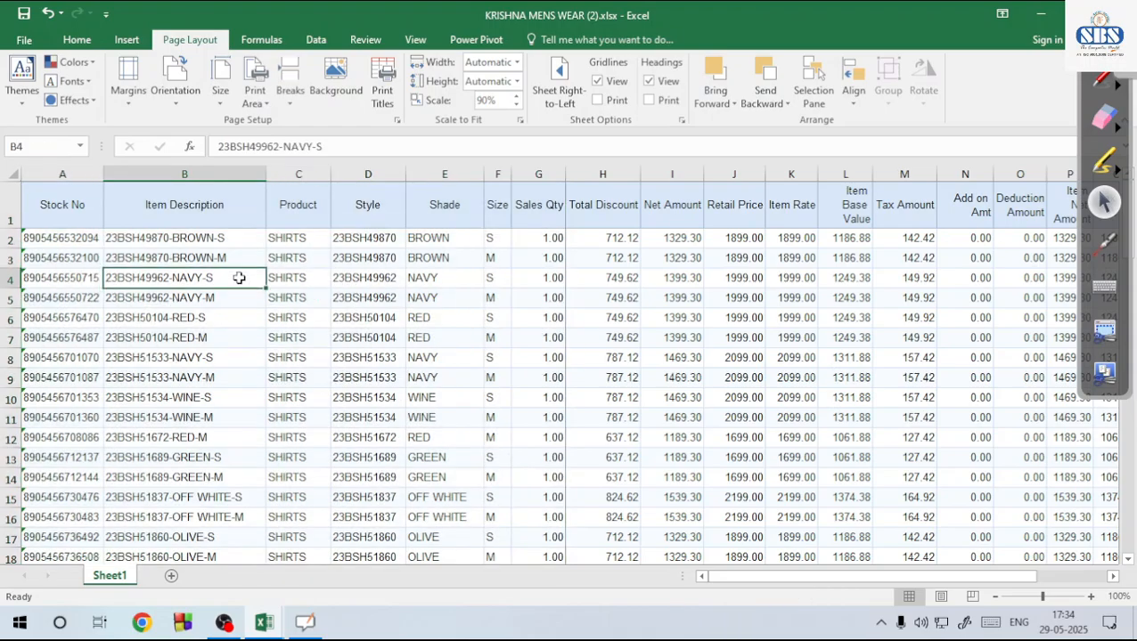
Check in the print preview how the defined print area sits on the page
left_click(25, 41)
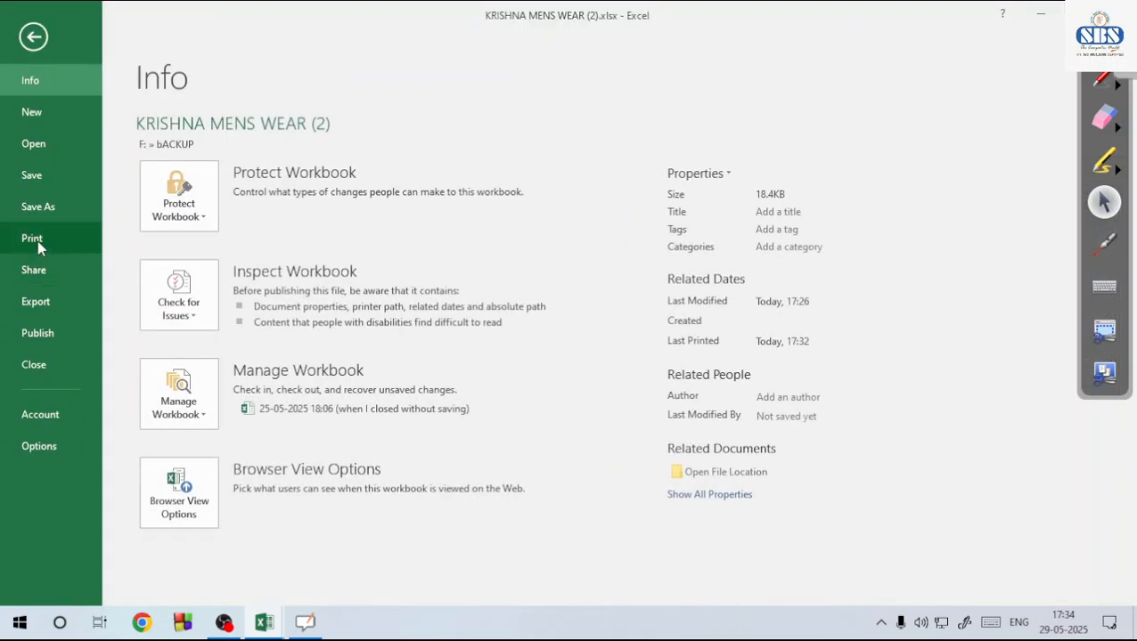
left_click(44, 238)
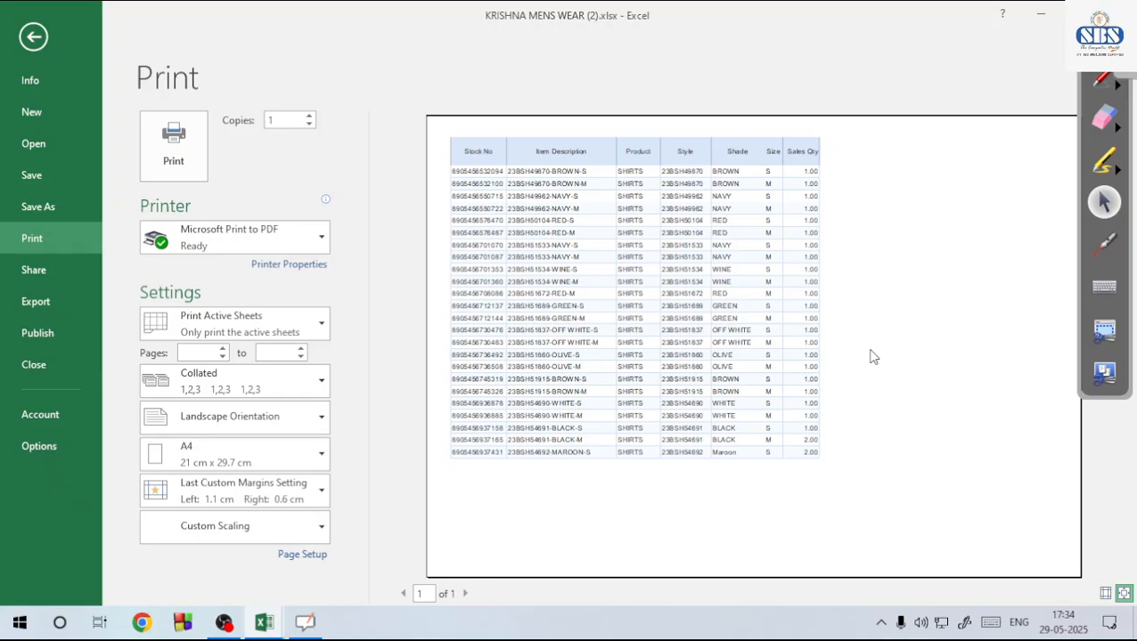
key("Escape")
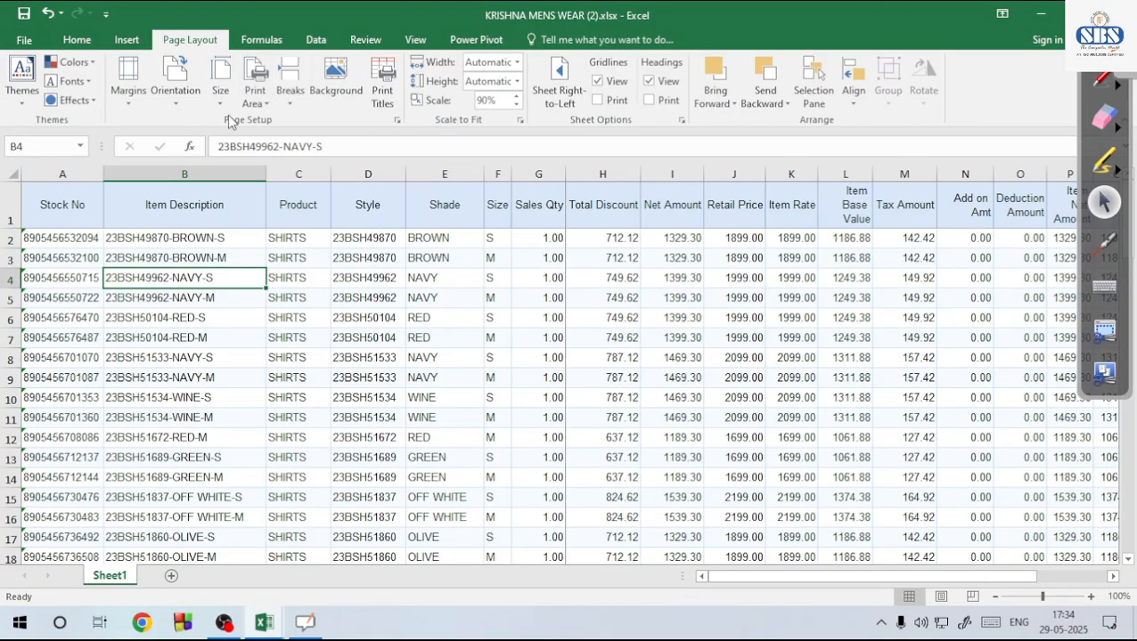
Try horizontal centering in the sheet's page margin settings, watching the layout thumbnail, and turn it off again
left_click(125, 96)
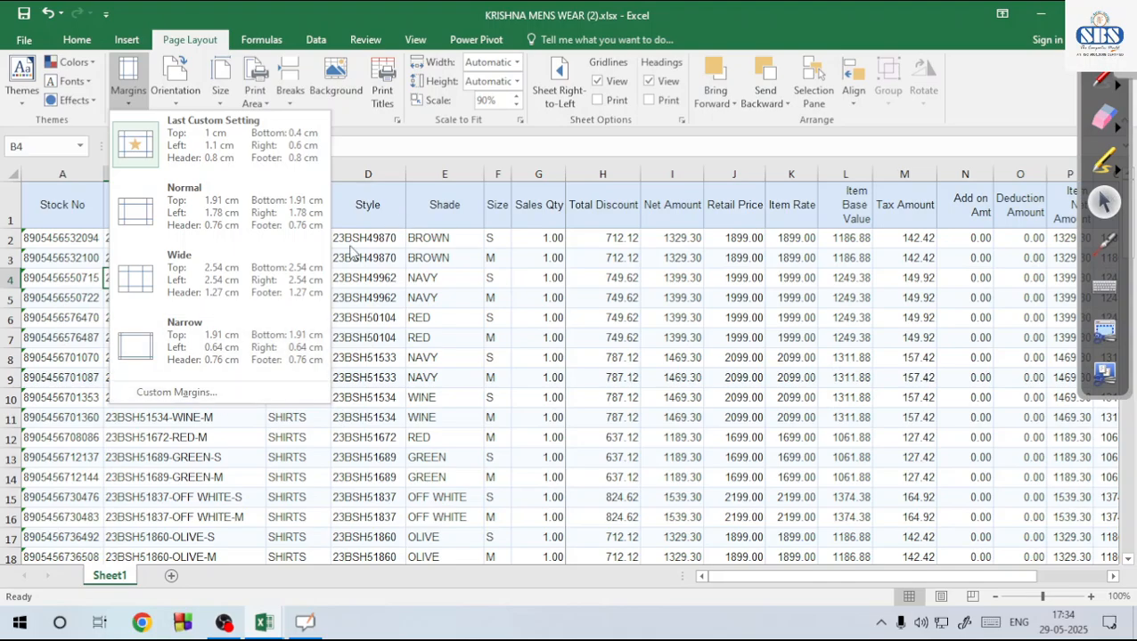
left_click(398, 120)
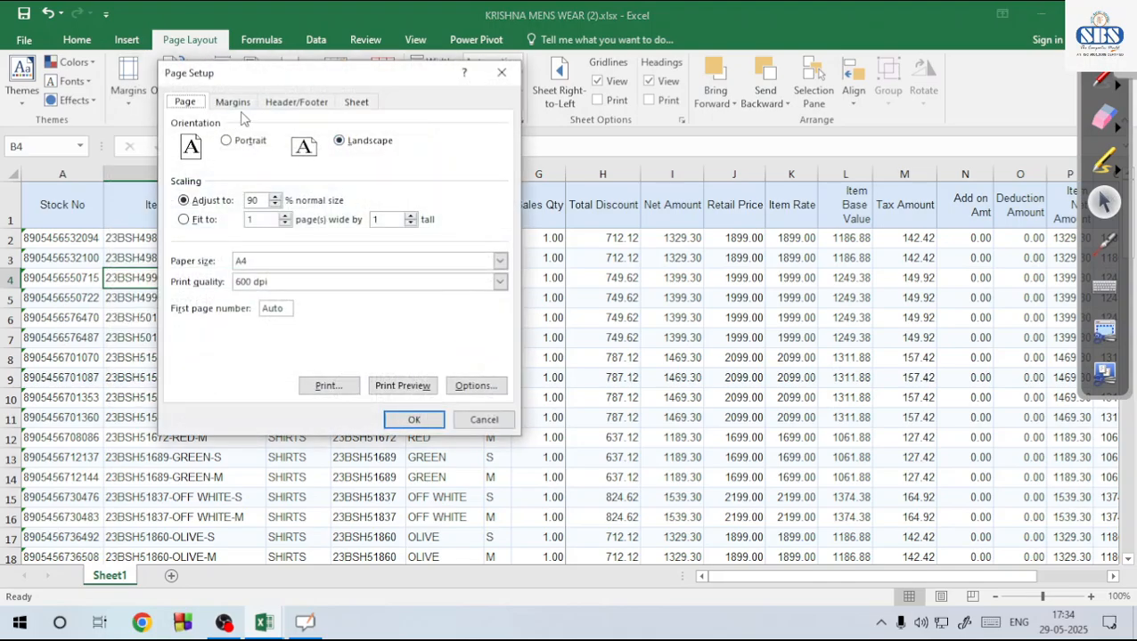
left_click(234, 104)
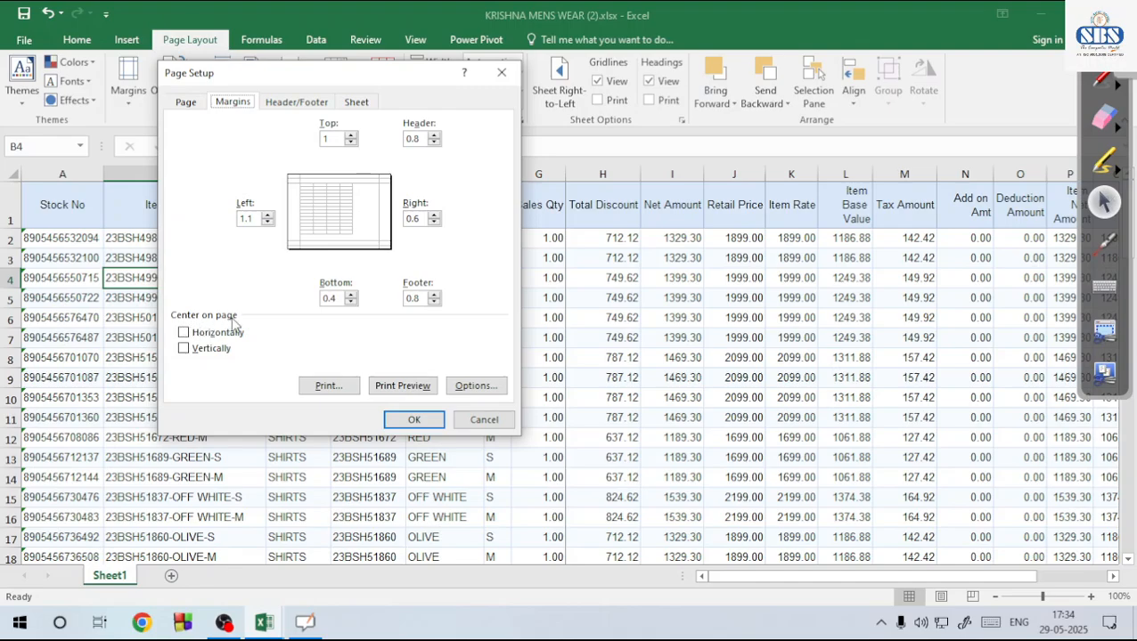
left_click(186, 335)
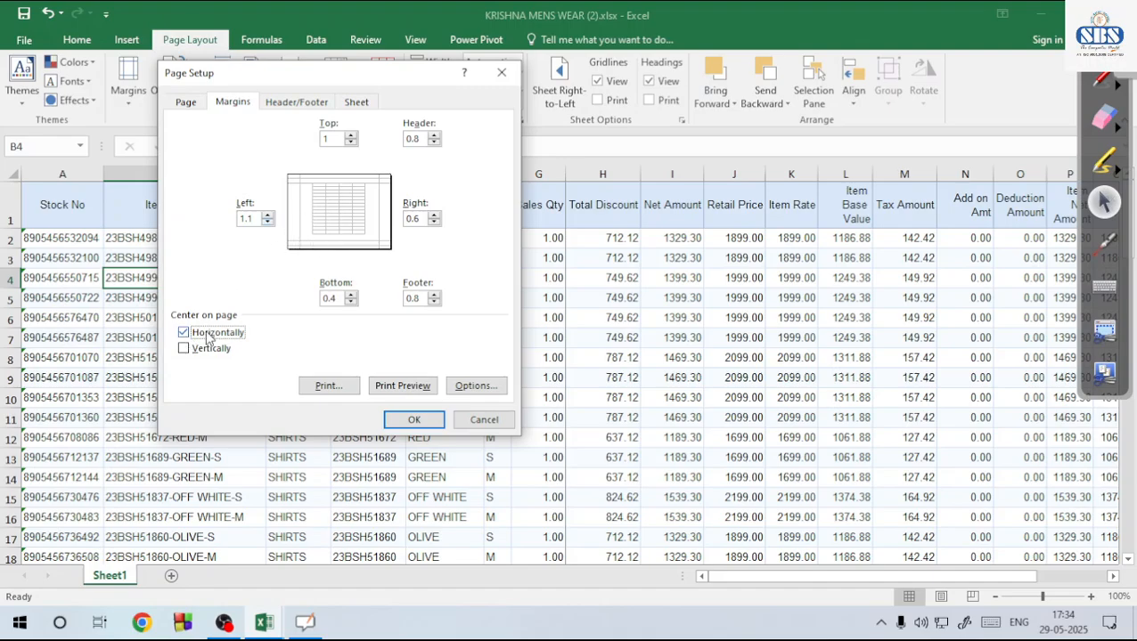
left_click(185, 333)
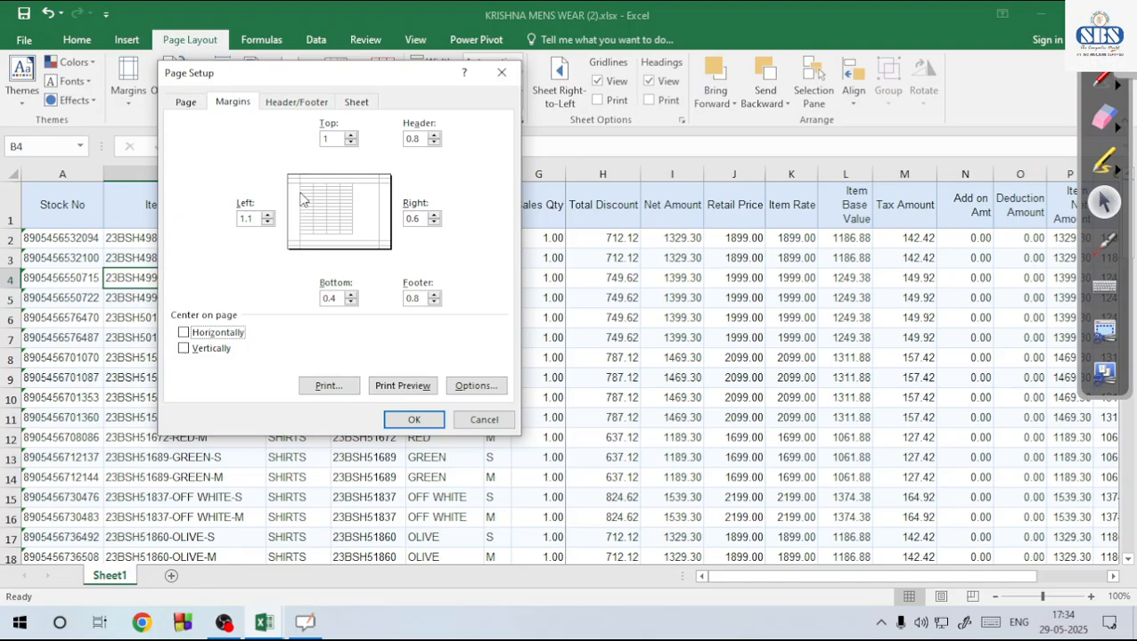
Draw a short vertical red pen line along the table's left edge in the margin settings thumbnail
left_click(1098, 85)
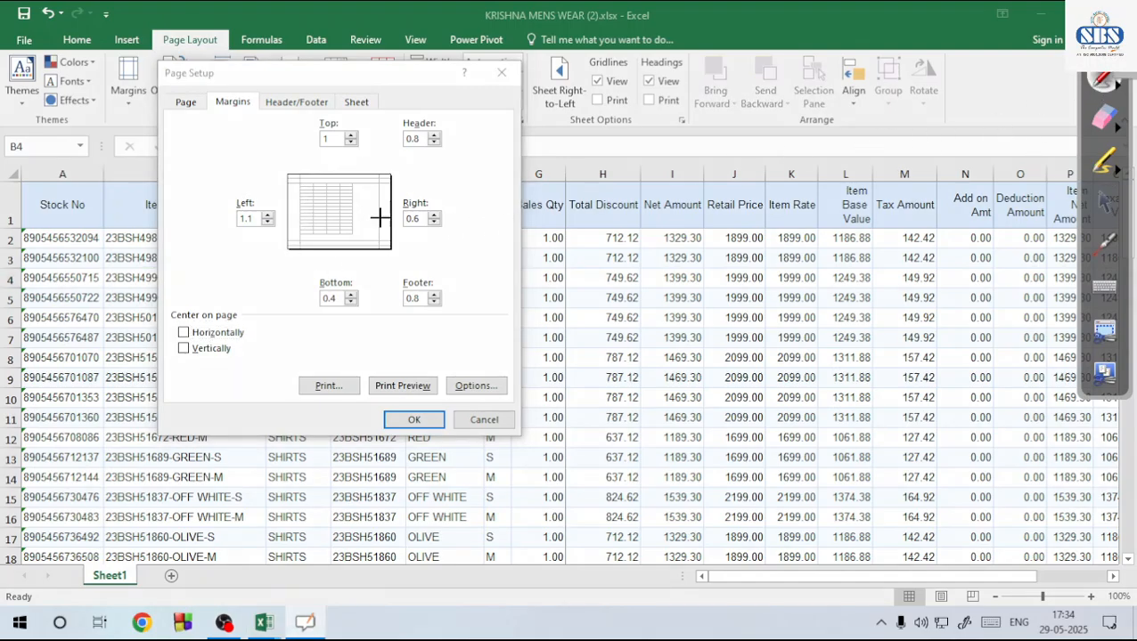
left_click_drag(302, 182, 302, 206)
left_click(1094, 214)
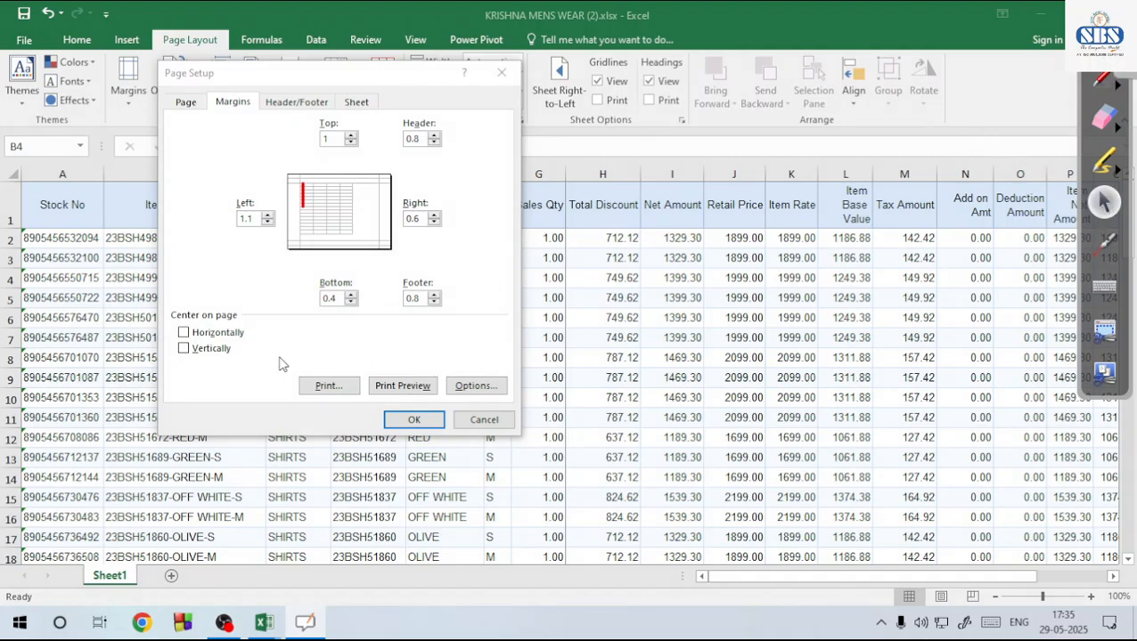
Center the printout on the page horizontally and vertically, and erase the red pen mark from the screen
left_click(213, 334)
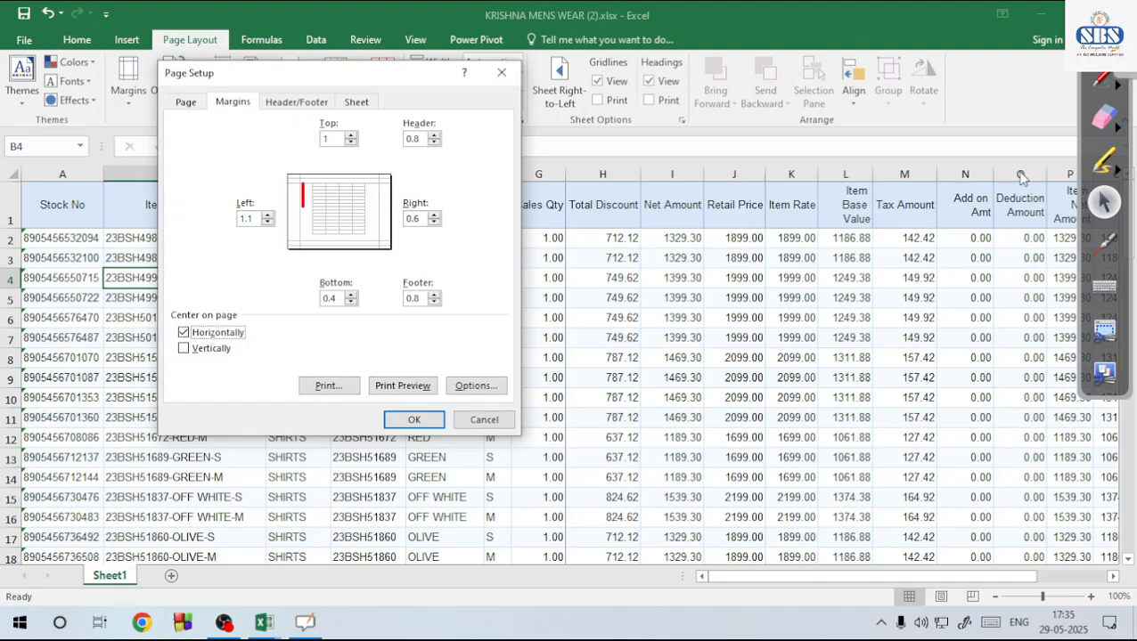
left_click(1105, 116)
left_click_drag(251, 253, 321, 227)
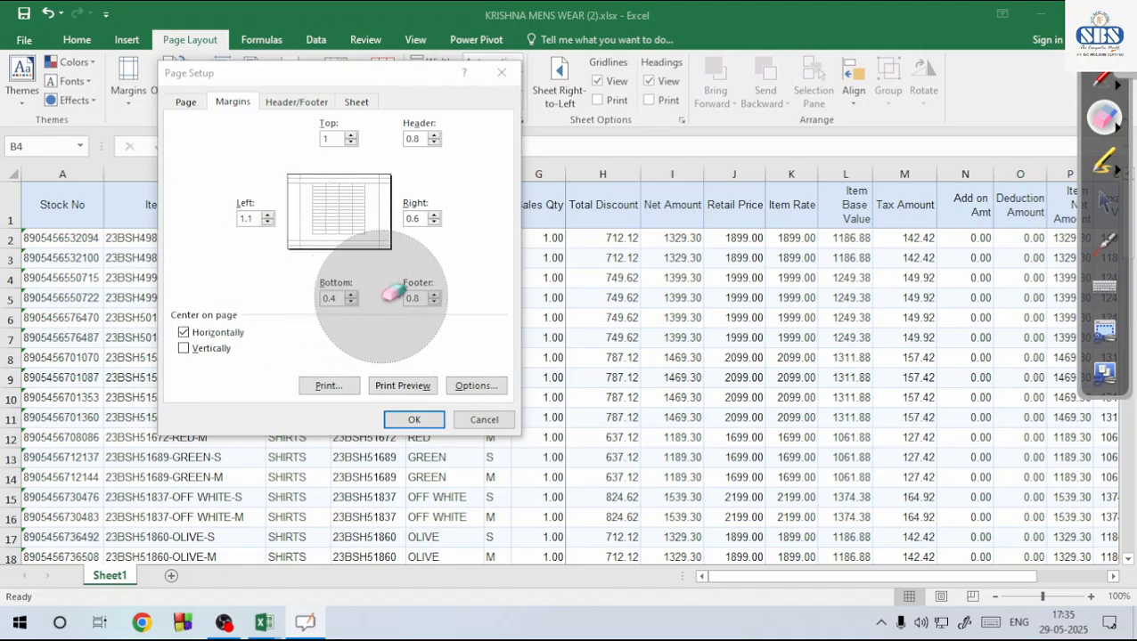
left_click(1103, 198)
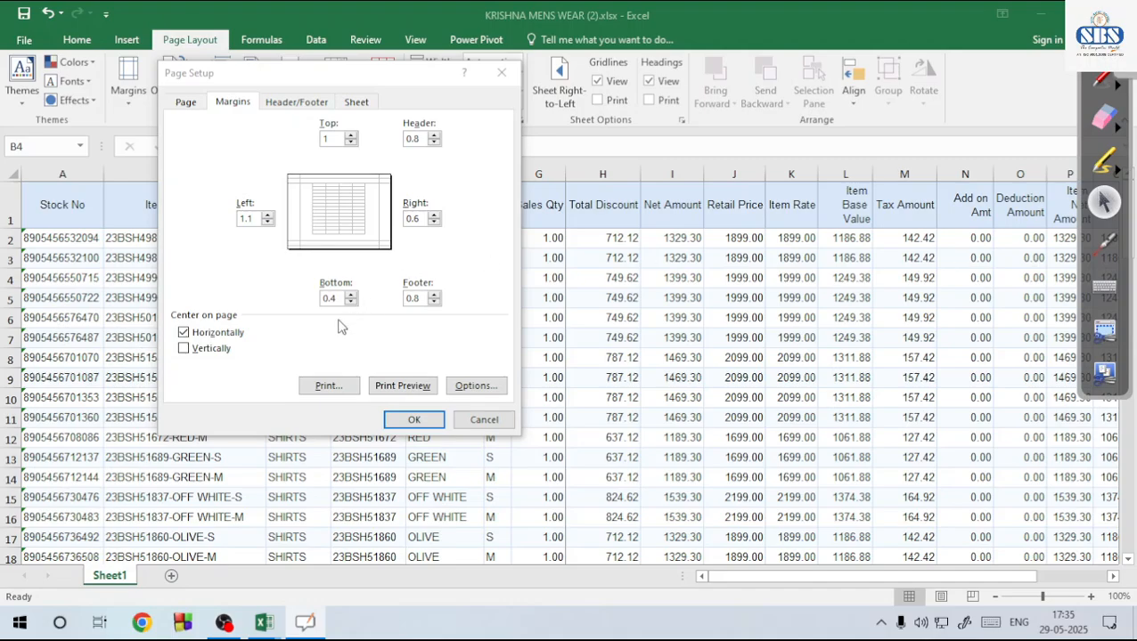
left_click(191, 348)
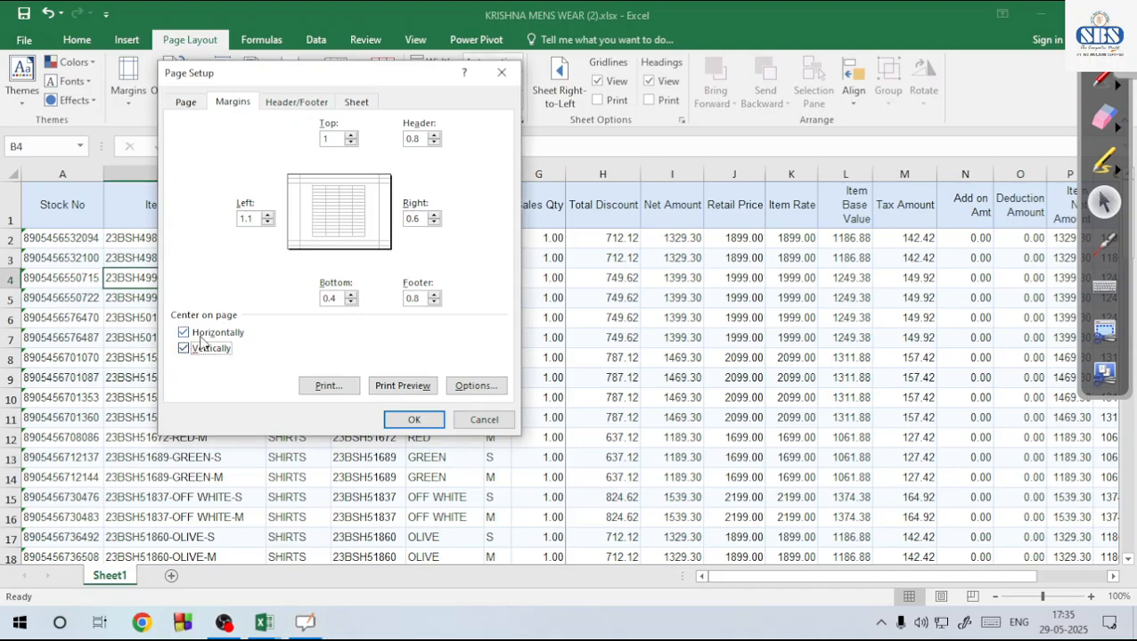
left_click(414, 419)
Examine the centered print area in the print preview
left_click(26, 40)
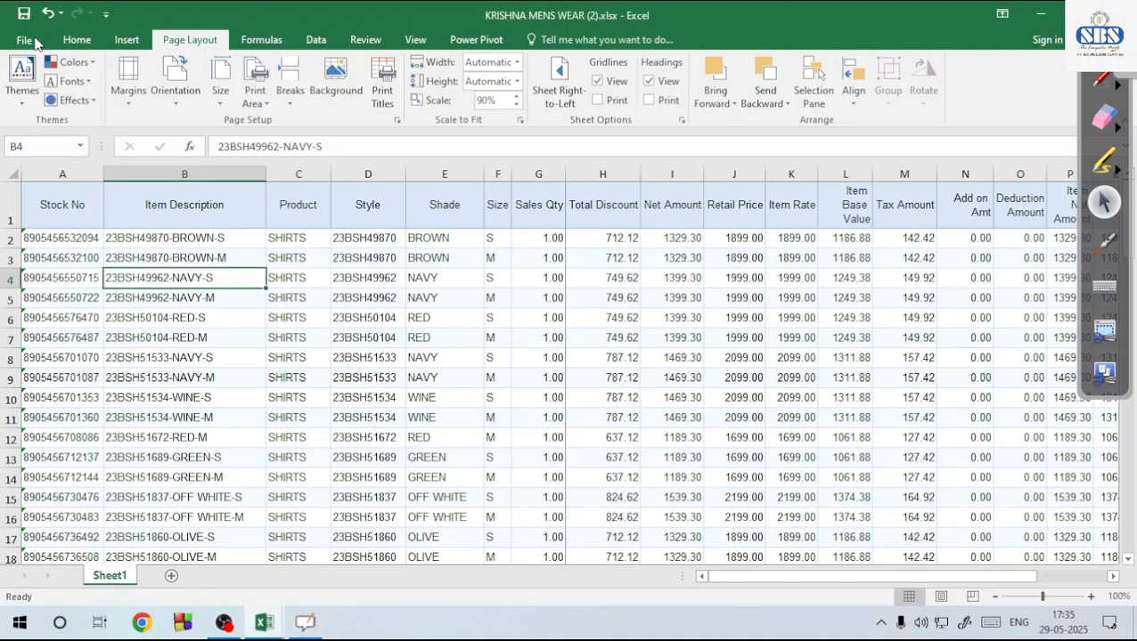
left_click(63, 235)
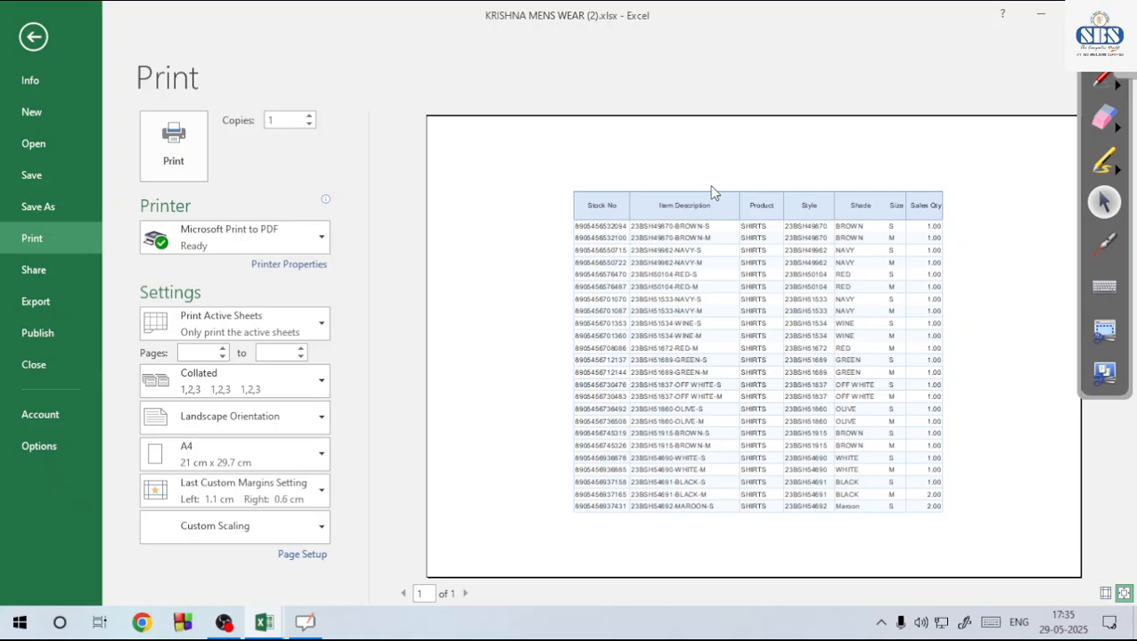
key("Escape")
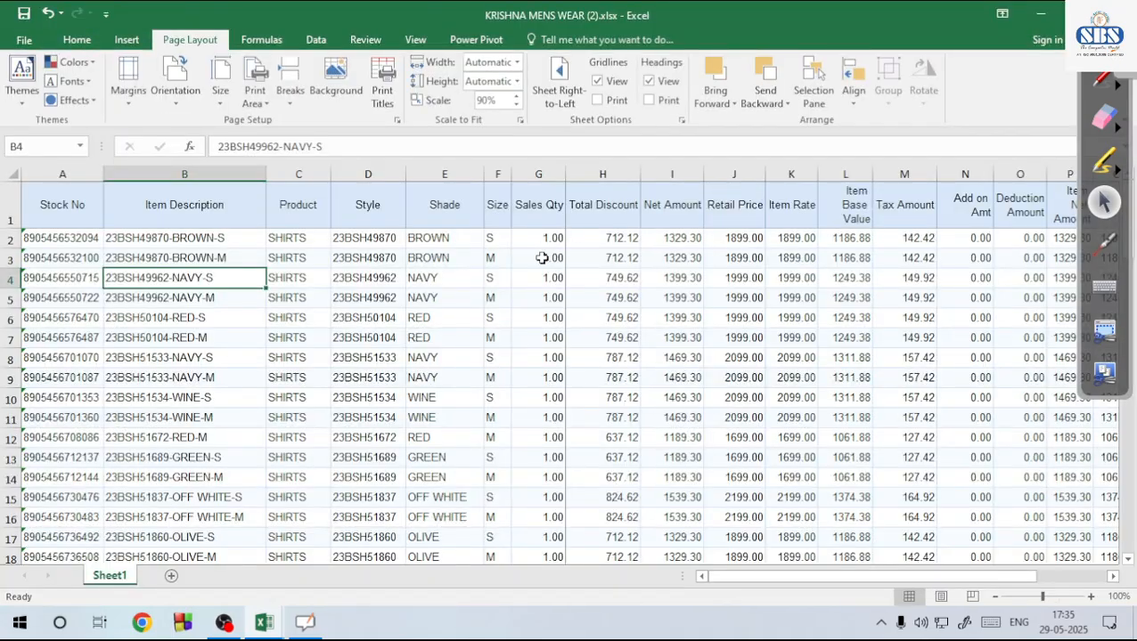
left_click(175, 240)
left_click(195, 310)
left_click(178, 278)
left_click(185, 235)
left_click(182, 296)
left_click(183, 238)
Clear the sheet's print area
left_click(255, 93)
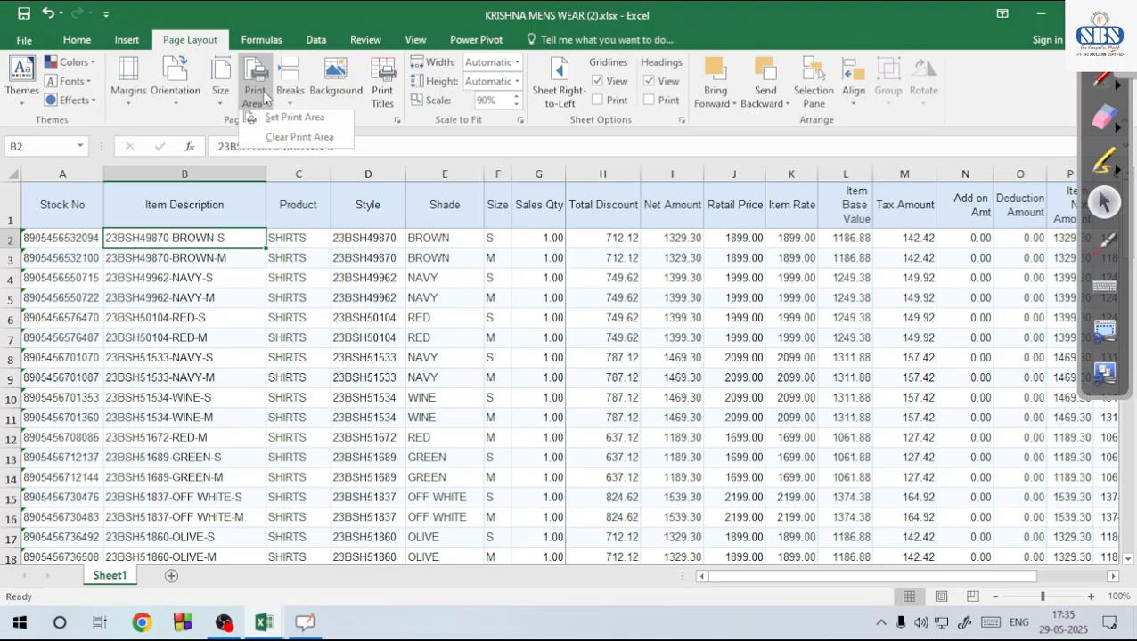
left_click(310, 142)
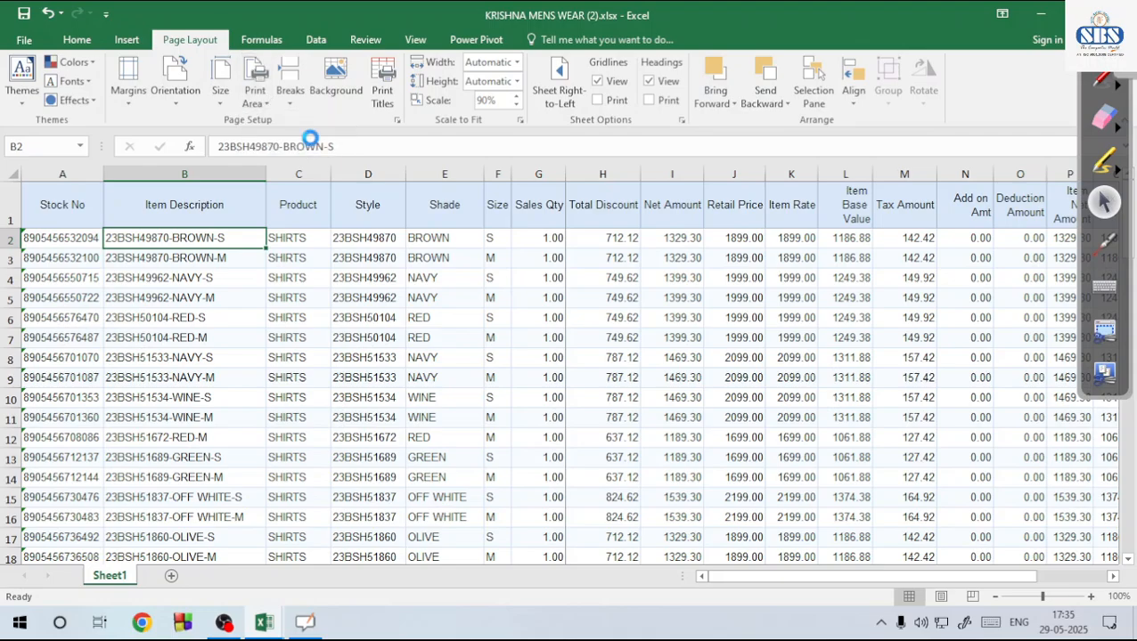
left_click(183, 298)
Preview the whole sheet's printout and go through to its last page
left_click(24, 42)
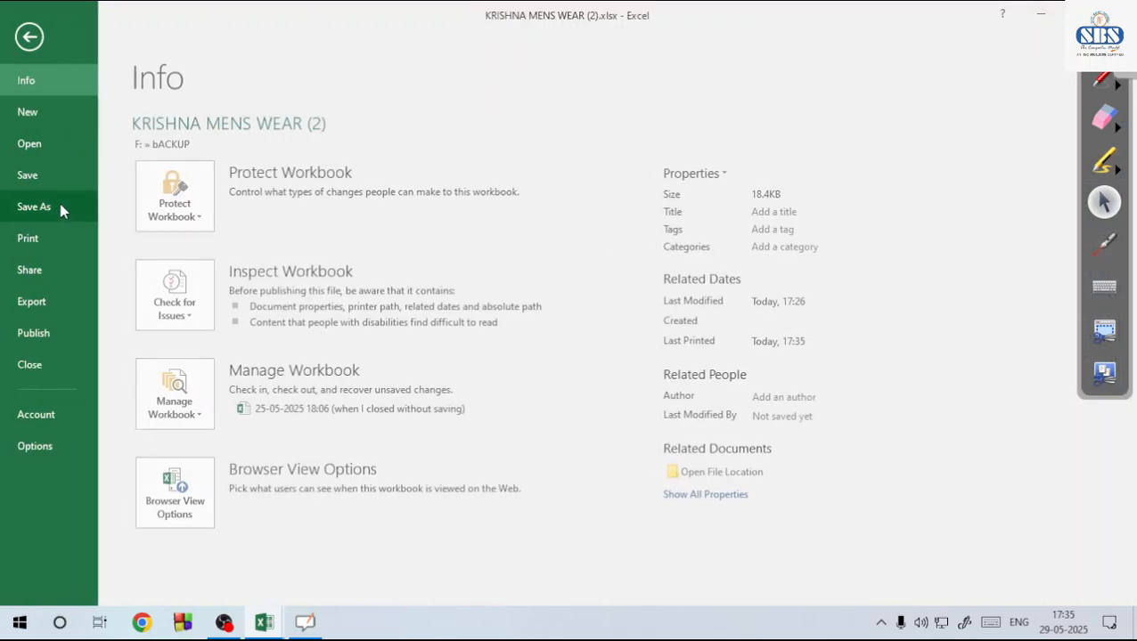
left_click(55, 236)
scroll(913, 320, "down", 5)
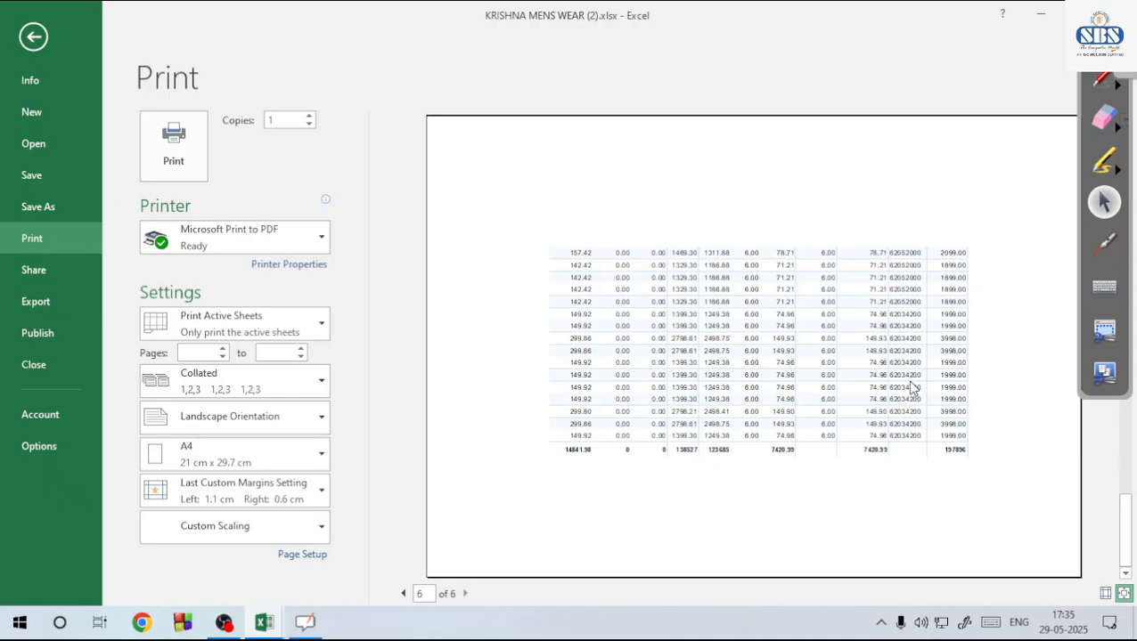
key("Escape")
Turn off both horizontal and vertical centering on the page for the sheet
left_click(396, 119)
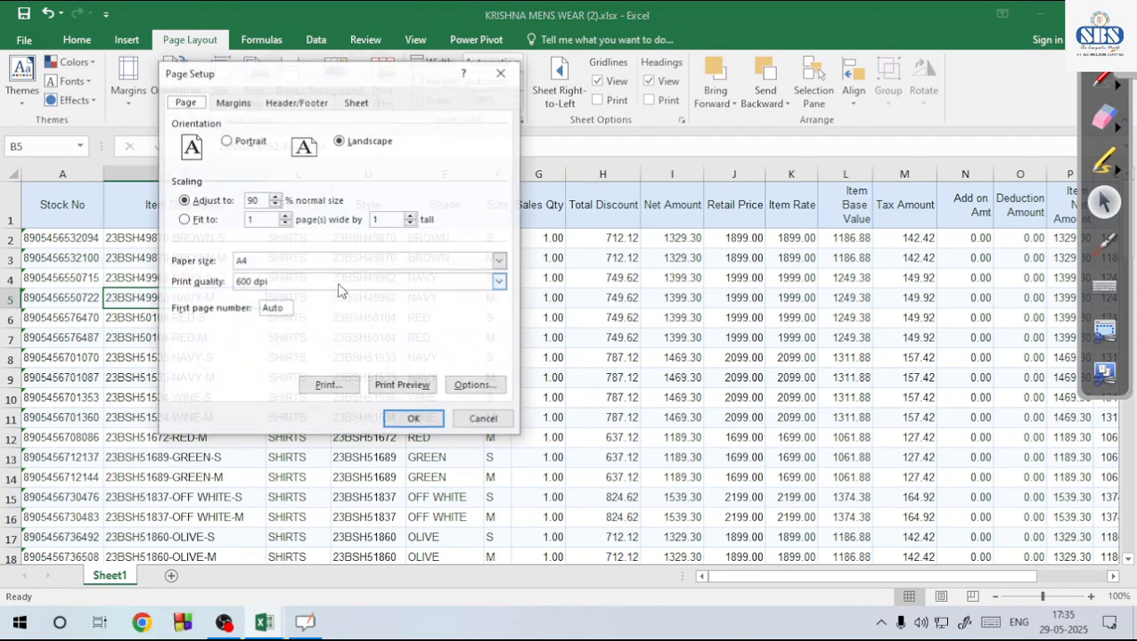
left_click(233, 103)
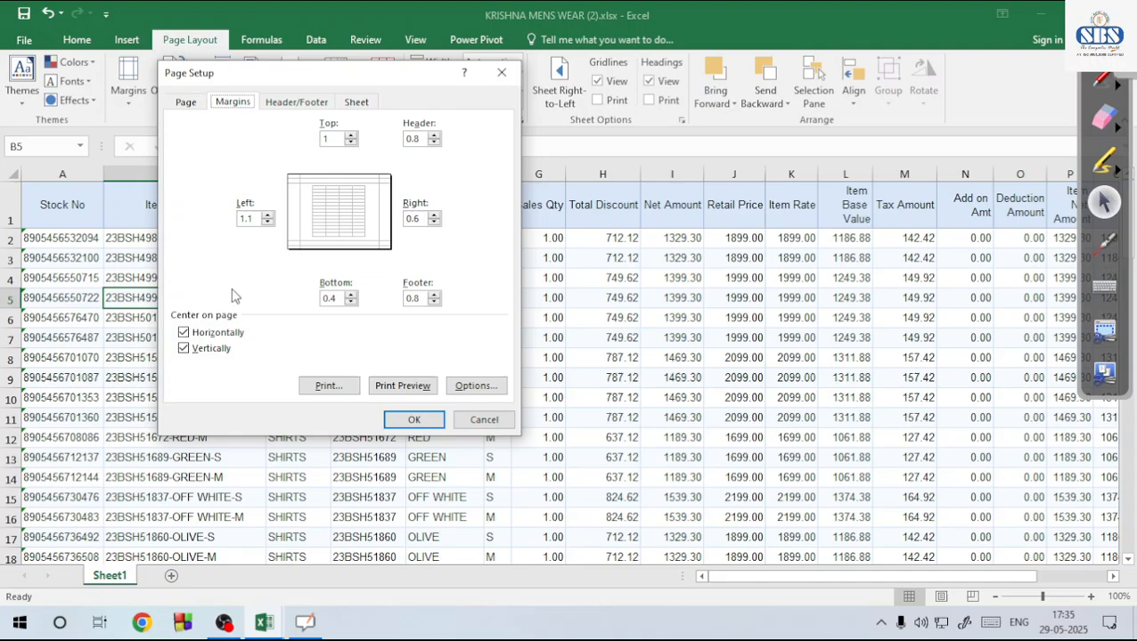
left_click(189, 333)
left_click(187, 348)
left_click(417, 420)
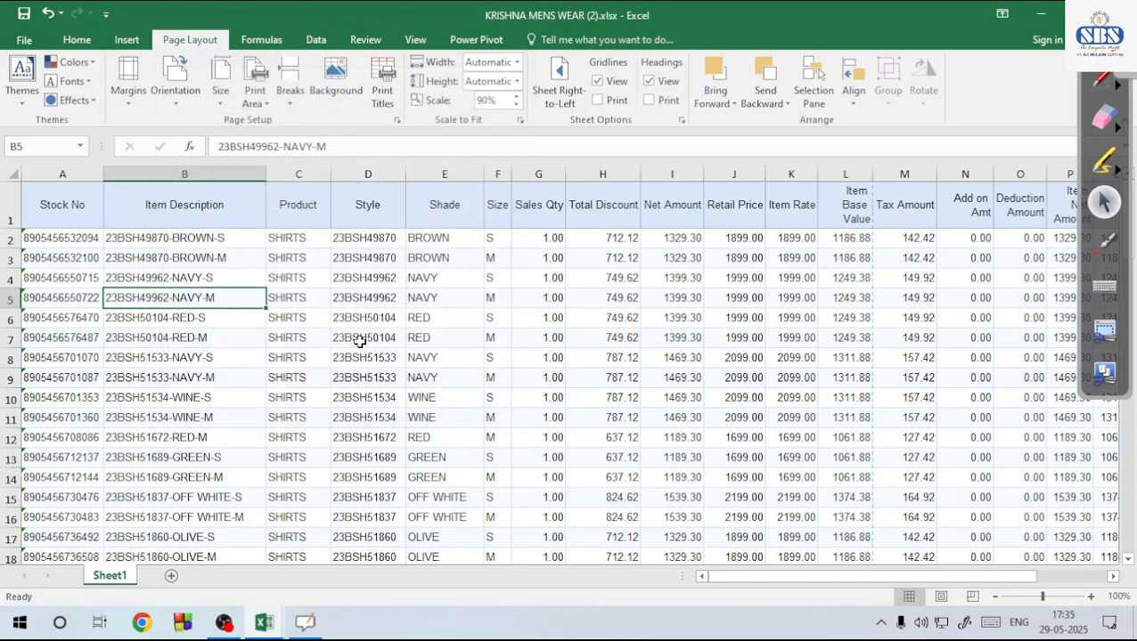
left_click(286, 298)
Preview the sheet again and browse its pages to check their placement without centering
left_click(25, 40)
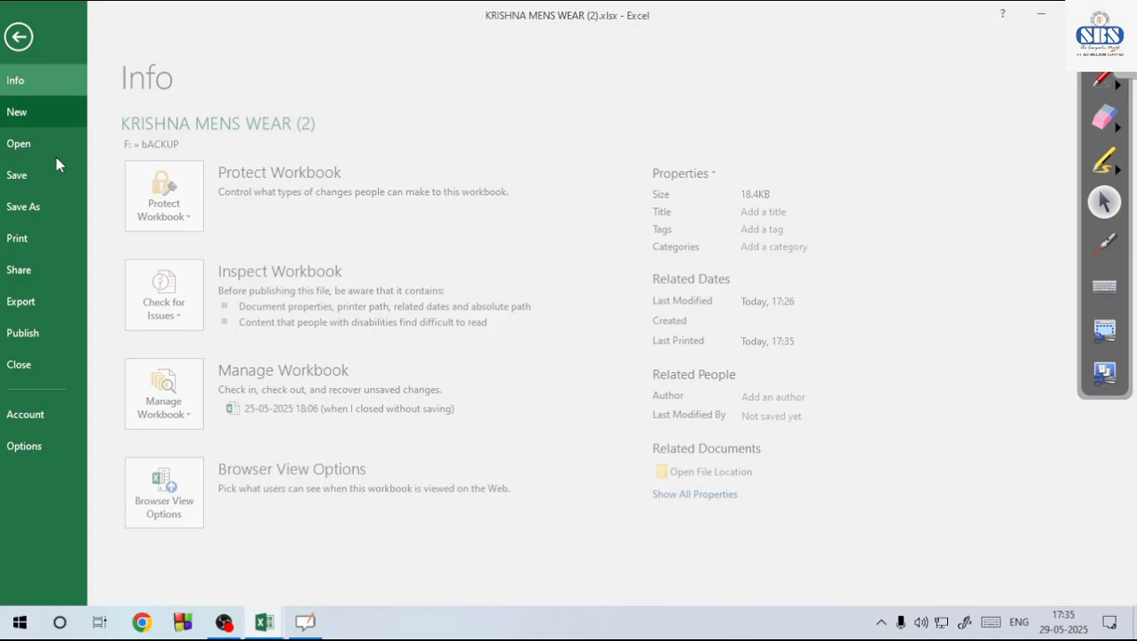
left_click(61, 248)
scroll(675, 291, "down", 8)
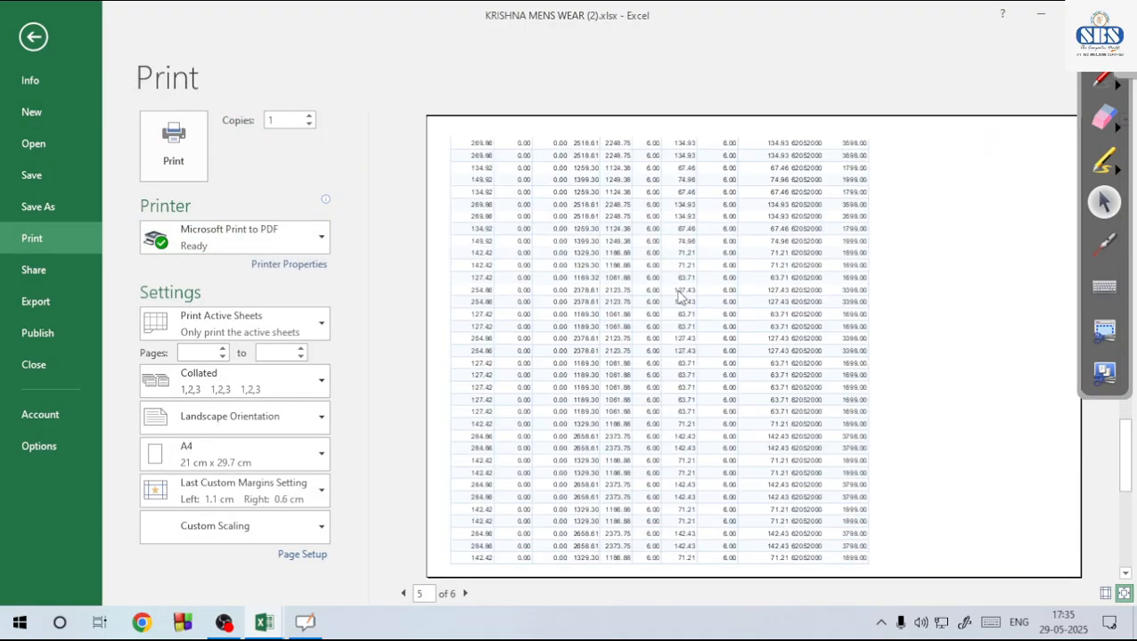
scroll(680, 297, "down", 1)
scroll(676, 298, "up", 6)
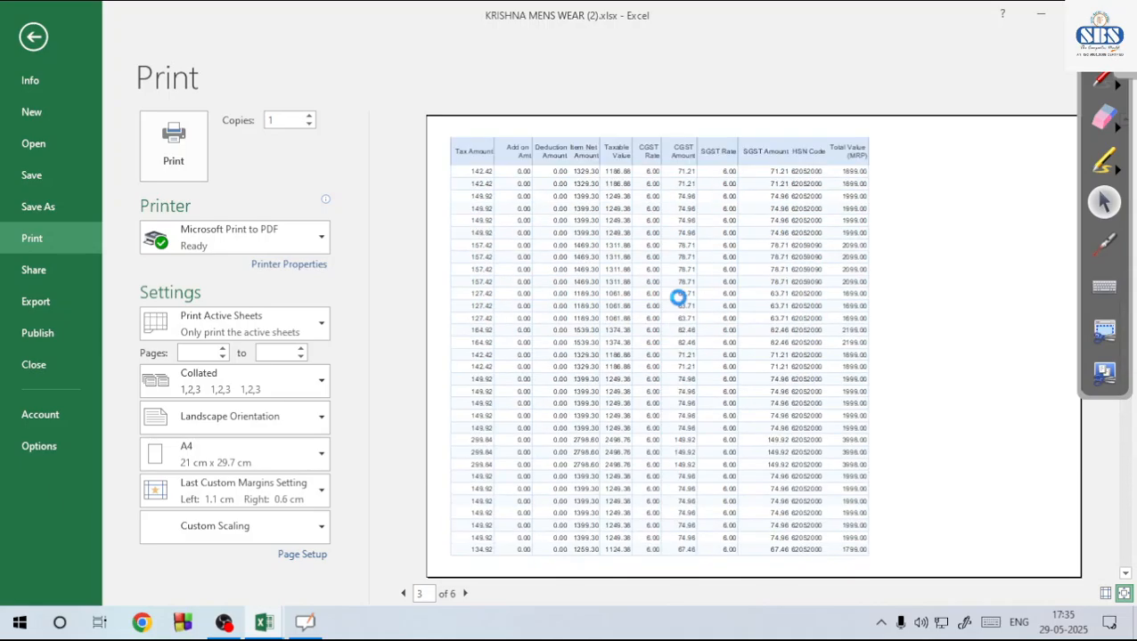
key("Escape")
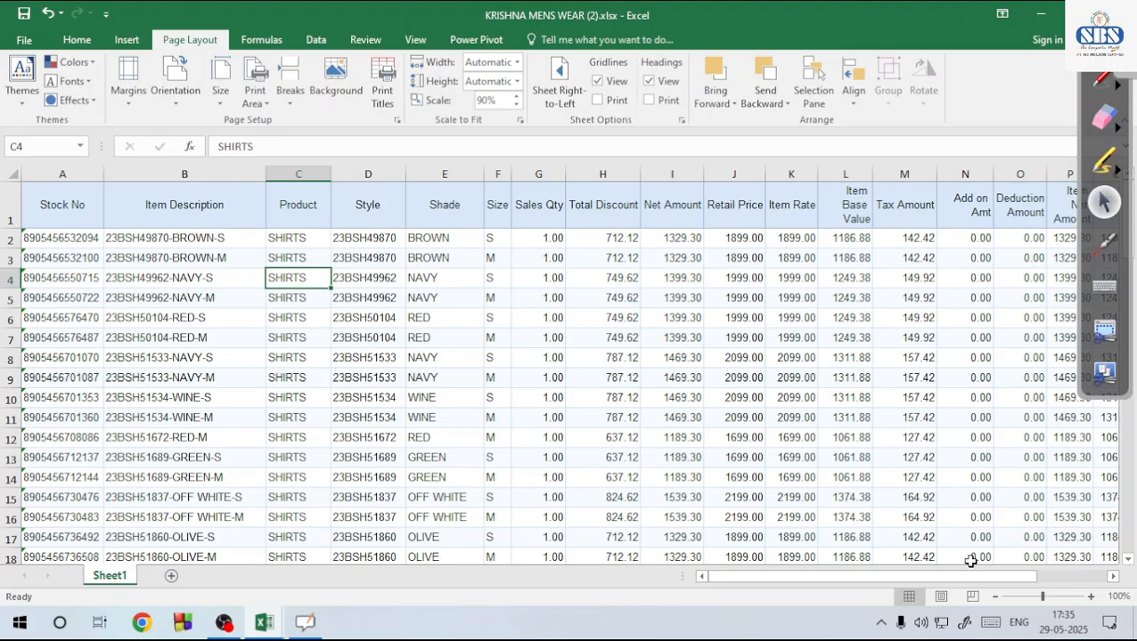
Insert a page break above row 21 of the sheet
left_click(5, 438)
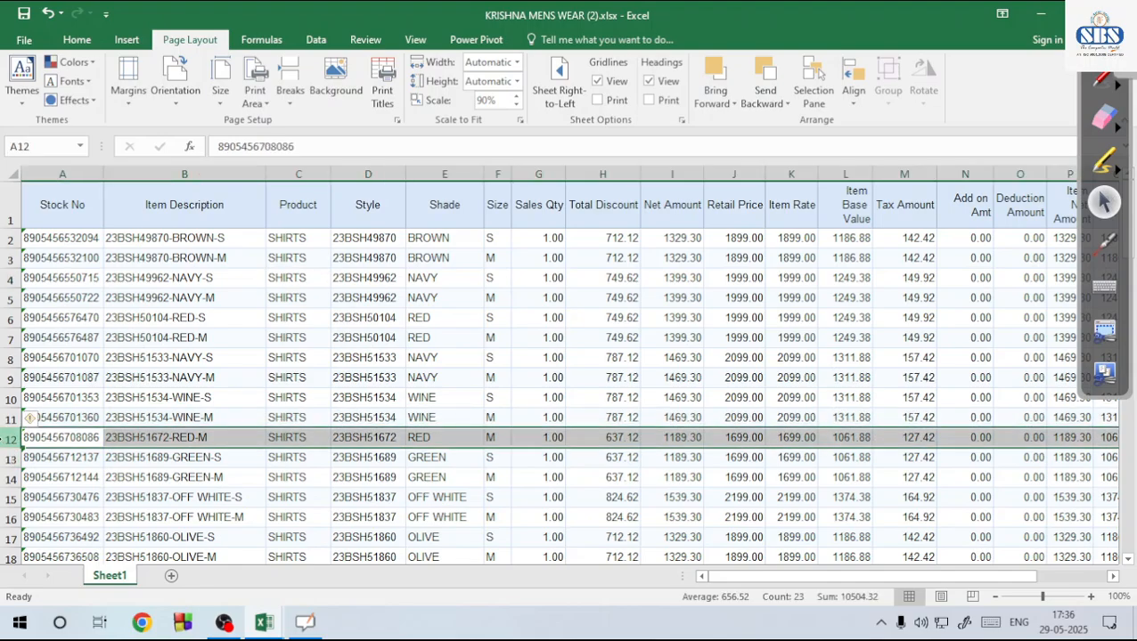
scroll(30, 417, "down", 4)
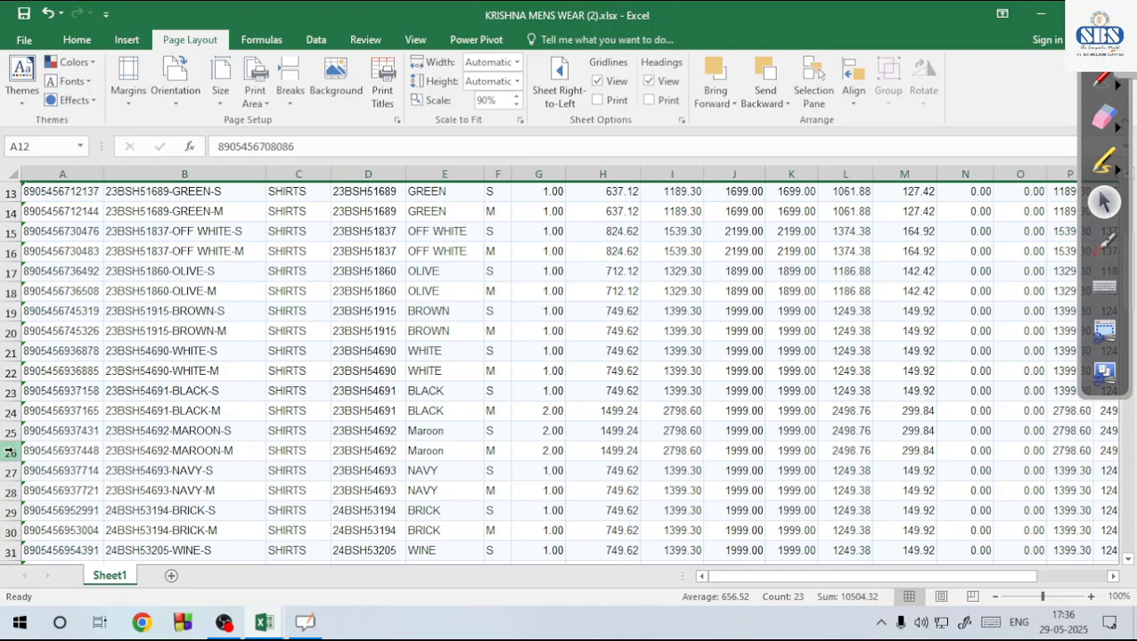
left_click(8, 352)
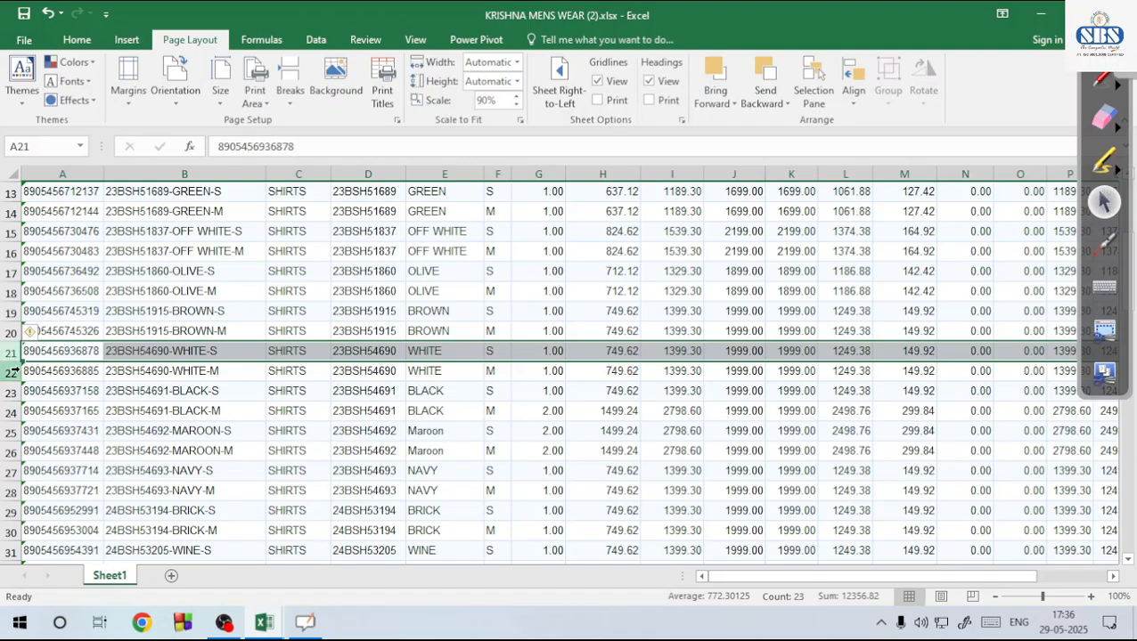
left_click(8, 355)
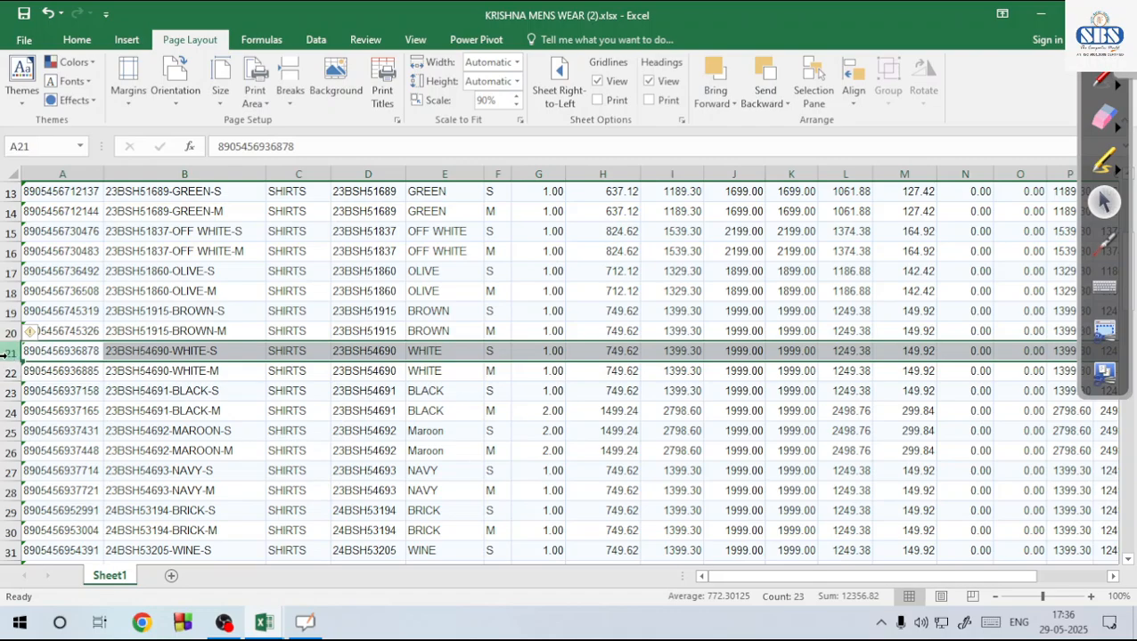
left_click(291, 98)
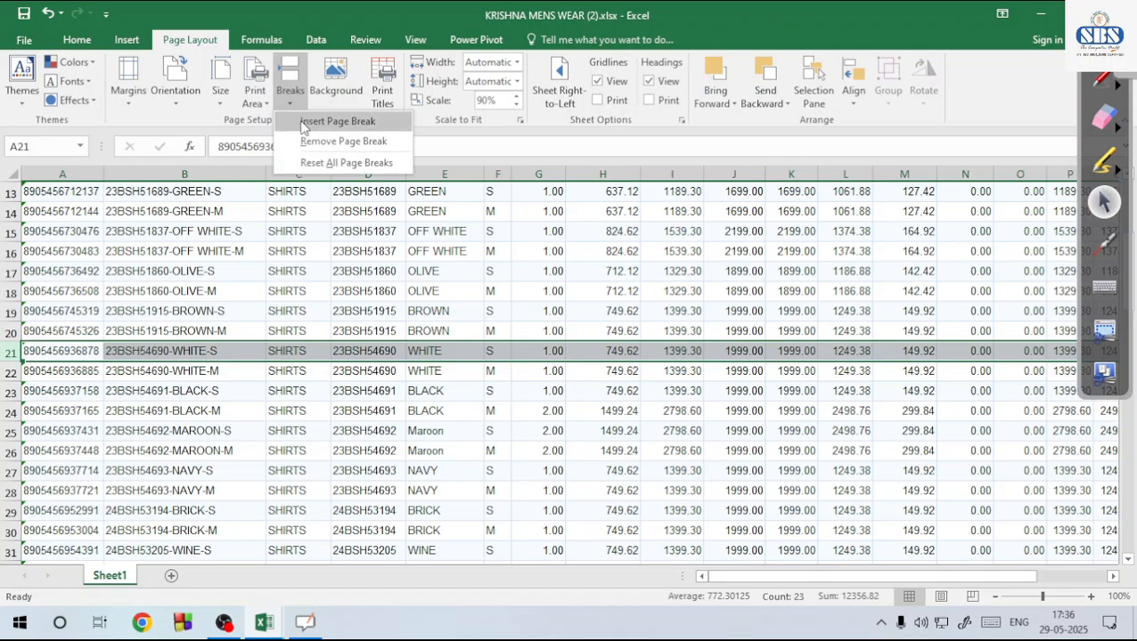
left_click(303, 123)
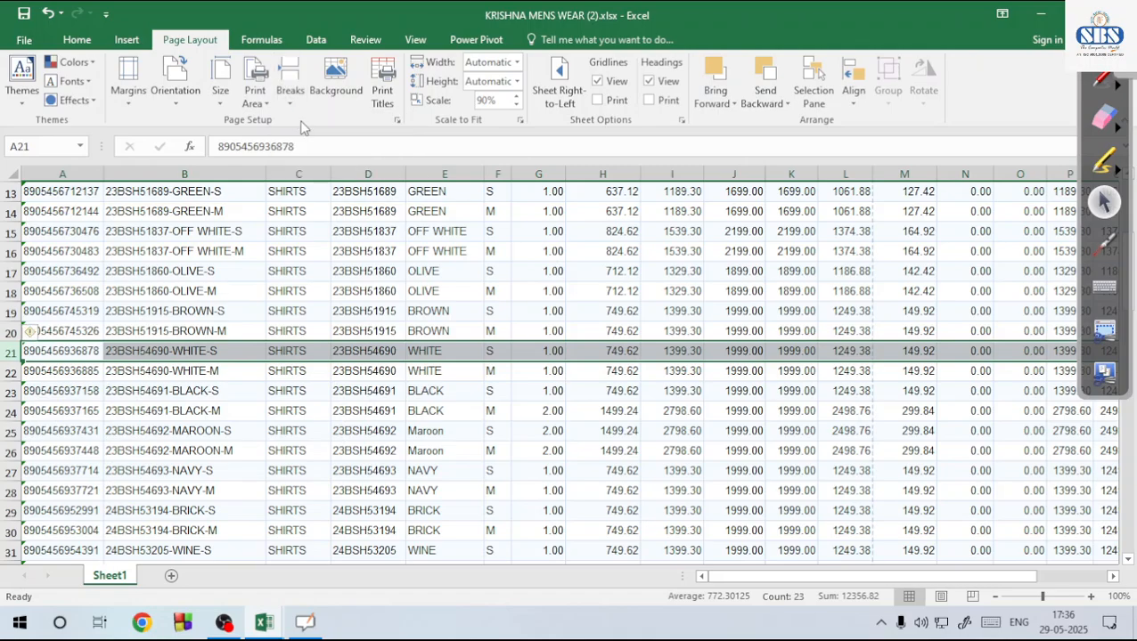
left_click(196, 291)
Preview the printout's first two pages to check where the inserted page break splits the rows
left_click(25, 41)
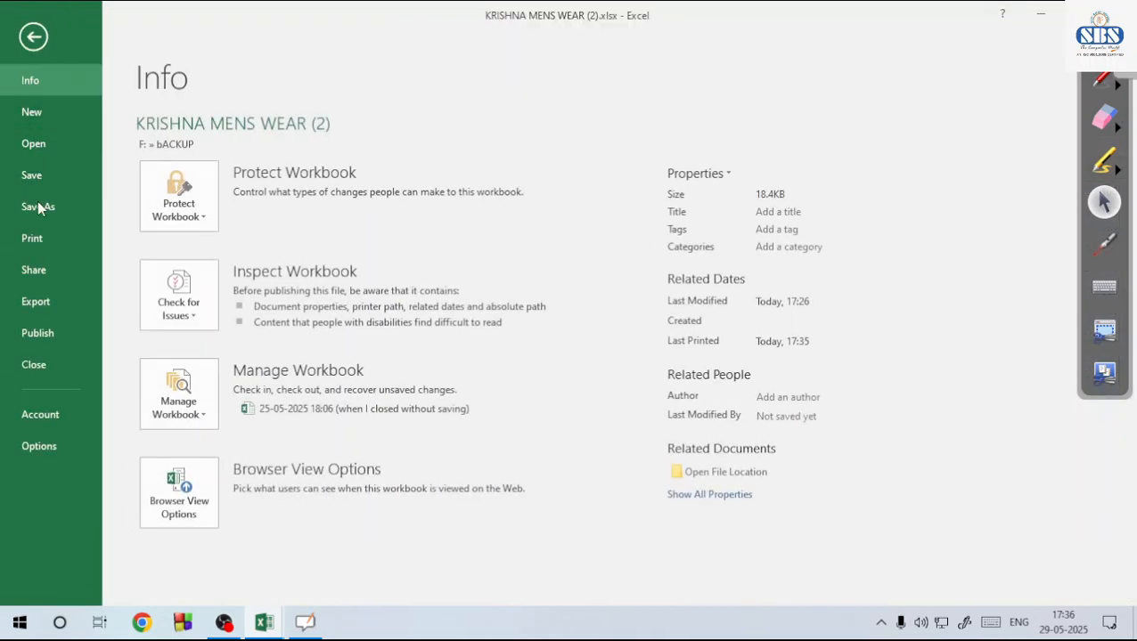
left_click(47, 239)
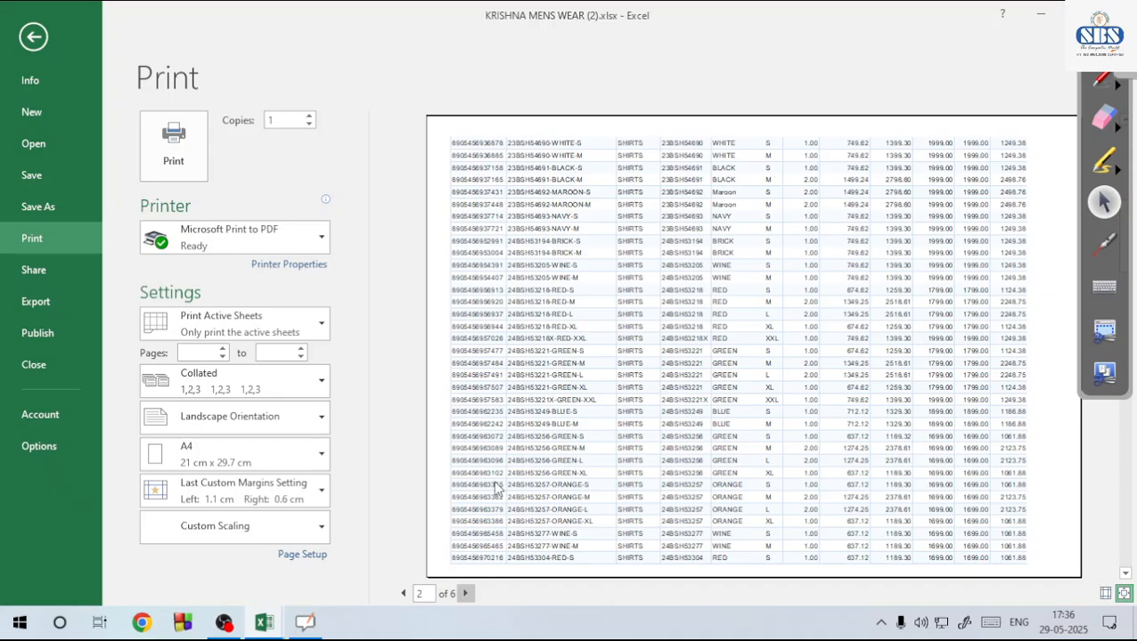
left_click(403, 594)
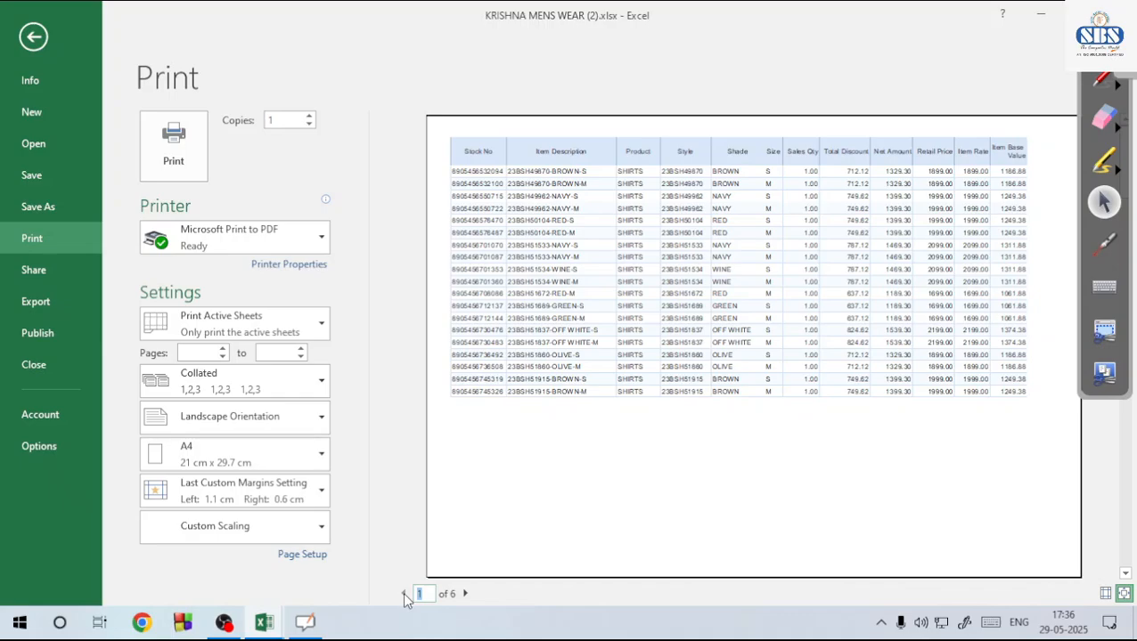
key("Escape")
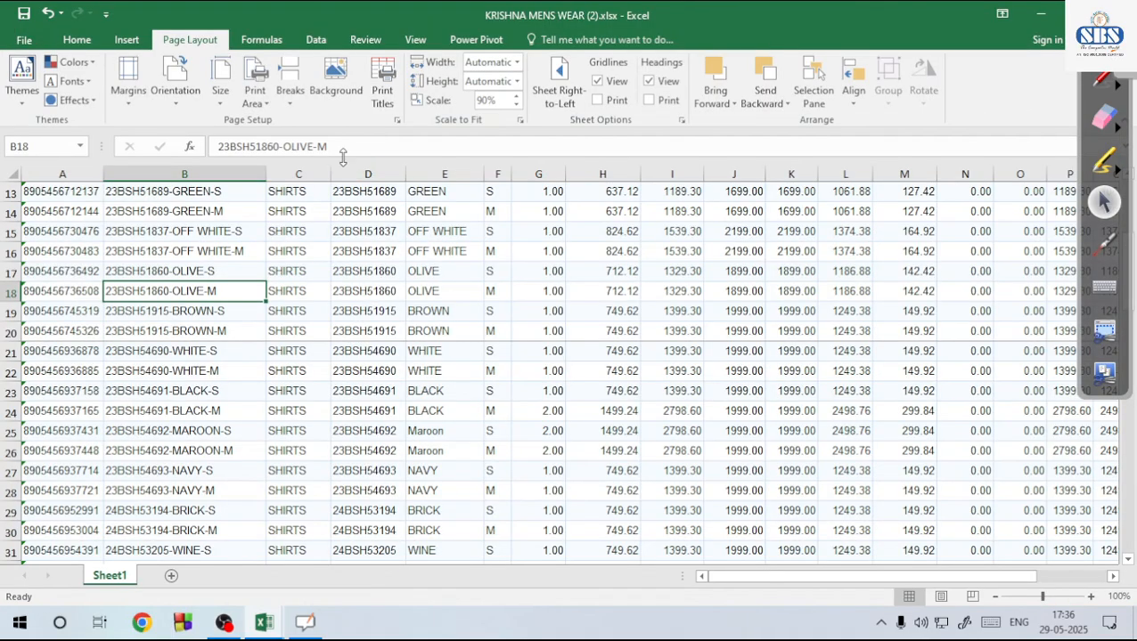
Remove the page break above row 21
left_click(261, 373)
left_click(289, 90)
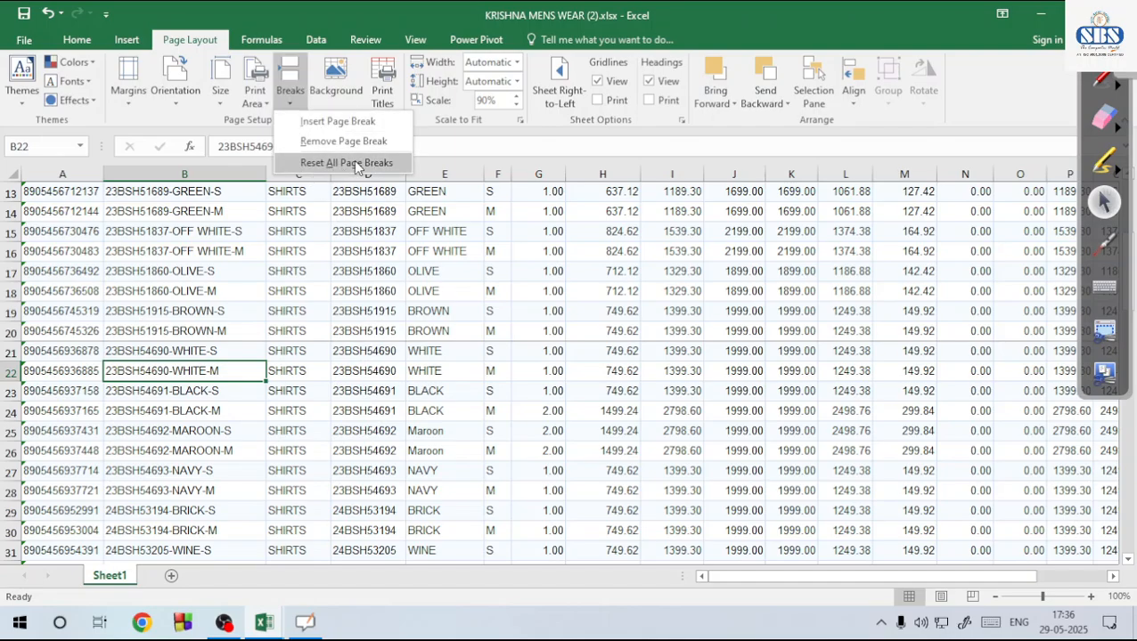
left_click(16, 343)
left_click(13, 344)
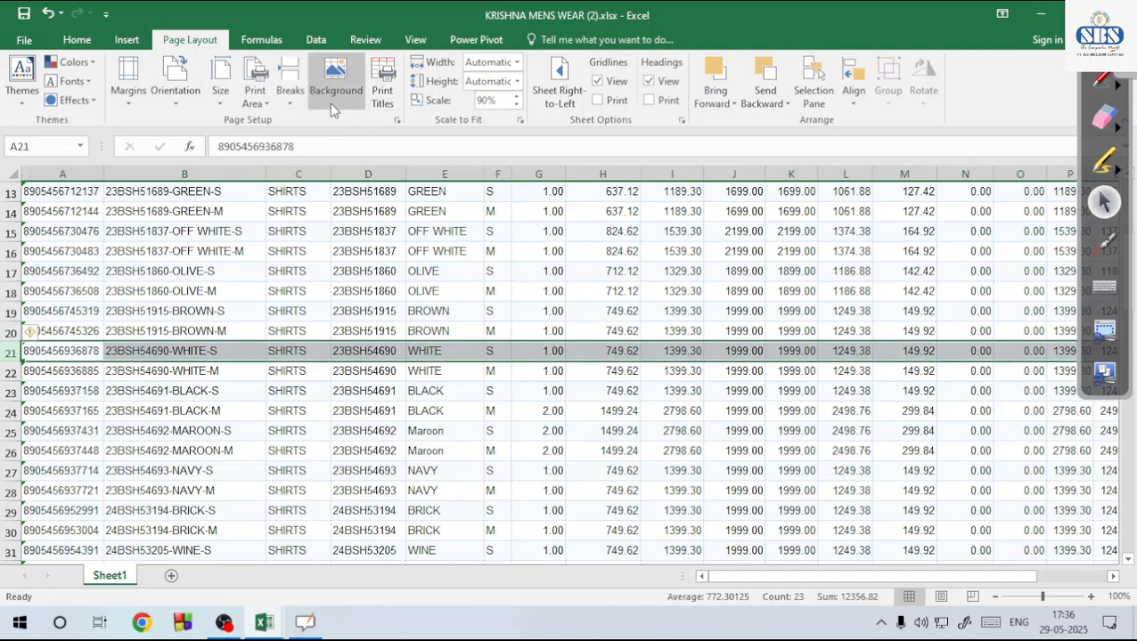
left_click(292, 96)
left_click(329, 146)
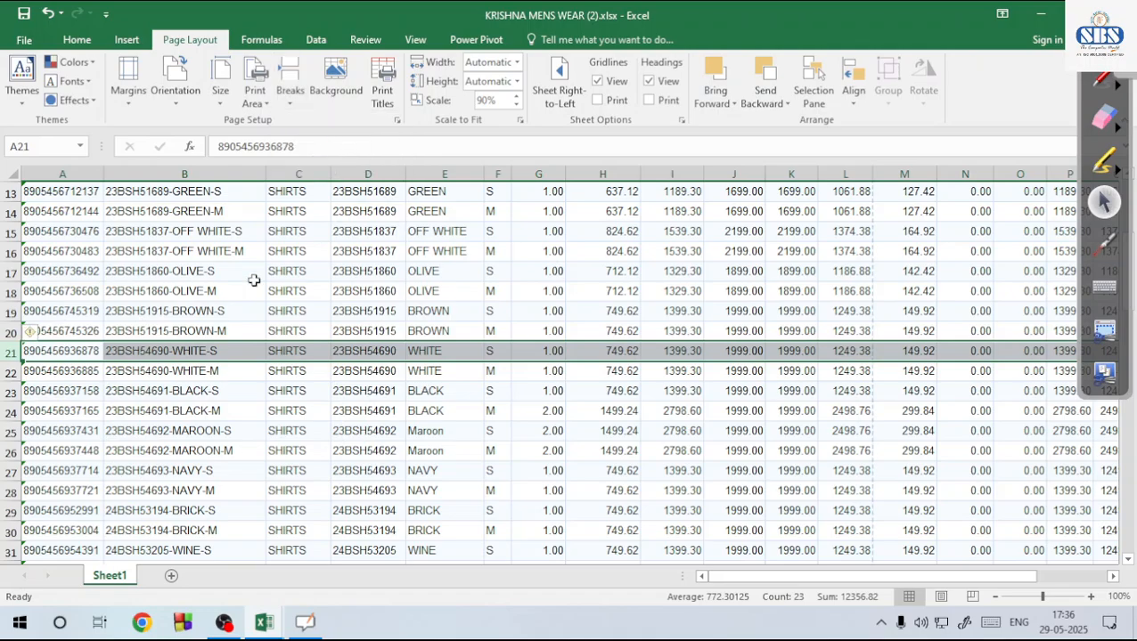
key("Right")
Preview the first printed page to check its rows without the manual page break
left_click(24, 39)
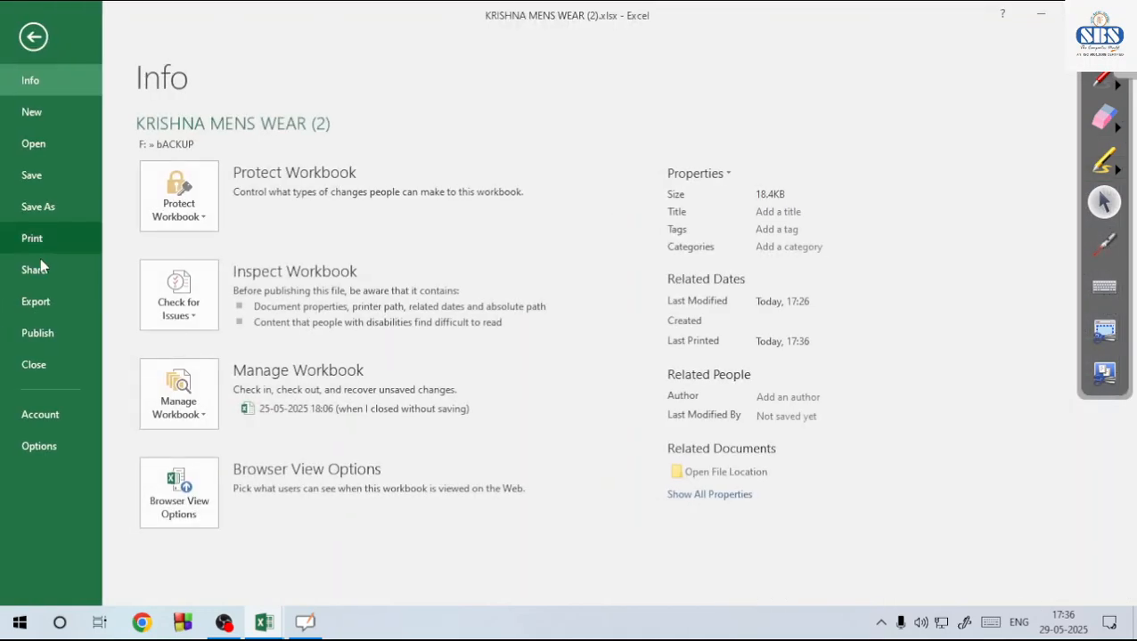
left_click(33, 239)
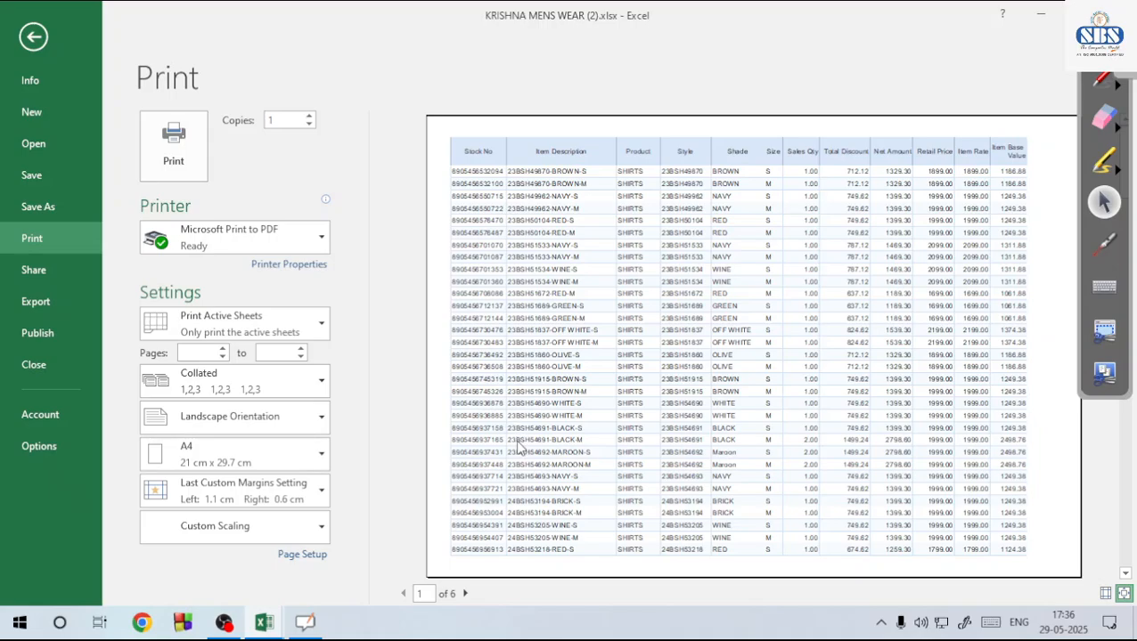
key("Escape")
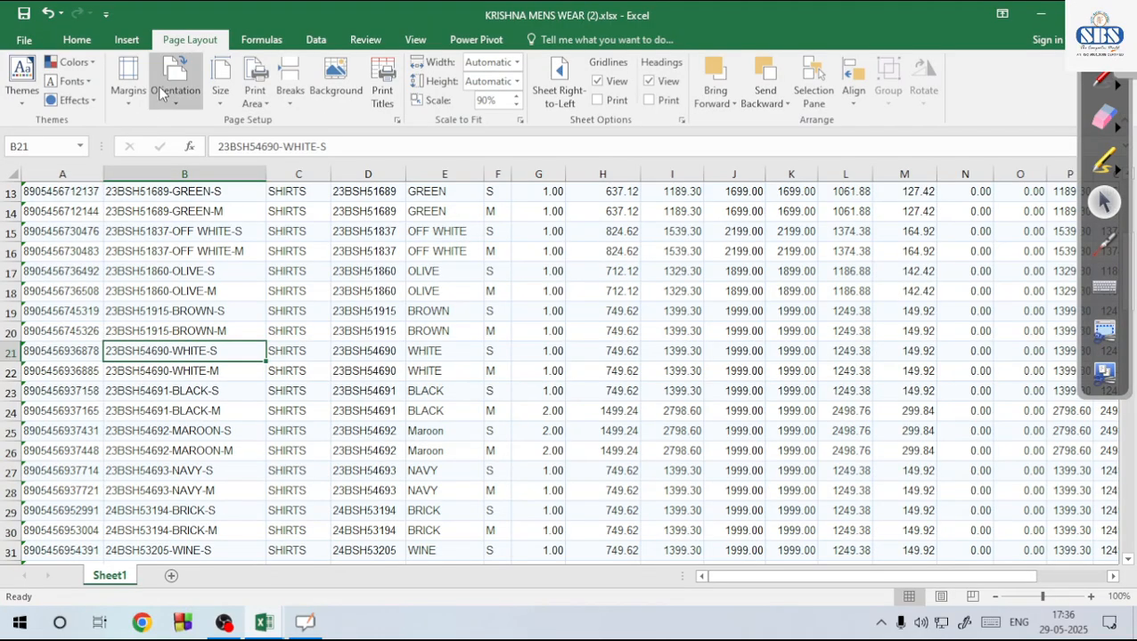
Reset all page breaks on the sheet
left_click(256, 98)
left_click(287, 91)
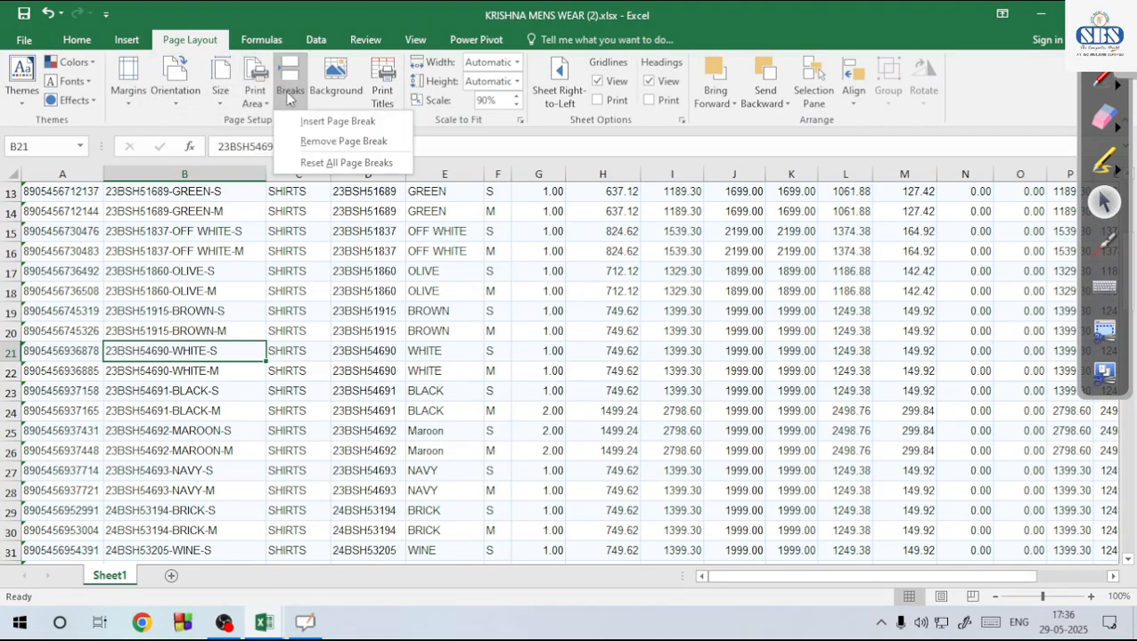
left_click(359, 164)
left_click(349, 314)
scroll(349, 314, "up", 2)
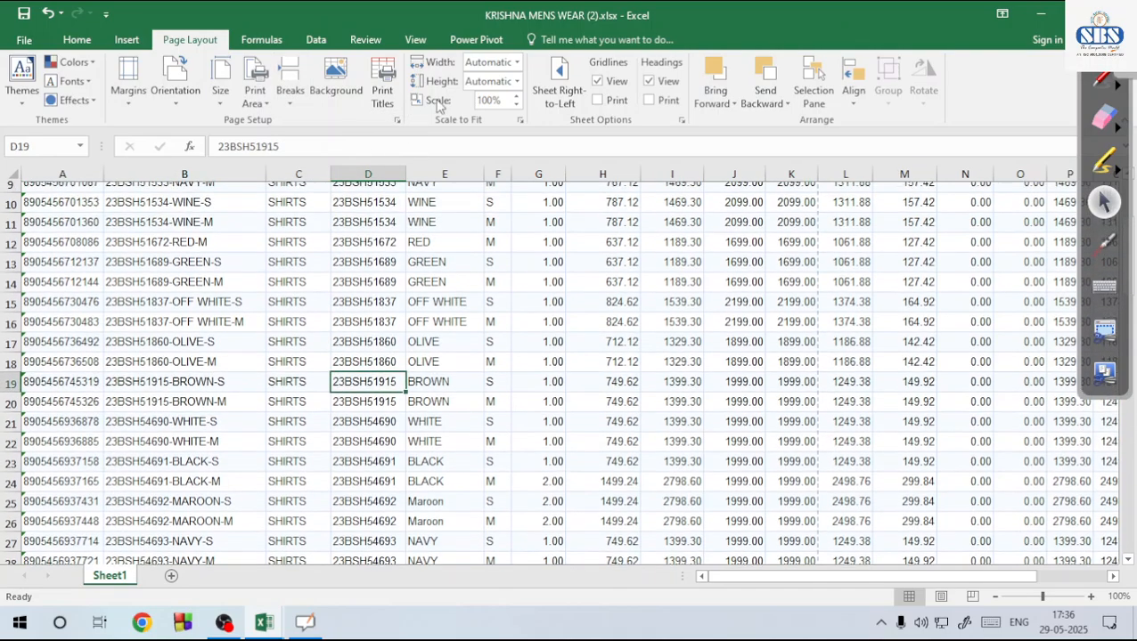
Preview the printout and browse through to page 4 to check the pagination after the reset
left_click(24, 39)
left_click(42, 248)
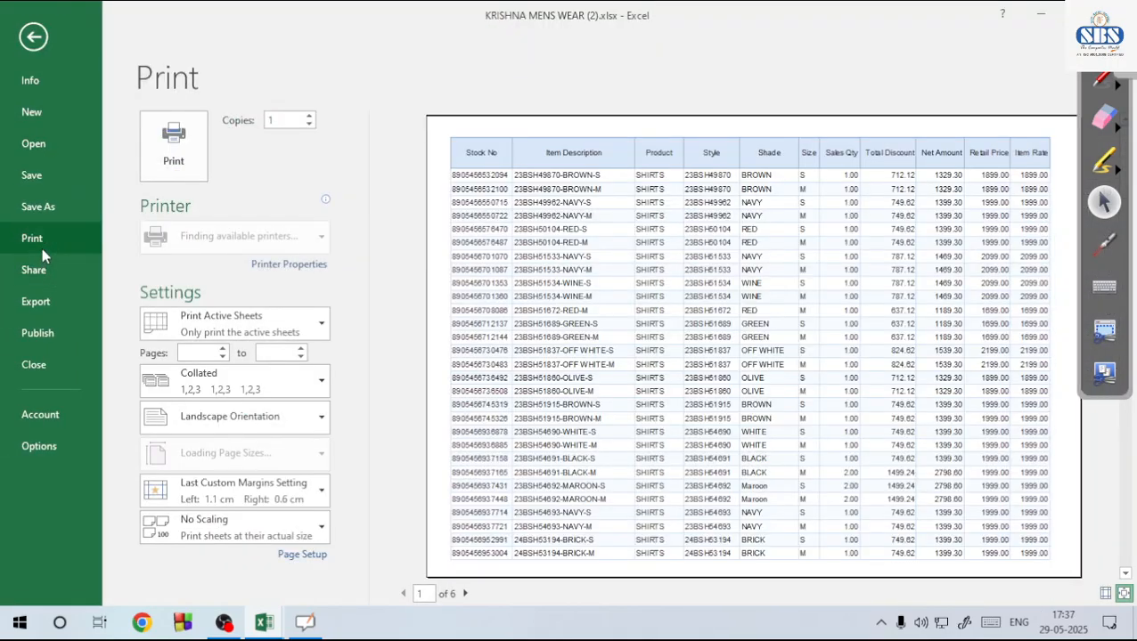
scroll(729, 432, "down", 1)
scroll(854, 392, "down", 3)
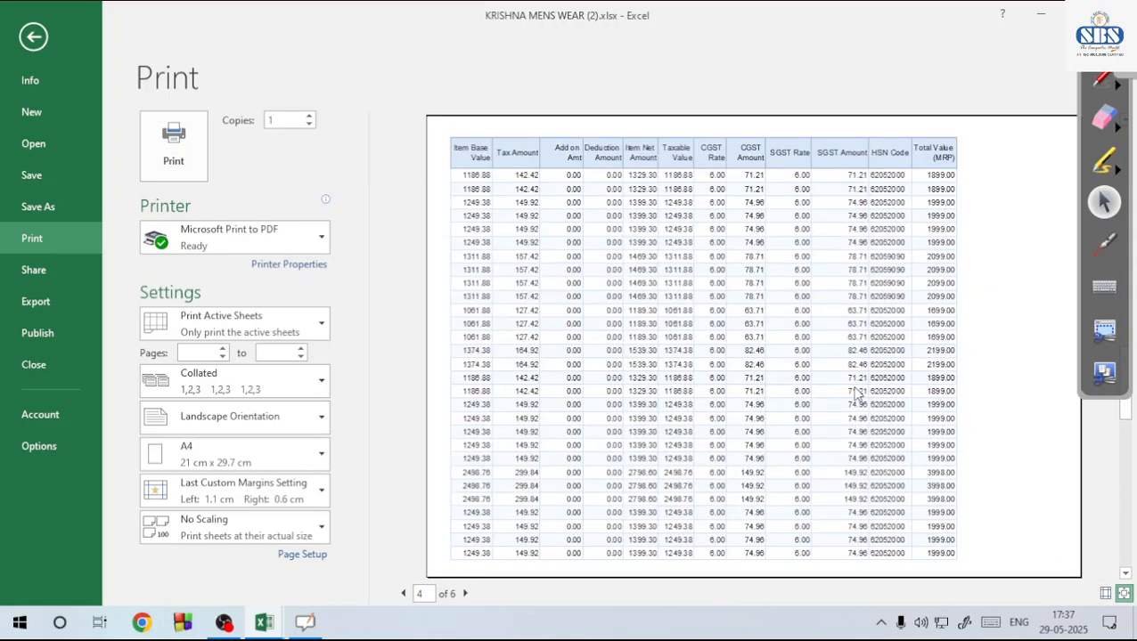
key("Escape")
scroll(612, 324, "up", 3)
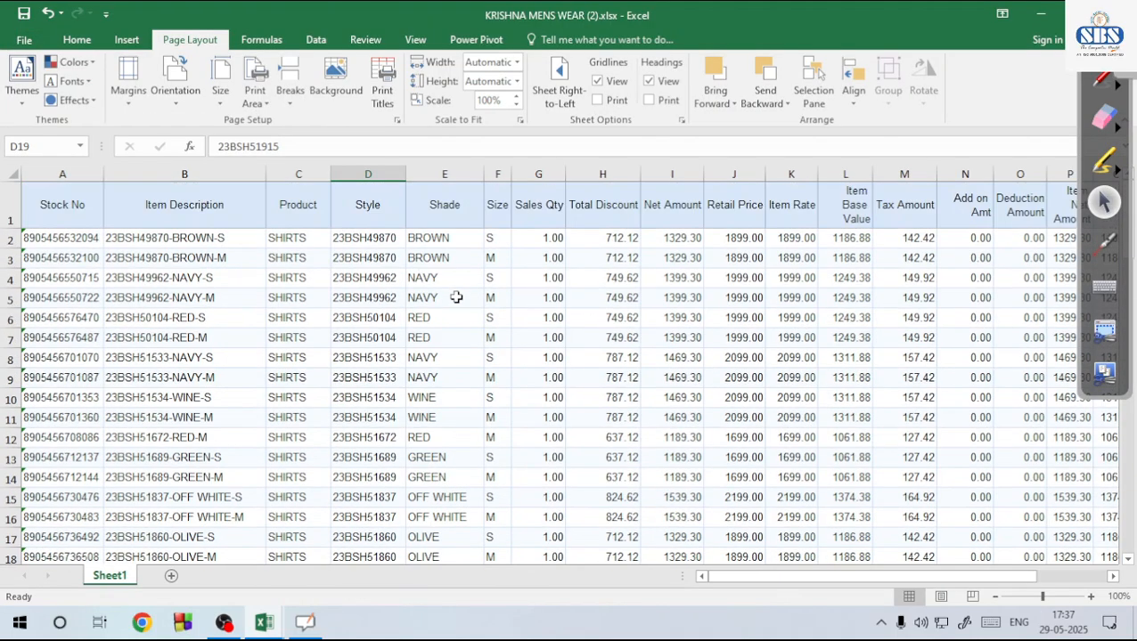
Set the picture 2202757.jpg from the gradient-top-view-laptop folder in Downloads as the sheet background
left_click(382, 240)
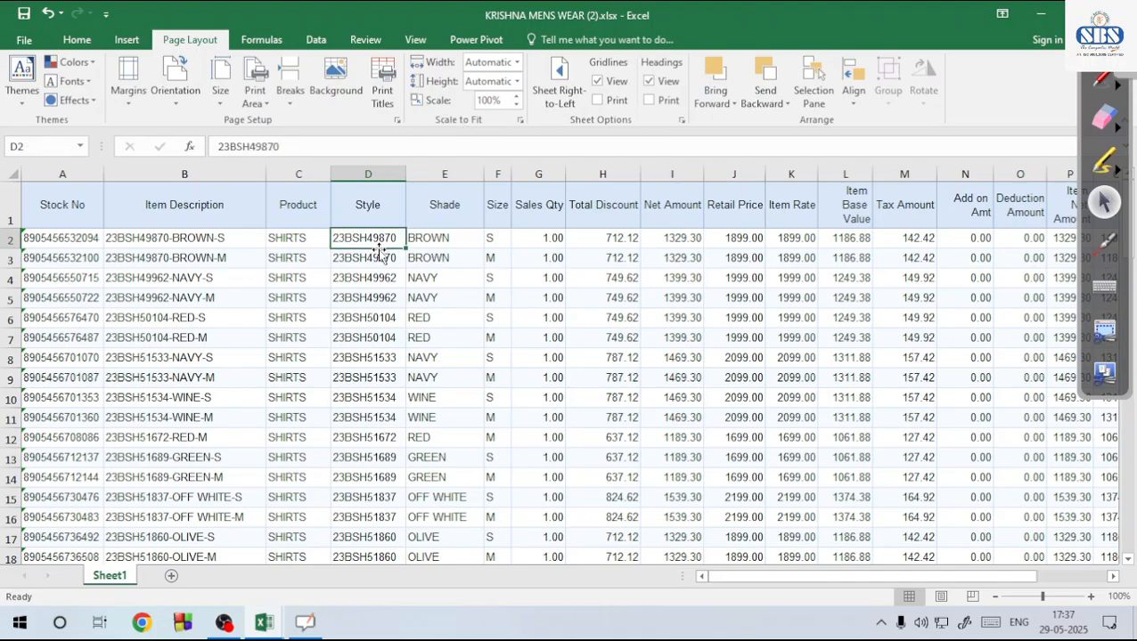
left_click(256, 280)
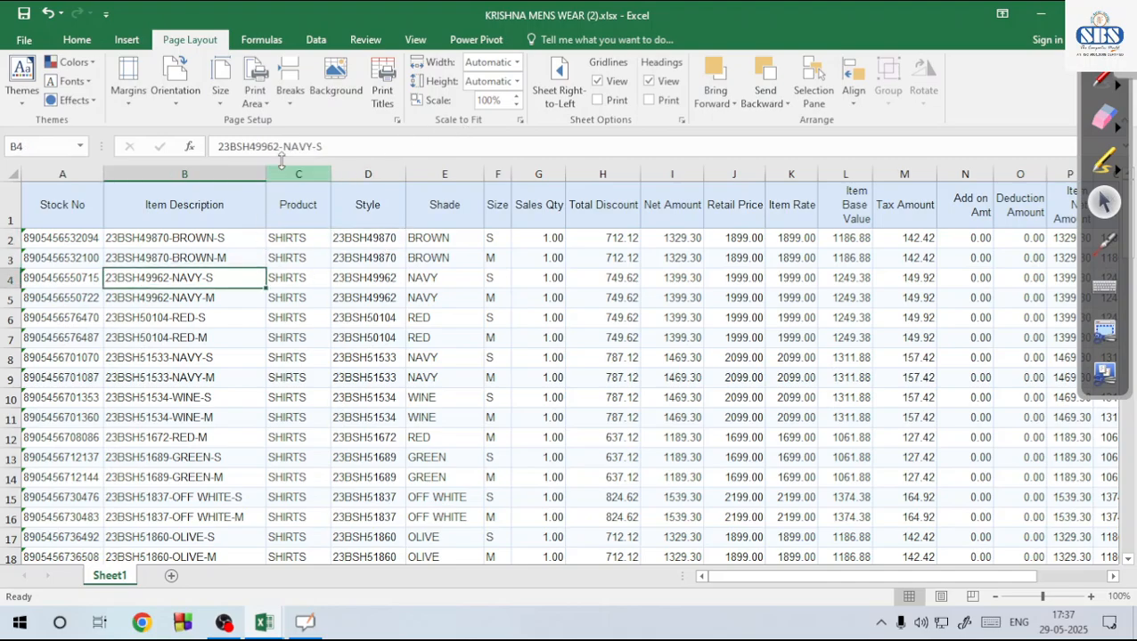
left_click(337, 91)
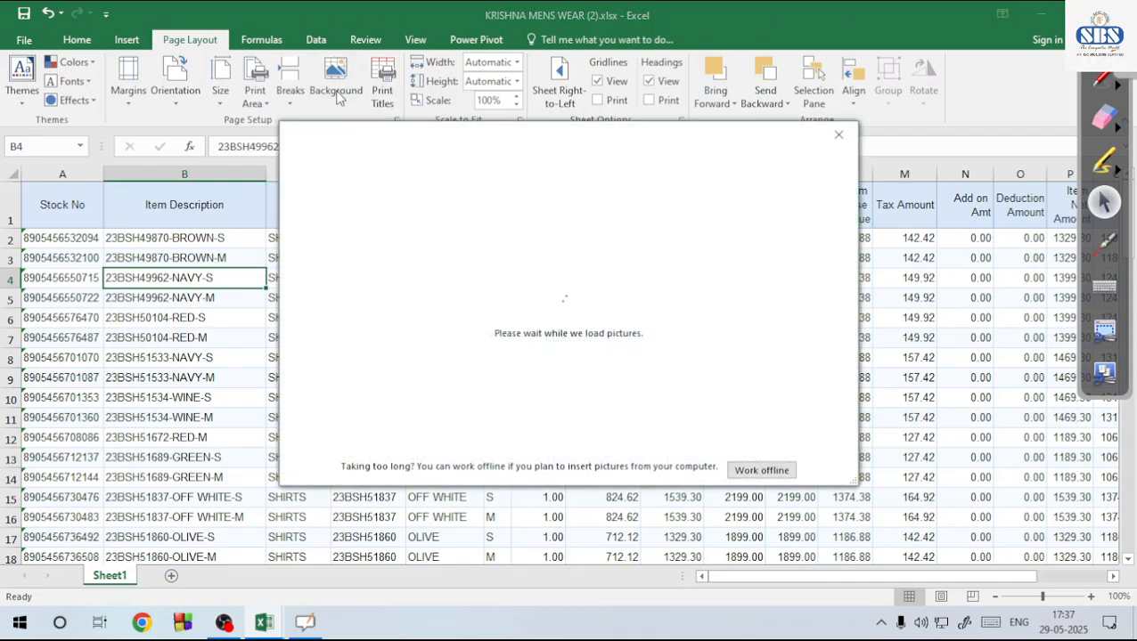
left_click(459, 225)
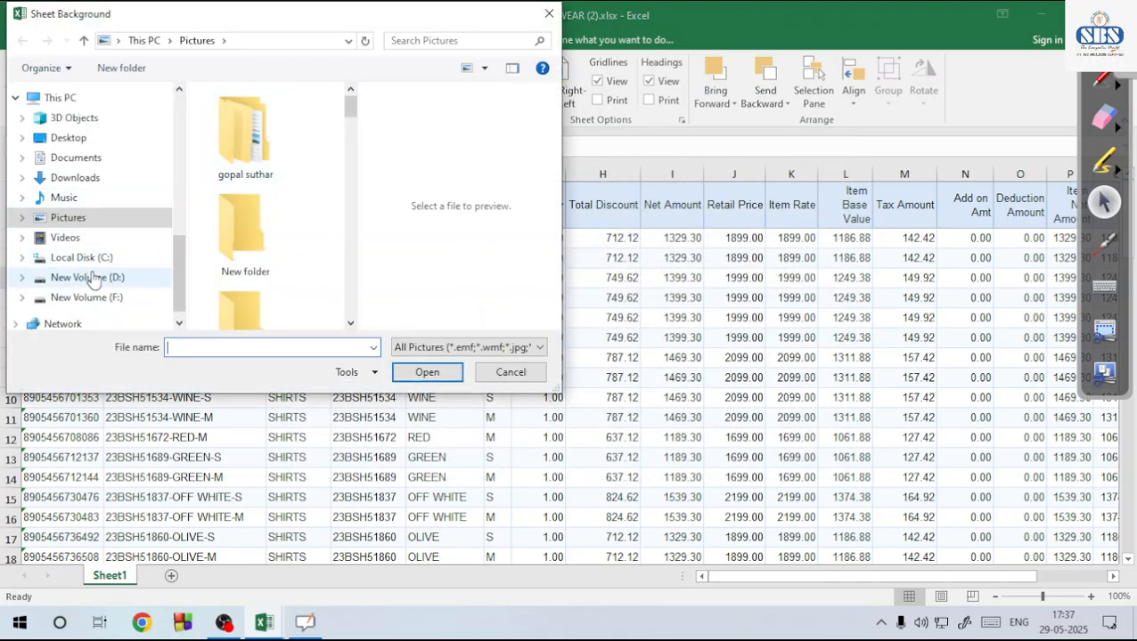
left_click(78, 178)
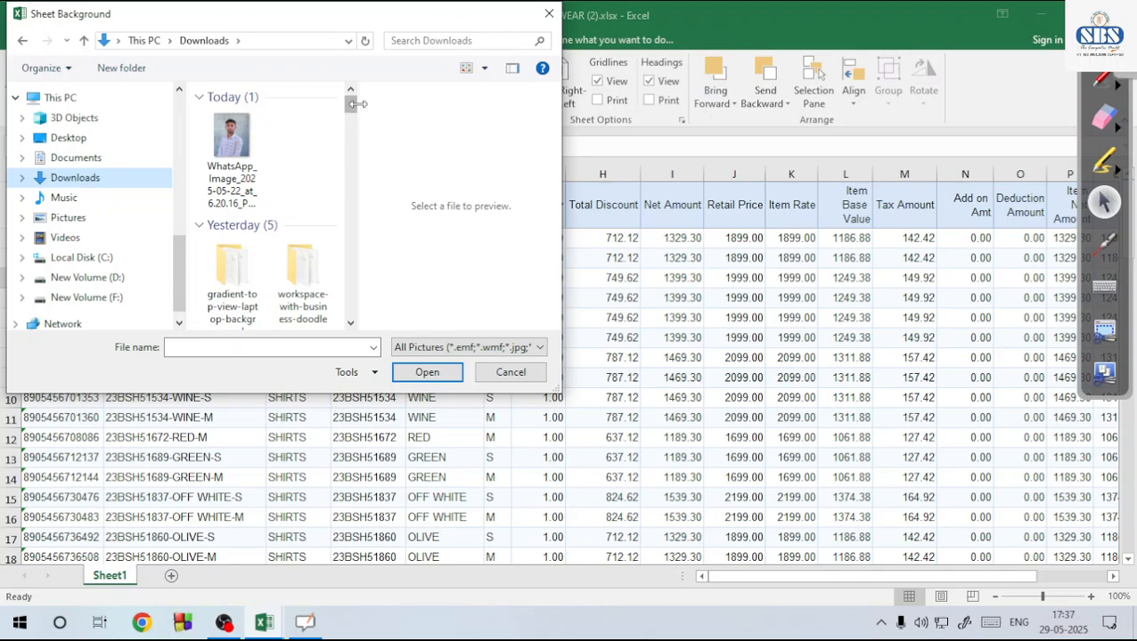
double_click(232, 272)
left_click(240, 227)
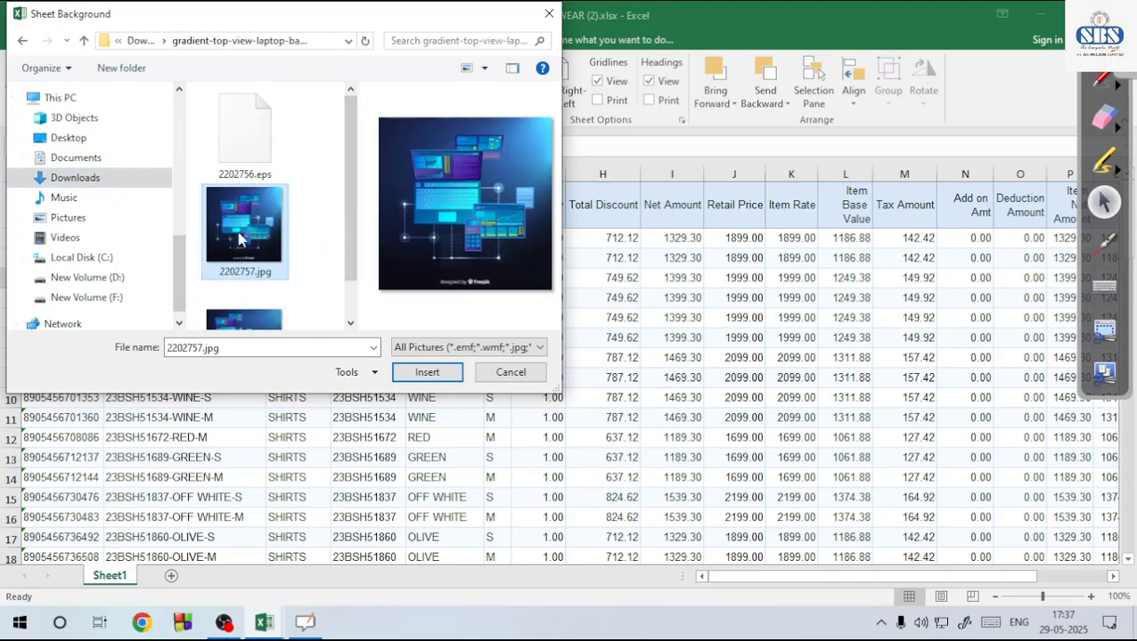
scroll(241, 237, "down", 1)
left_click(429, 374)
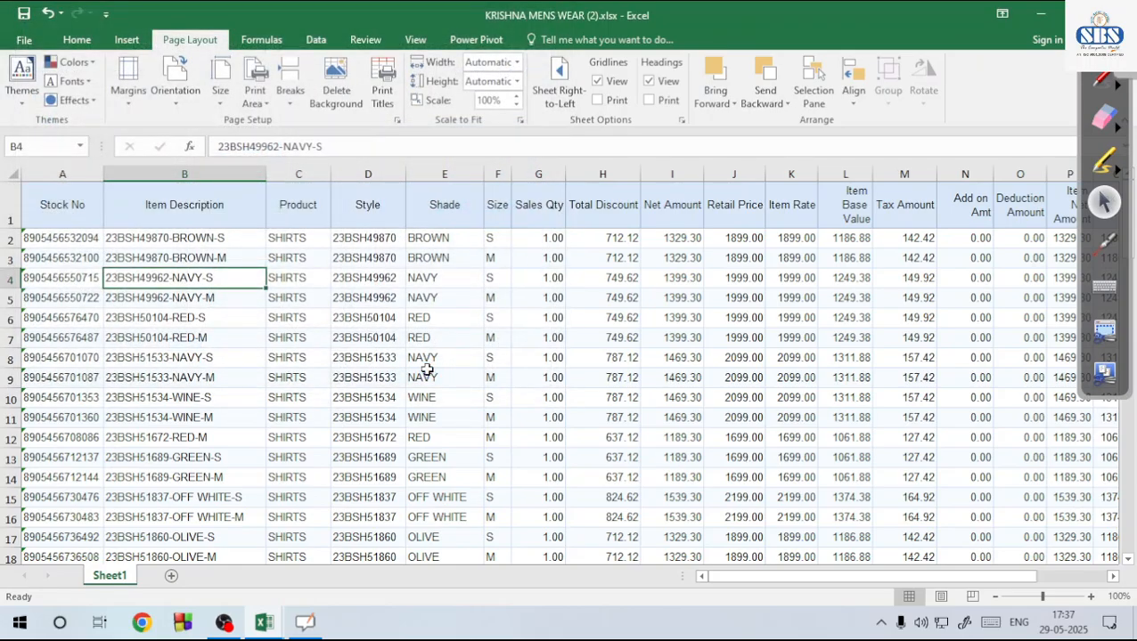
Look over the sheet at 55% zoom to examine how the background picture appears around the data
scroll(428, 369, "down", 20)
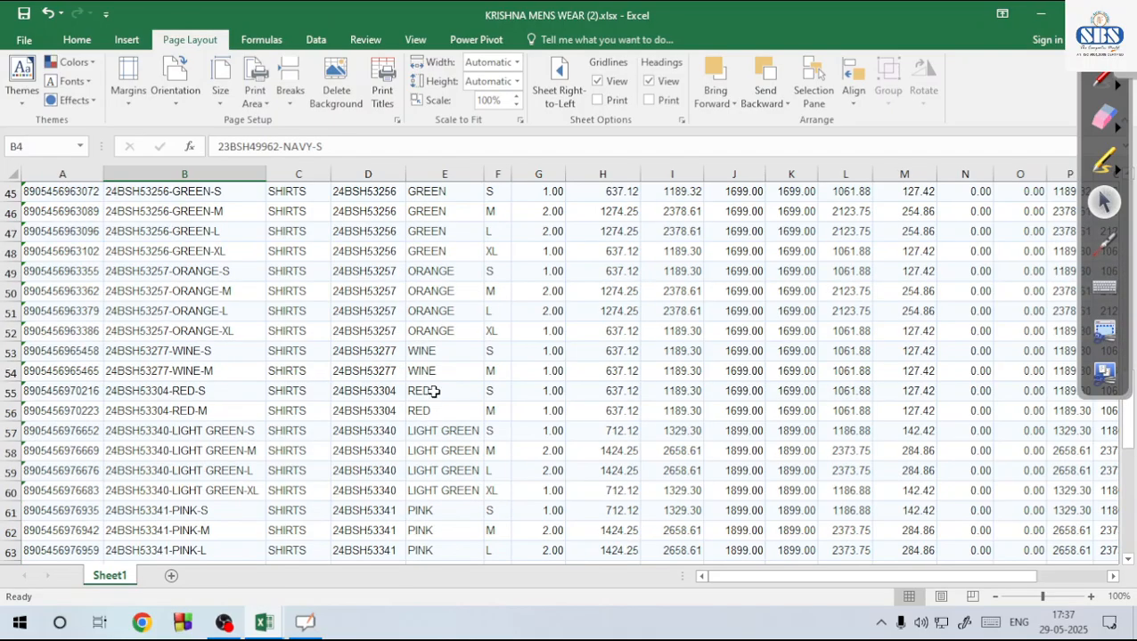
scroll(436, 371, "down", 6)
scroll(436, 370, "up", 13)
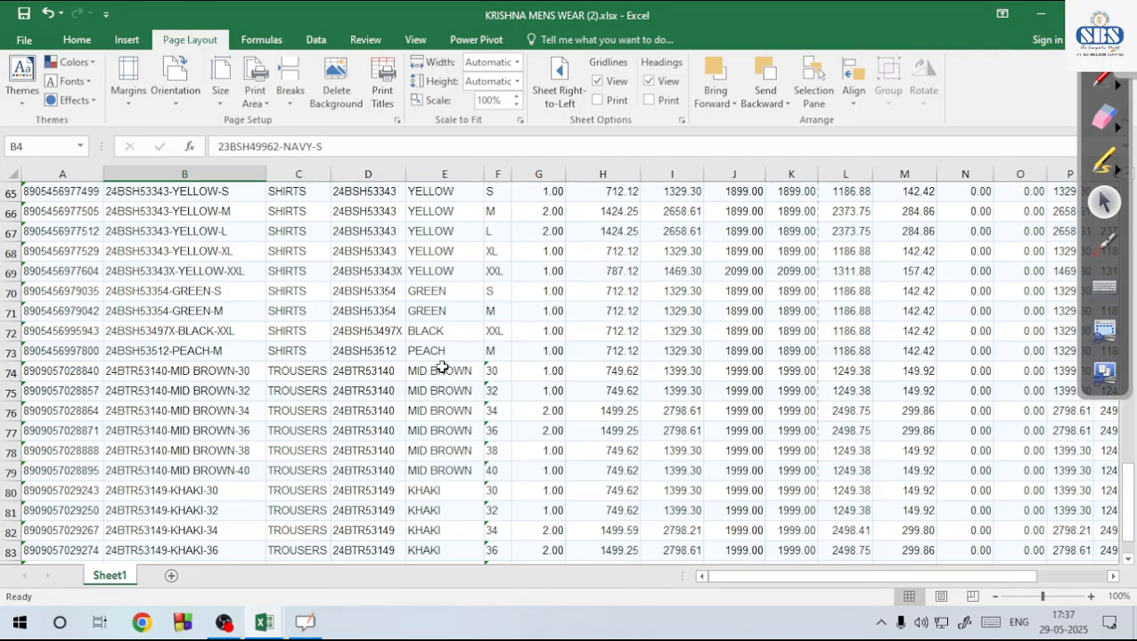
scroll(437, 361, "down", 3, "ctrl")
scroll(435, 362, "up", 11)
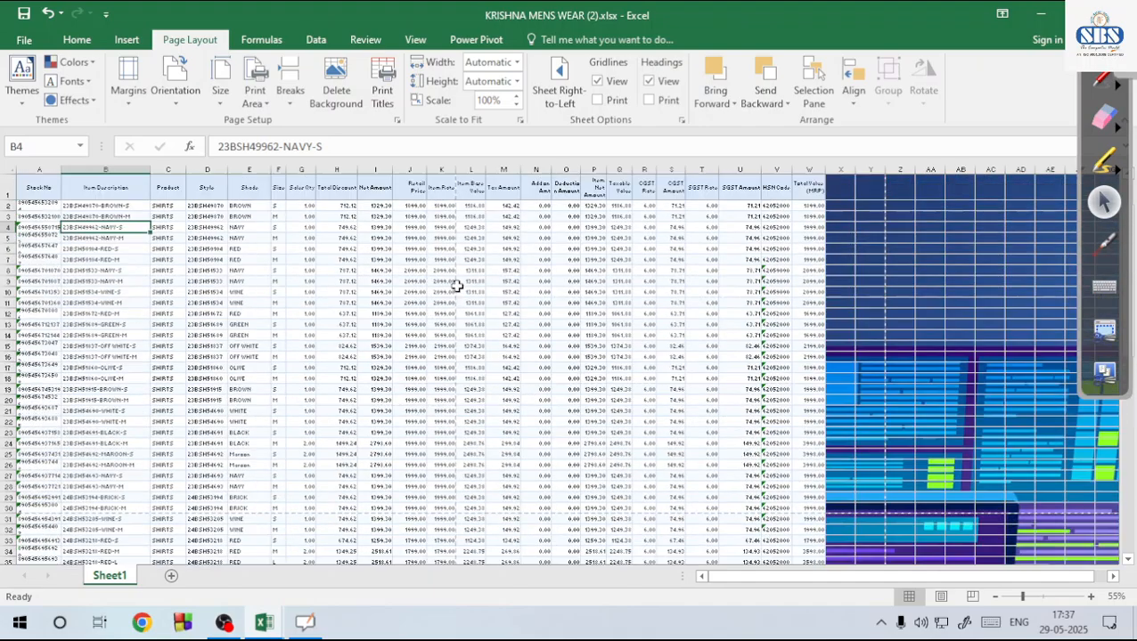
Set all cells of the sheet to No Fill and undo that fill change
left_click(9, 168)
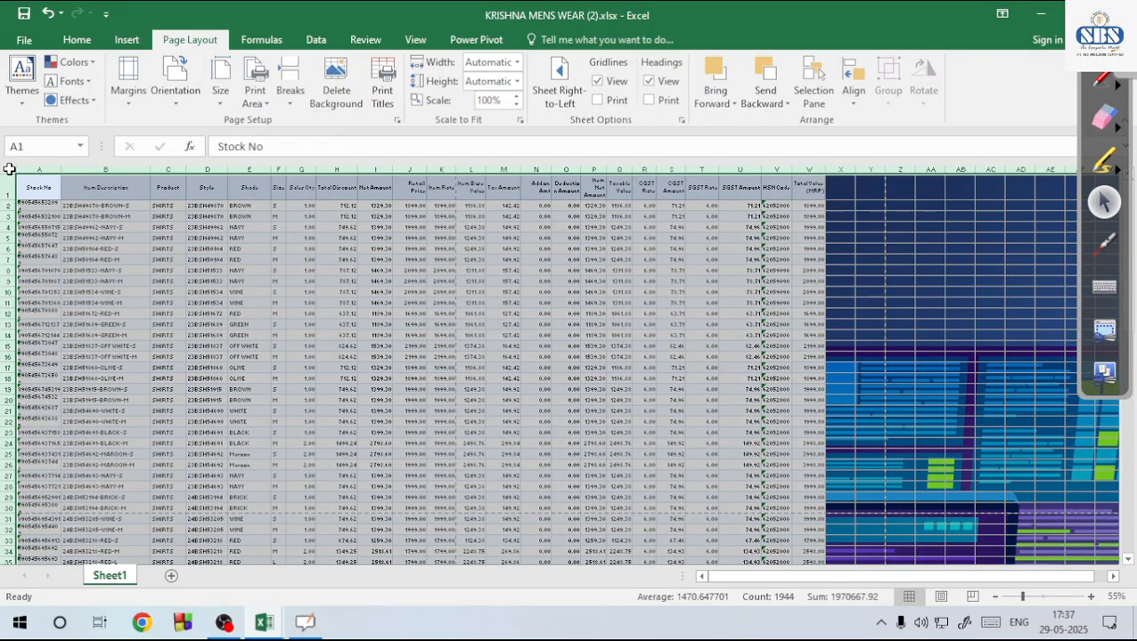
left_click(77, 39)
left_click(265, 95)
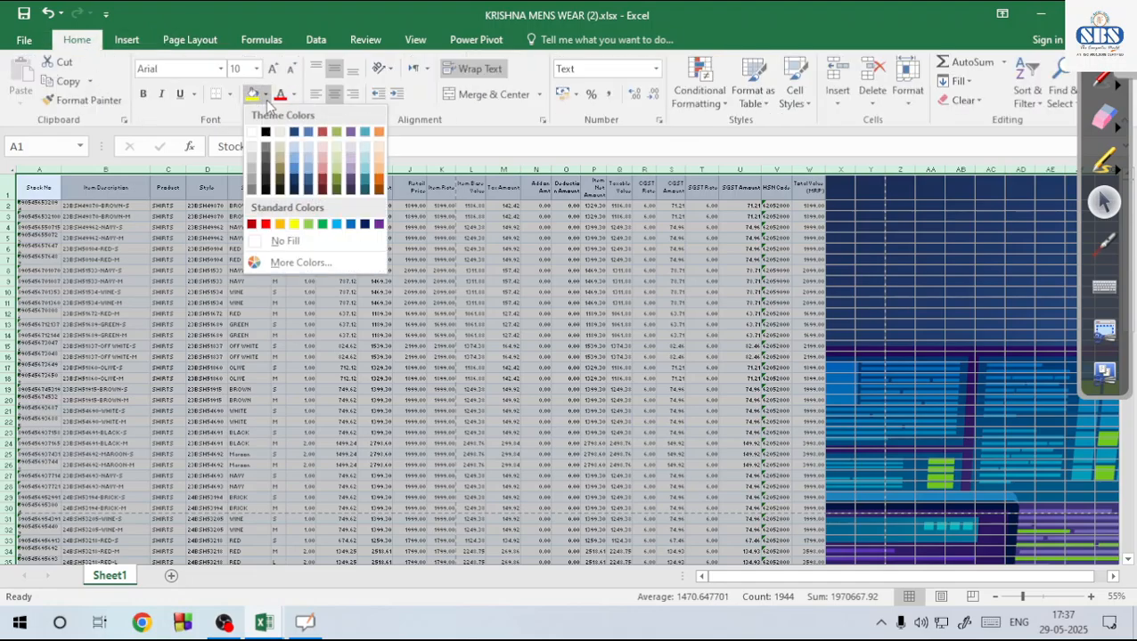
left_click(296, 243)
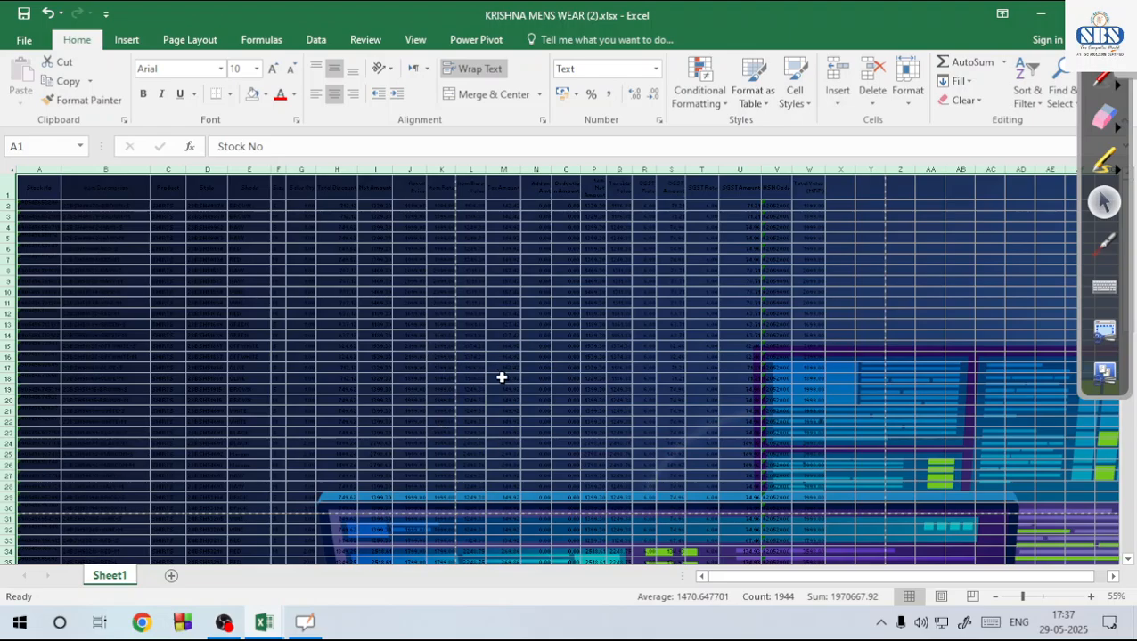
key("ctrl+z")
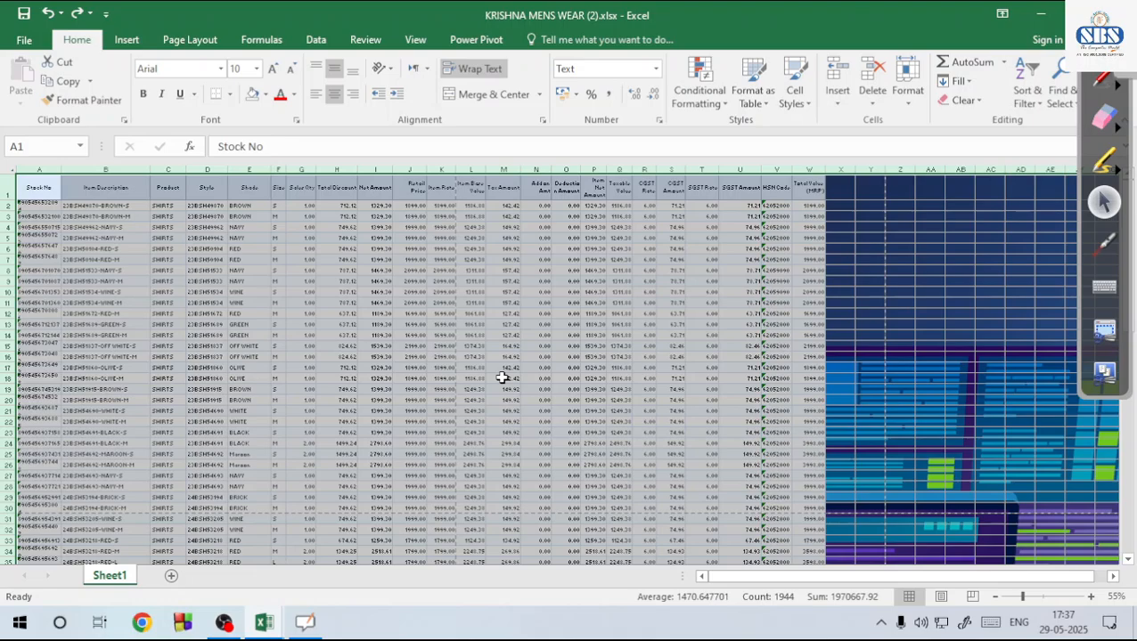
Set all cells of the sheet to No Fill and change their font color to white
left_click(887, 280)
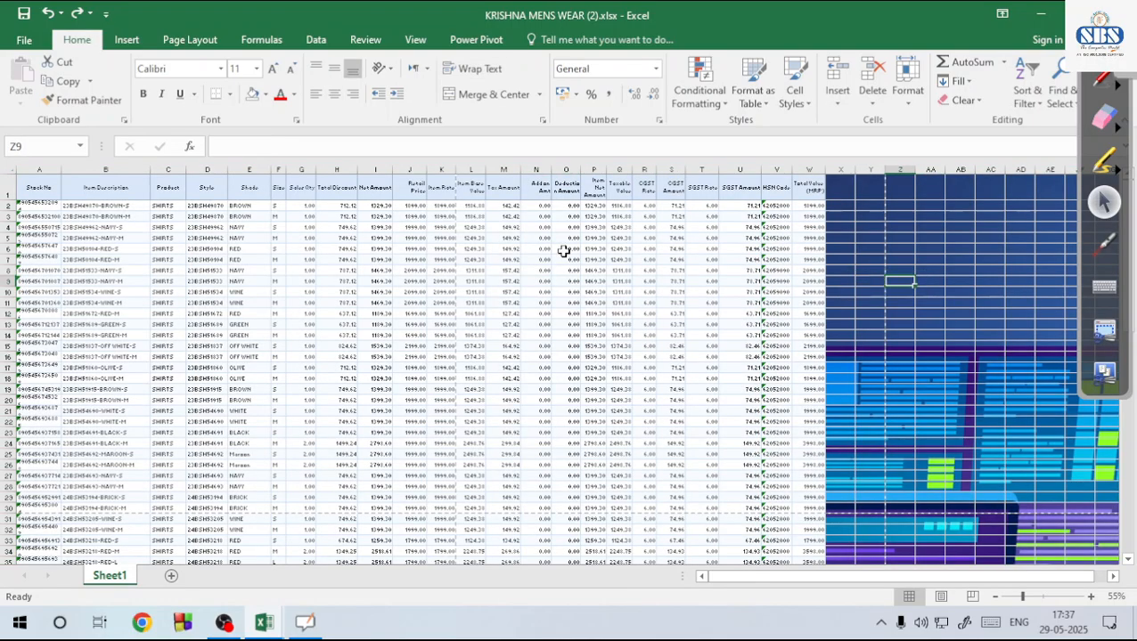
left_click(8, 169)
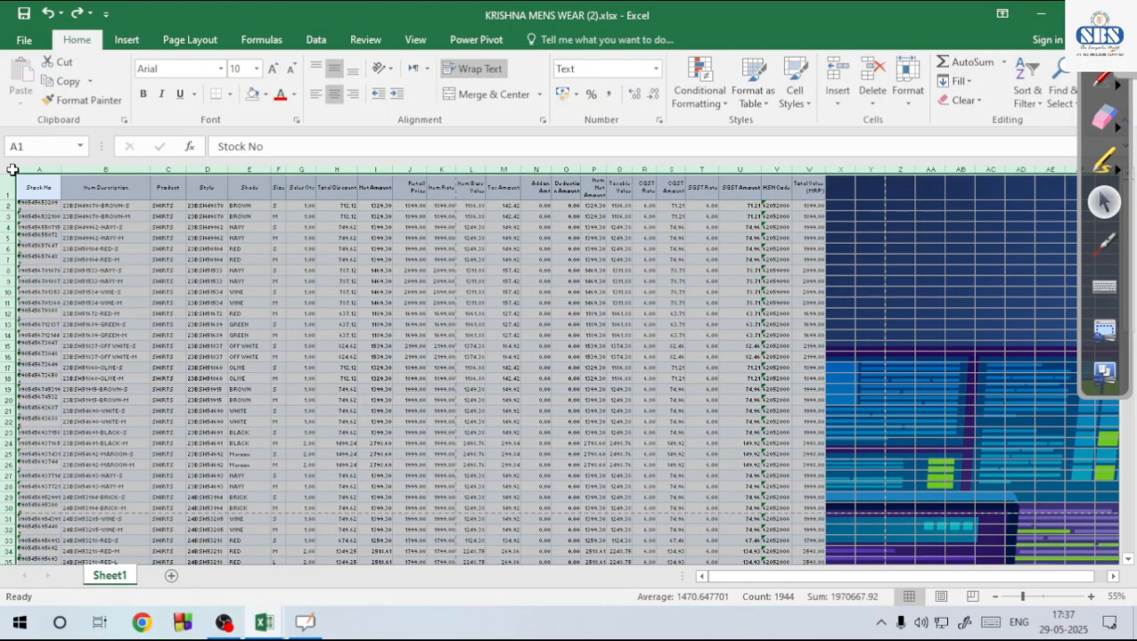
left_click(253, 99)
left_click(293, 95)
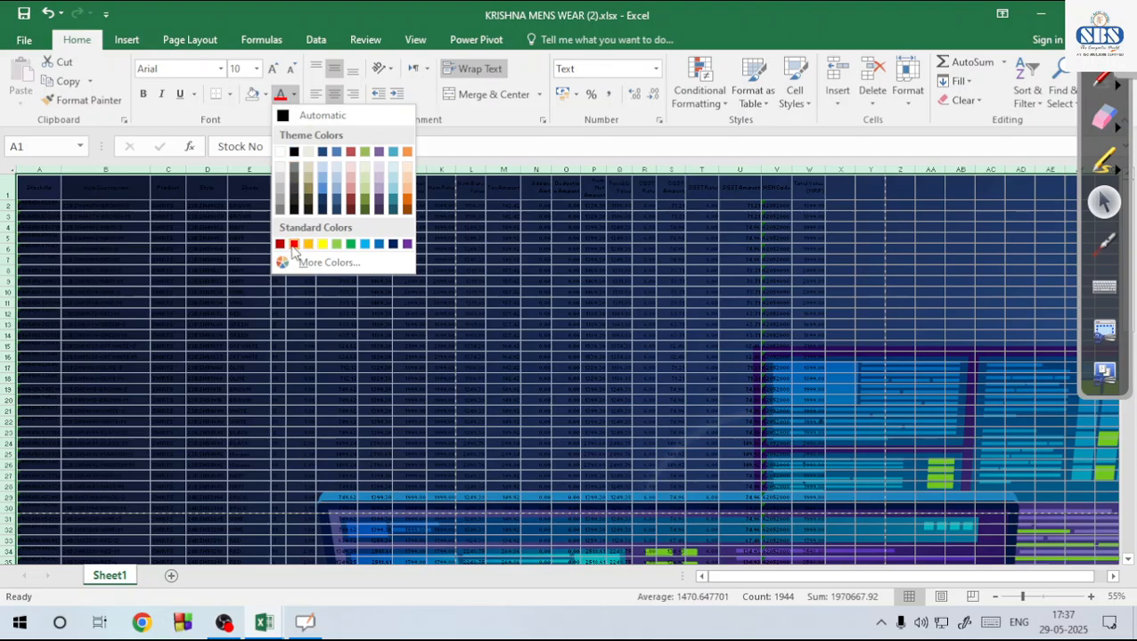
left_click(279, 151)
left_click(305, 314)
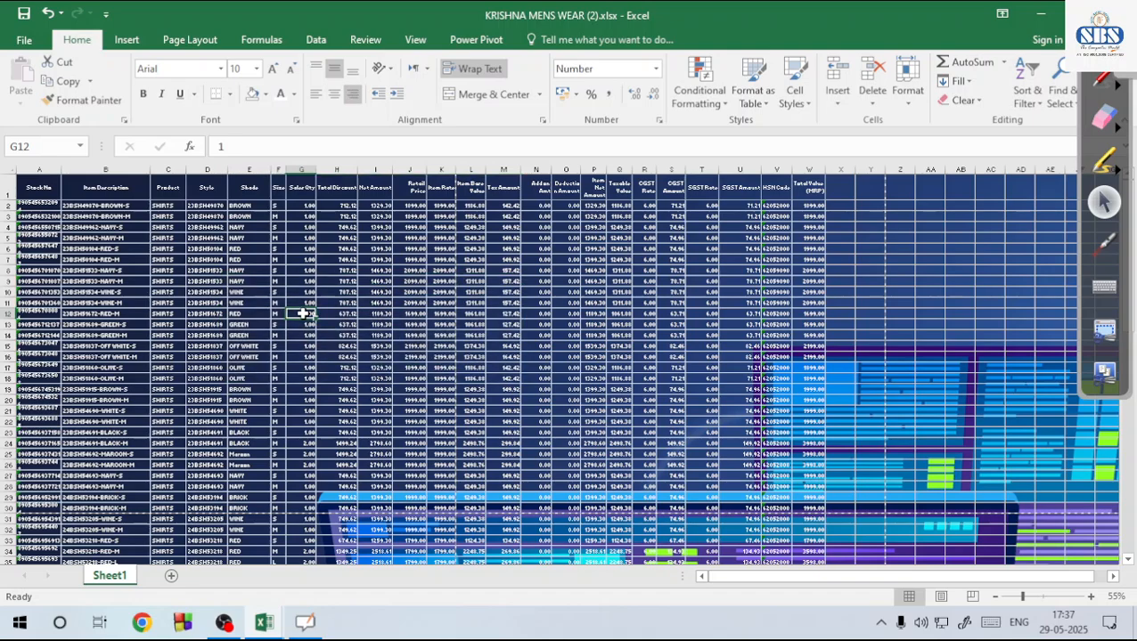
Preview the printout to check how the sheet with the background picture prints, and return to the sheet
left_click(24, 42)
left_click(32, 238)
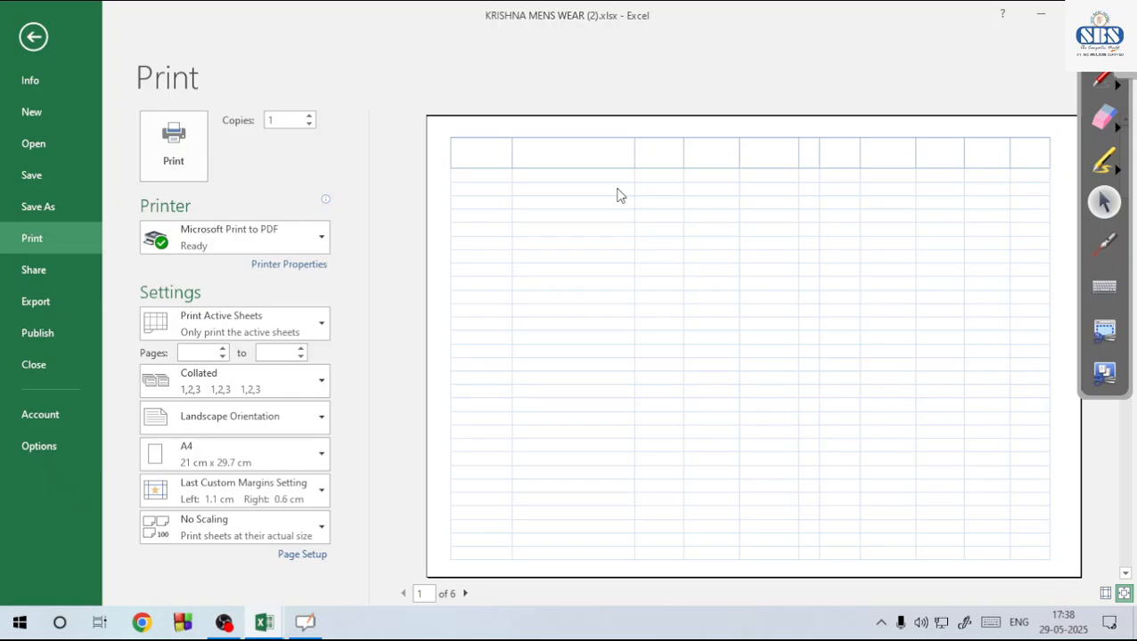
key("Escape")
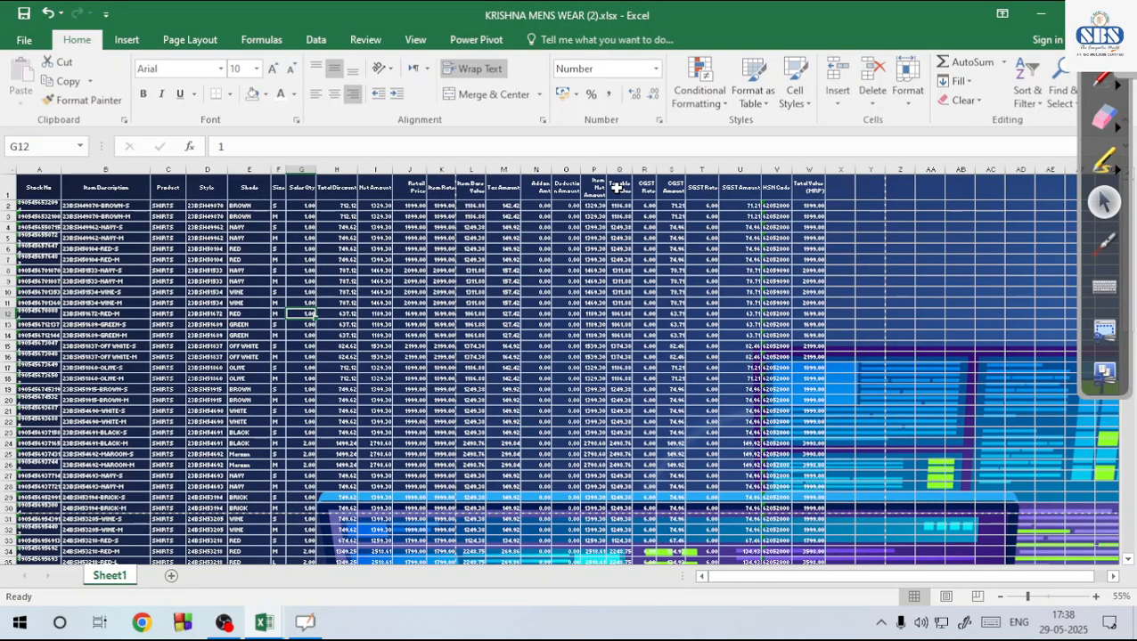
Undo the white font and No Fill changes and enlarge the sheet view to 115%
key("ctrl+a")
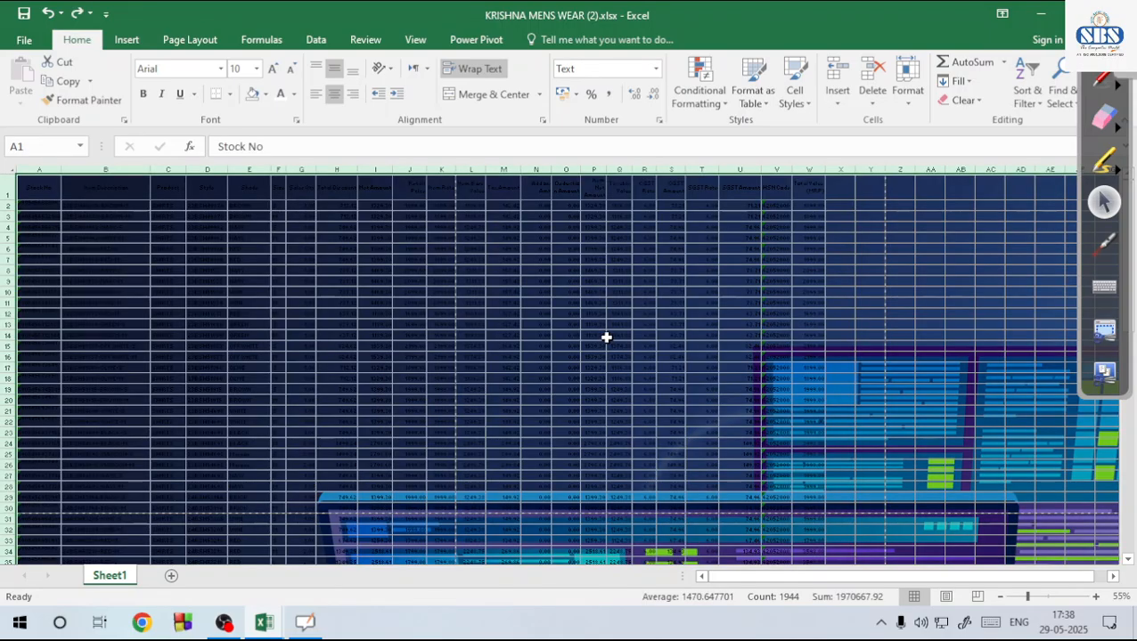
scroll(543, 285, "up", 2)
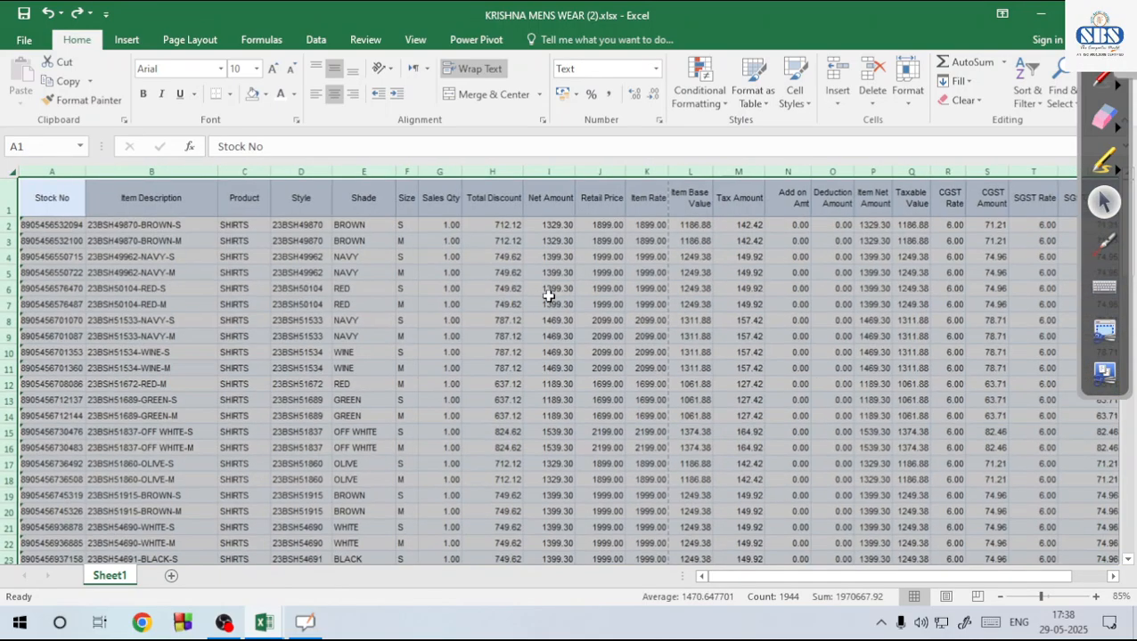
scroll(549, 296, "up", 2)
left_click(302, 317)
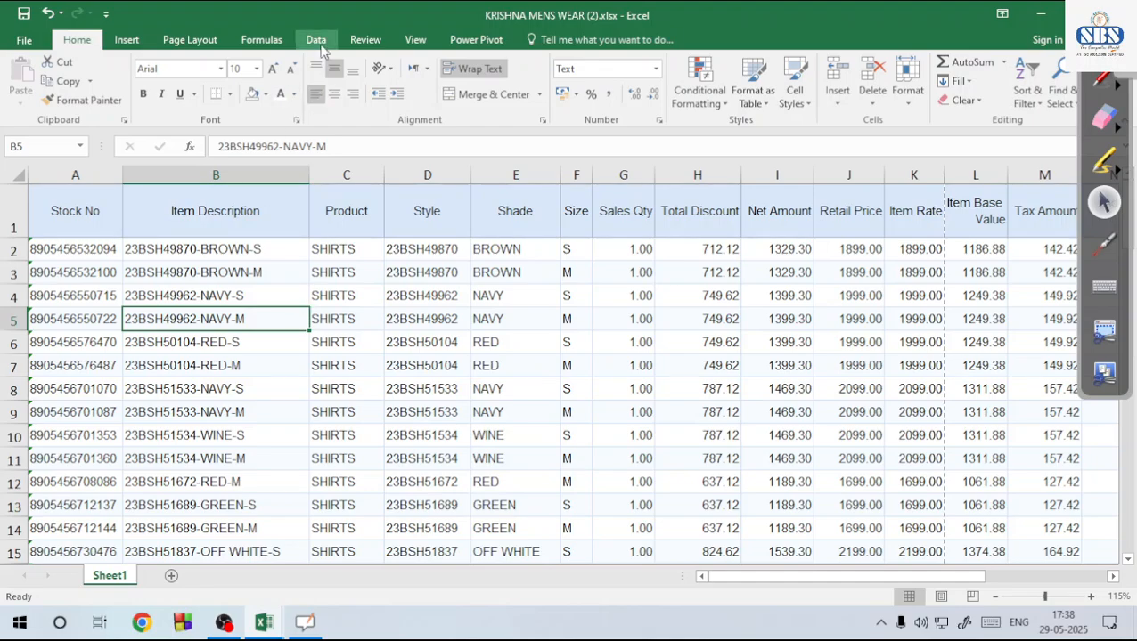
Delete the background picture from the sheet
left_click(189, 40)
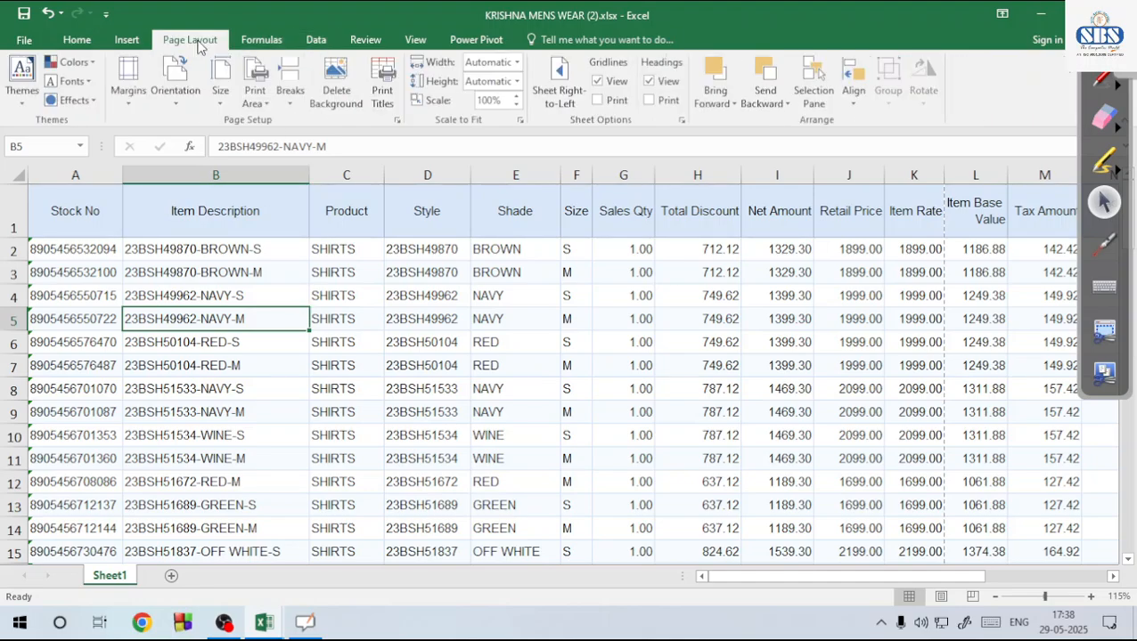
left_click(345, 94)
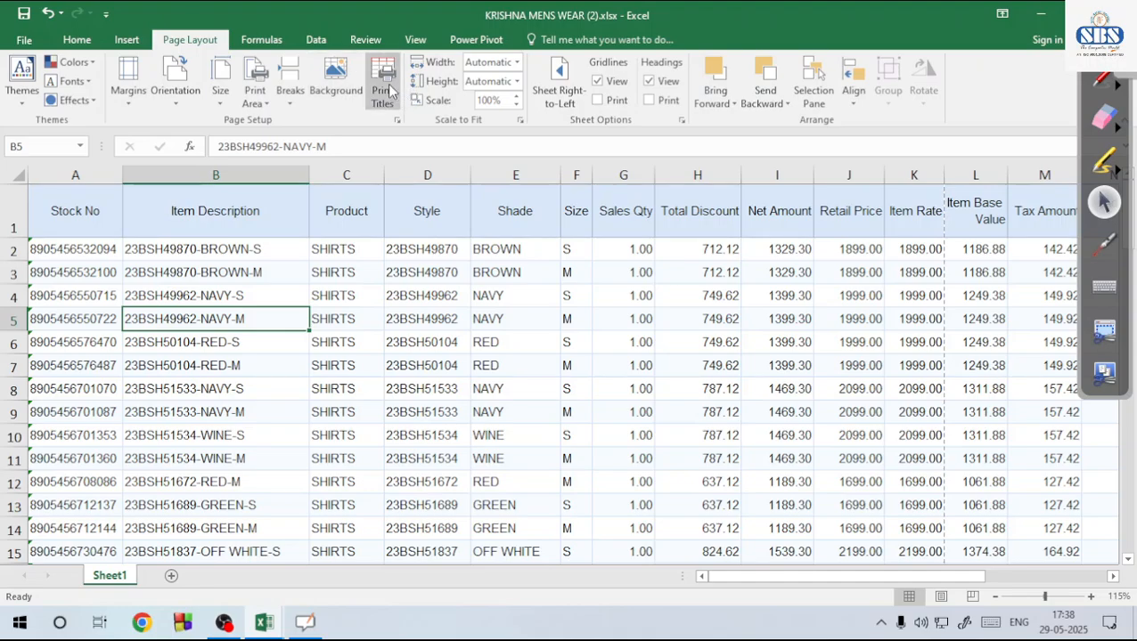
key("Right")
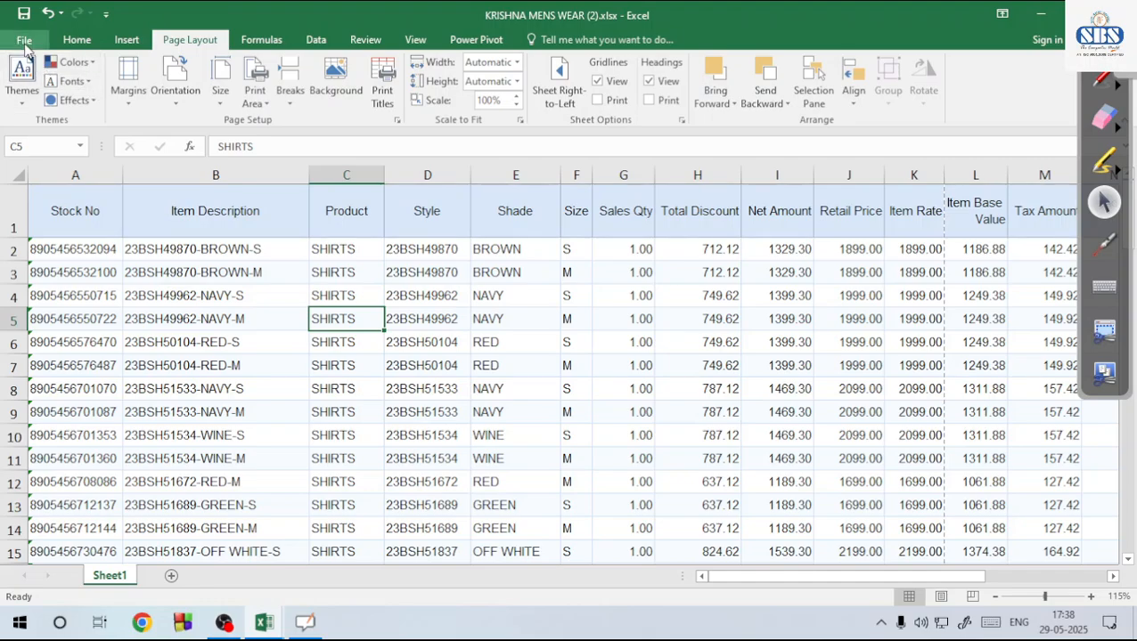
left_click(387, 89)
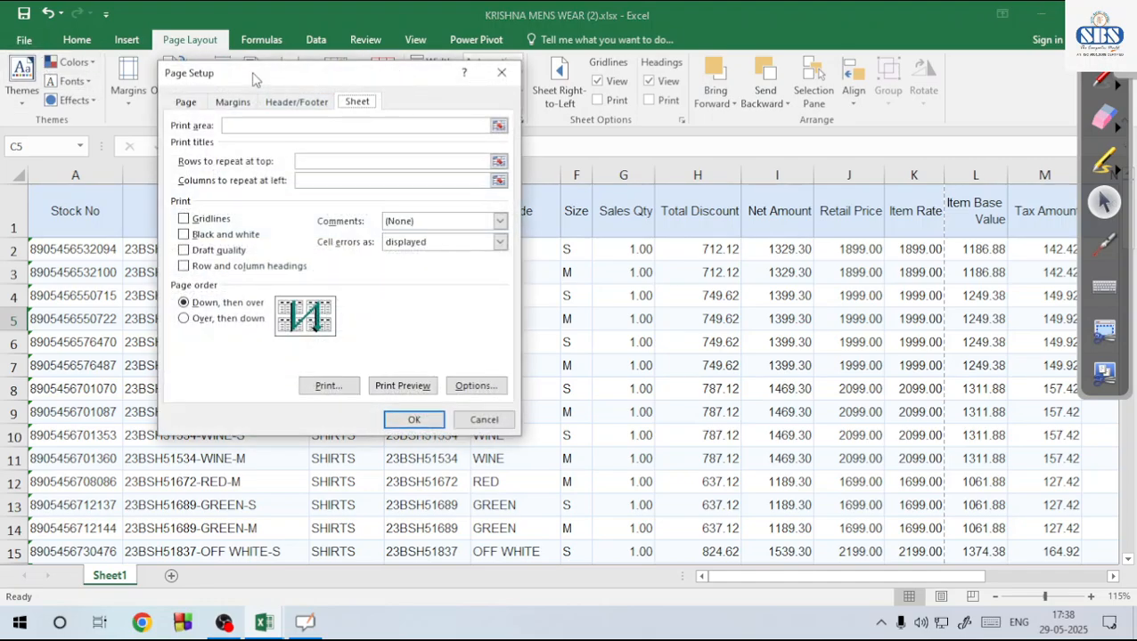
left_click_drag(255, 80, 430, 125)
left_click(276, 120)
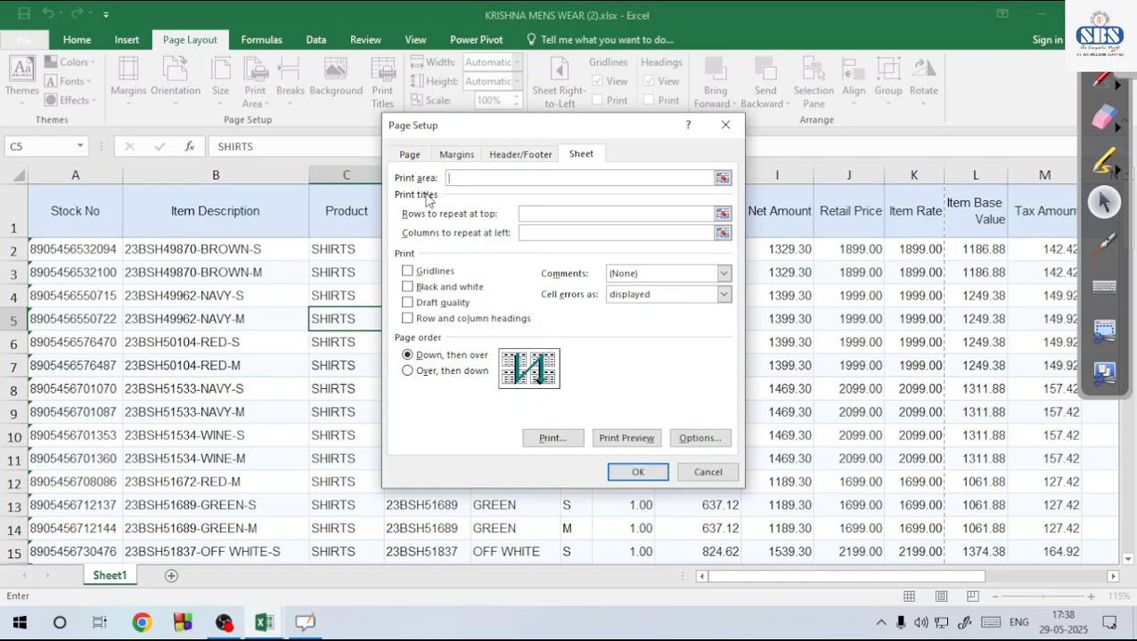
left_click(725, 125)
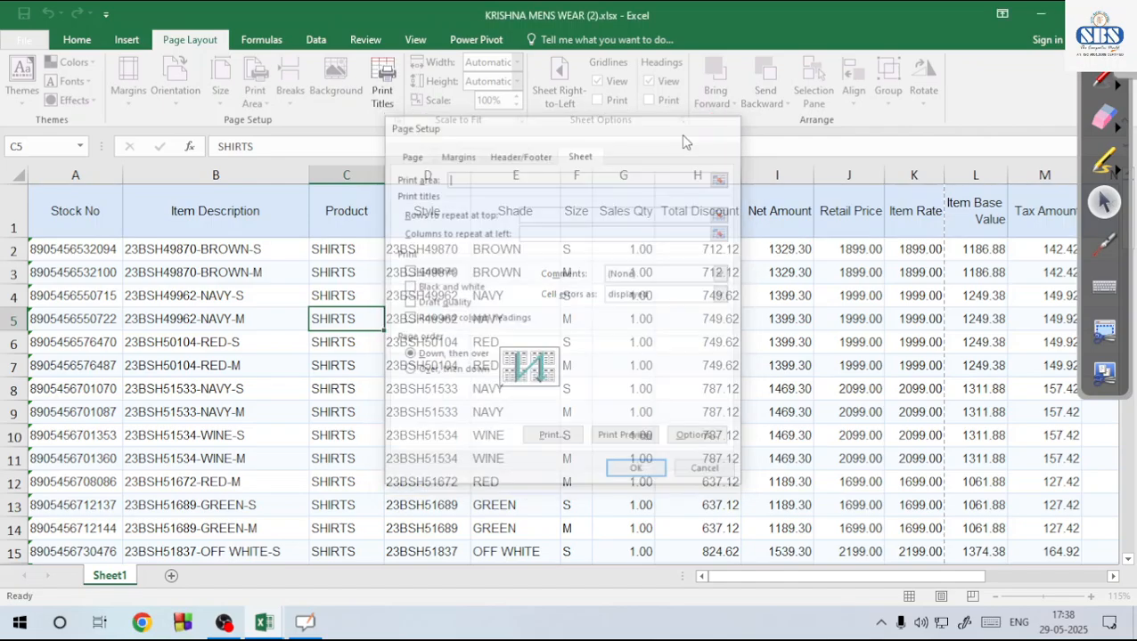
Preview the printout through page 3 to check on which pages the heading row prints
left_click(7, 214)
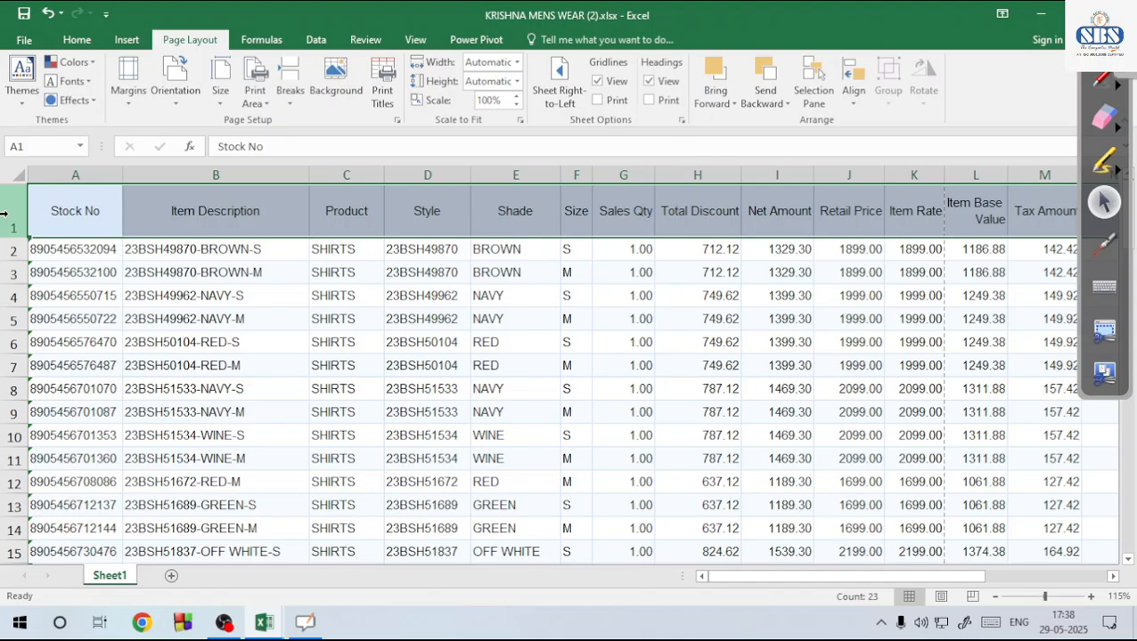
left_click(139, 295)
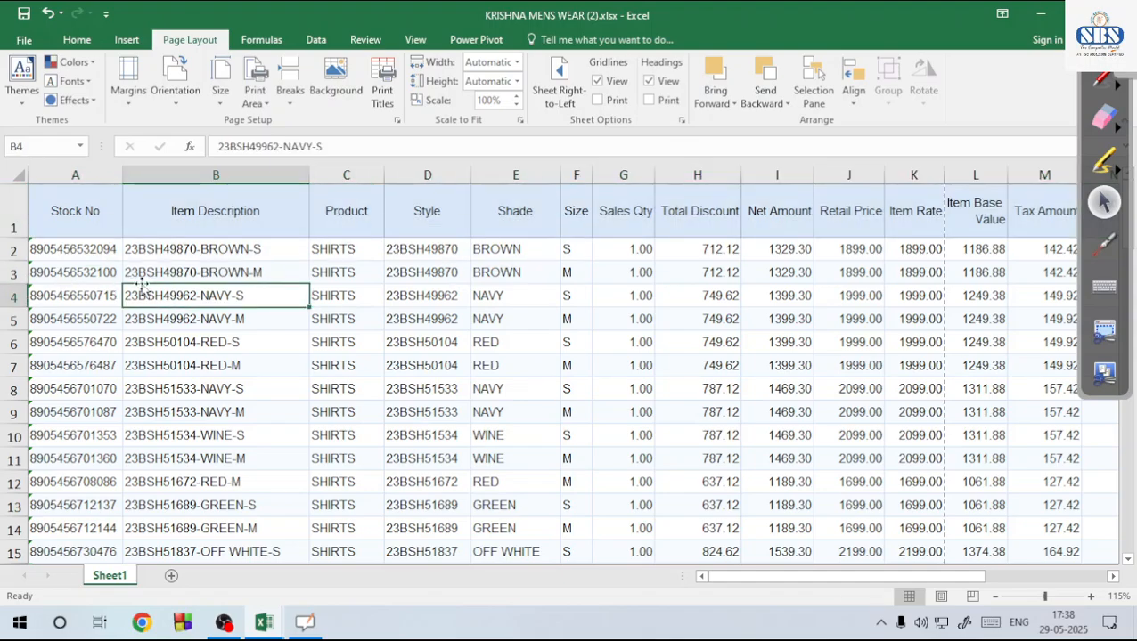
left_click(24, 41)
left_click(32, 238)
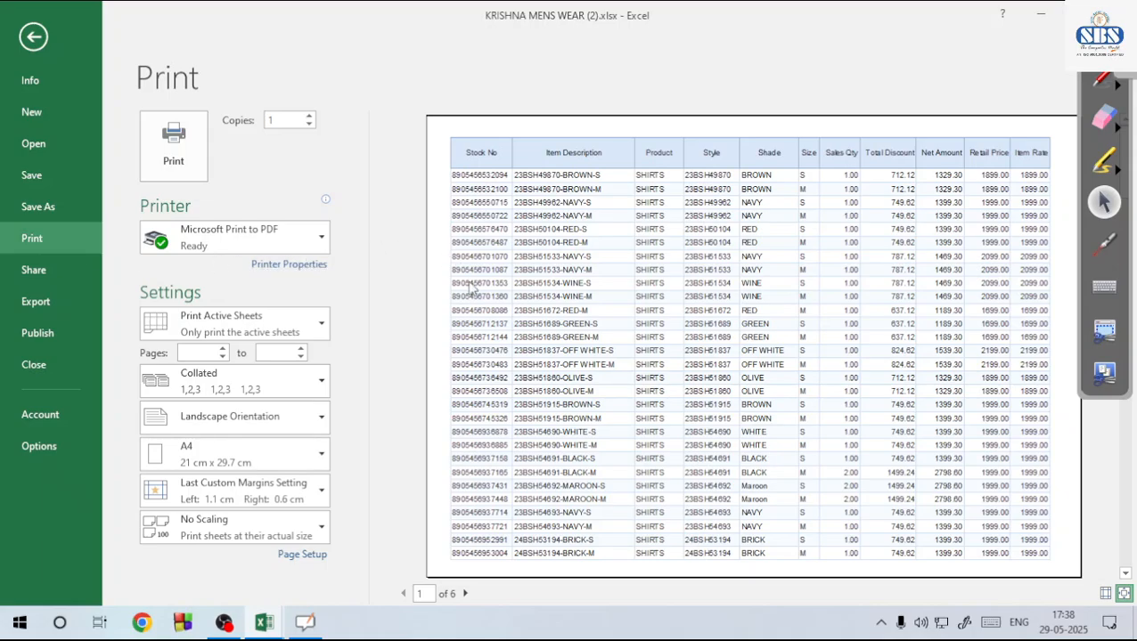
left_click(464, 594)
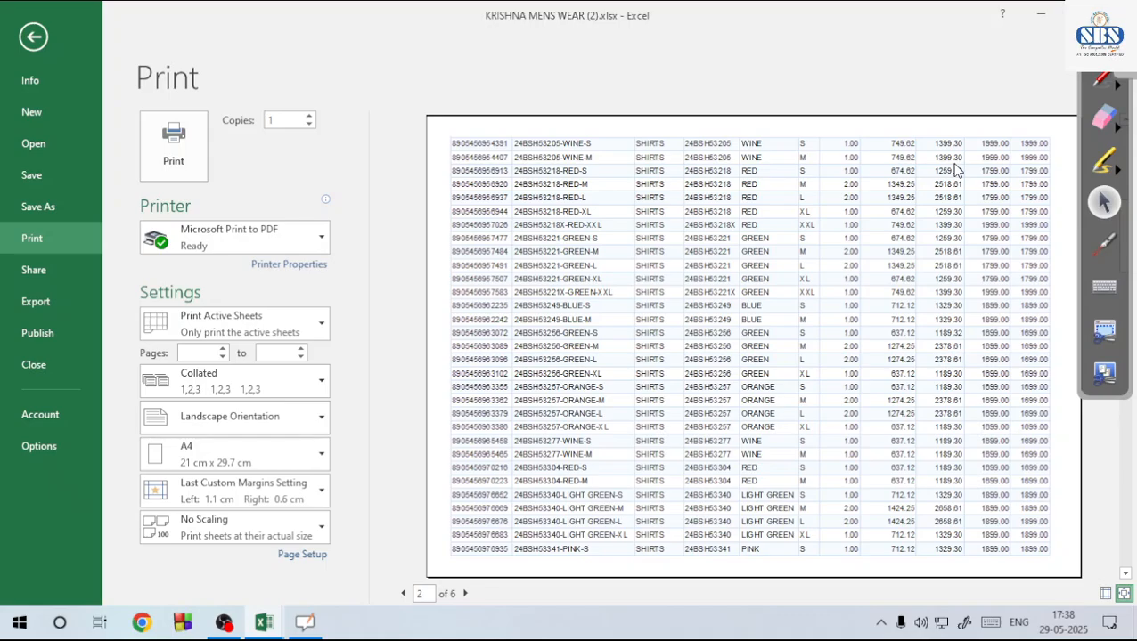
scroll(851, 285, "down", 1)
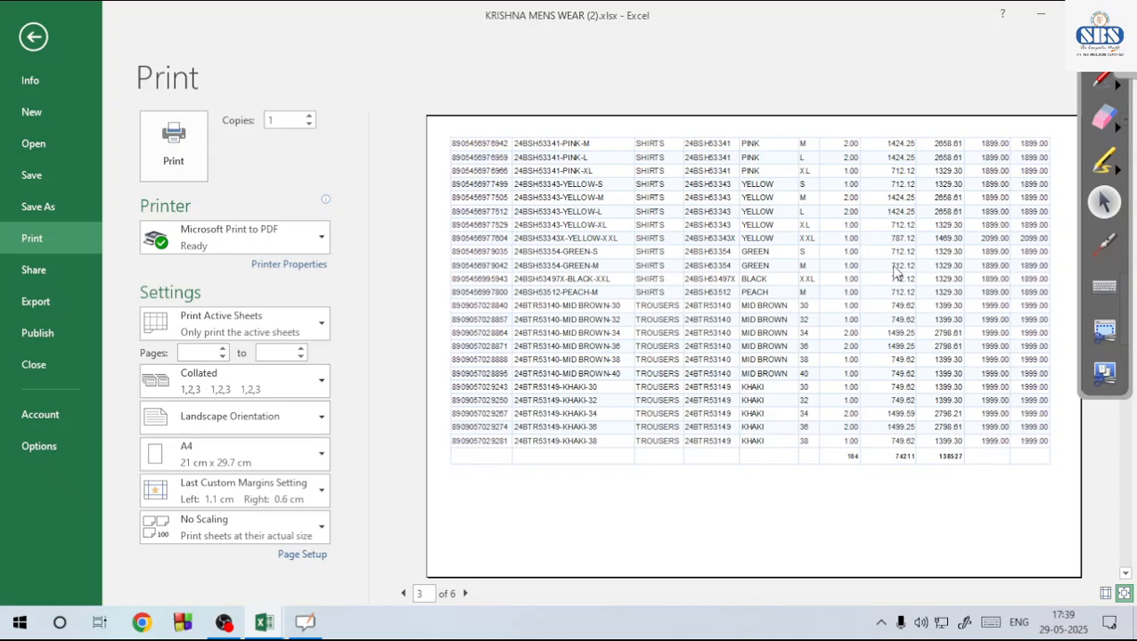
key("Escape")
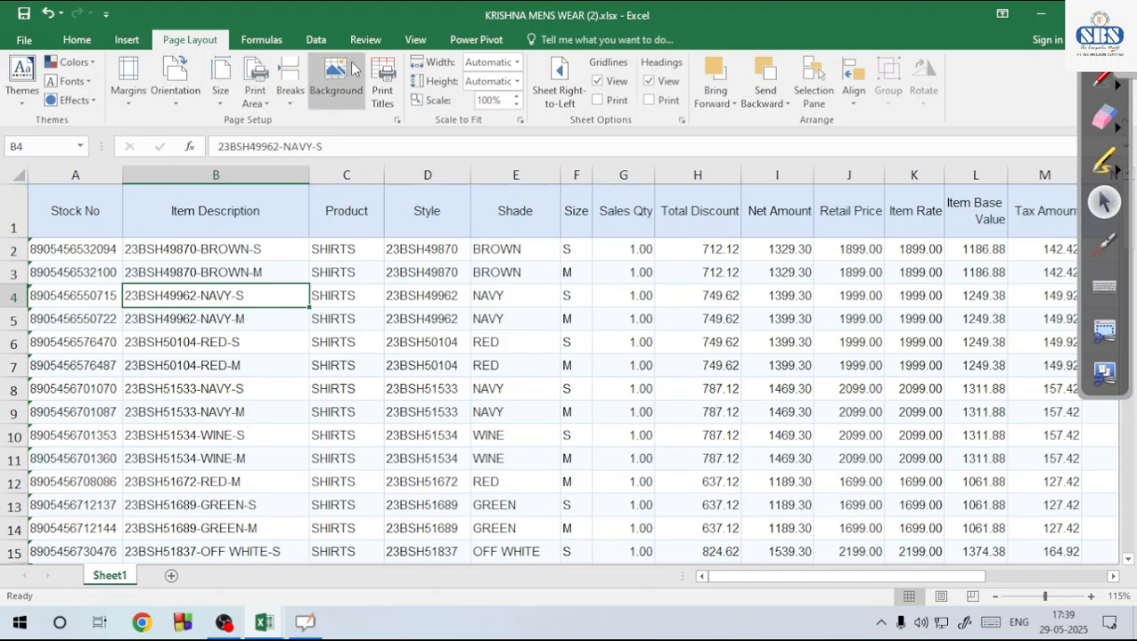
Set row 1 ($1:$1) as the print title row to repeat at the top of every page
left_click(382, 90)
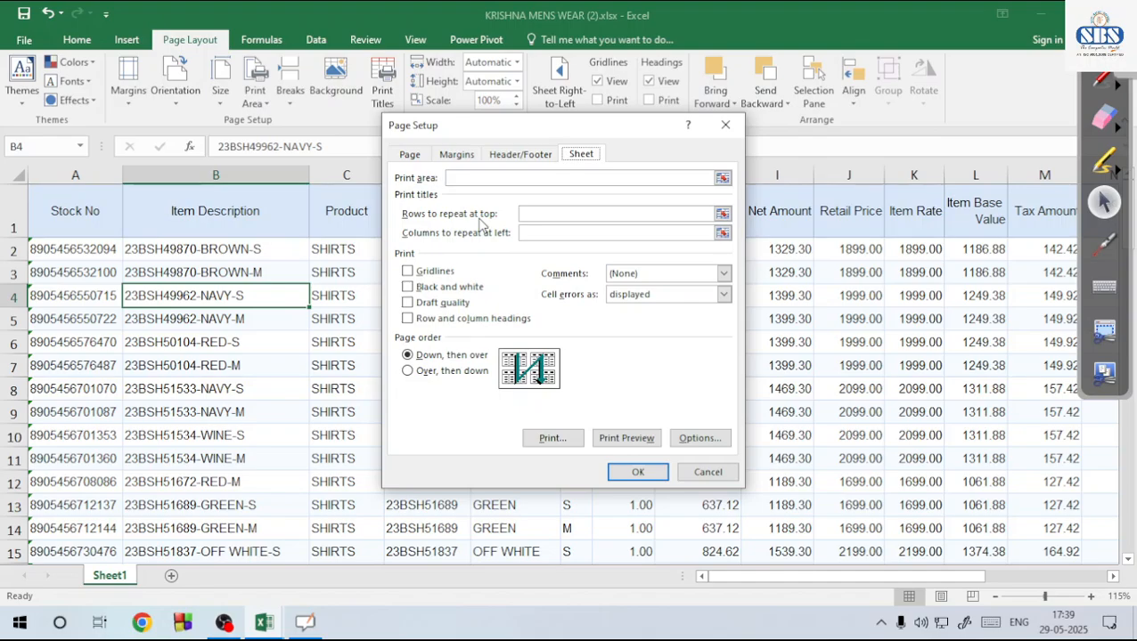
left_click(722, 214)
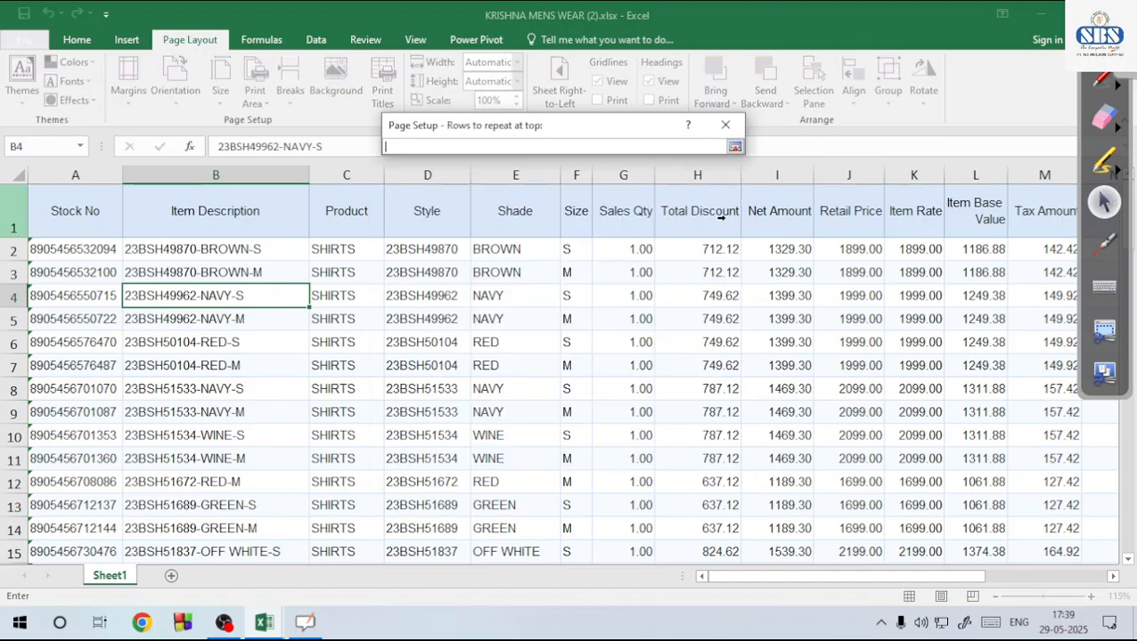
left_click(14, 214)
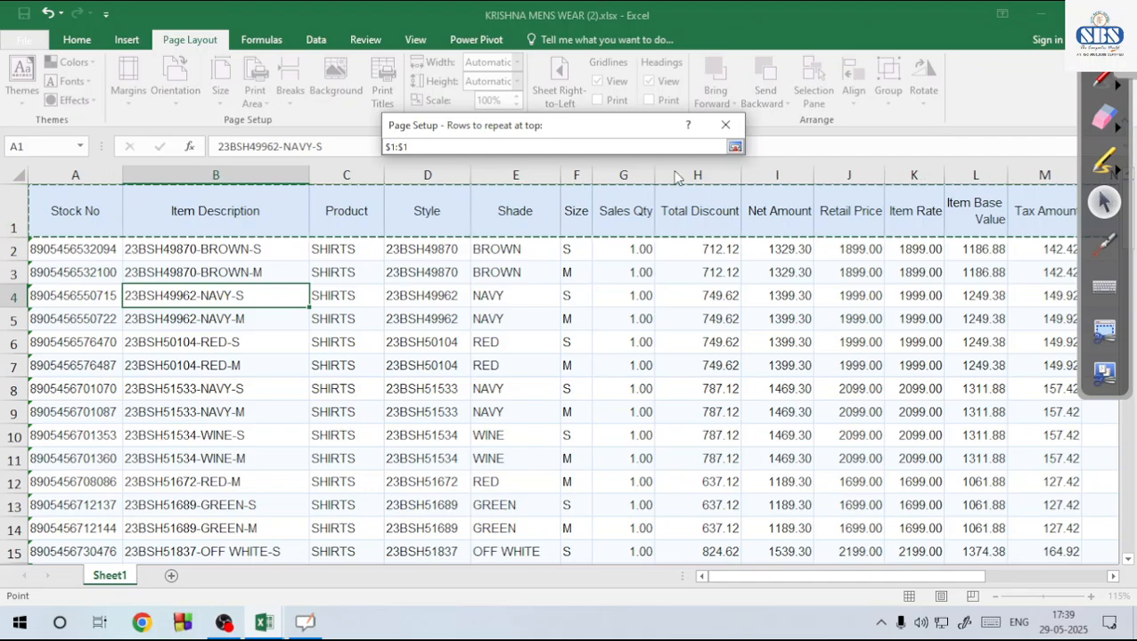
left_click(730, 147)
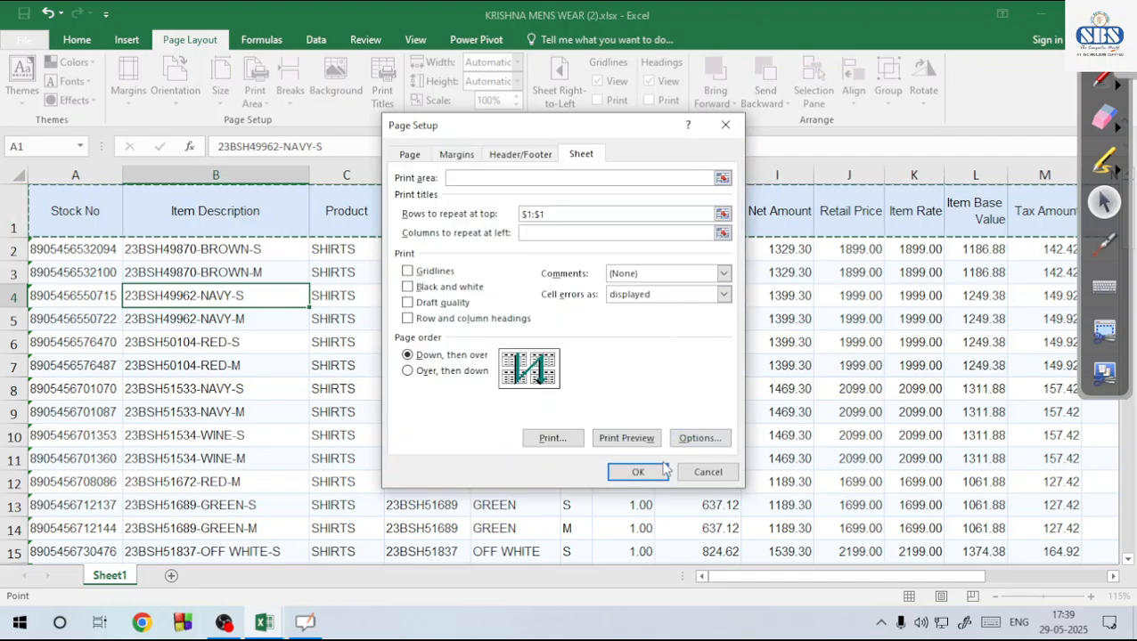
left_click(650, 470)
left_click(331, 356)
Preview the printout and browse through to page 6 to check the repeated headings, zooming in on the last page
left_click(24, 39)
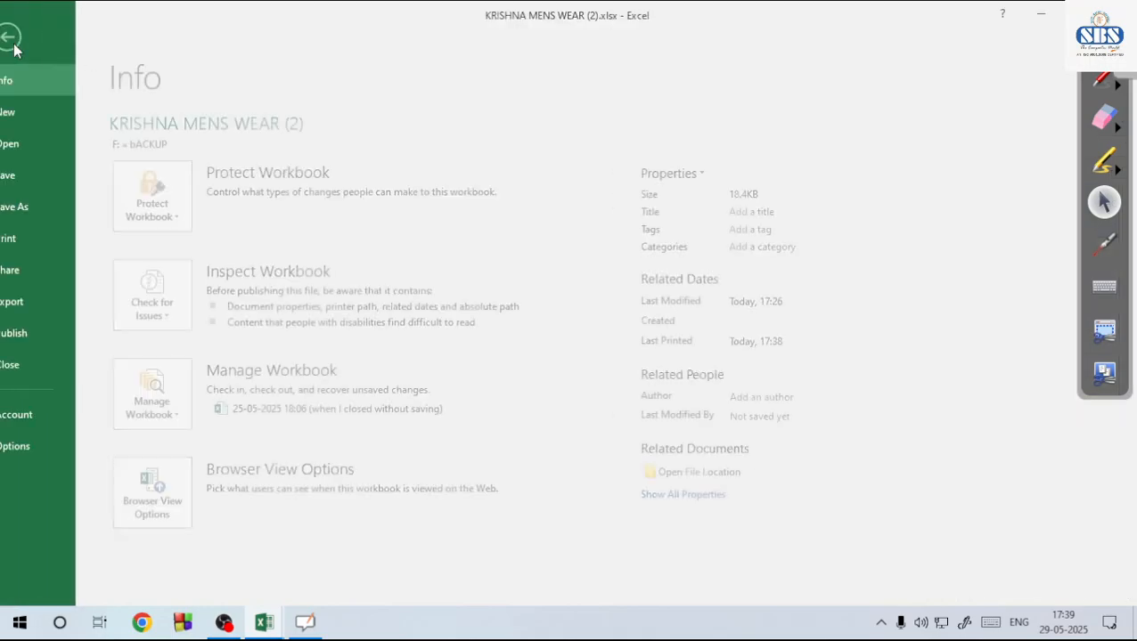
left_click(34, 238)
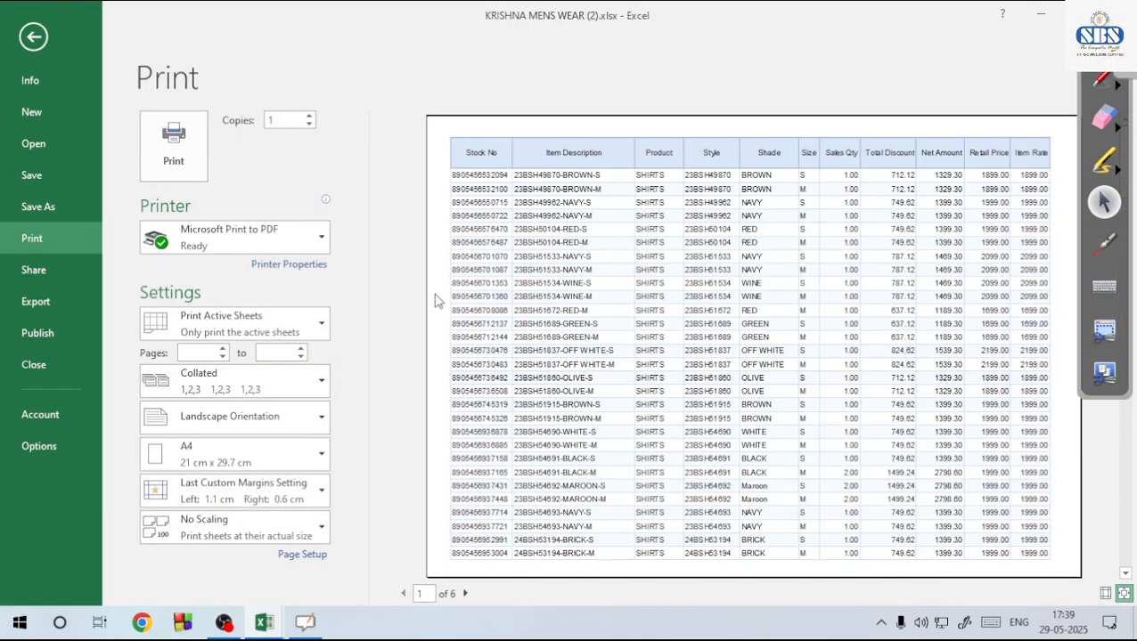
scroll(575, 269, "down", 1)
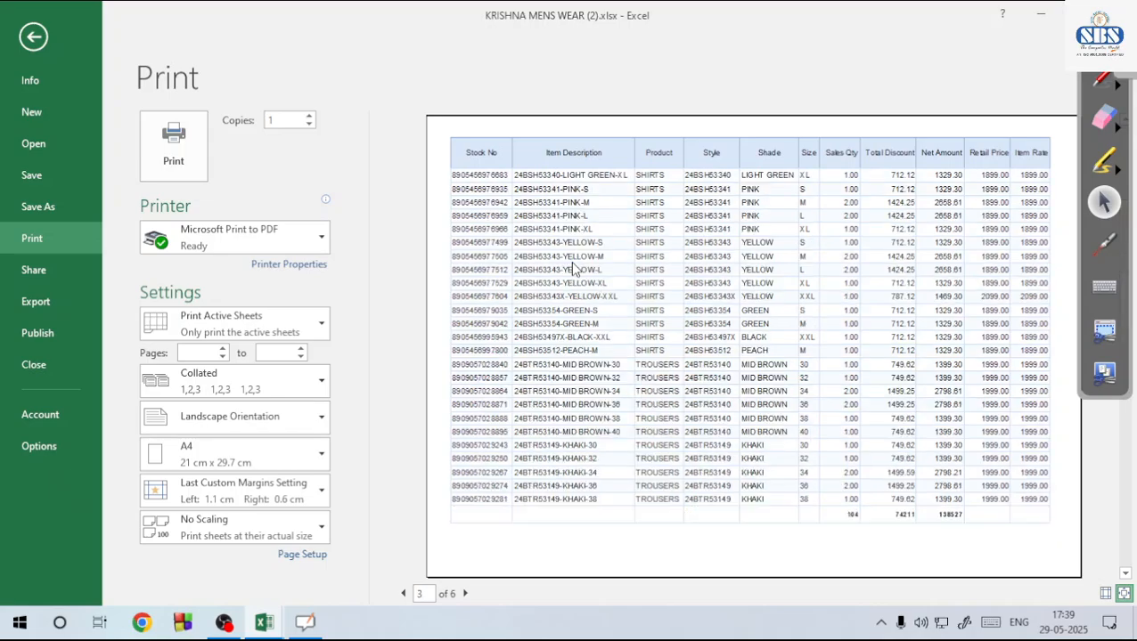
scroll(518, 432, "down", 1)
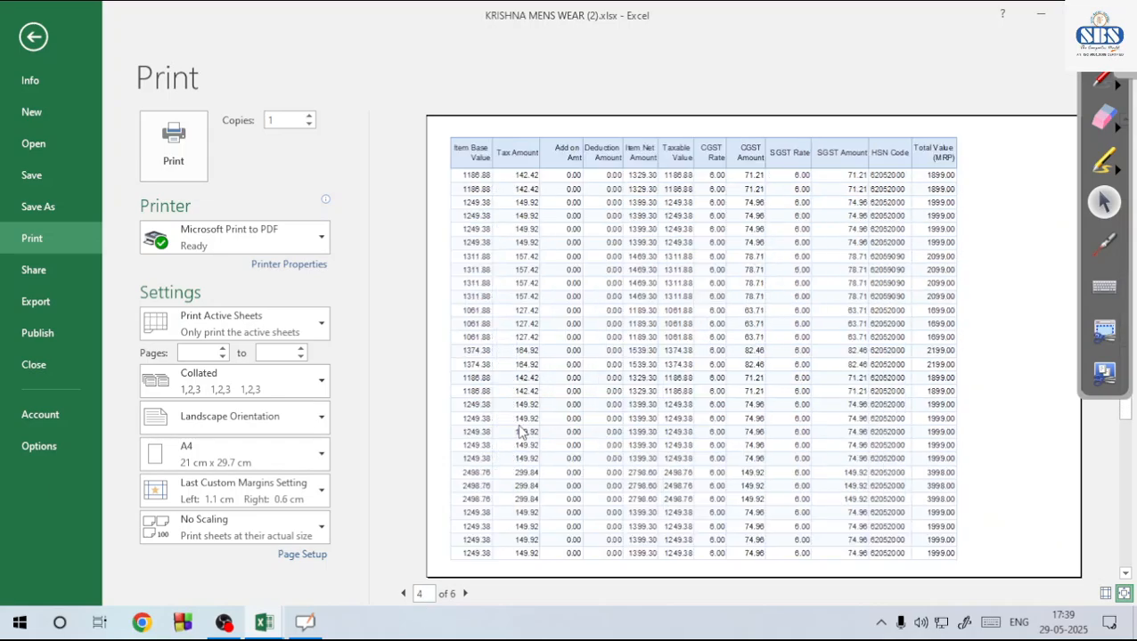
scroll(611, 305, "down", 1)
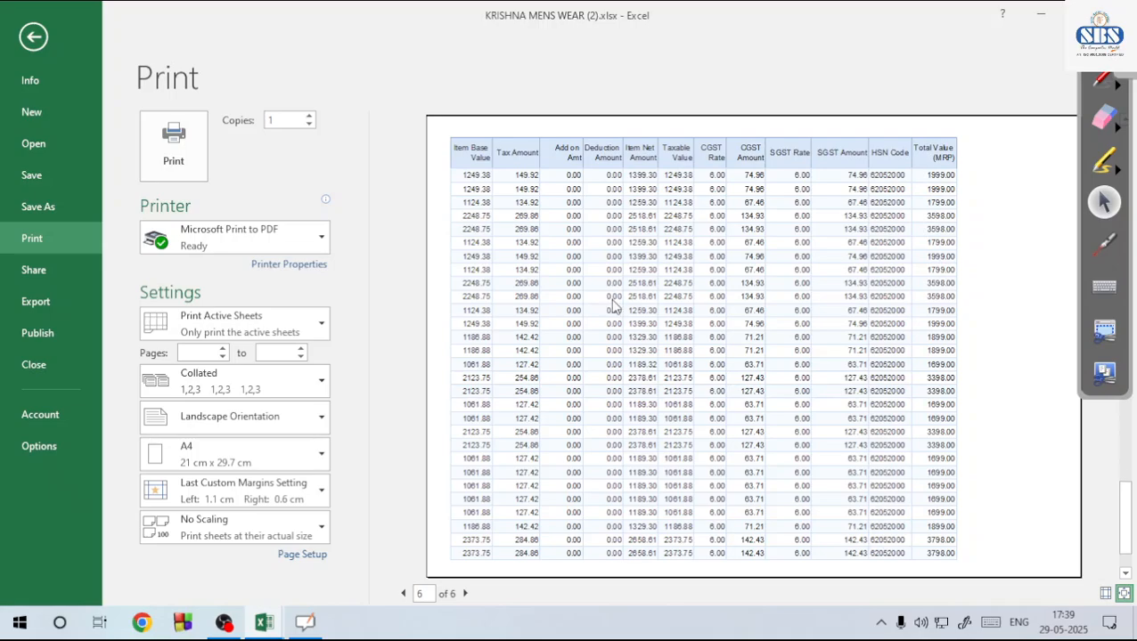
scroll(613, 306, "down", 1)
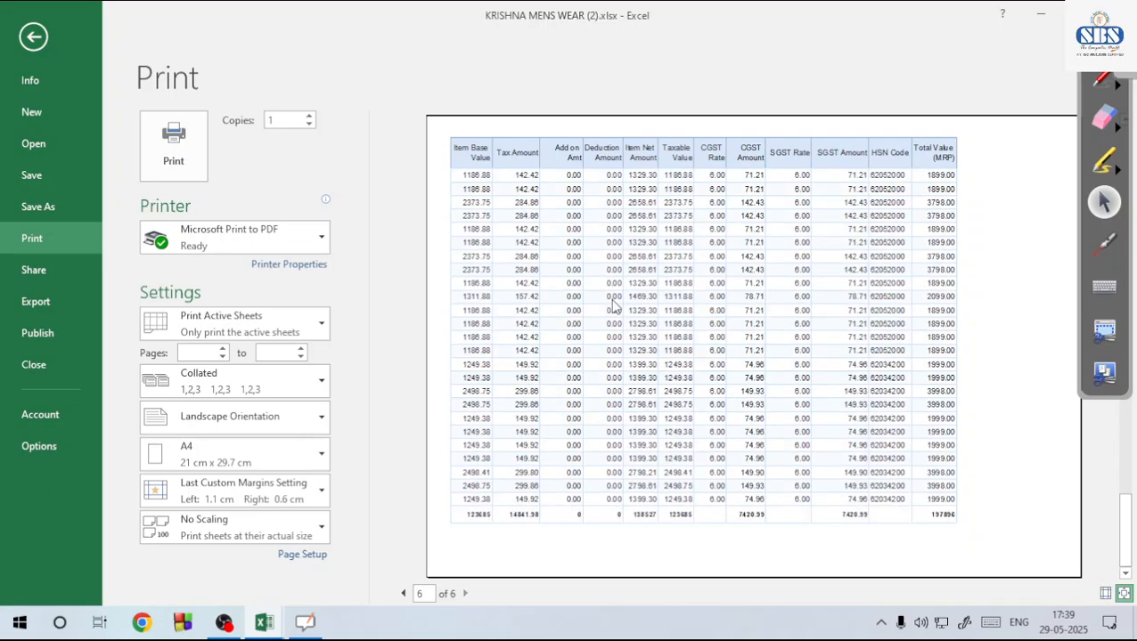
scroll(602, 360, "up", 5)
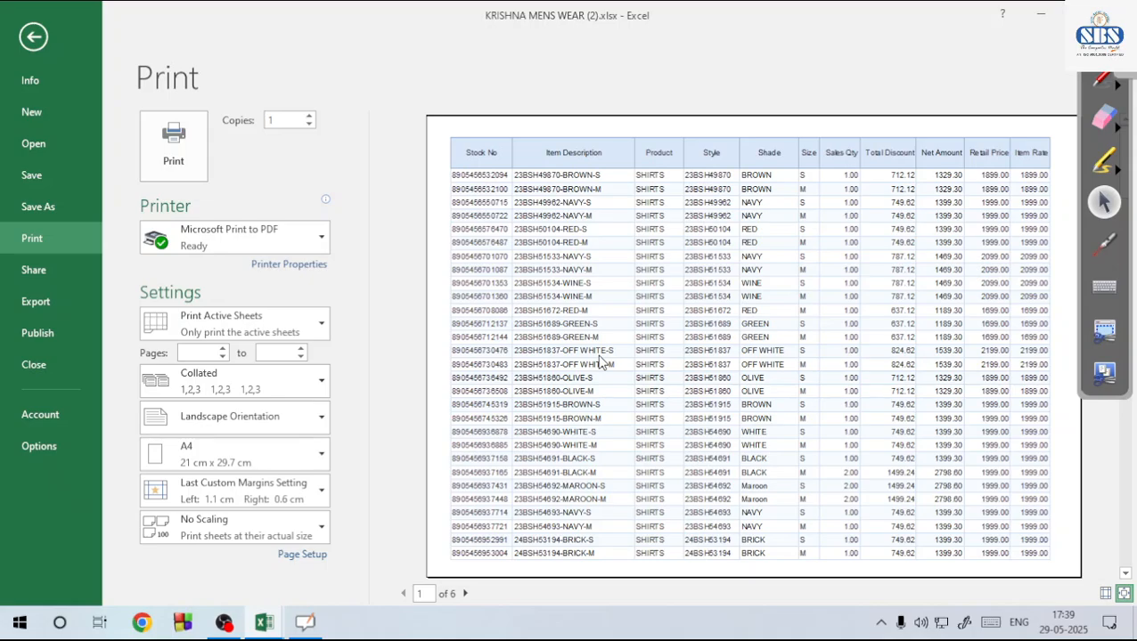
scroll(597, 358, "down", 4)
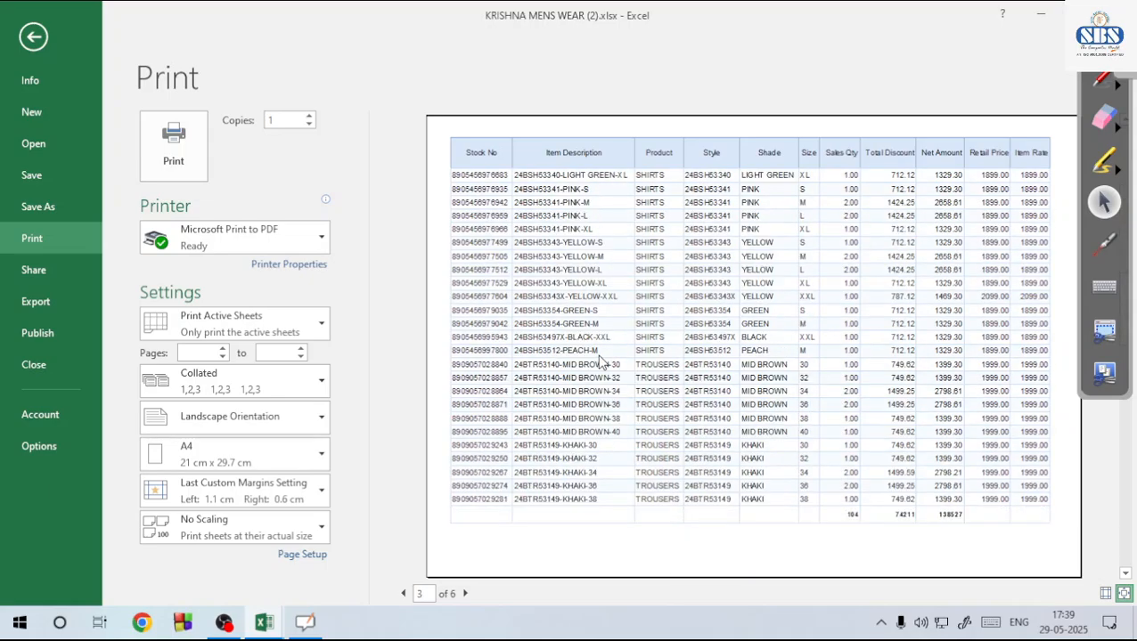
scroll(538, 454, "down", 1)
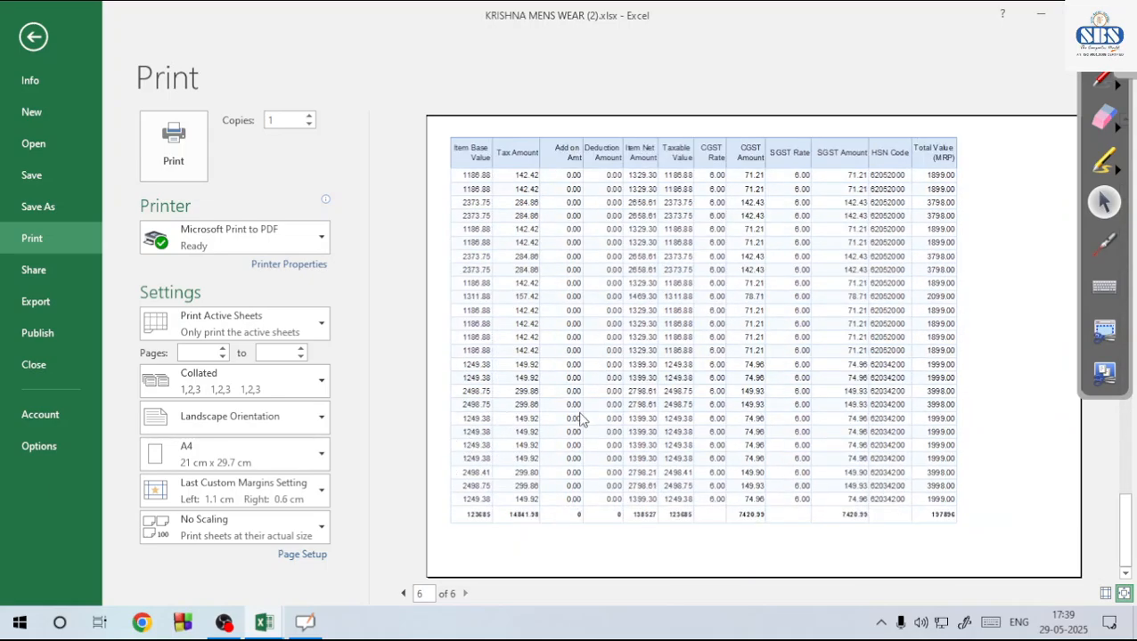
left_click(792, 409)
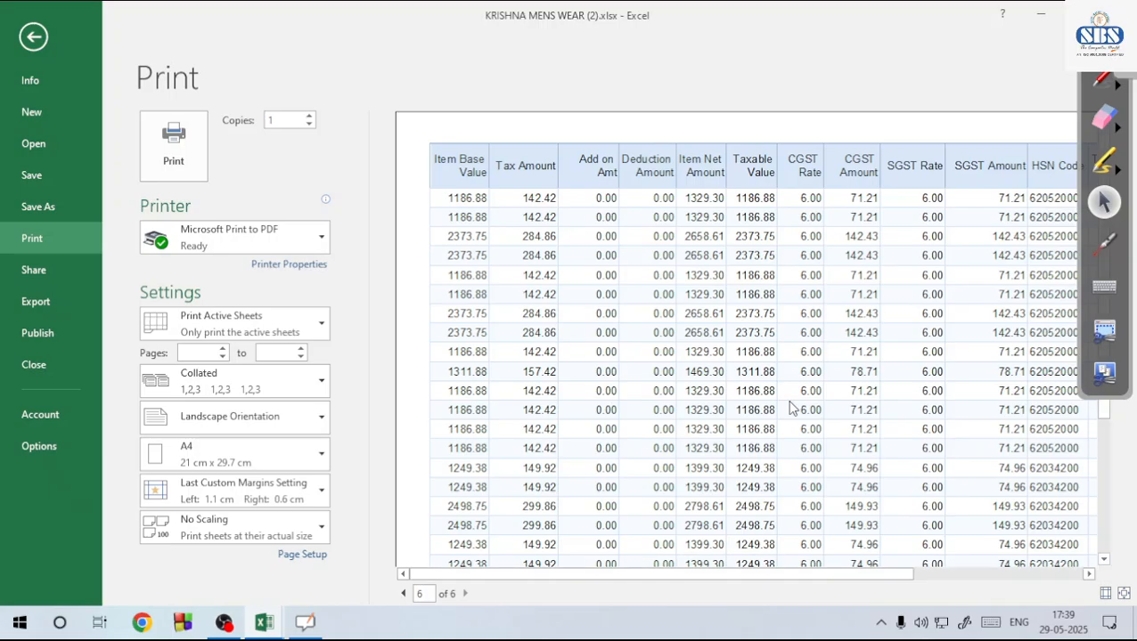
Mark the repeated heading row on page 6 of the print preview with a red pen tick
left_click(1103, 85)
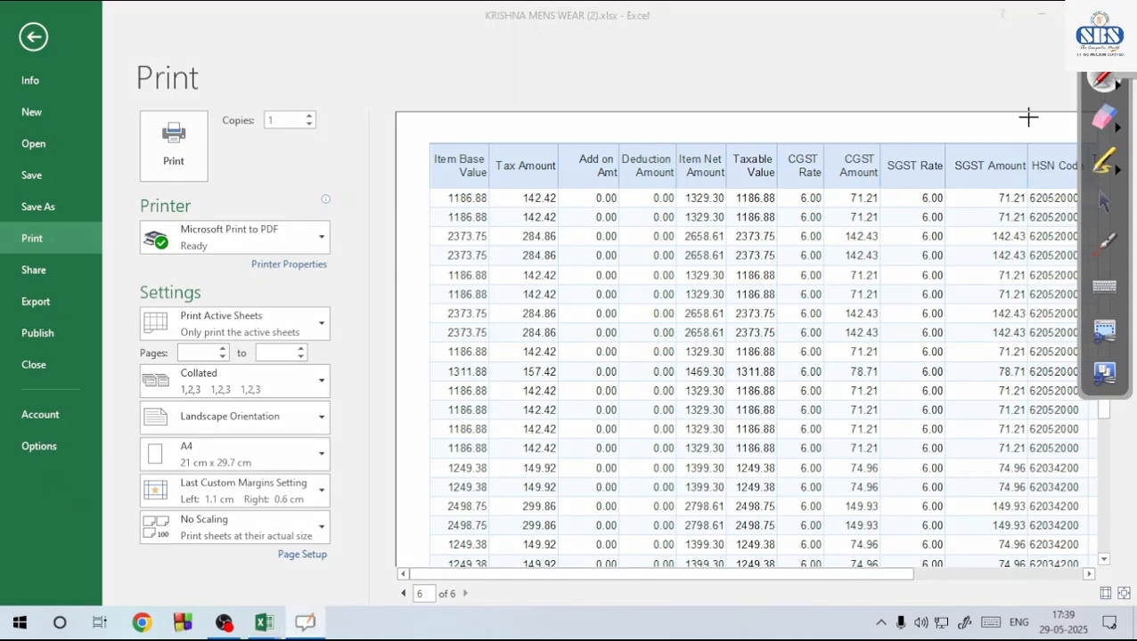
left_click_drag(410, 420, 447, 422)
scroll(471, 488, "down", 3)
scroll(480, 429, "up", 4)
left_click(1105, 212)
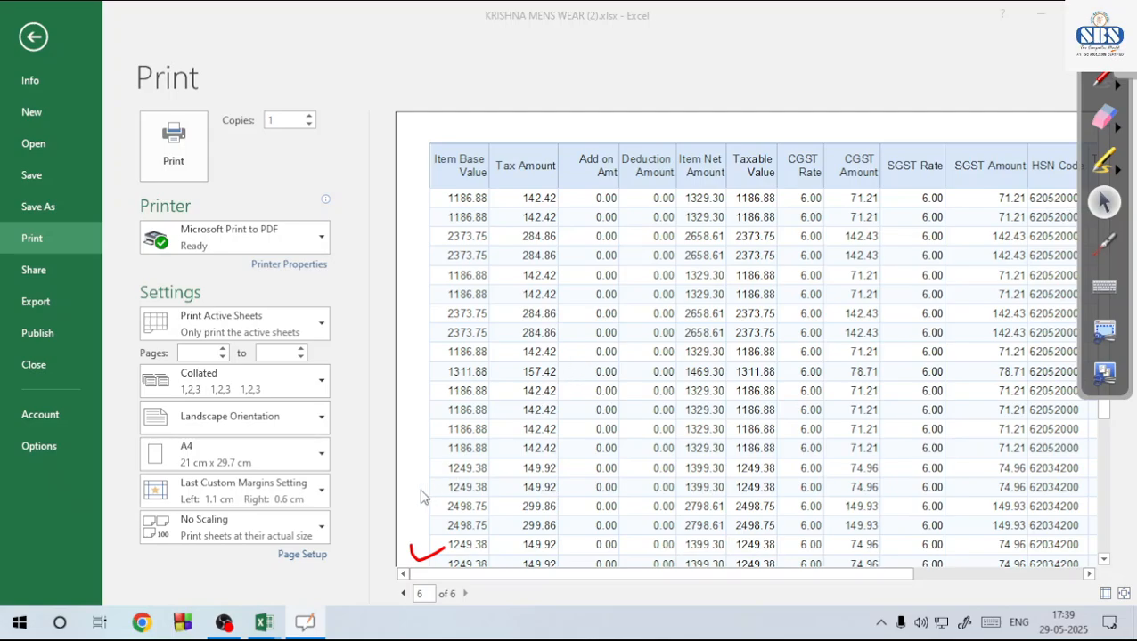
scroll(450, 410, "down", 3)
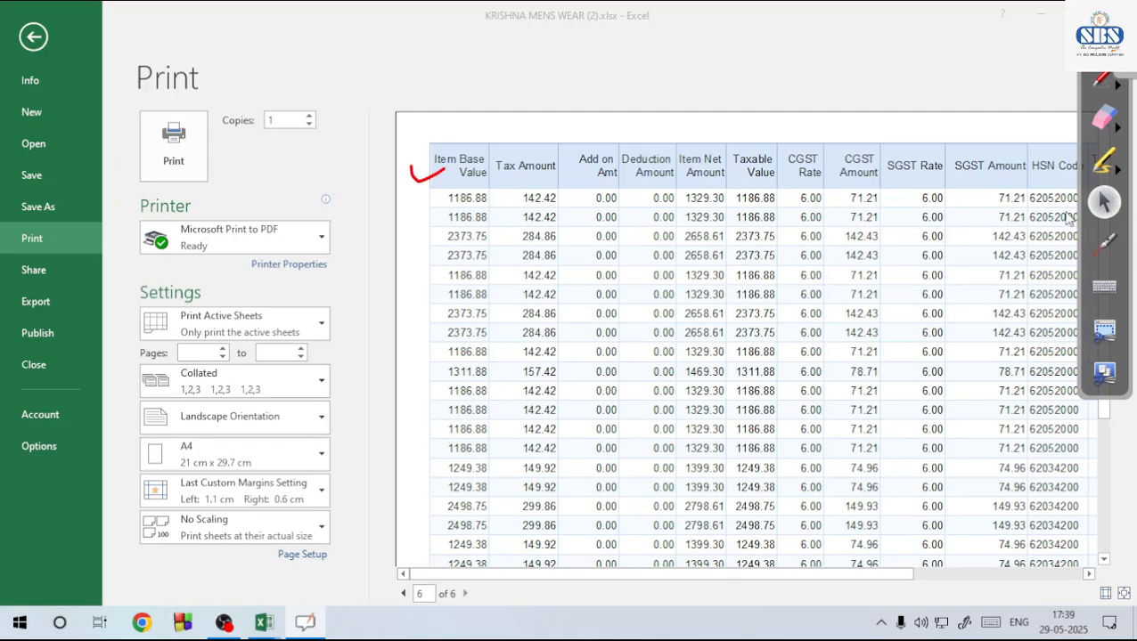
Browse the print preview back to page 2 and forward to page 6 to compare the heading row on each page
left_click(507, 333)
left_click(404, 592)
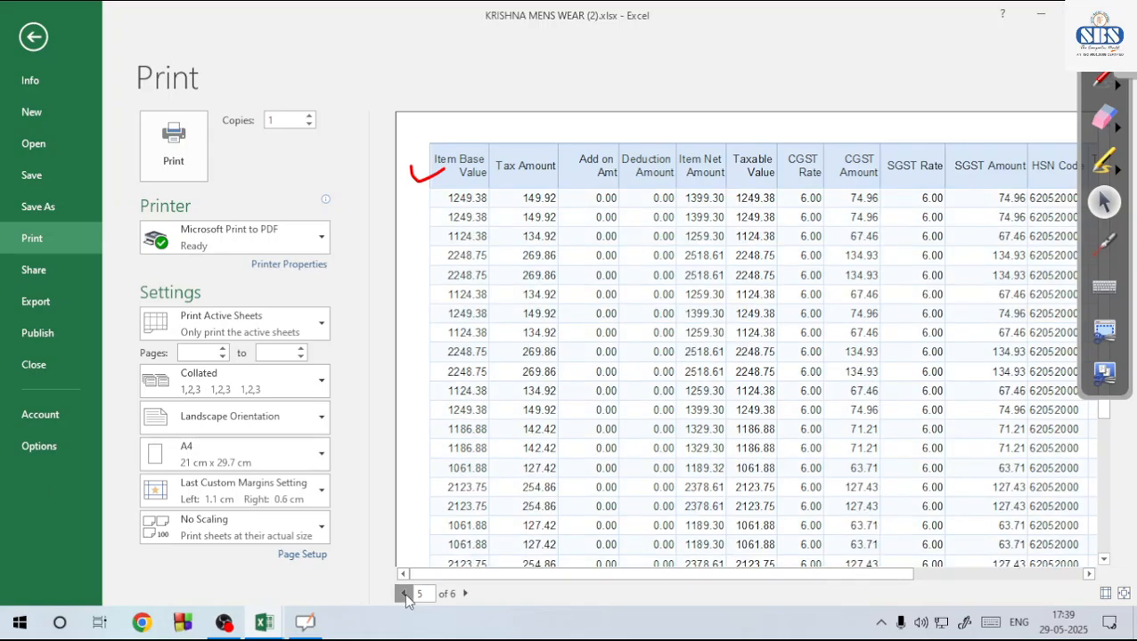
left_click(405, 593)
left_click(404, 593)
left_click(404, 592)
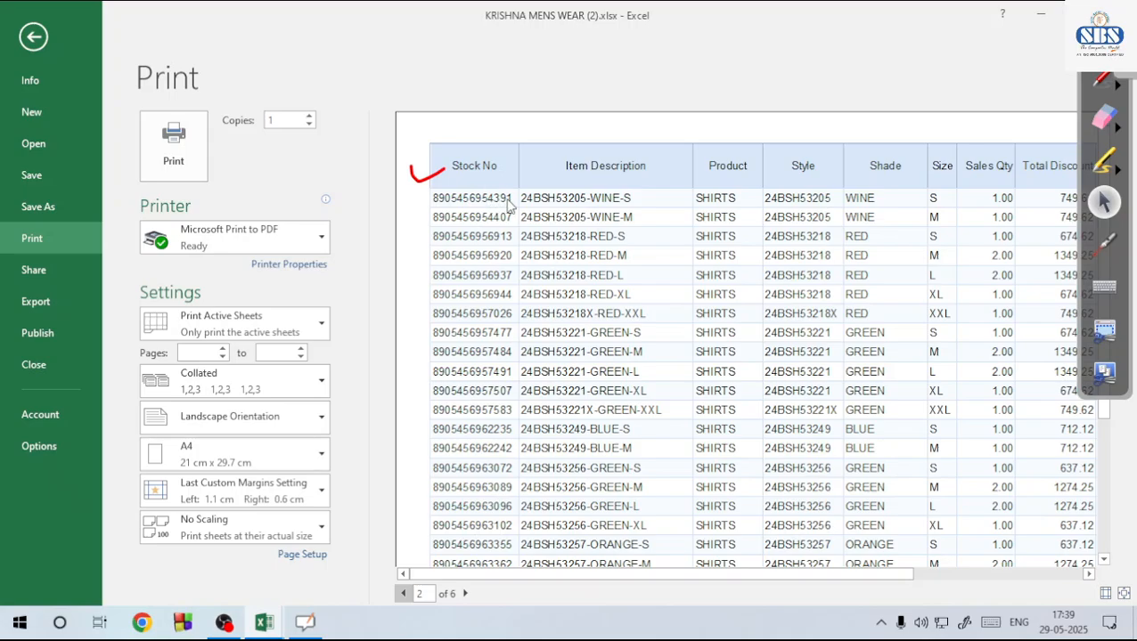
left_click(465, 593)
left_click(465, 593)
left_click(465, 593)
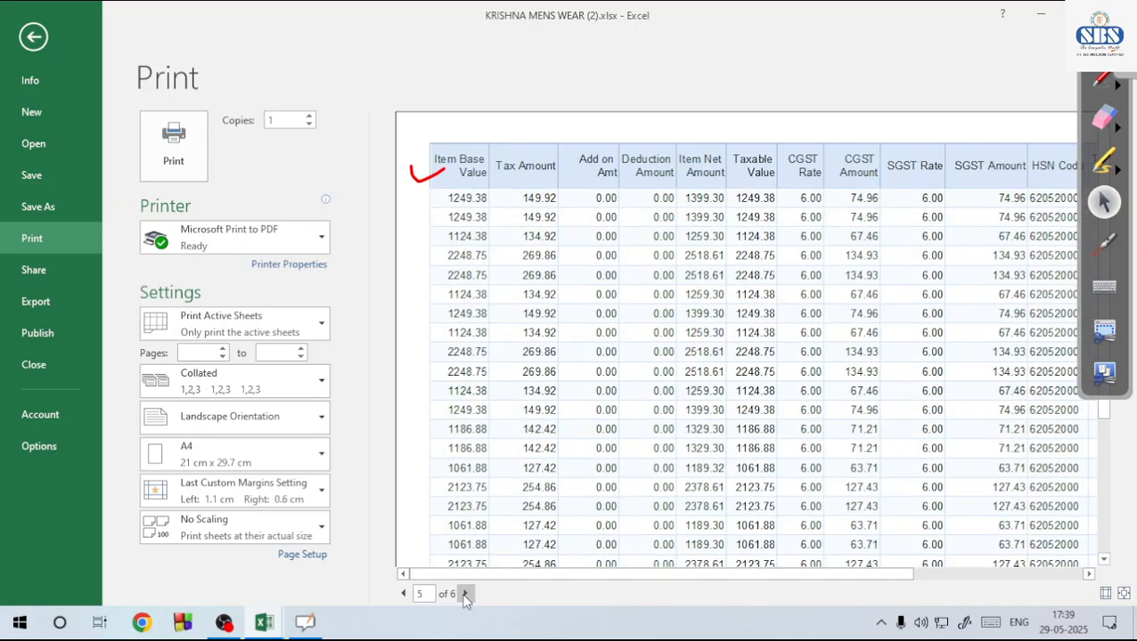
left_click(465, 593)
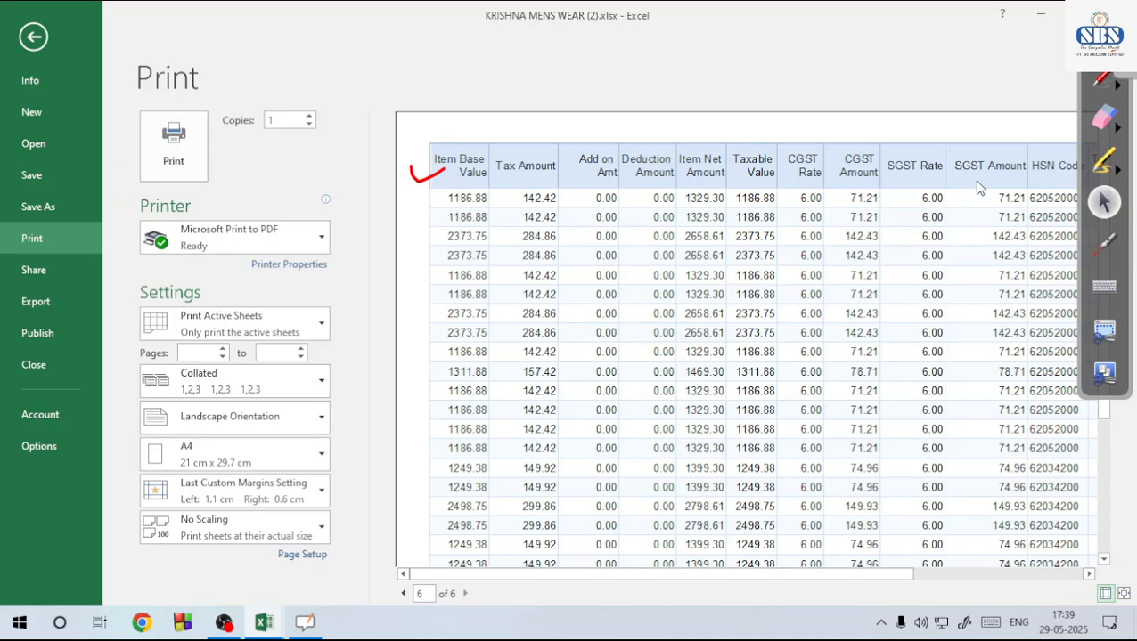
Erase the red tick, draw pen marks beside the heading row and mid-table on page 6, and erase them again
left_click(1105, 118)
left_click(435, 177)
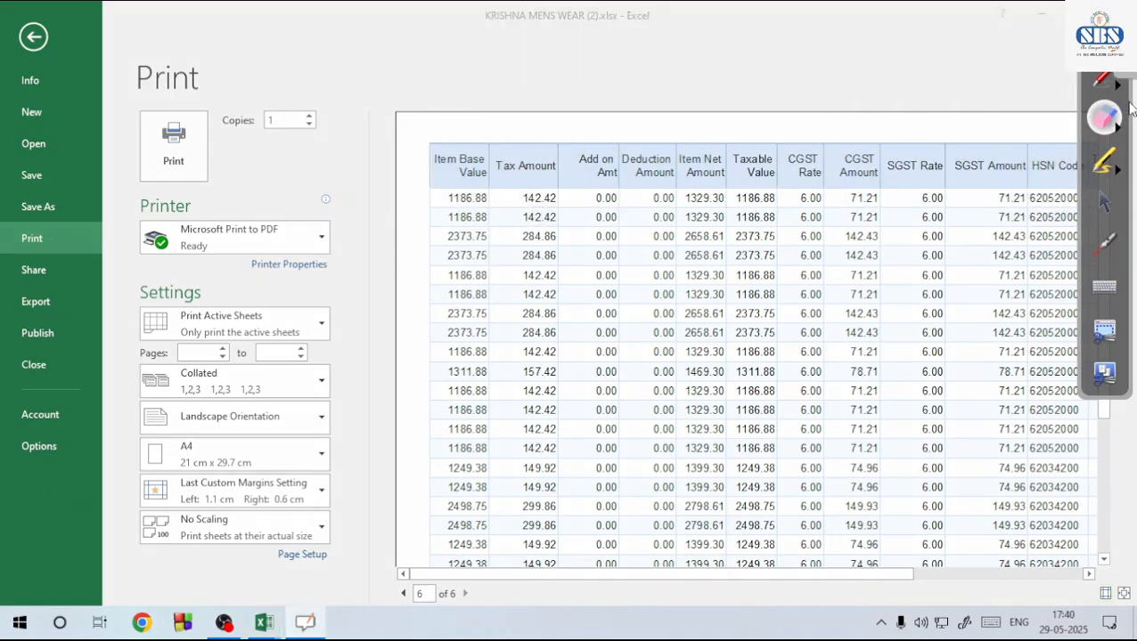
left_click(1102, 80)
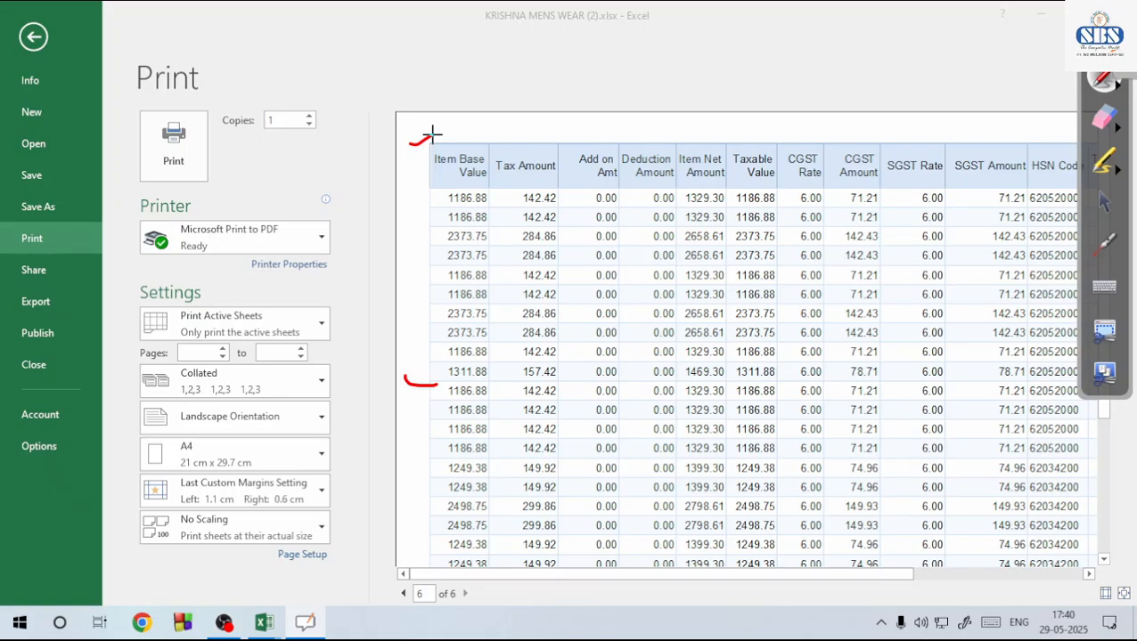
left_click(1104, 117)
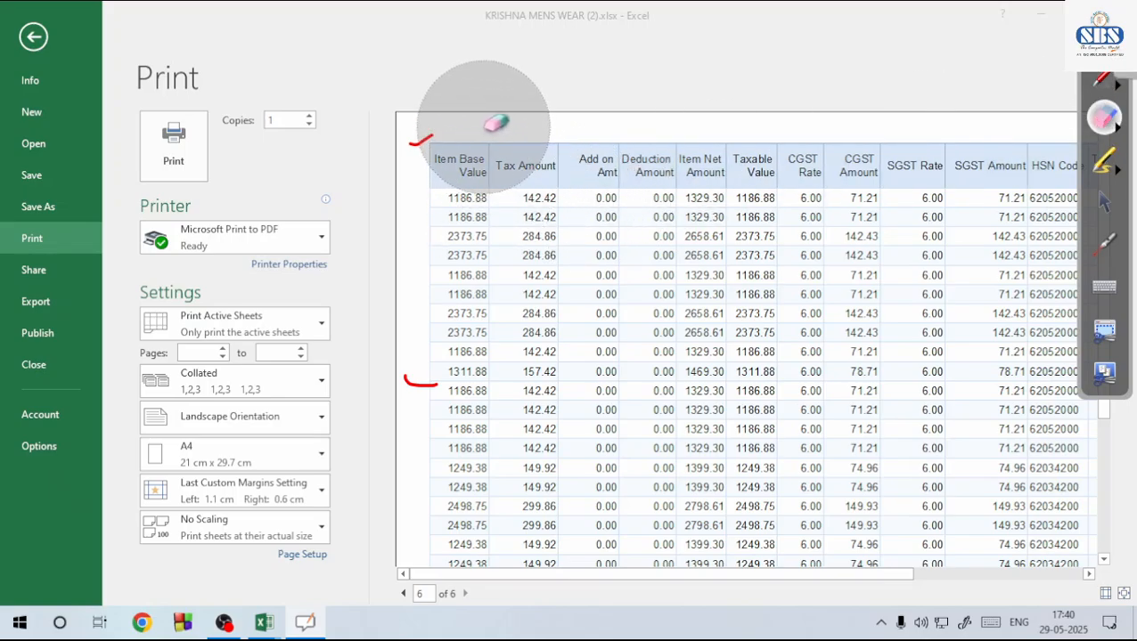
left_click_drag(496, 122, 406, 356)
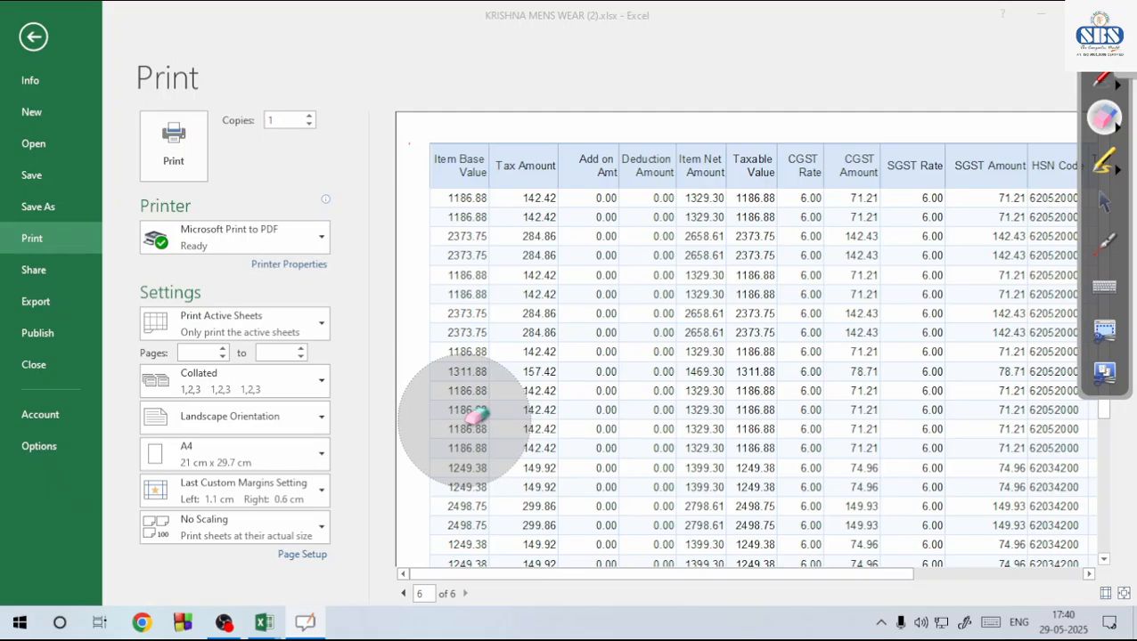
left_click(1103, 202)
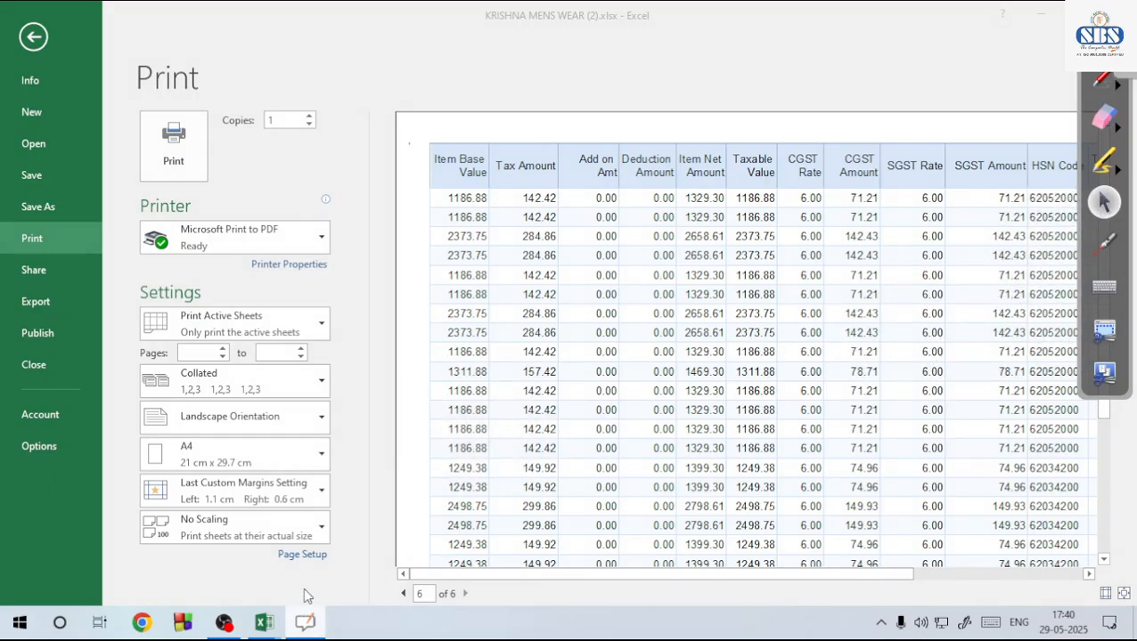
Set columns A and B ($A:$B) as the print title columns to repeat at the left of every page
left_click(34, 36)
key("Up")
key("Up")
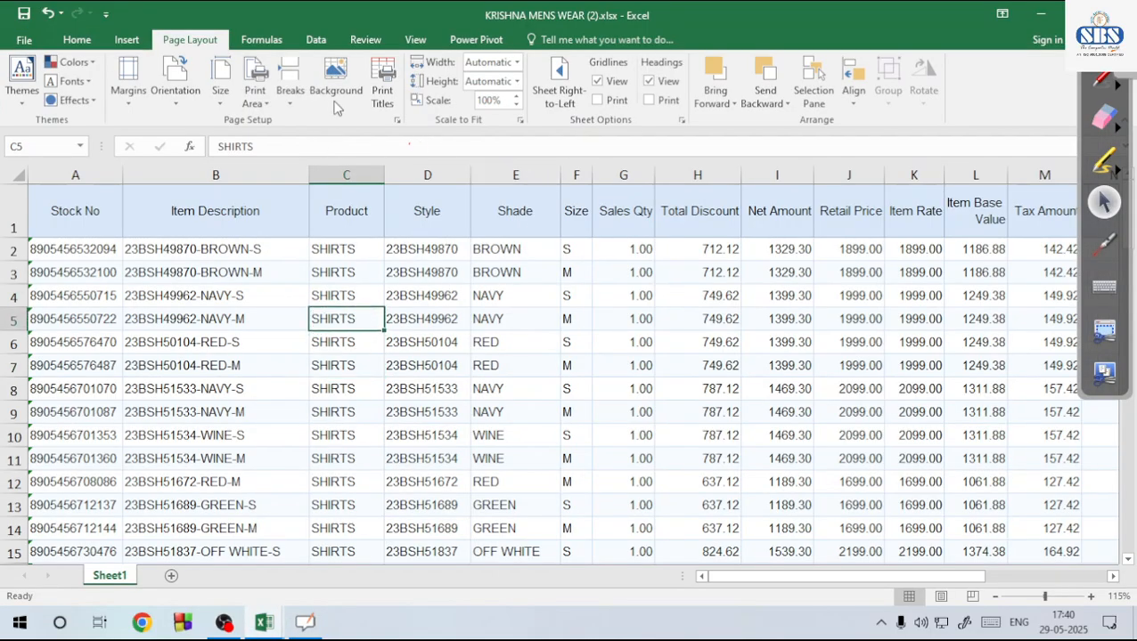
left_click(382, 89)
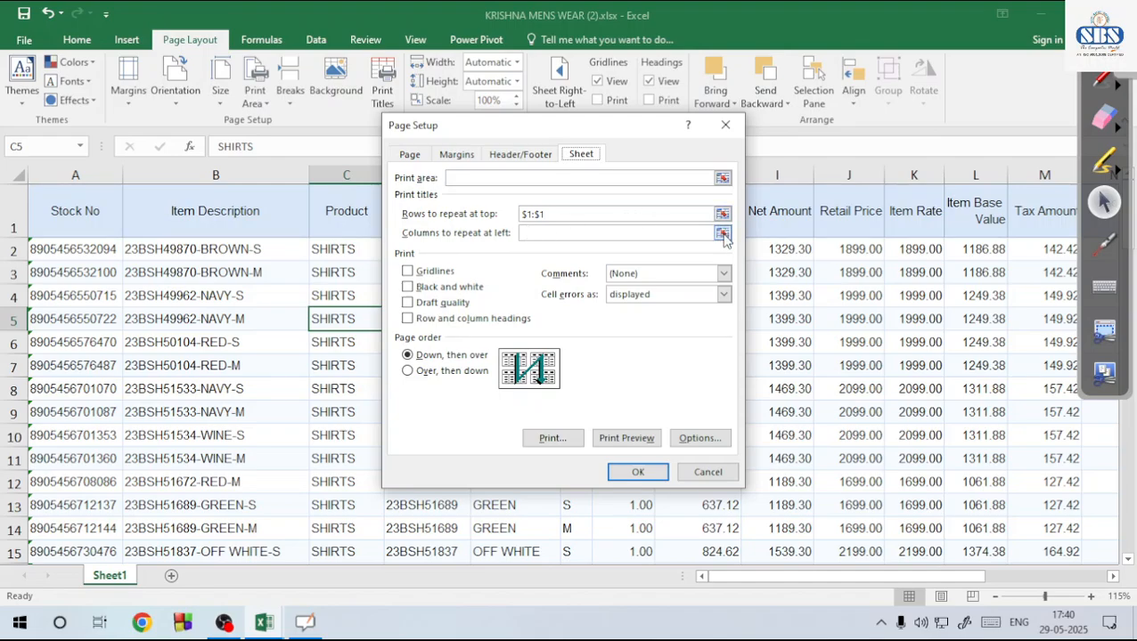
left_click(722, 233)
left_click_drag(71, 174, 169, 189)
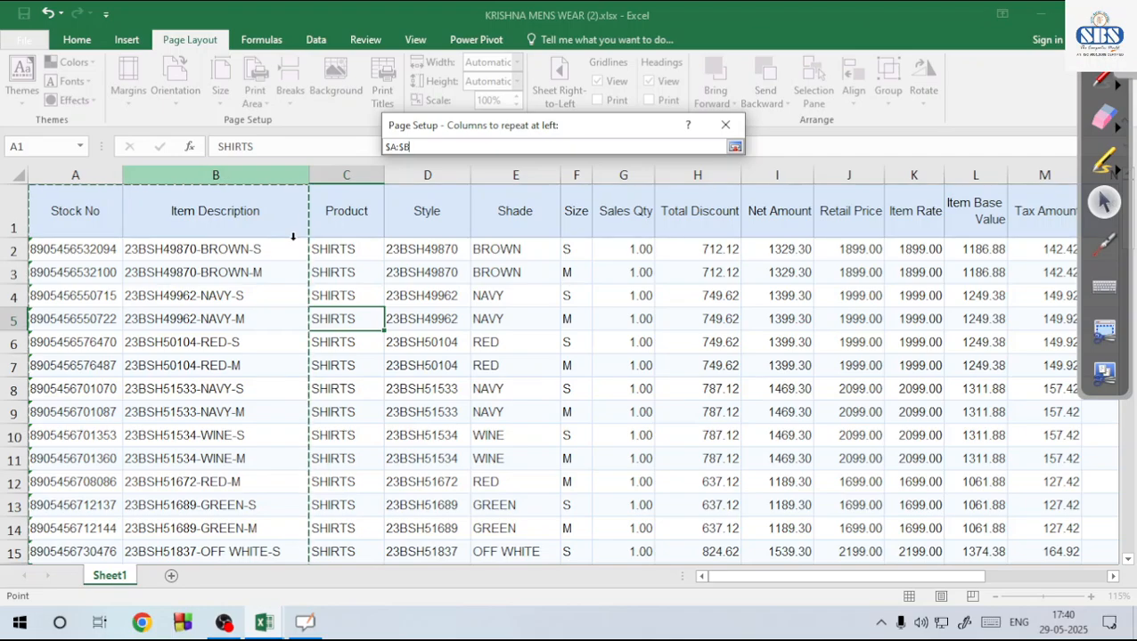
left_click(734, 146)
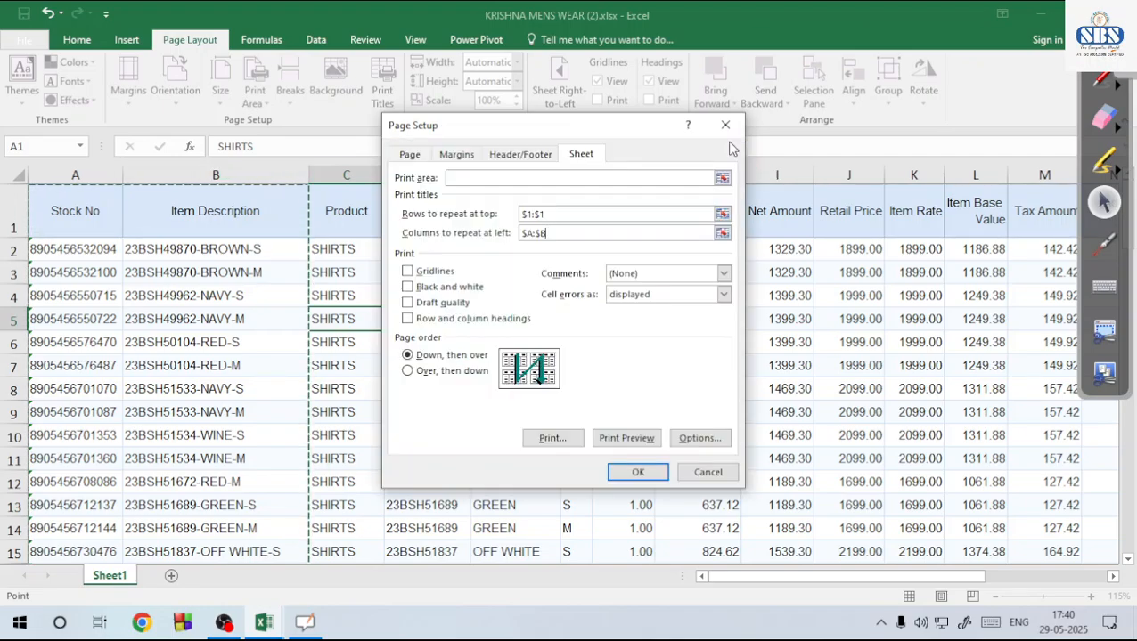
left_click(637, 472)
Preview the printout through page 8 to check that the heading row and the Stock No and Item Description columns repeat
left_click(428, 342)
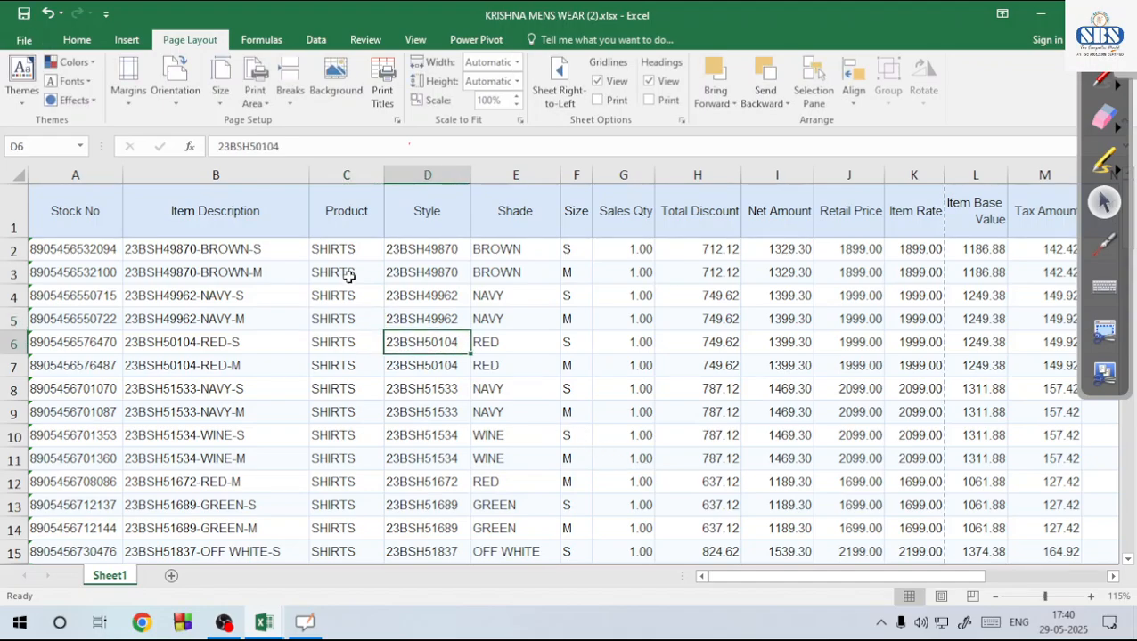
left_click(24, 40)
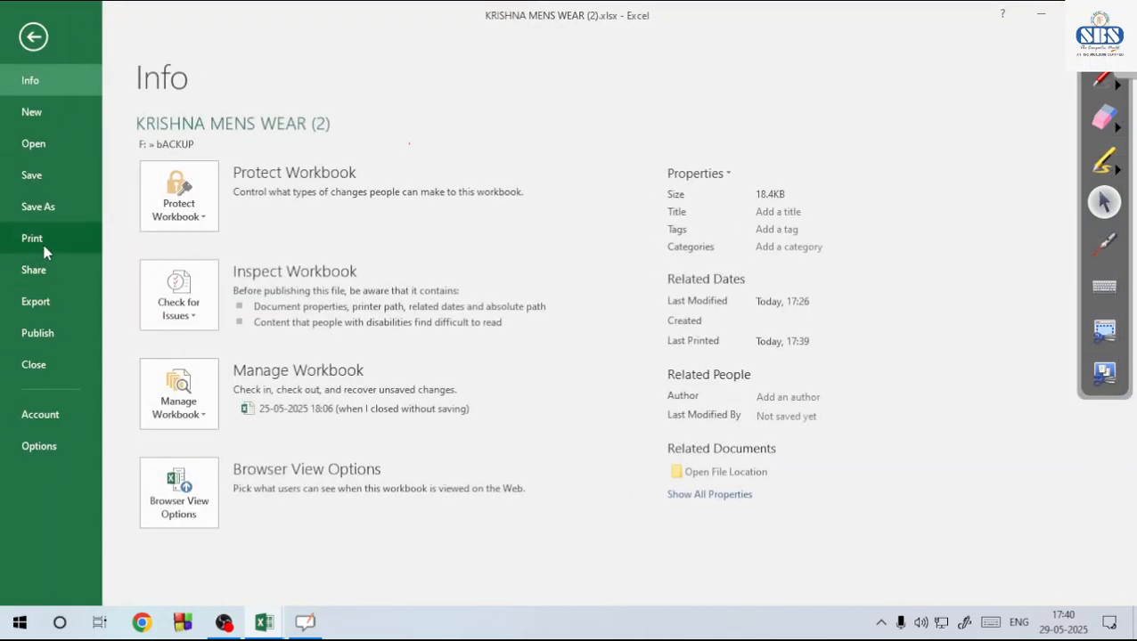
left_click(45, 249)
scroll(556, 359, "down", 1)
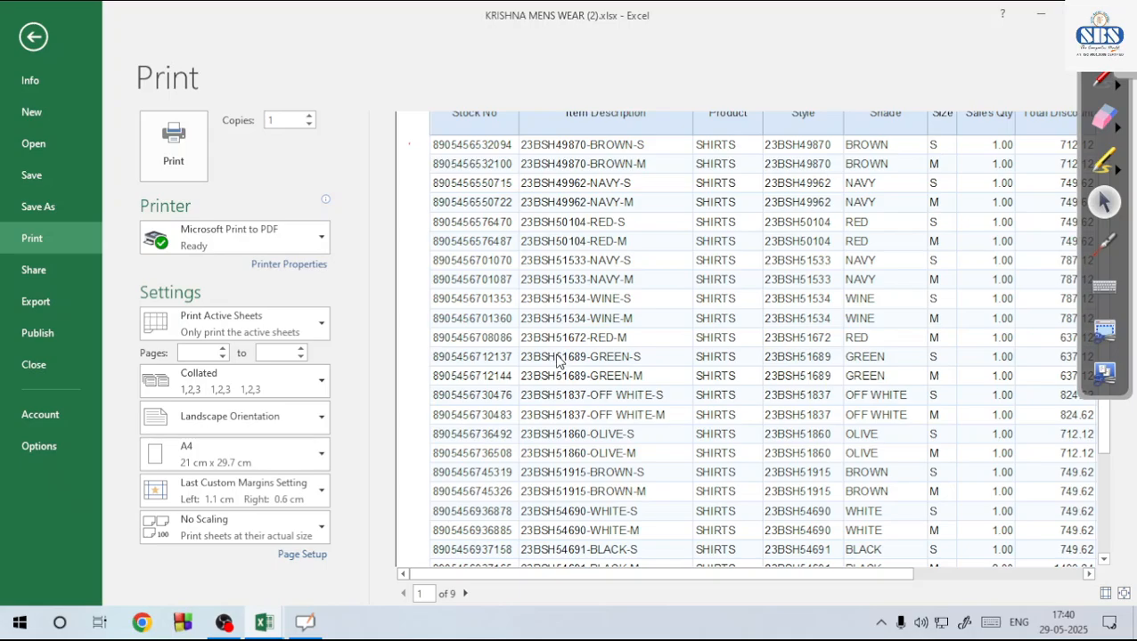
scroll(559, 360, "down", 1)
left_click(465, 593)
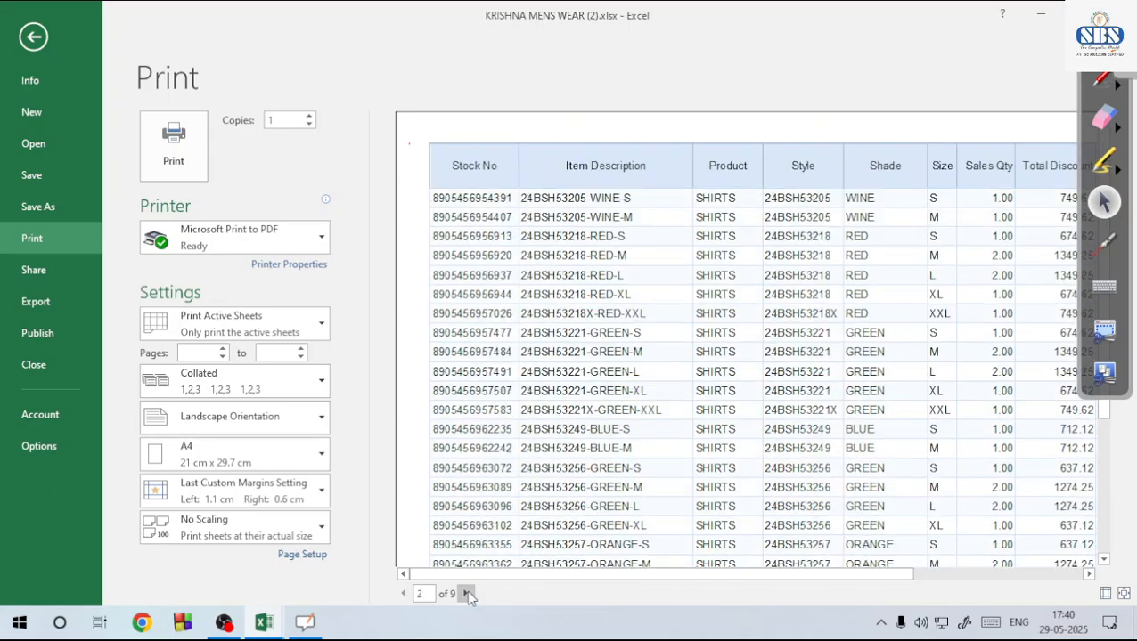
left_click(466, 593)
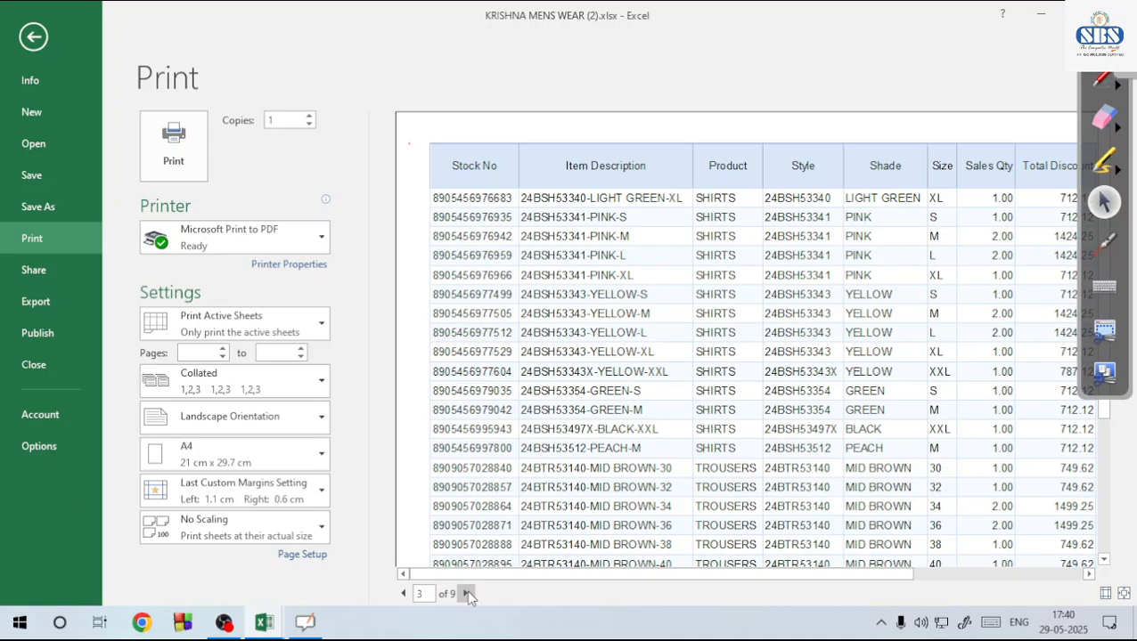
left_click(467, 594)
left_click(466, 593)
left_click(467, 593)
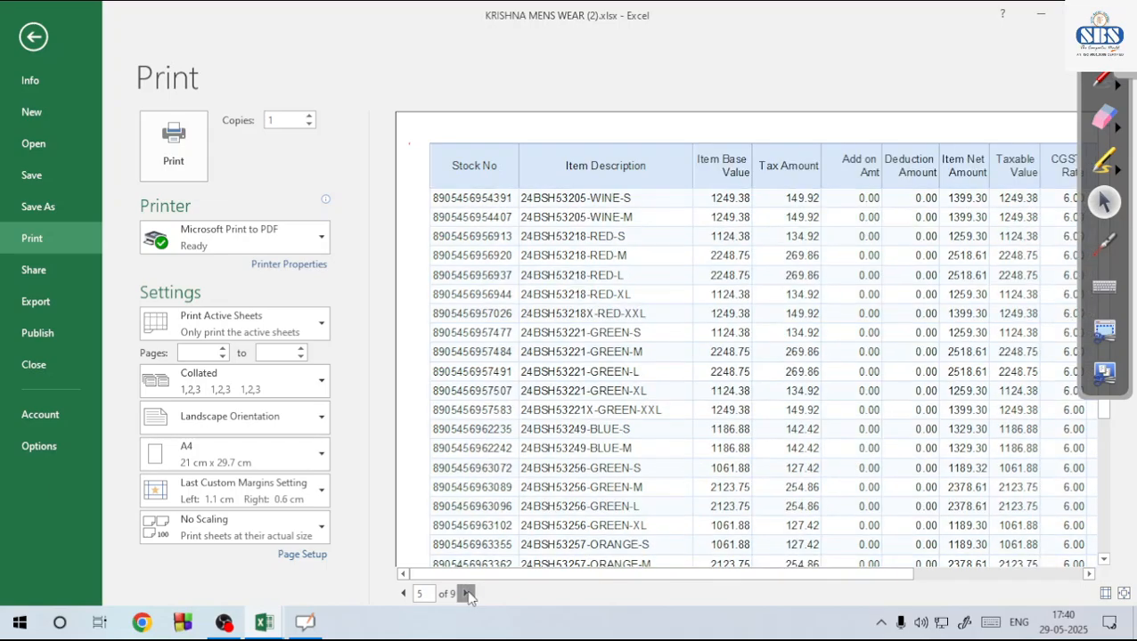
left_click_drag(844, 580, 1015, 577)
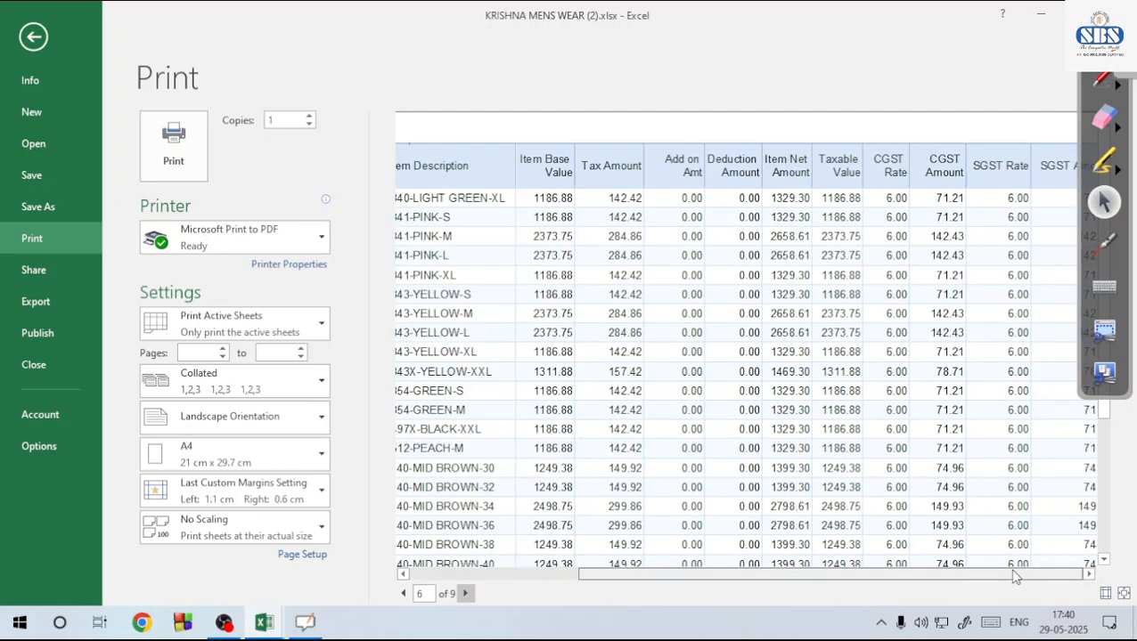
scroll(544, 443, "down", 5)
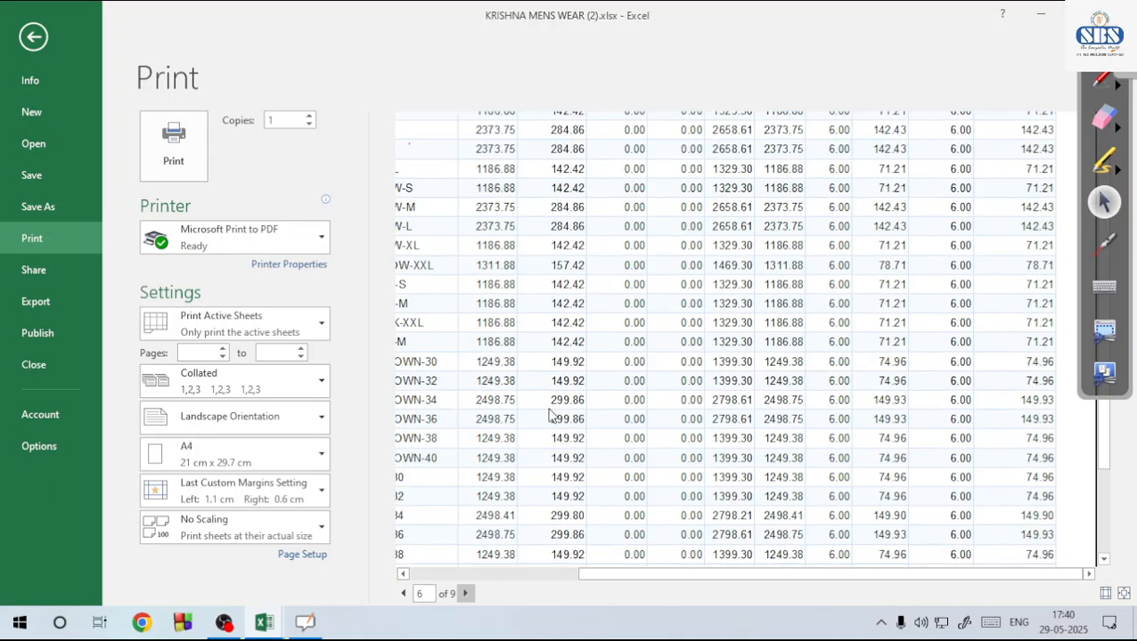
left_click(464, 593)
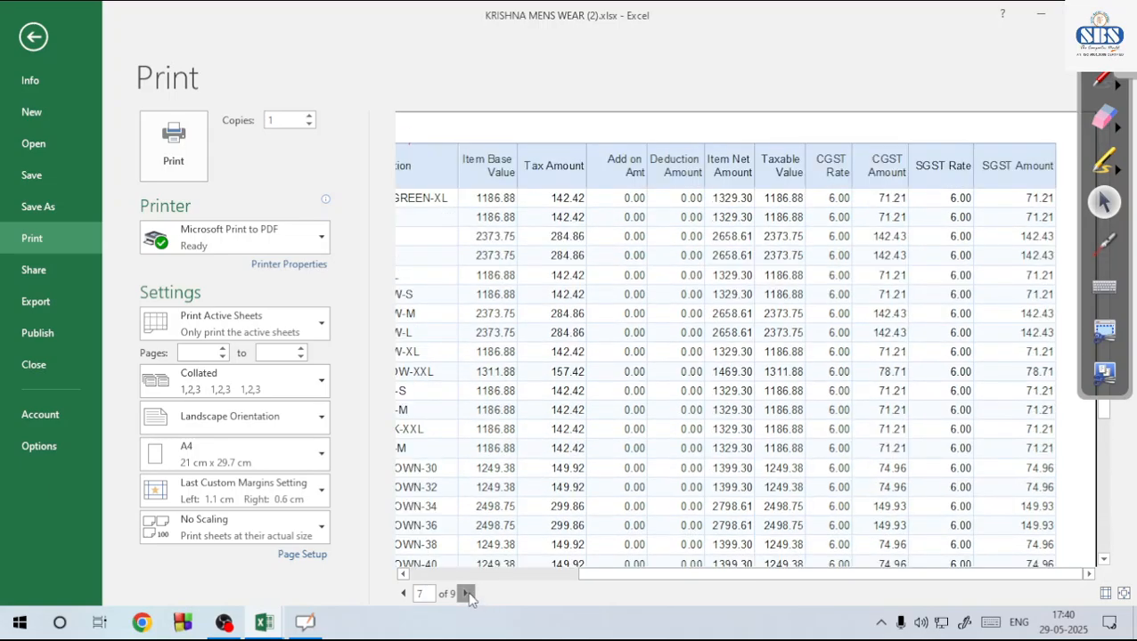
left_click(464, 594)
left_click_drag(686, 575, 492, 572)
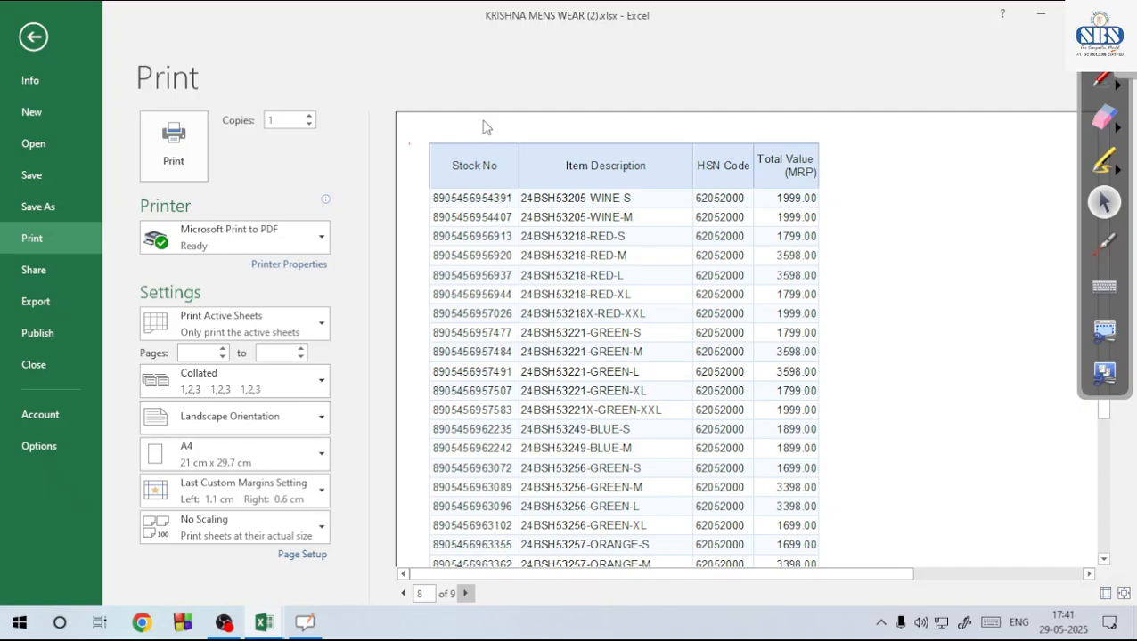
key("Escape")
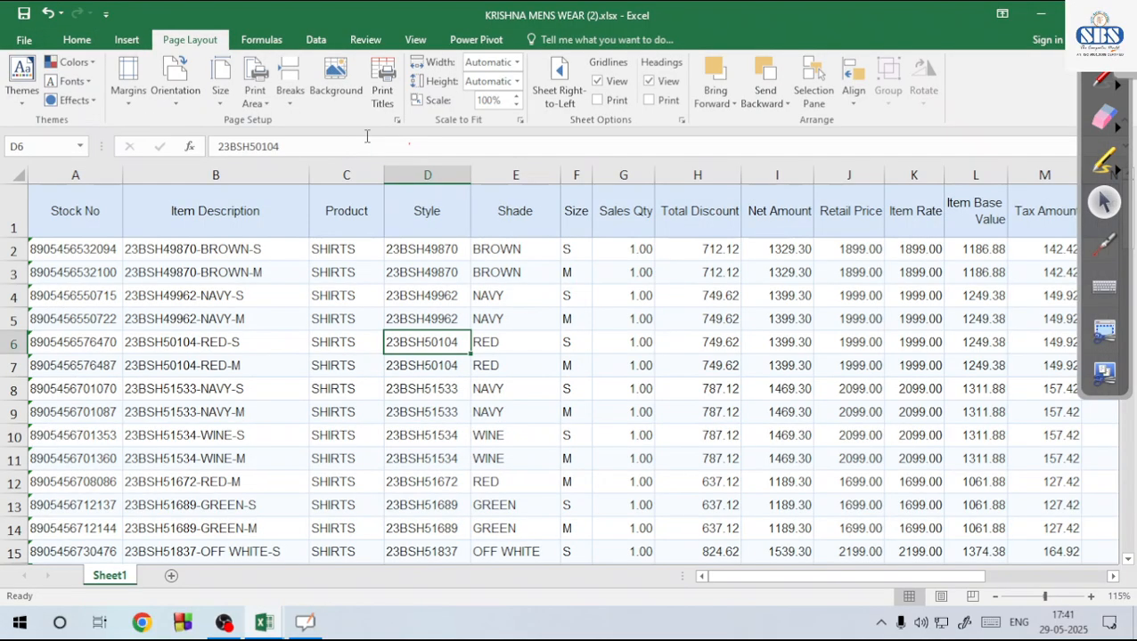
Clear both print title settings, the rows to repeat at top and the columns to repeat at left
left_click(382, 85)
left_click(554, 214)
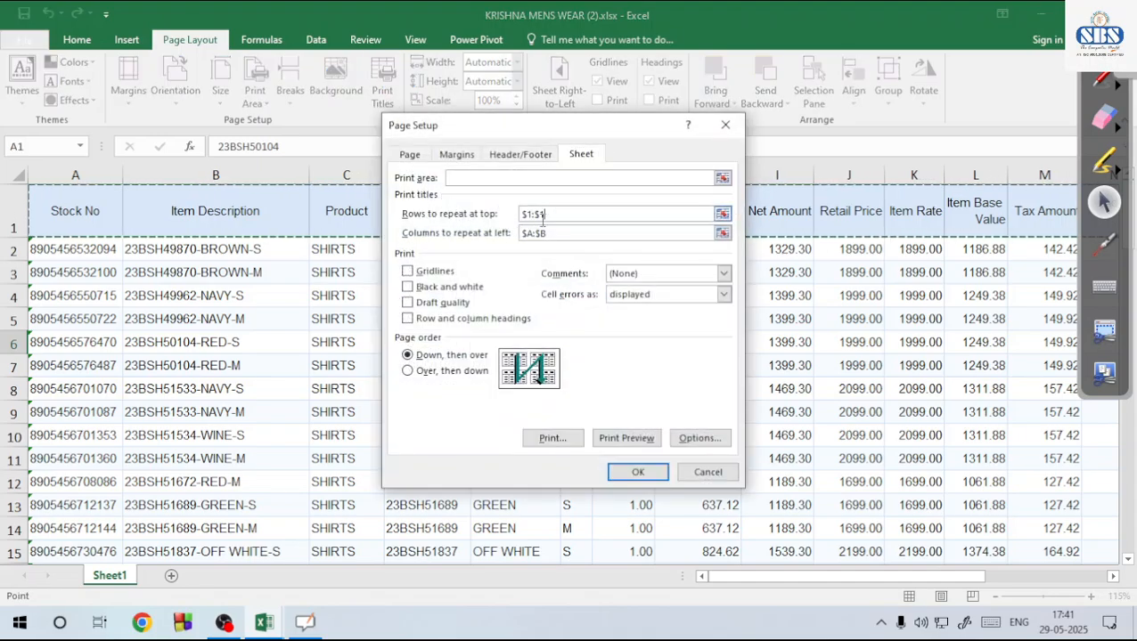
left_click(548, 233)
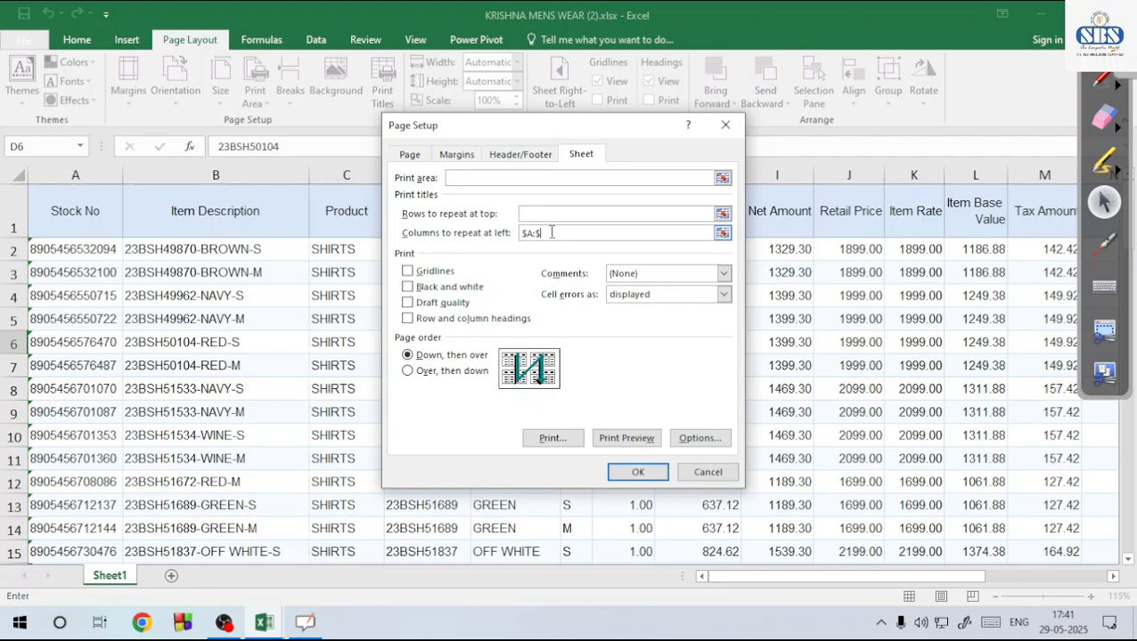
type("$")
left_click(641, 473)
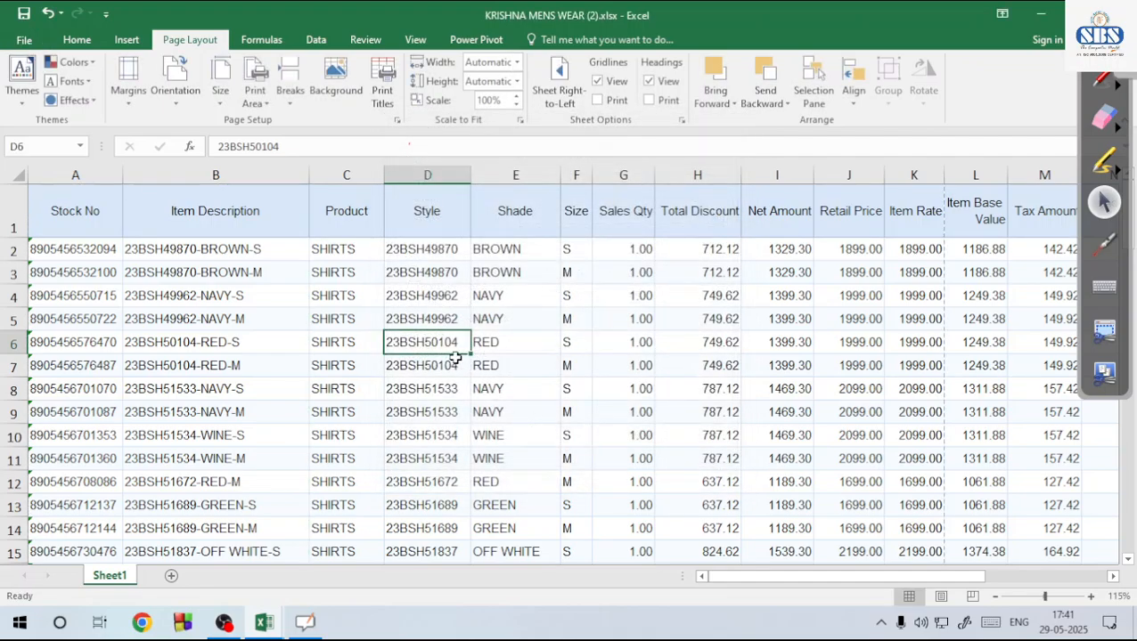
Preview pages 1 and 2 of the printout to check the pages without print titles
left_click(23, 49)
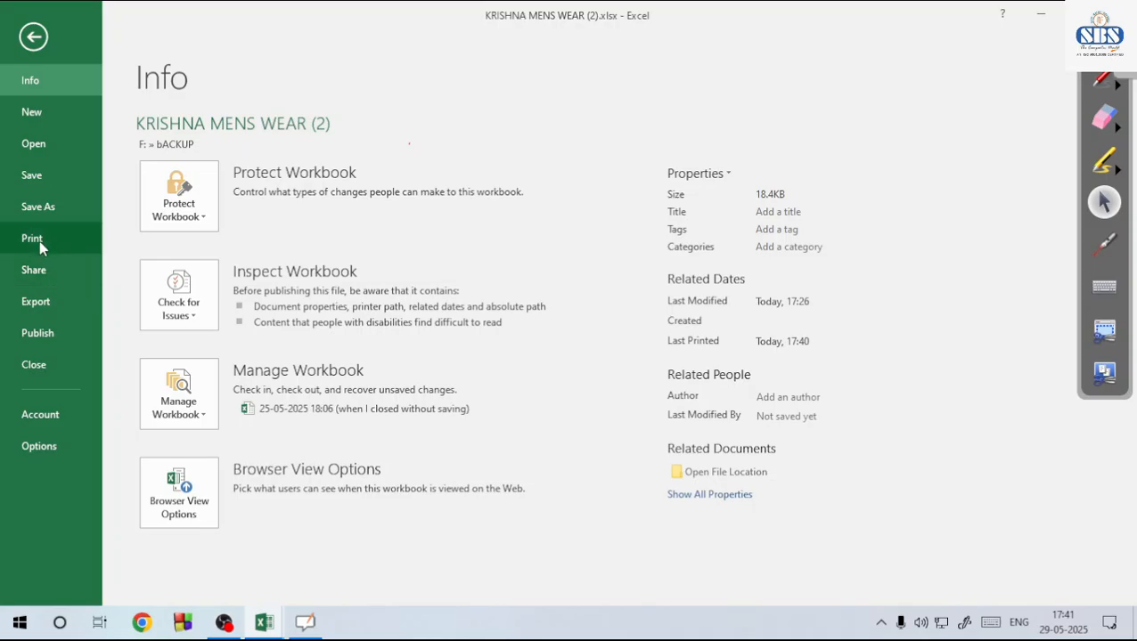
left_click(38, 238)
scroll(577, 230, "down", 5)
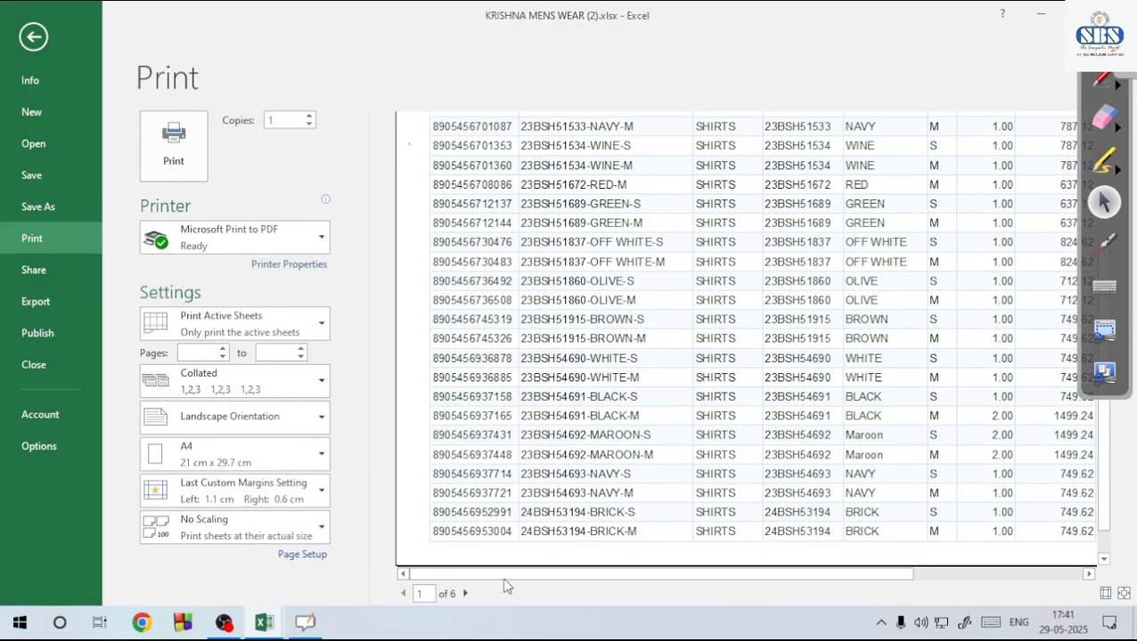
left_click(464, 593)
scroll(547, 189, "up", 3)
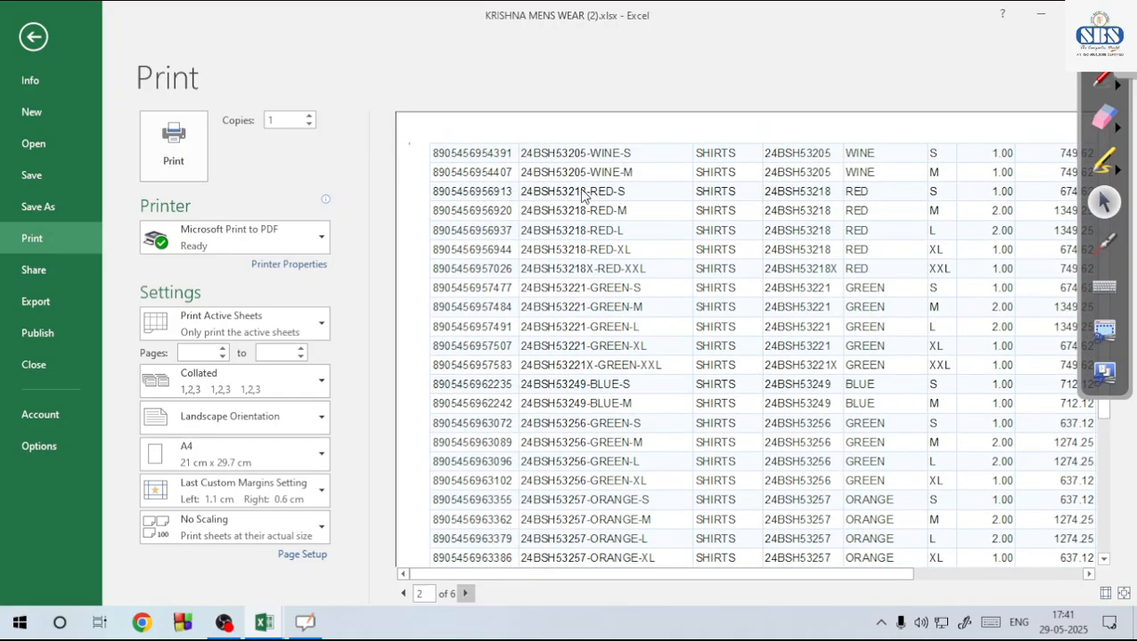
key("Escape")
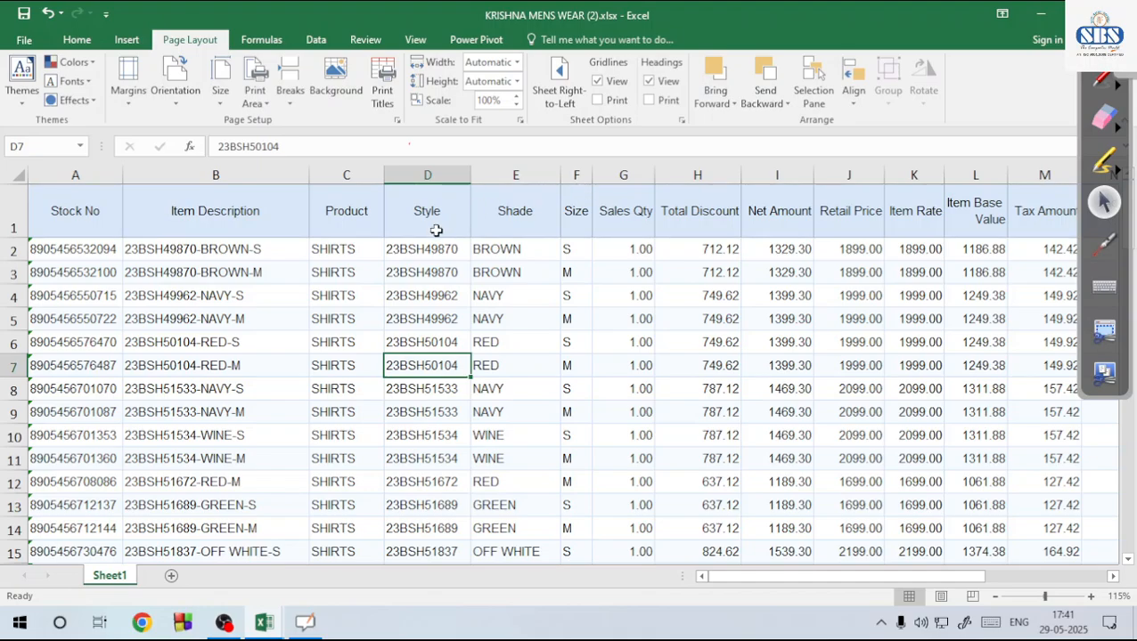
left_click(436, 230)
left_click(382, 90)
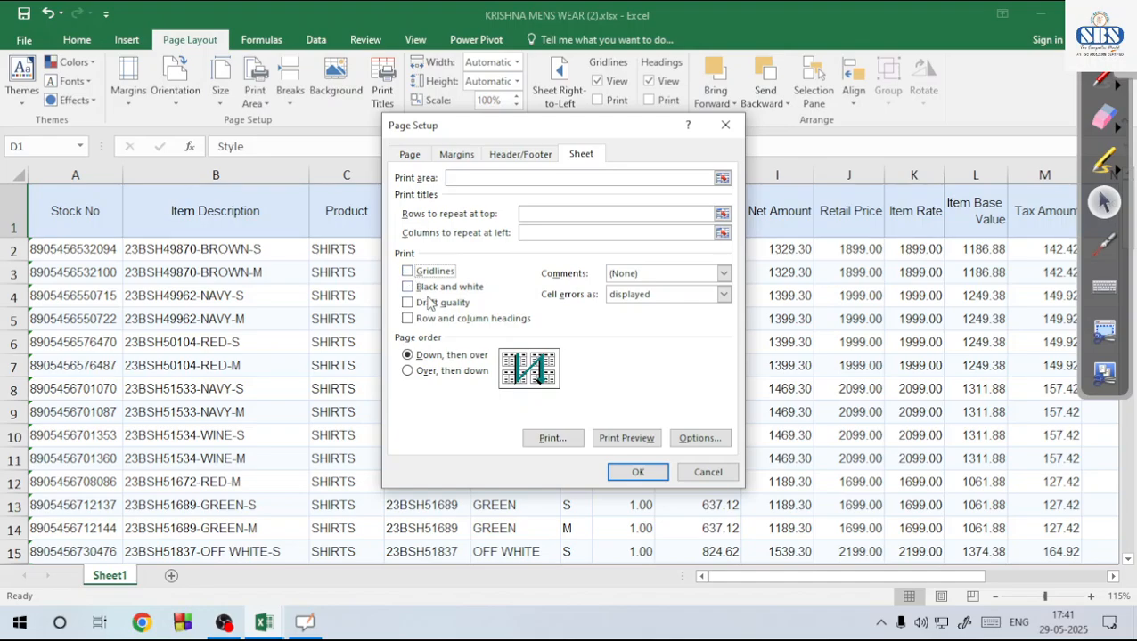
left_click(628, 472)
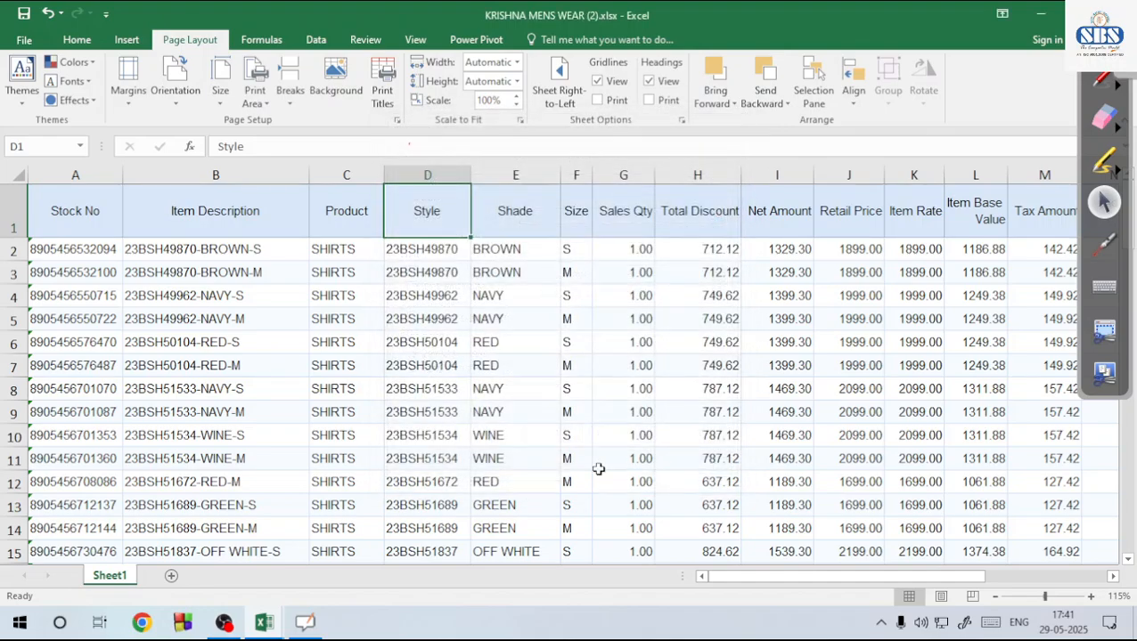
Open the recent workbook RegionSales.xlsx
left_click(25, 39)
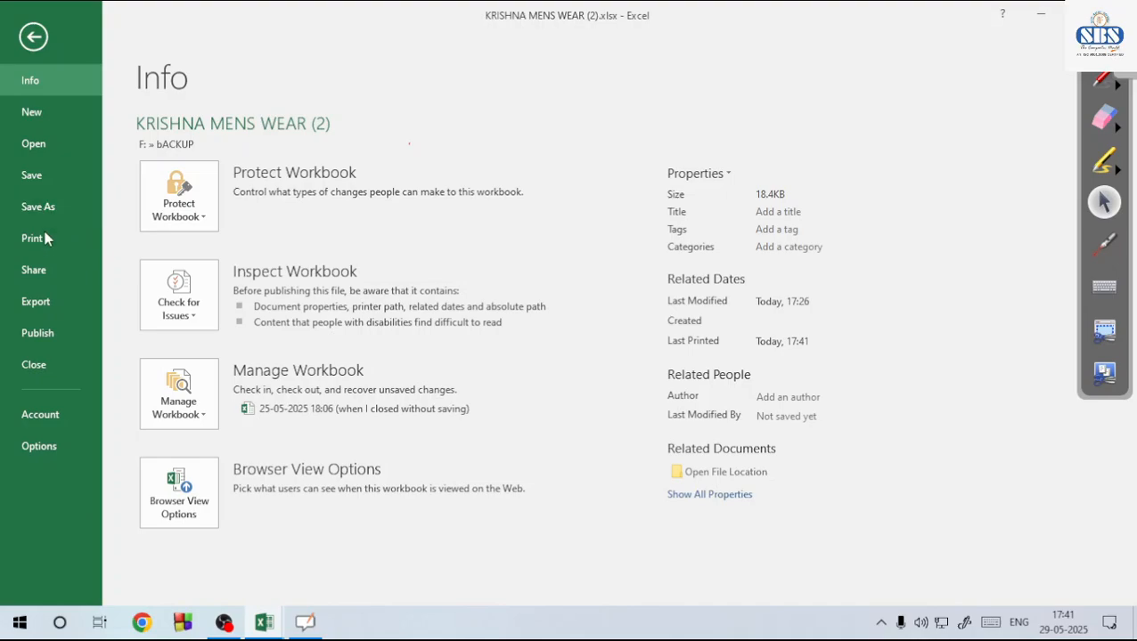
left_click(36, 145)
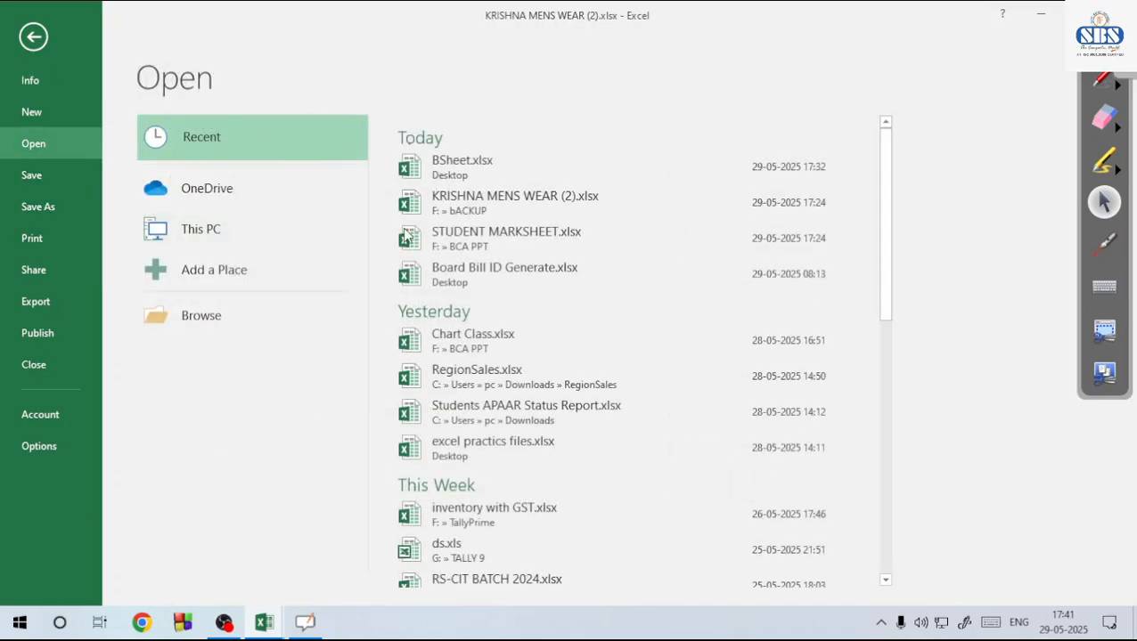
left_click(465, 249)
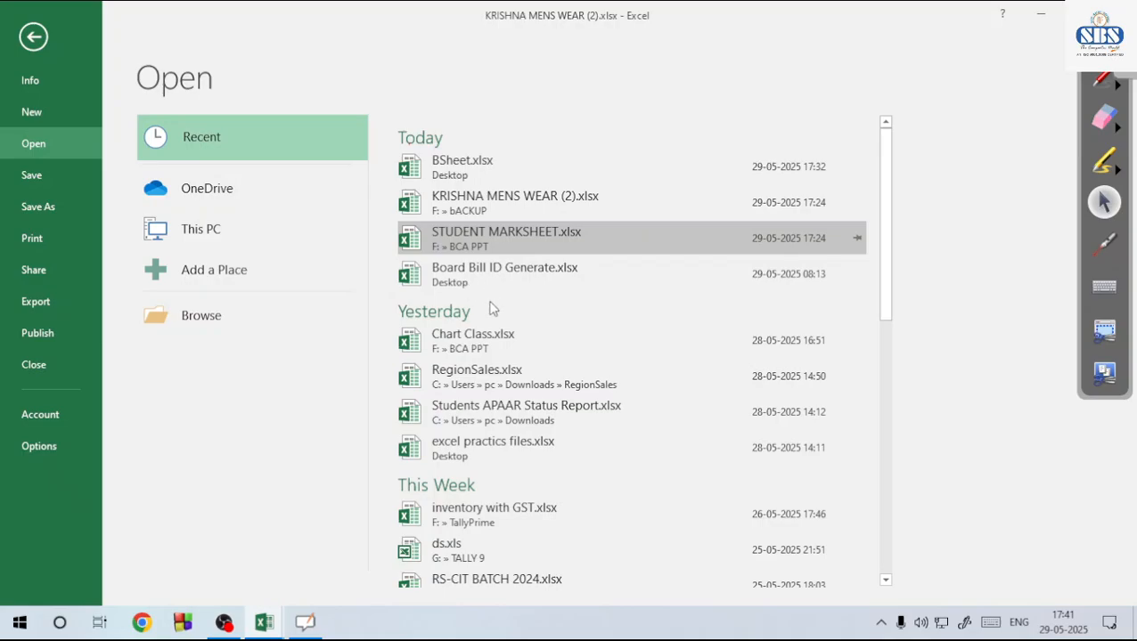
left_click(497, 378)
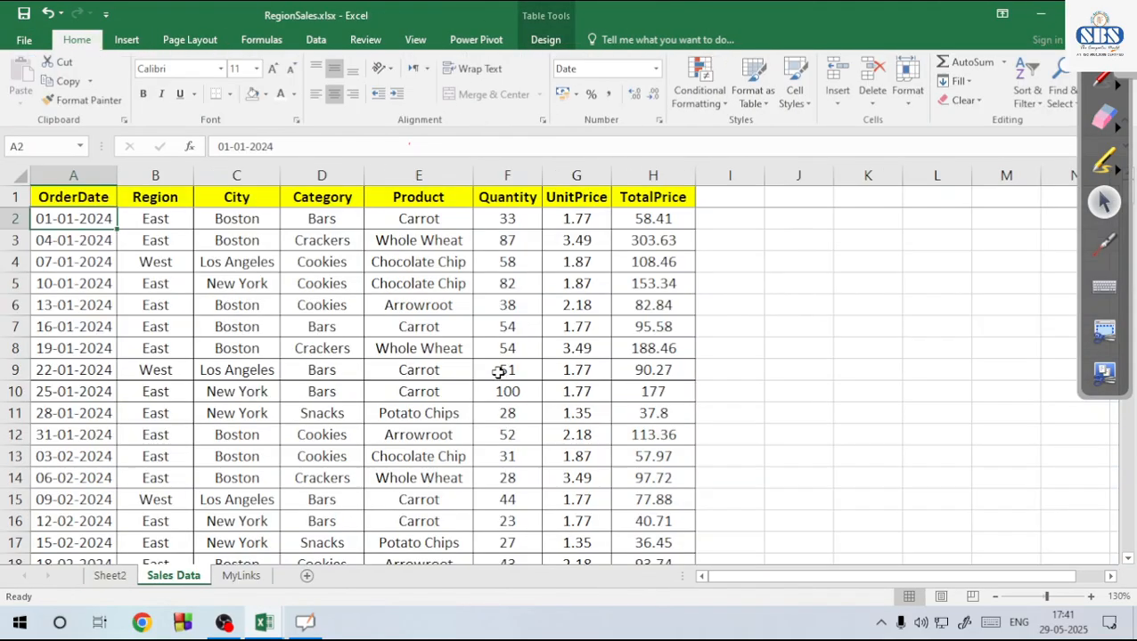
Remove all cell borders from the whole sales table, including its heading row
left_click(333, 305)
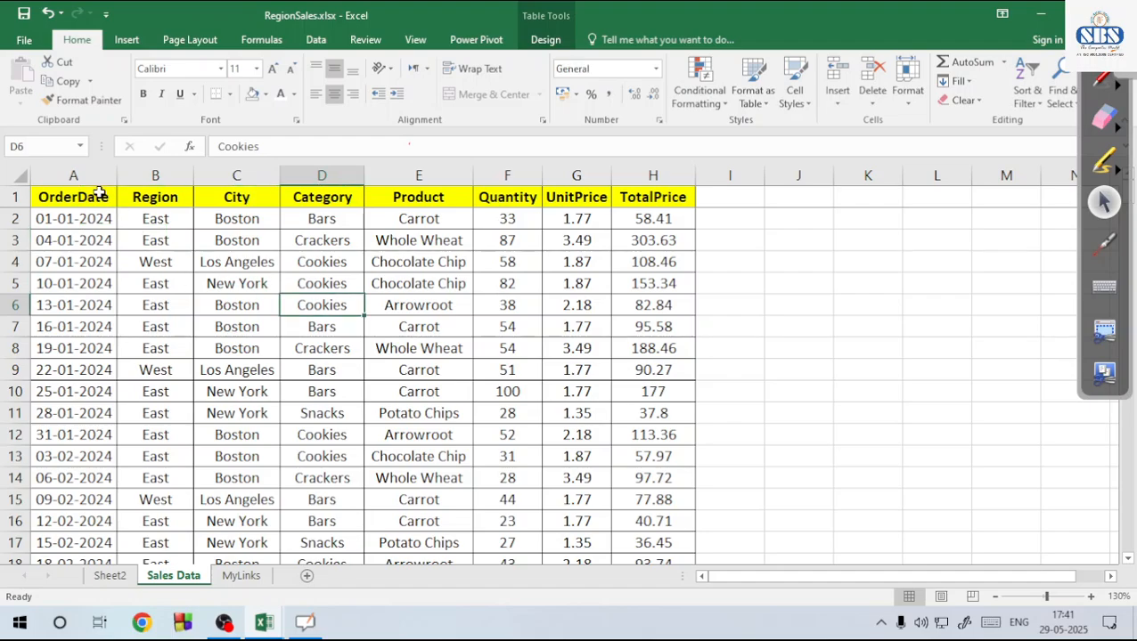
left_click_drag(101, 190, 668, 474)
left_click(576, 392)
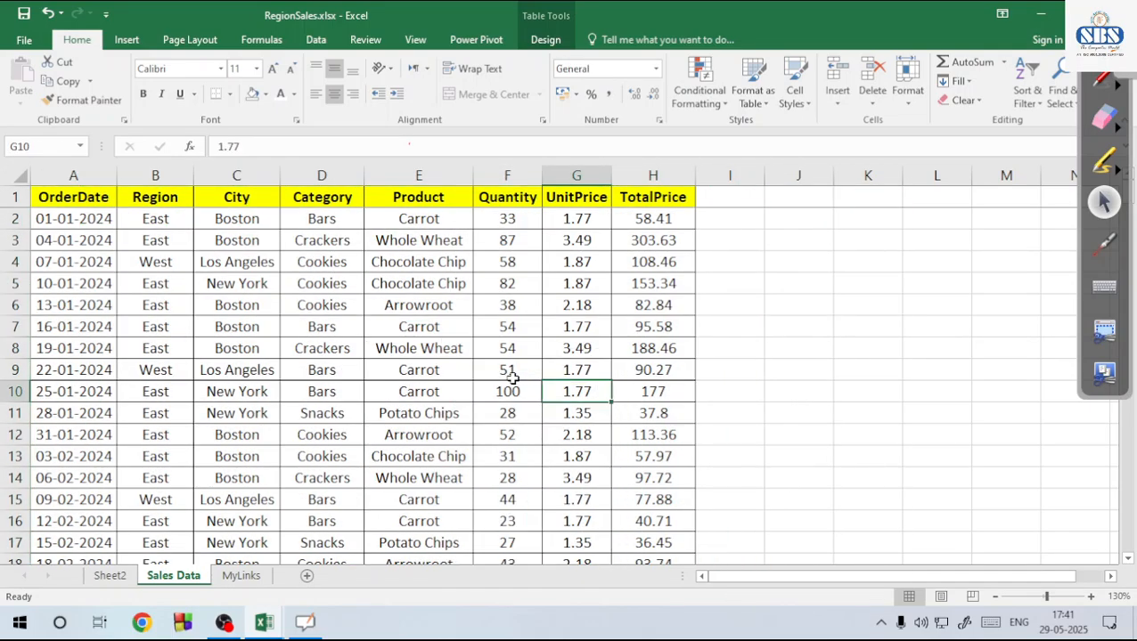
left_click(63, 189)
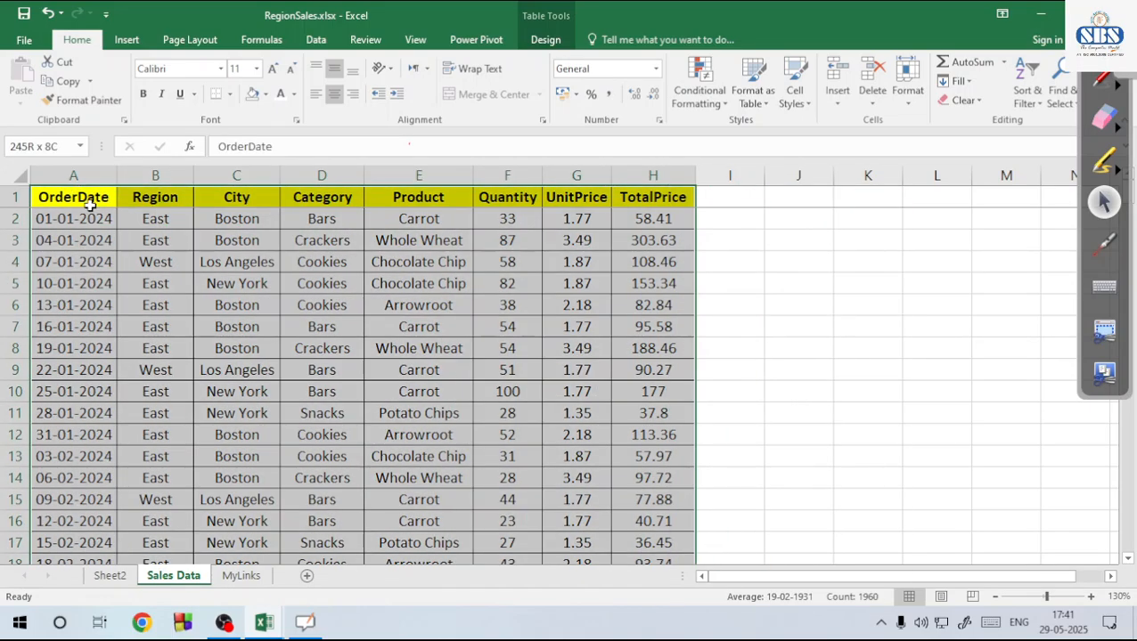
left_click(230, 94)
left_click(291, 218)
left_click(299, 286)
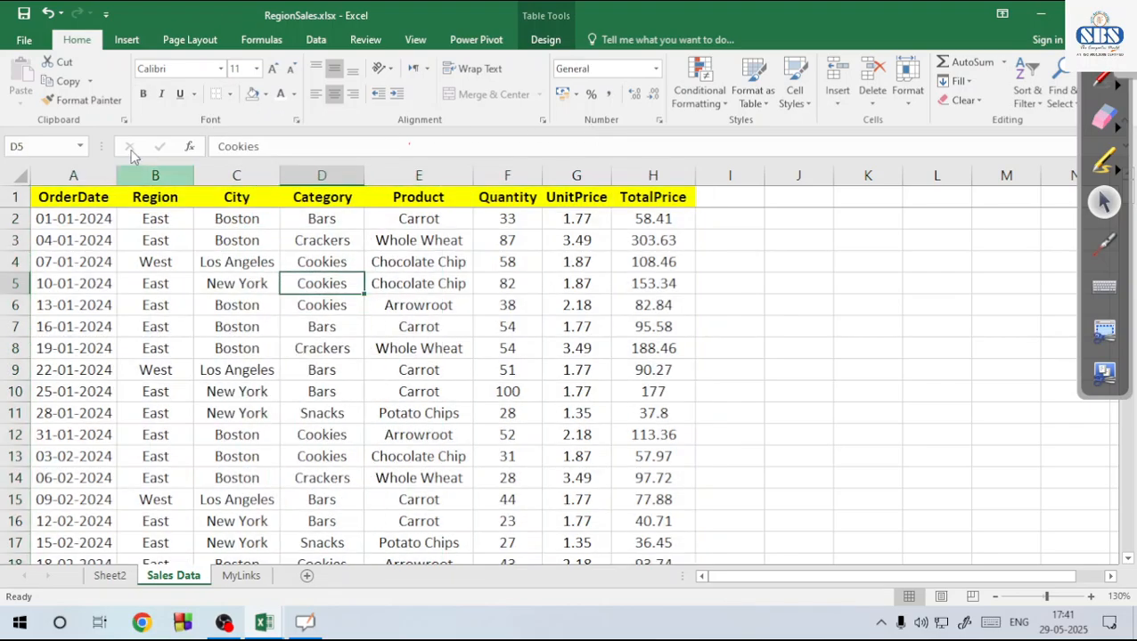
Preview page 1 of the Sales Data printout to check how the table prints without borders
left_click(27, 41)
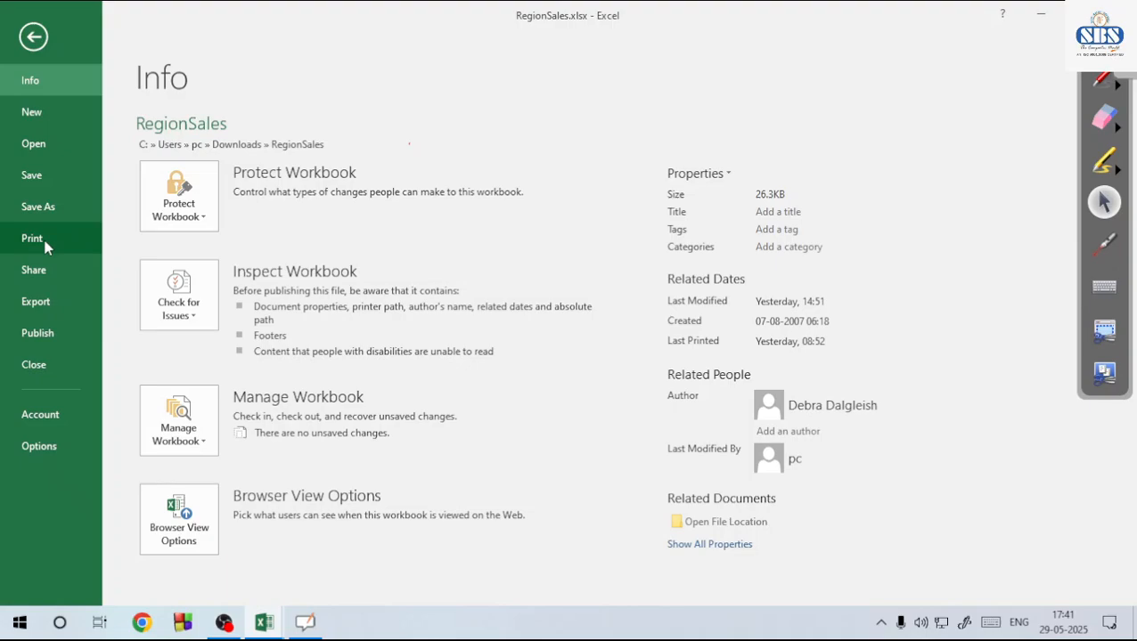
left_click(32, 239)
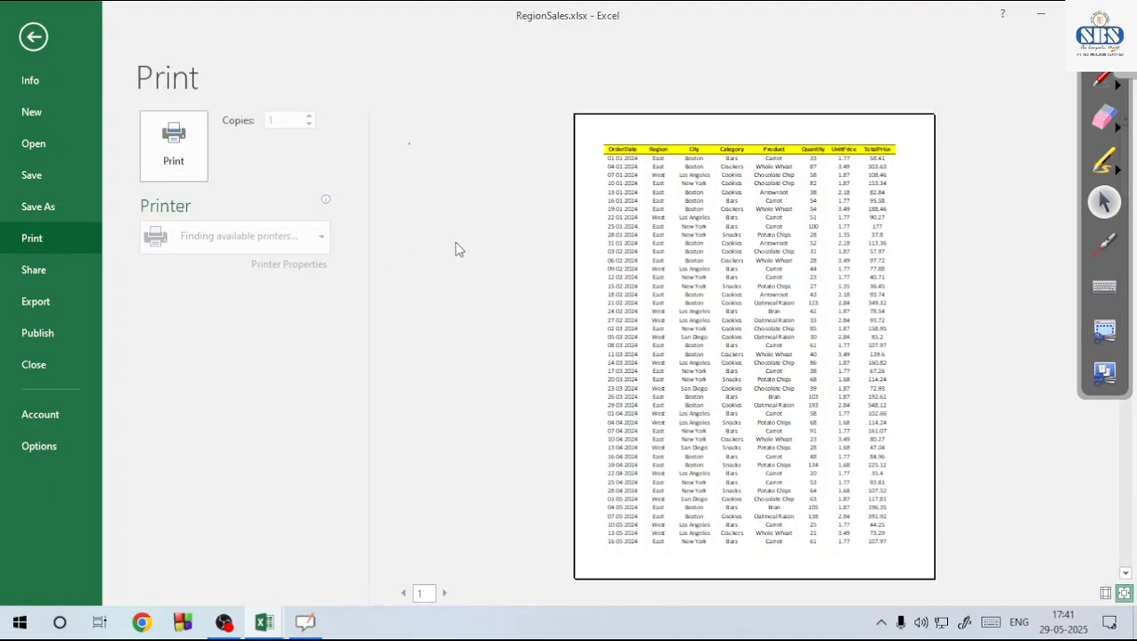
left_click(763, 242)
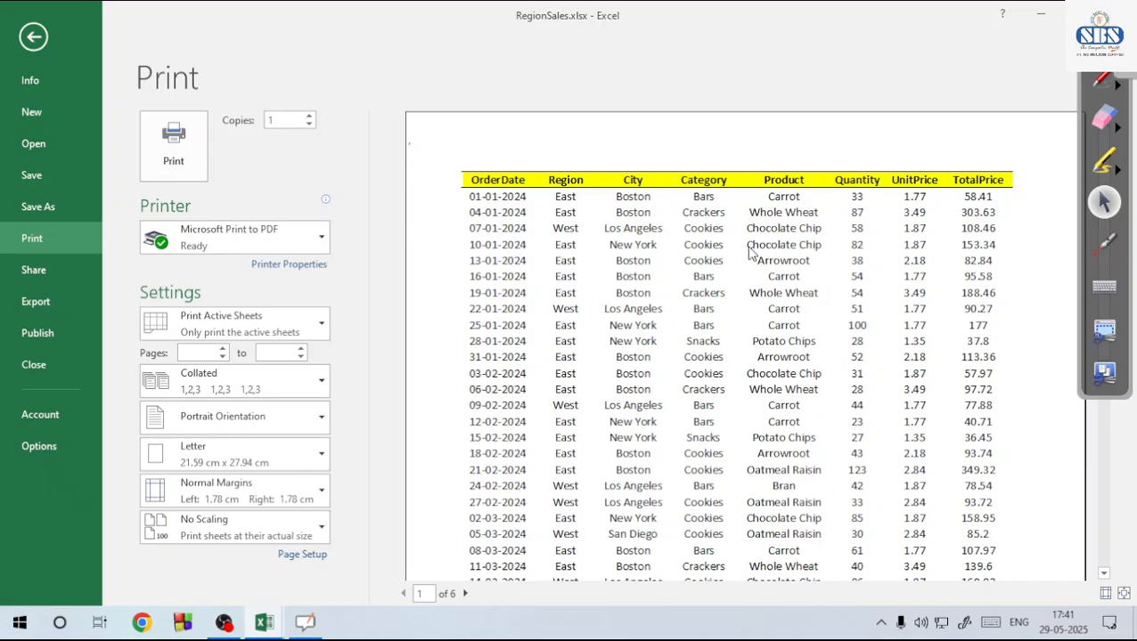
key("Escape")
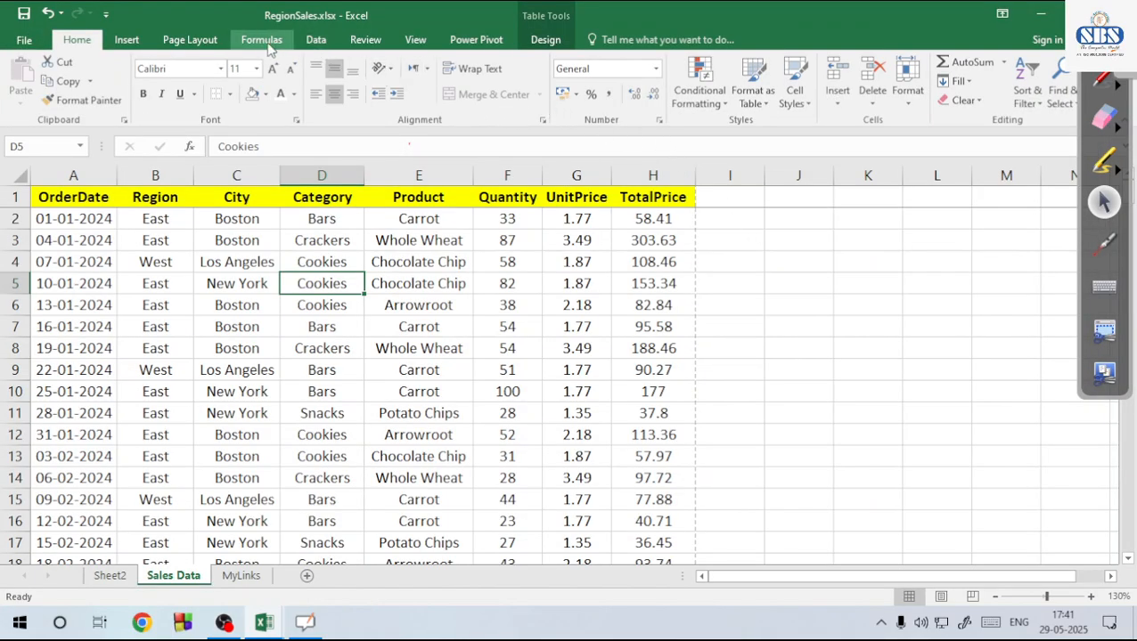
Hide the worksheet gridlines on Sales Data, toggle their display a few times to compare, and leave them hidden
left_click(189, 39)
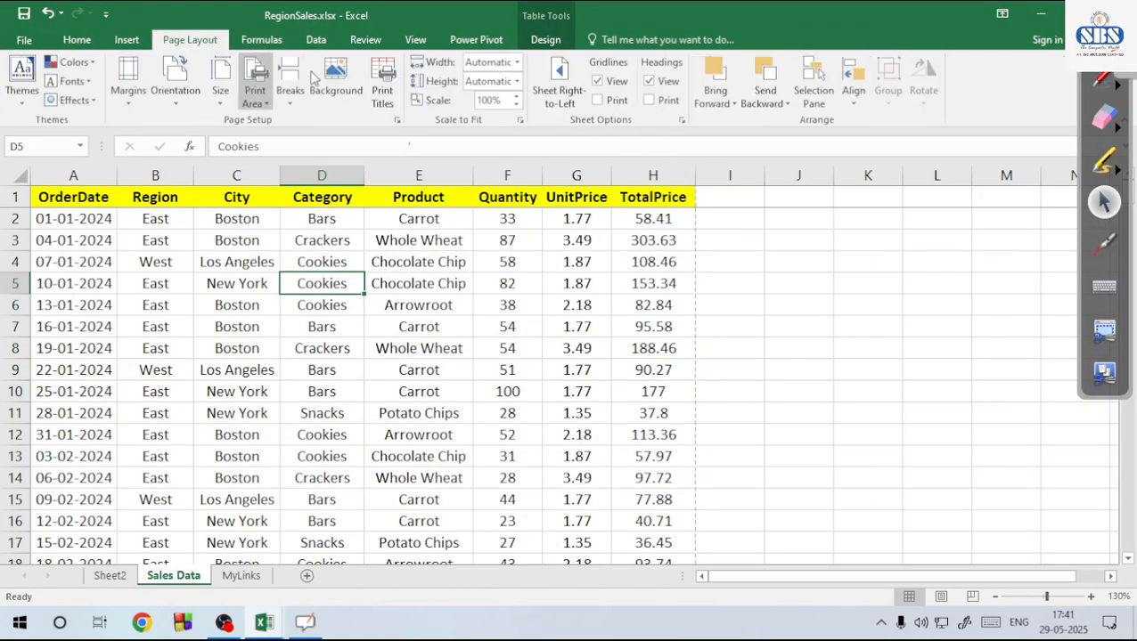
left_click(605, 82)
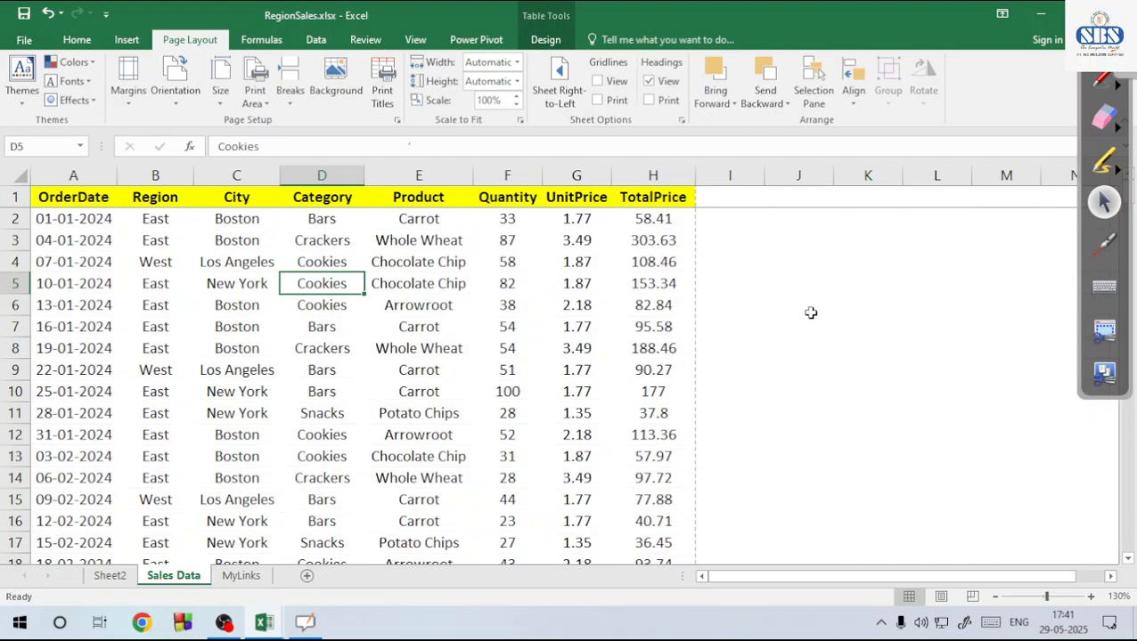
left_click(798, 263)
left_click(799, 349)
left_click(798, 240)
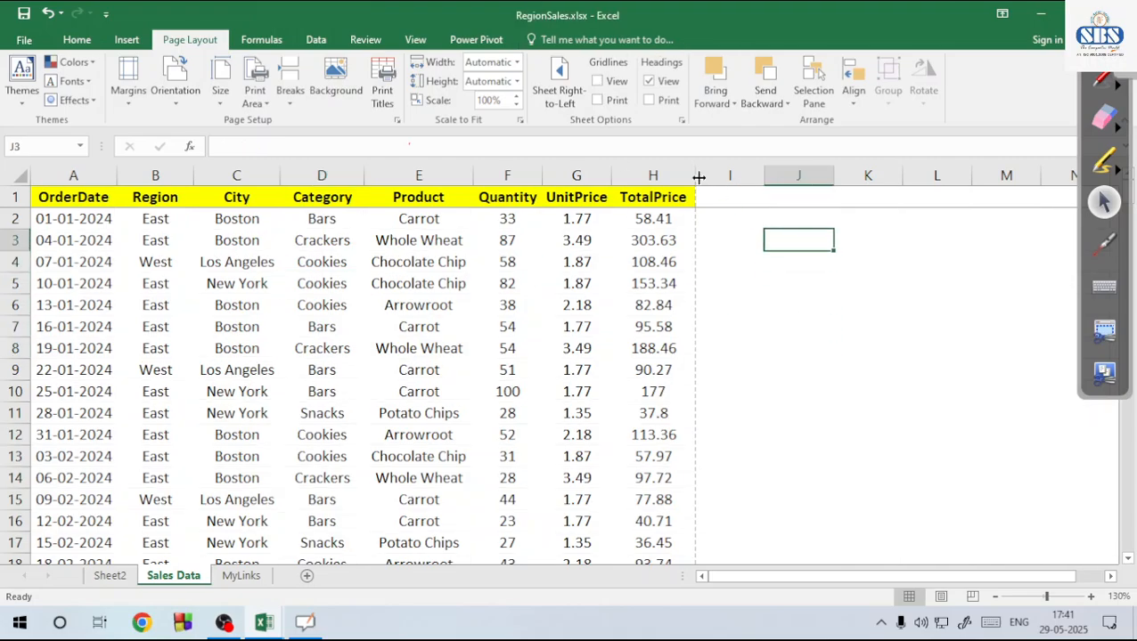
left_click(607, 83)
left_click(597, 82)
left_click(597, 81)
left_click(597, 81)
left_click(597, 81)
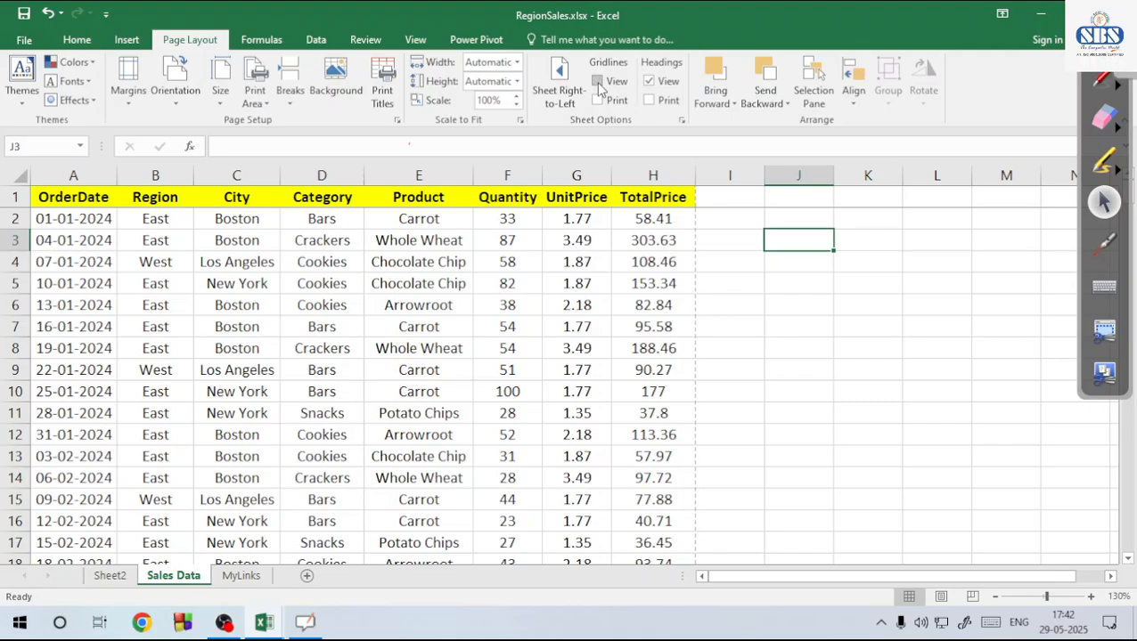
left_click(598, 82)
Turn on gridline printing for the Sales Data sheet and check the lines in the print preview
left_click(597, 100)
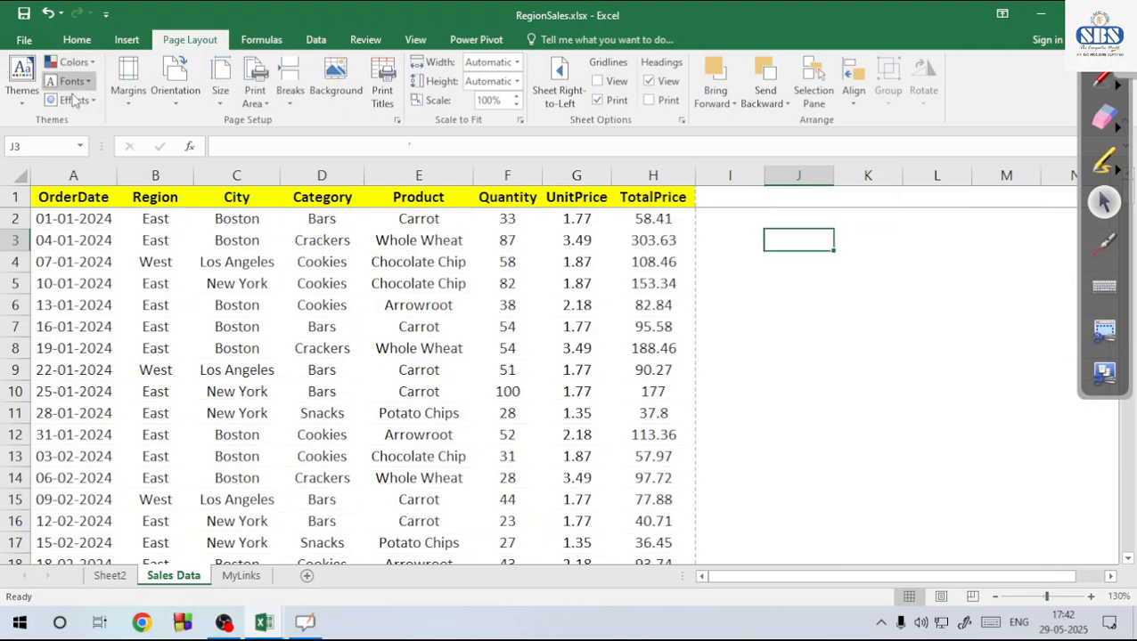
left_click(794, 385)
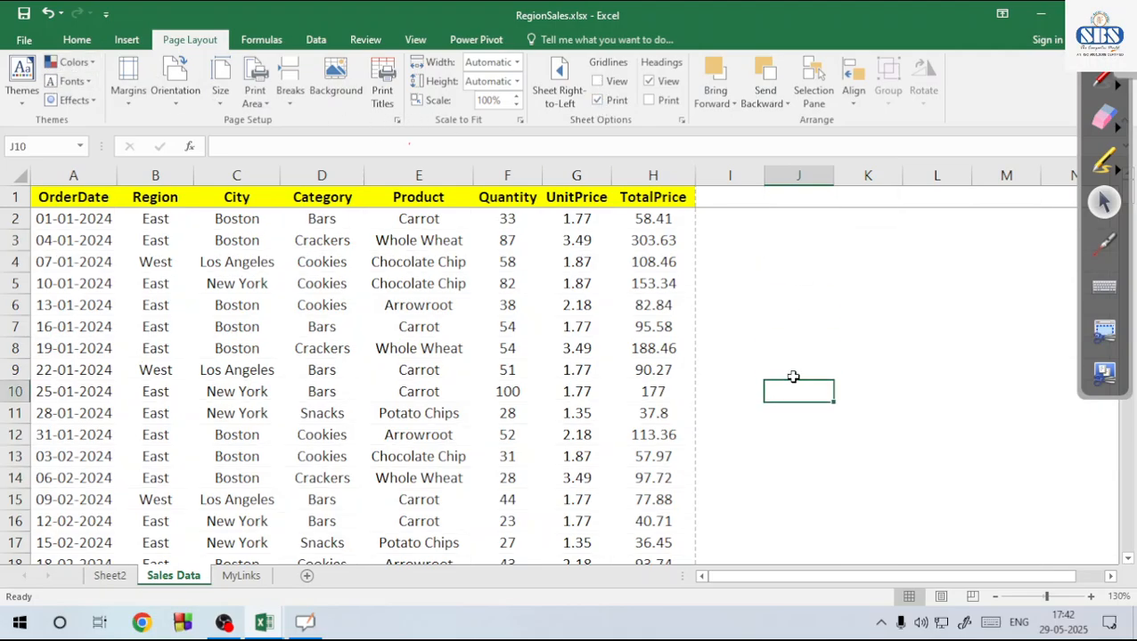
left_click(25, 39)
left_click(49, 238)
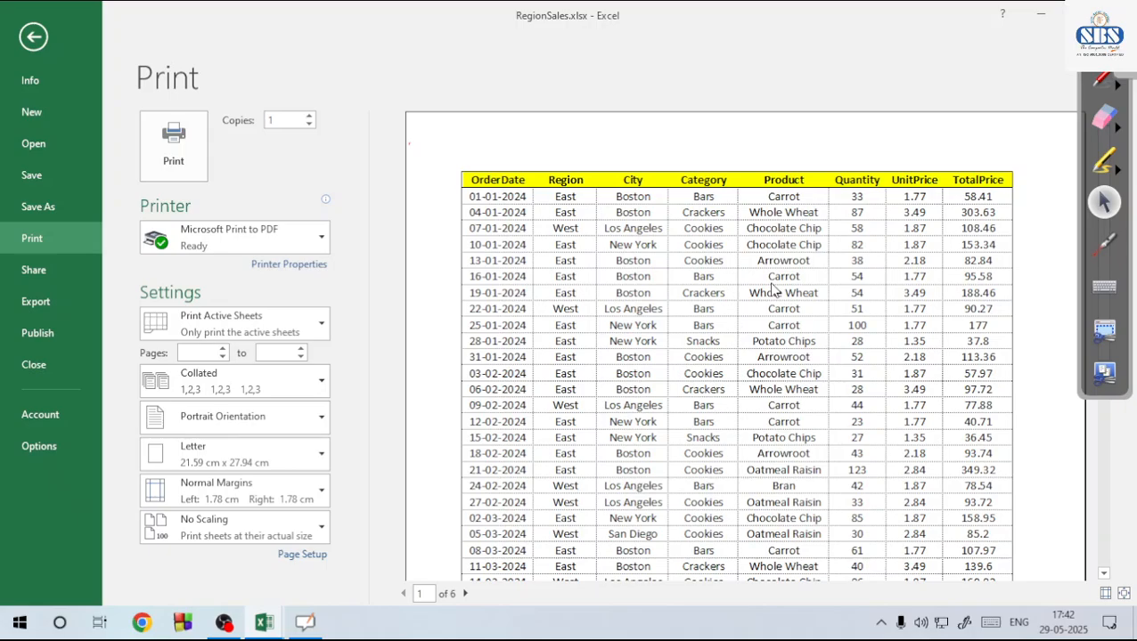
key("Escape")
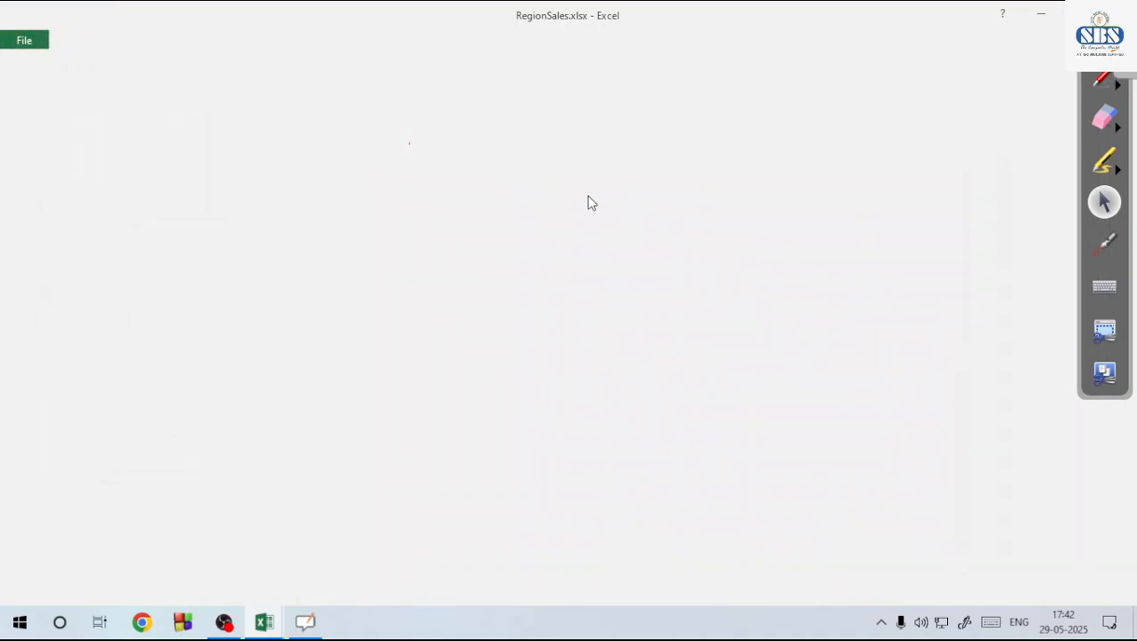
Show the worksheet gridlines again and undo the border removal on the sales table
left_click(599, 81)
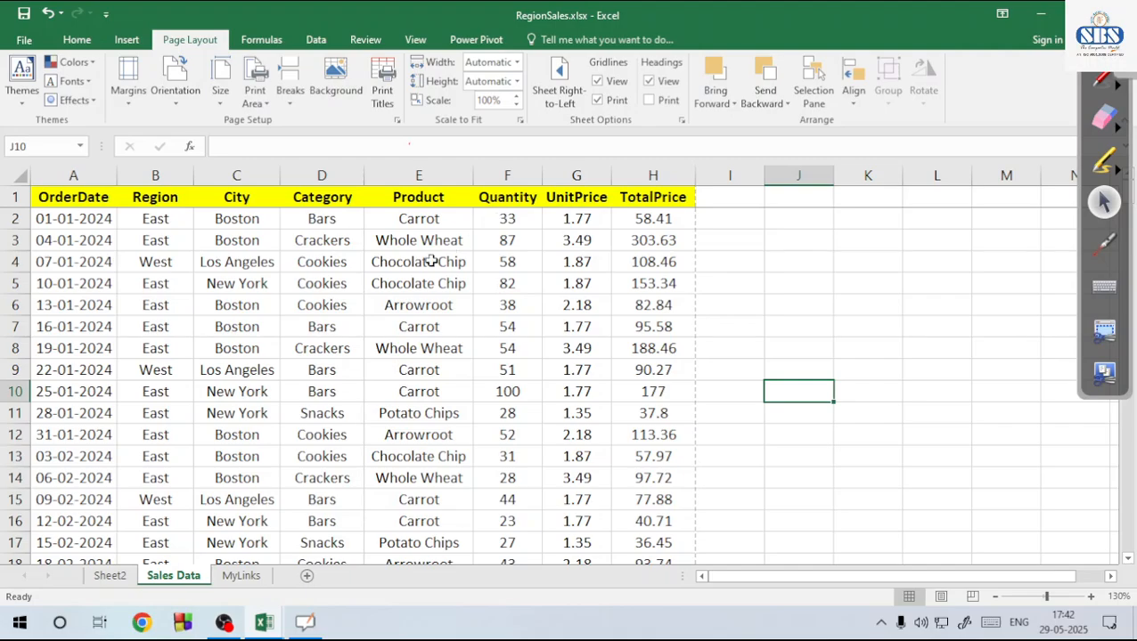
key("ctrl+z")
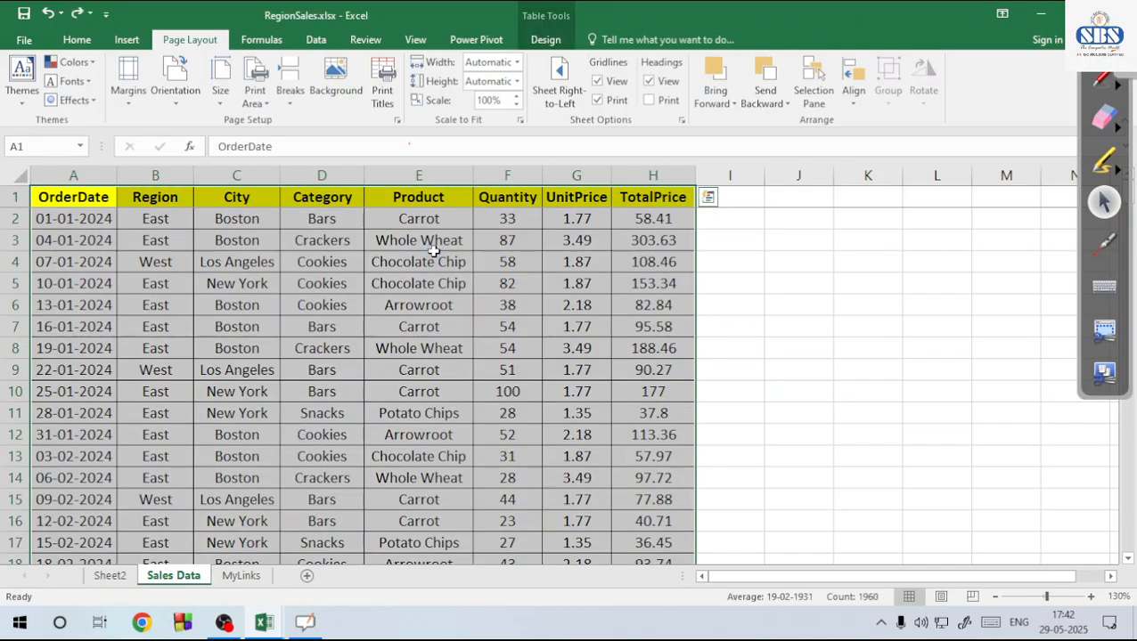
left_click(476, 270)
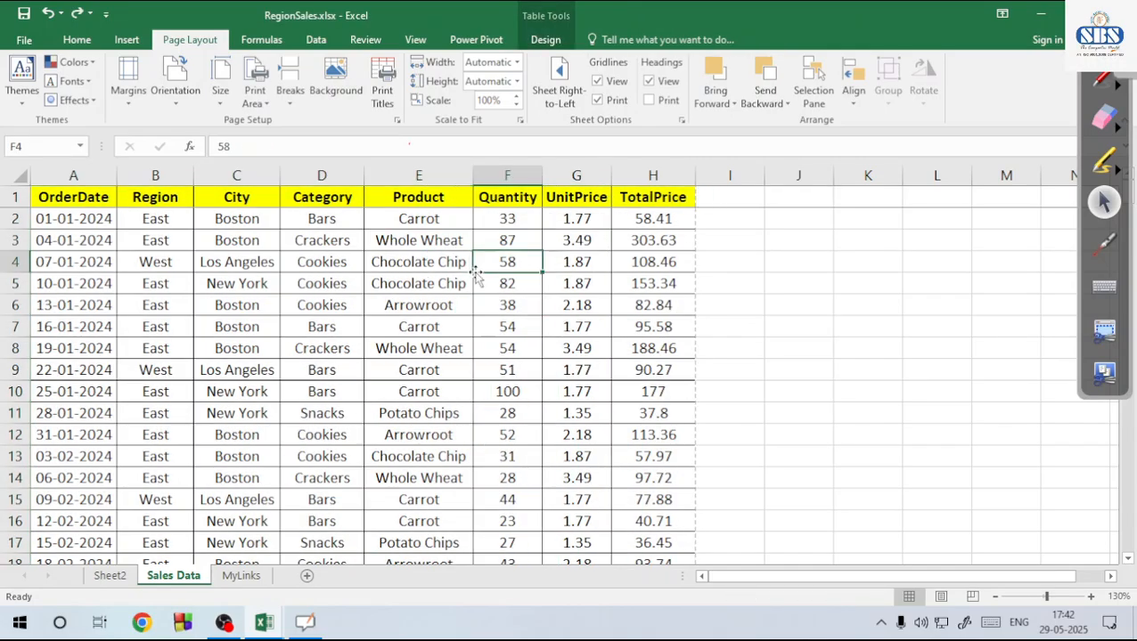
Enable the Black and white print option in the sheet's page setup
left_click(382, 89)
left_click(408, 287)
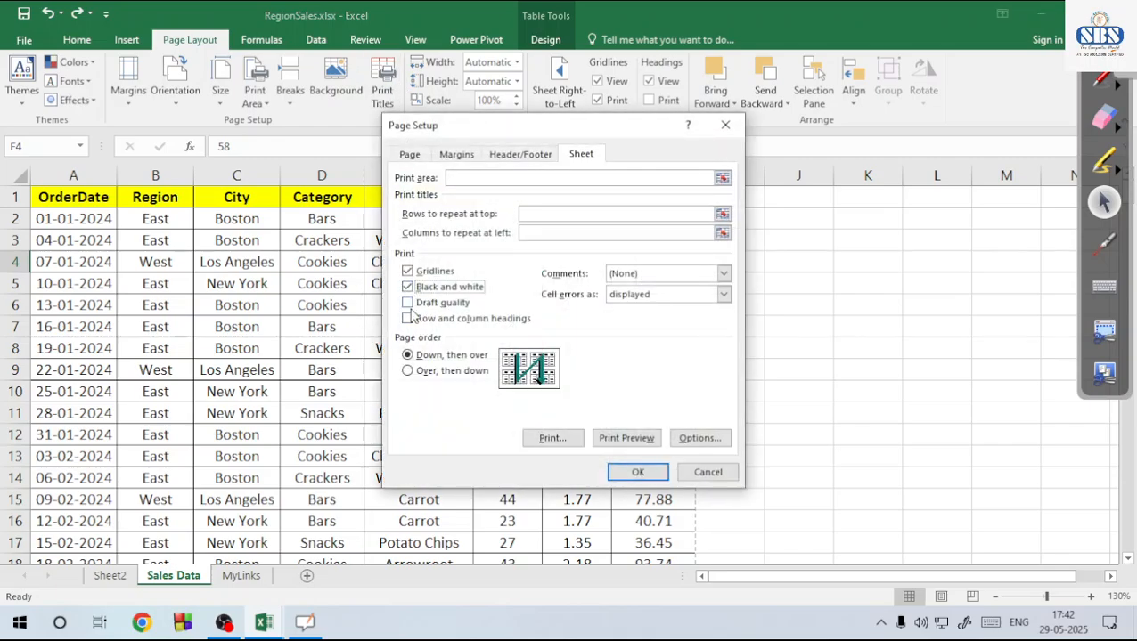
left_click(635, 474)
Change the font color of the whole sales table, columns A through H, to standard red
left_click_drag(33, 219, 456, 419)
left_click(94, 180)
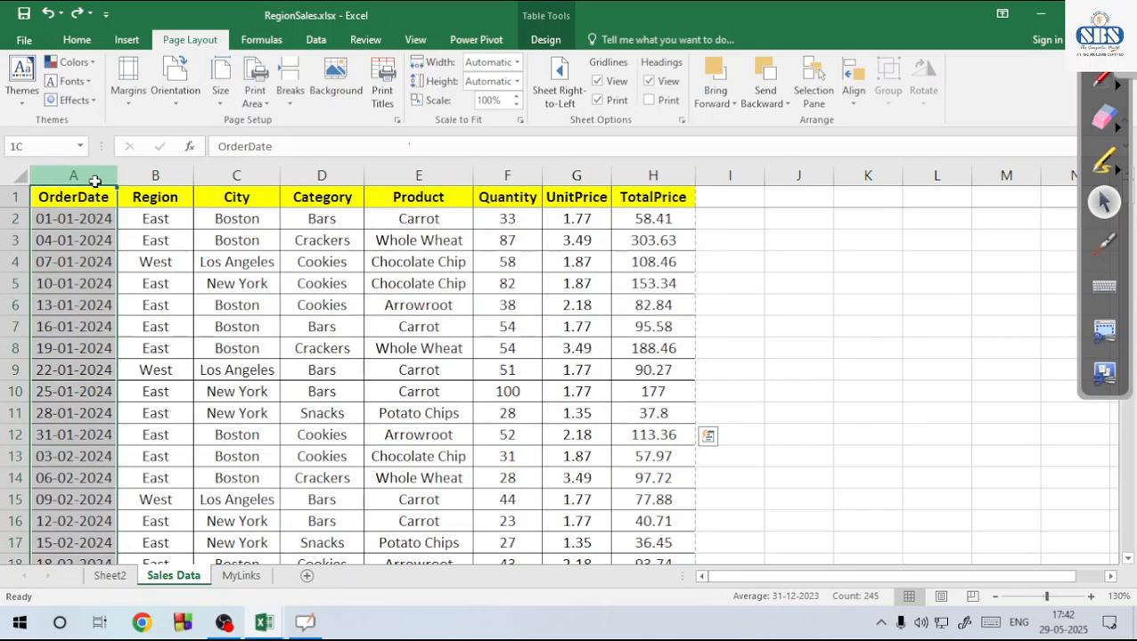
left_click_drag(95, 181, 639, 197)
left_click(76, 39)
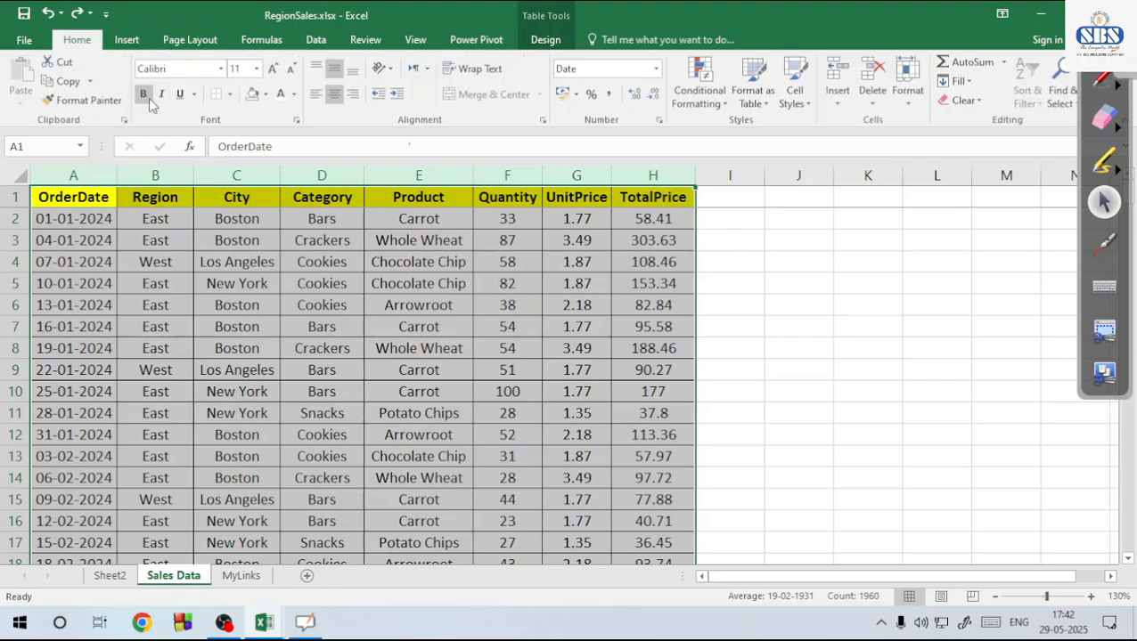
left_click(294, 94)
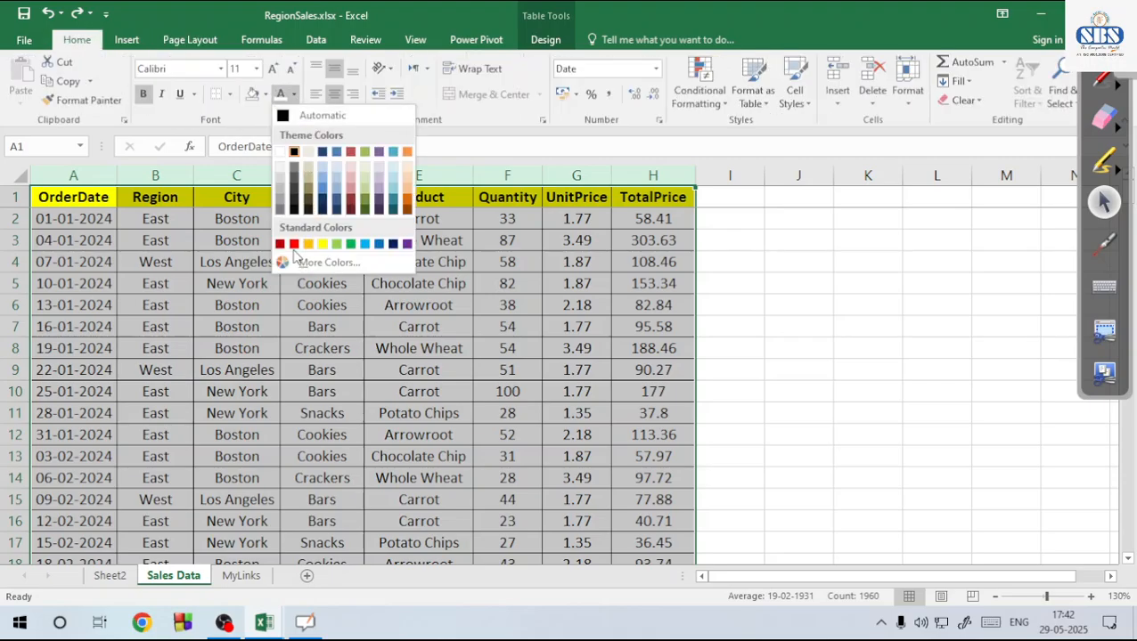
left_click(294, 245)
left_click(236, 284)
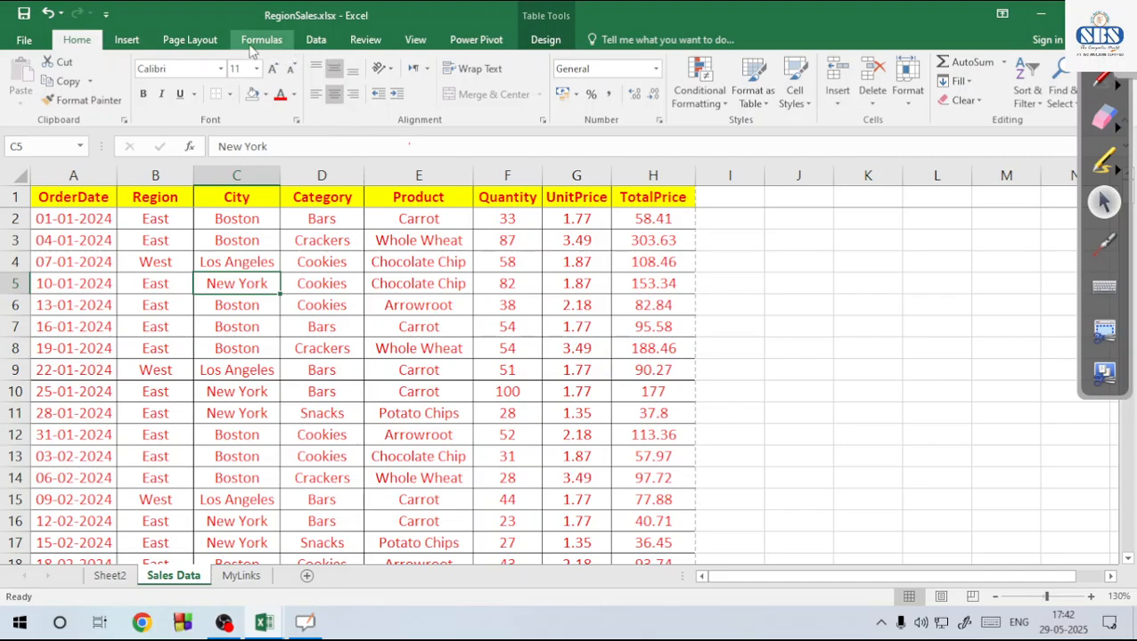
Review the Black and white option in the page setup and preview the printout to check the table's colors
left_click(203, 41)
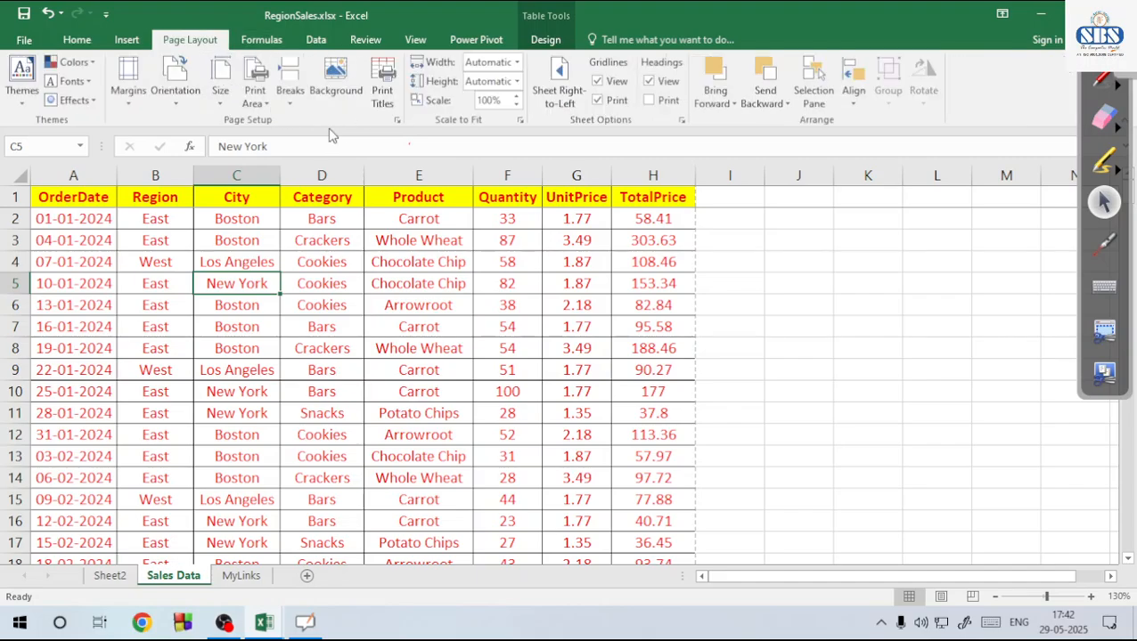
left_click(382, 89)
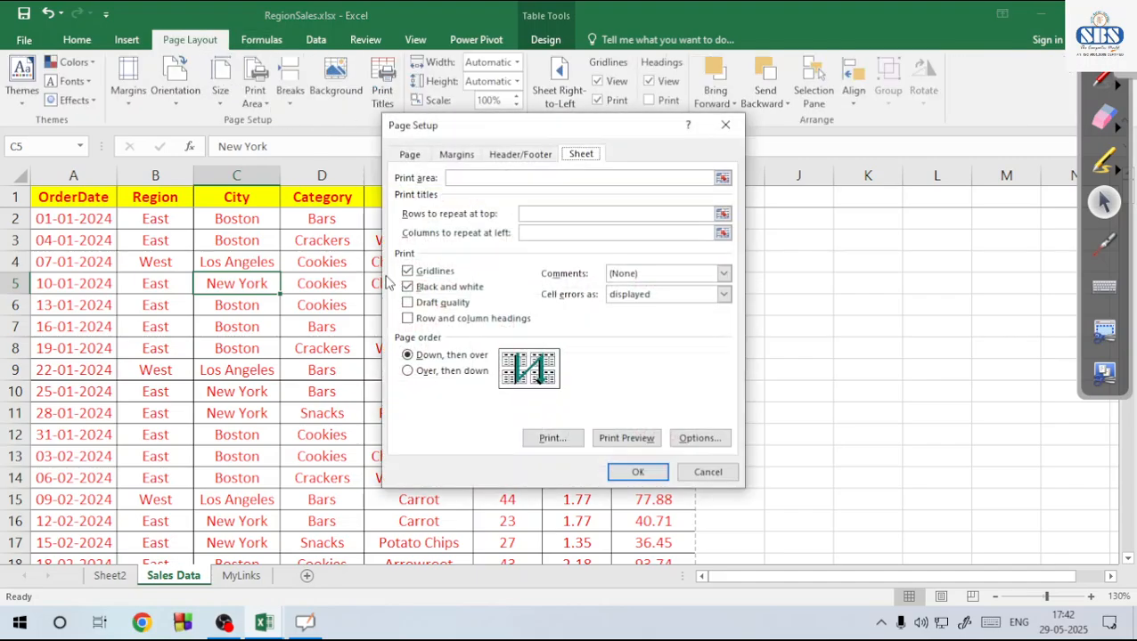
left_click(636, 472)
left_click(24, 39)
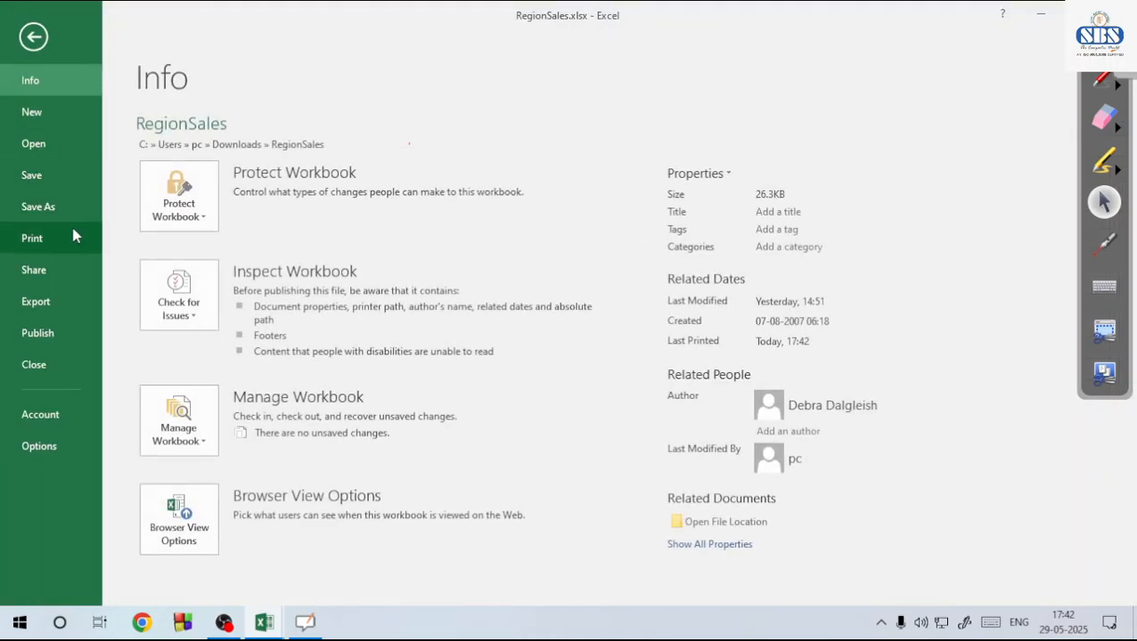
left_click(78, 239)
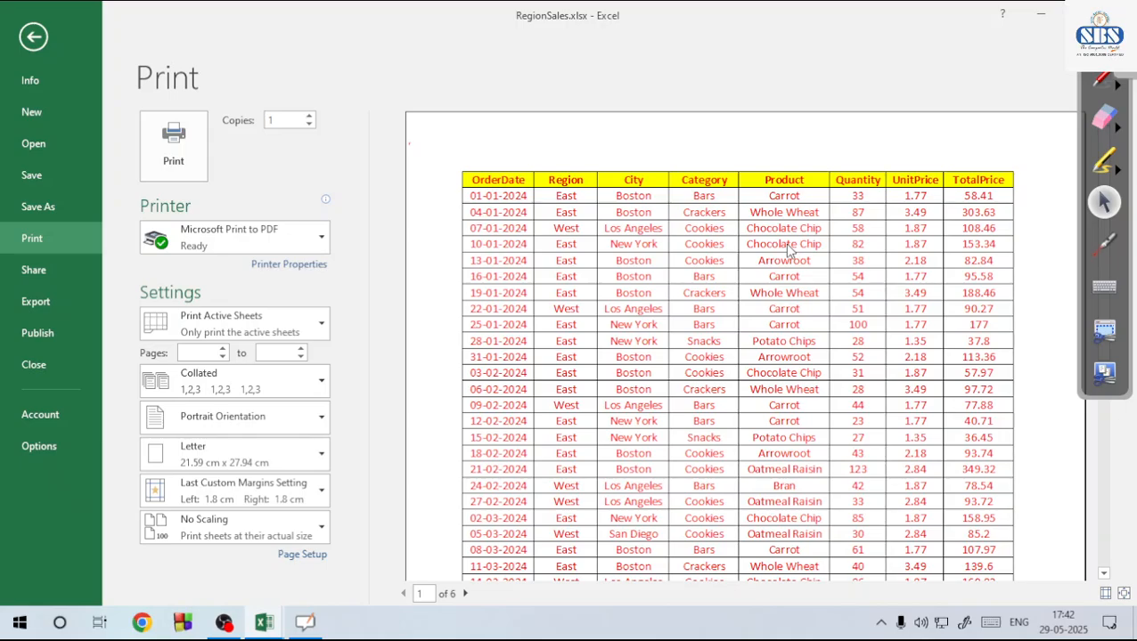
key("Escape")
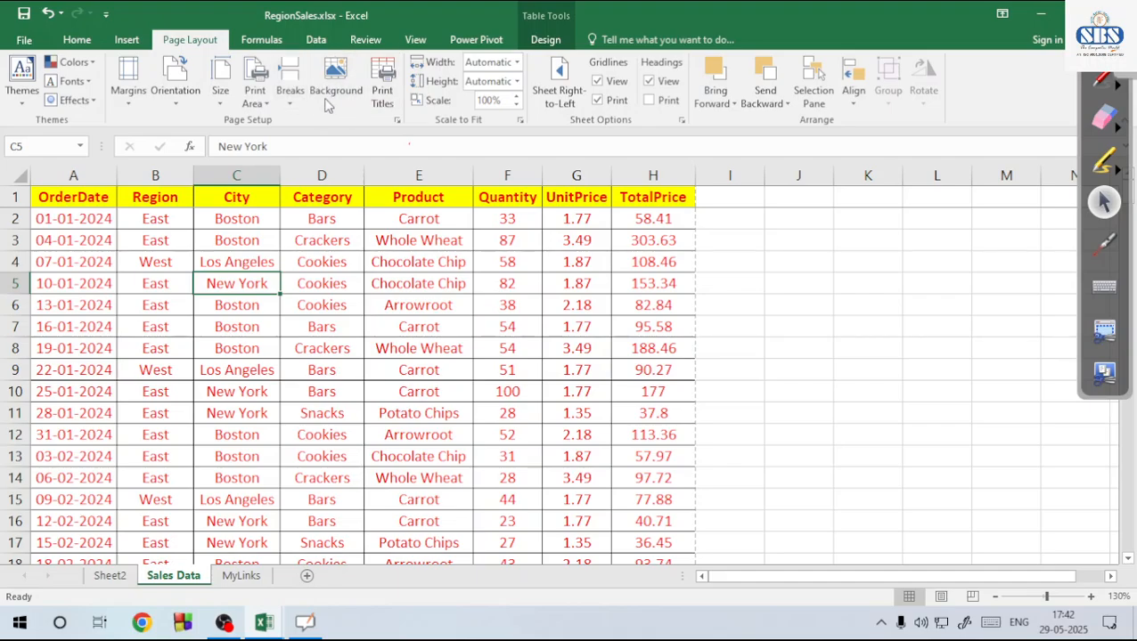
Enable black and white printing in the sheet's page setup and preview the printout of the sales table
left_click(383, 96)
left_click(408, 288)
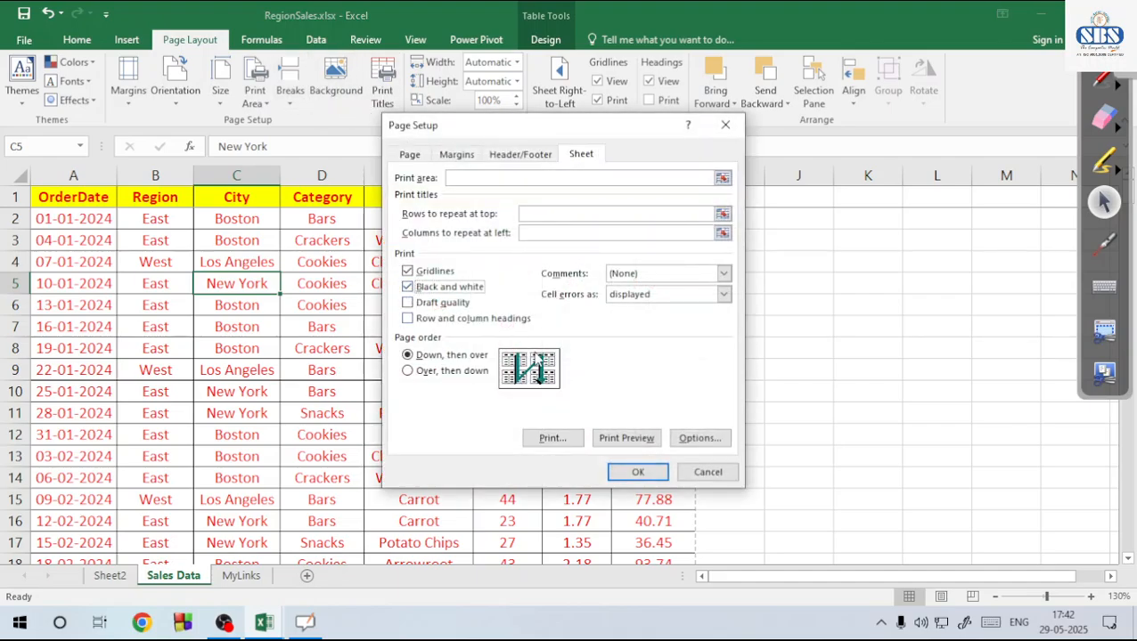
left_click(637, 472)
left_click(25, 41)
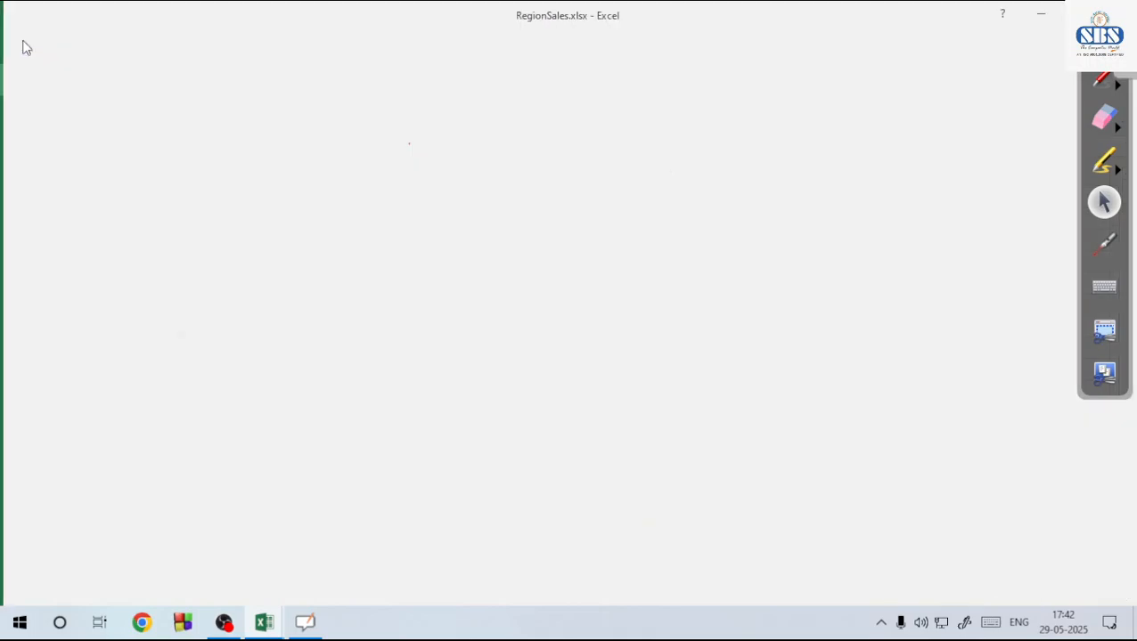
left_click(57, 234)
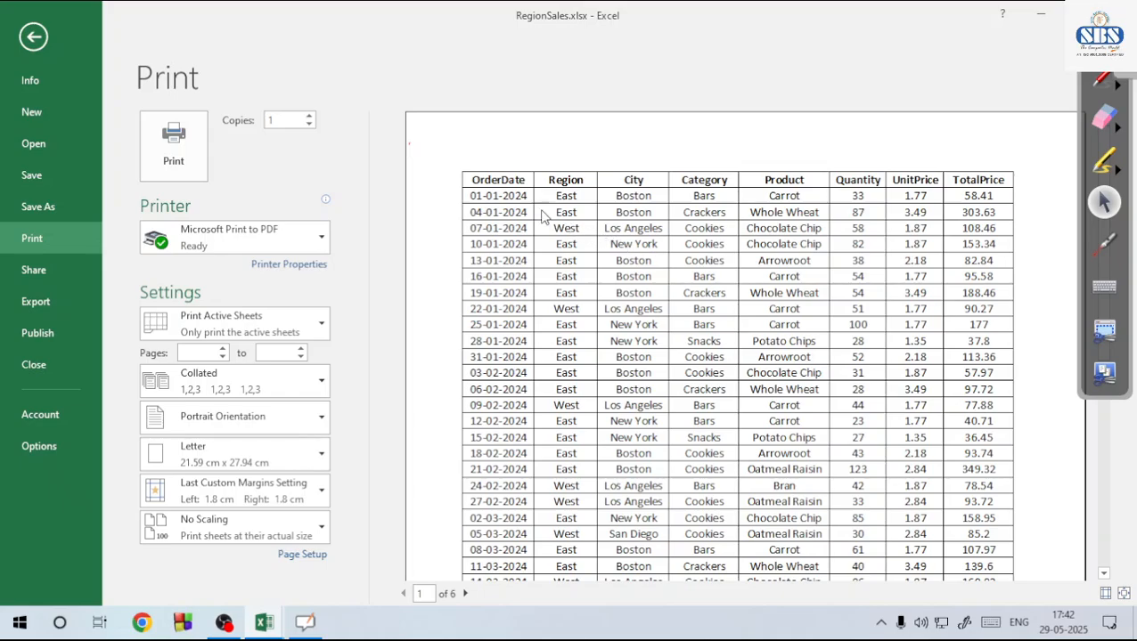
key("Escape")
Turn off black and white printing, enable Draft quality in the sheet's page setup, and preview the printout
left_click(383, 89)
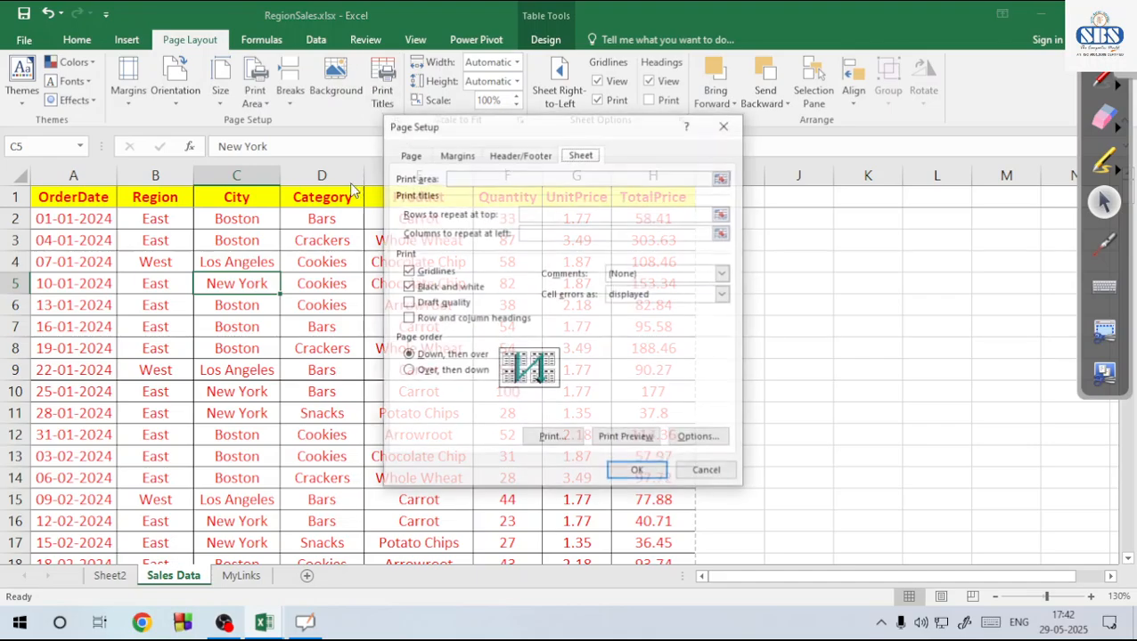
left_click(408, 286)
left_click(407, 302)
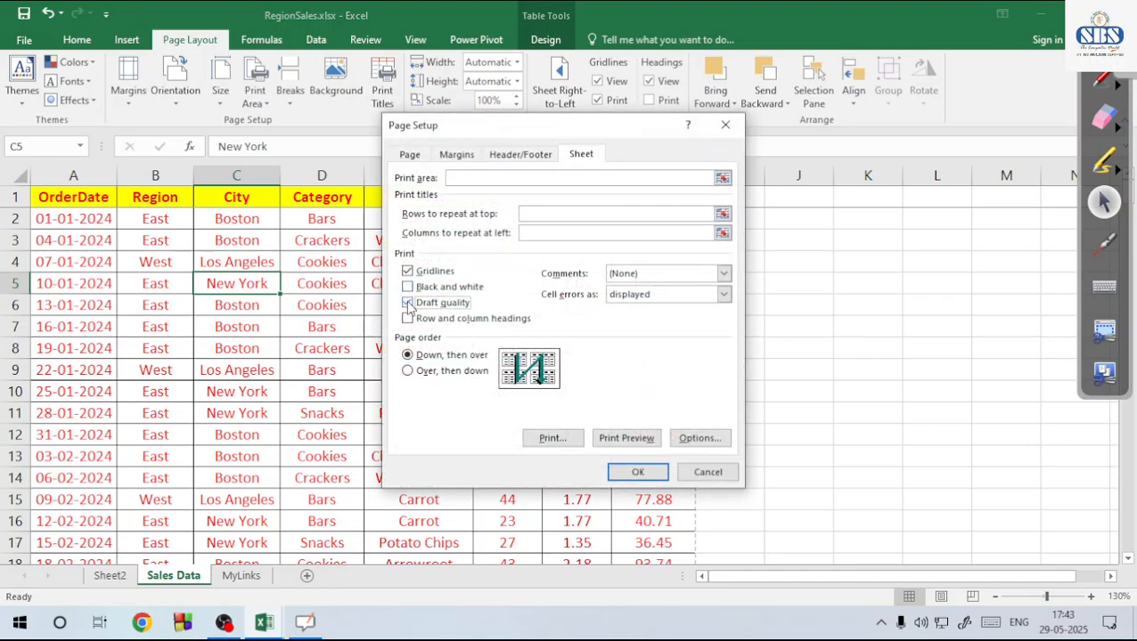
left_click(638, 473)
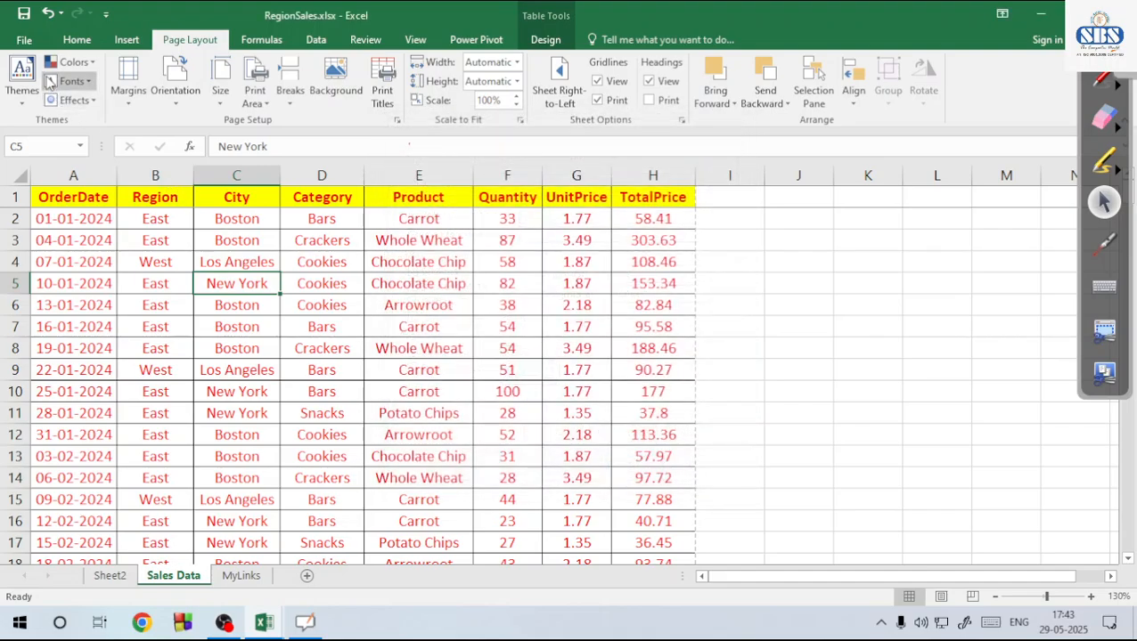
left_click(27, 41)
left_click(57, 237)
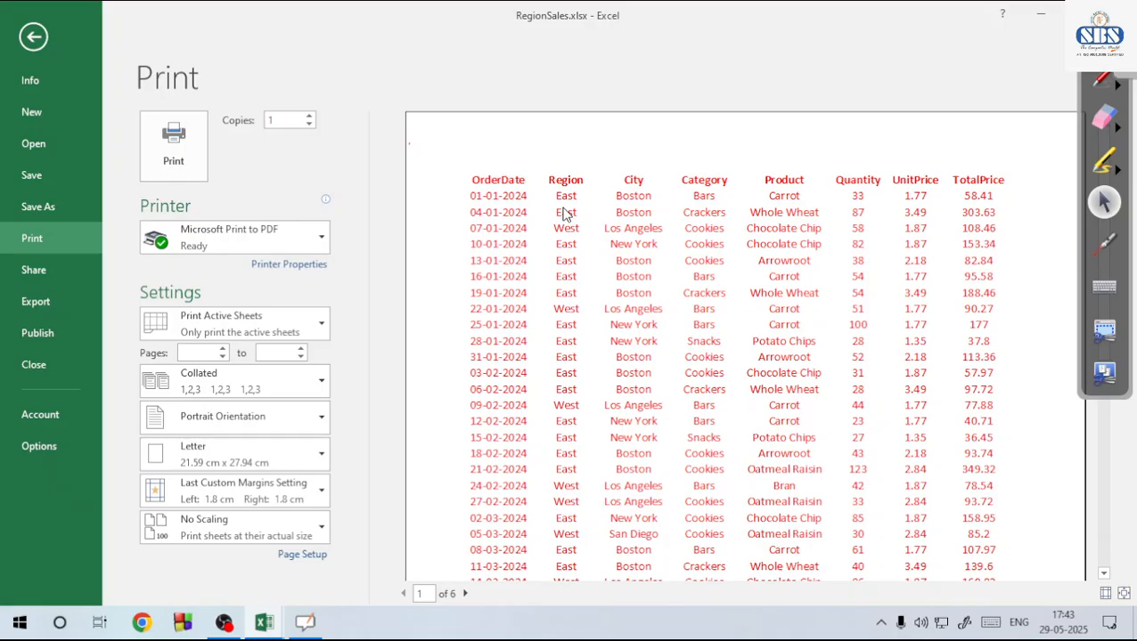
key("Escape")
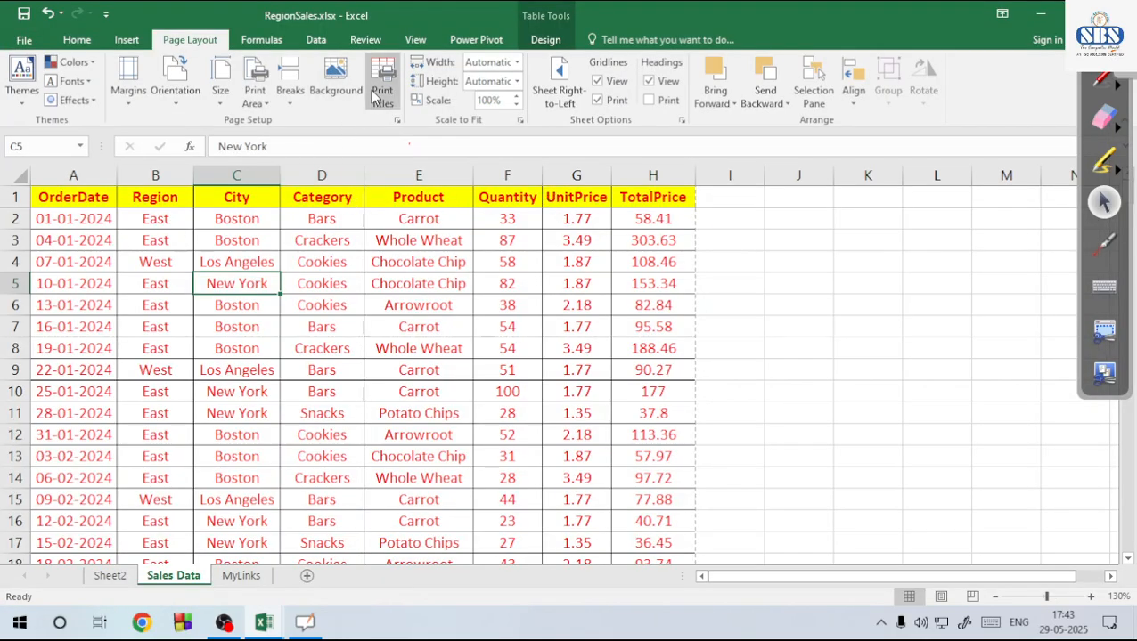
Turn off Draft quality, enable printing of row and column headings in page setup, and preview the printout
left_click(382, 90)
left_click(408, 304)
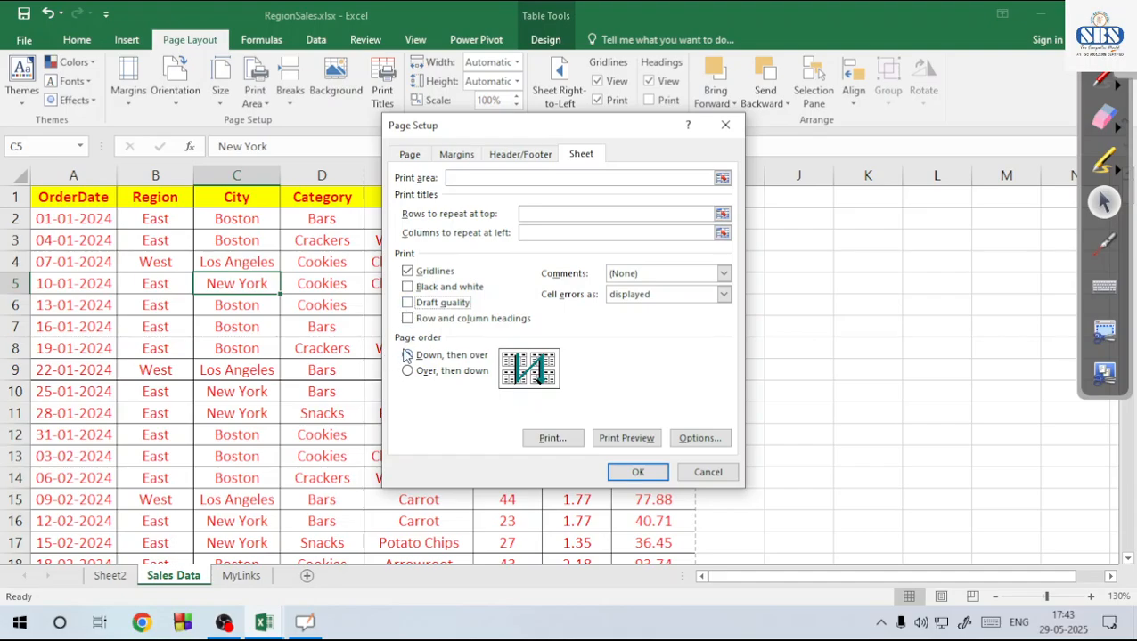
left_click(638, 473)
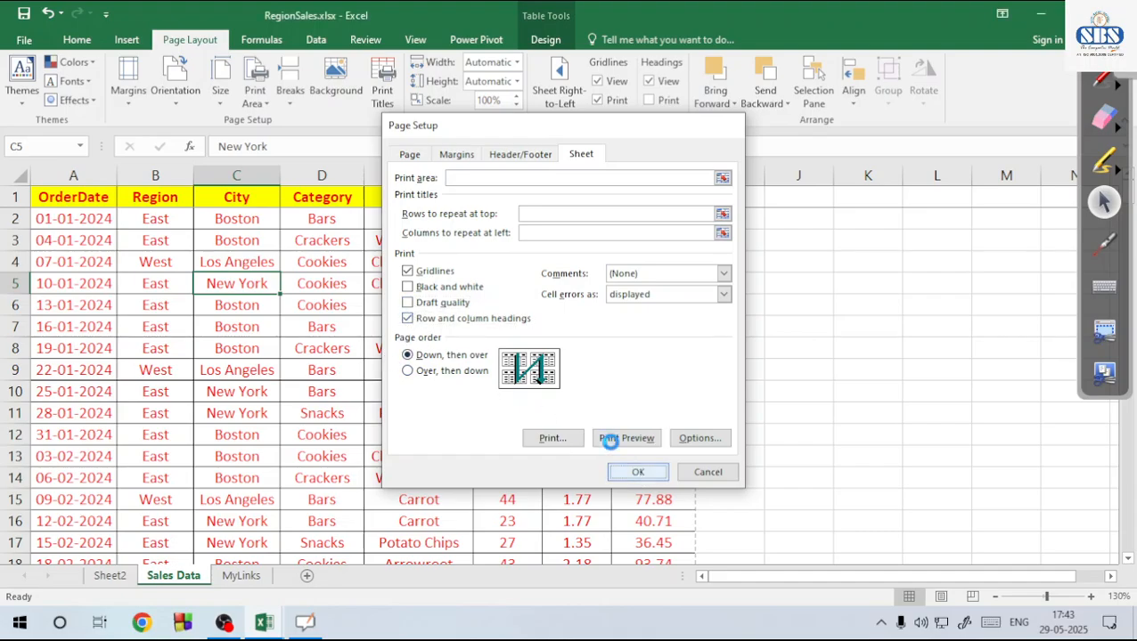
left_click(74, 175)
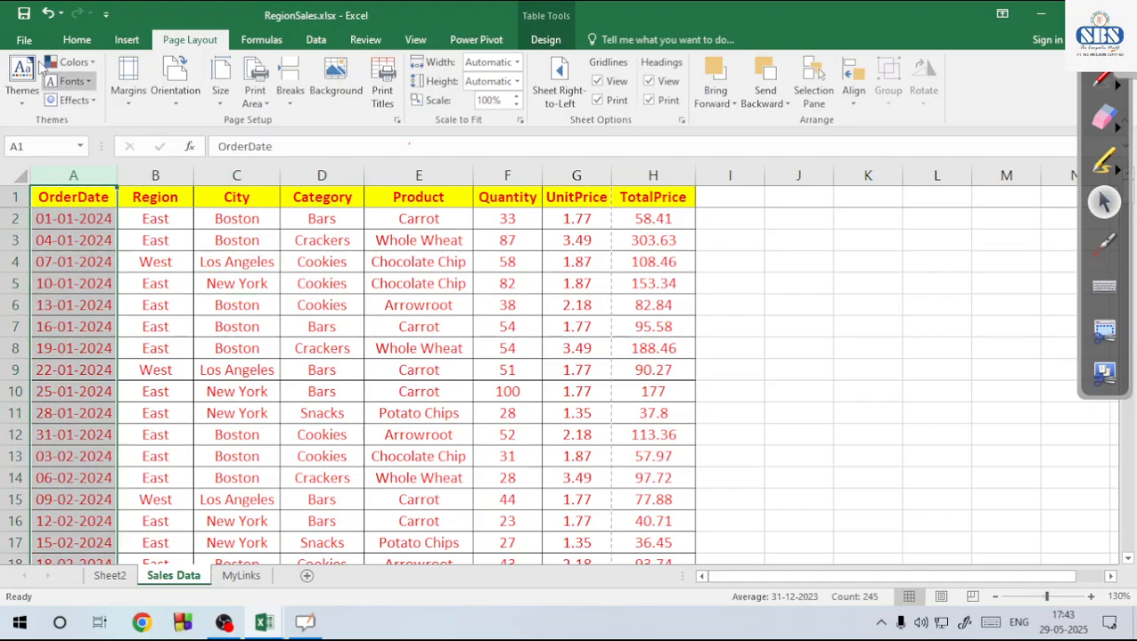
left_click(92, 334)
left_click(24, 39)
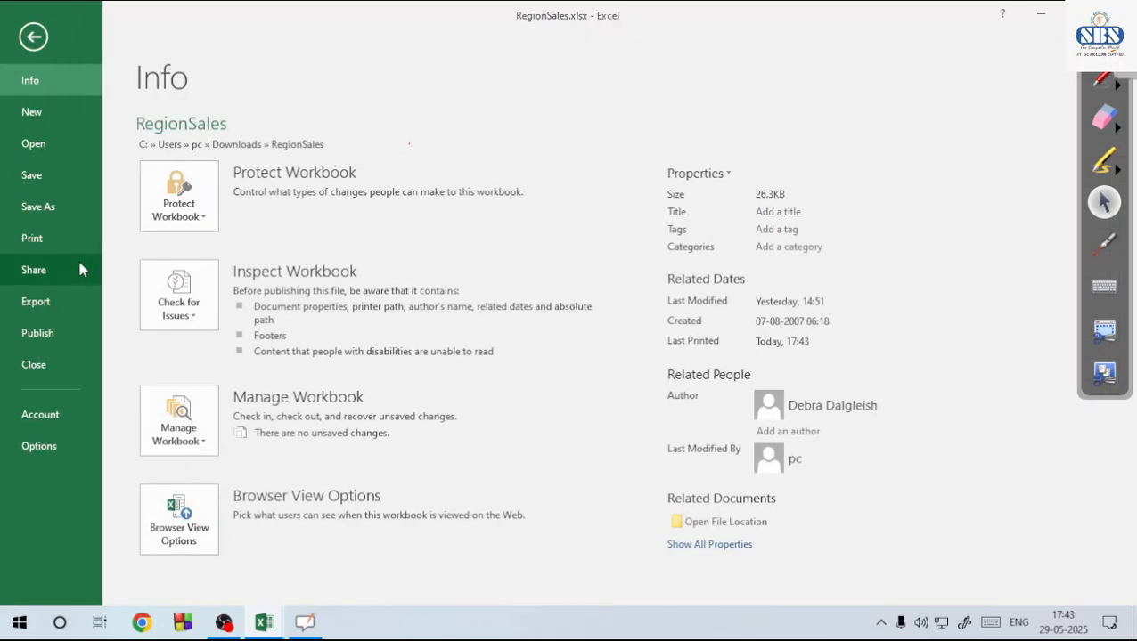
left_click(49, 237)
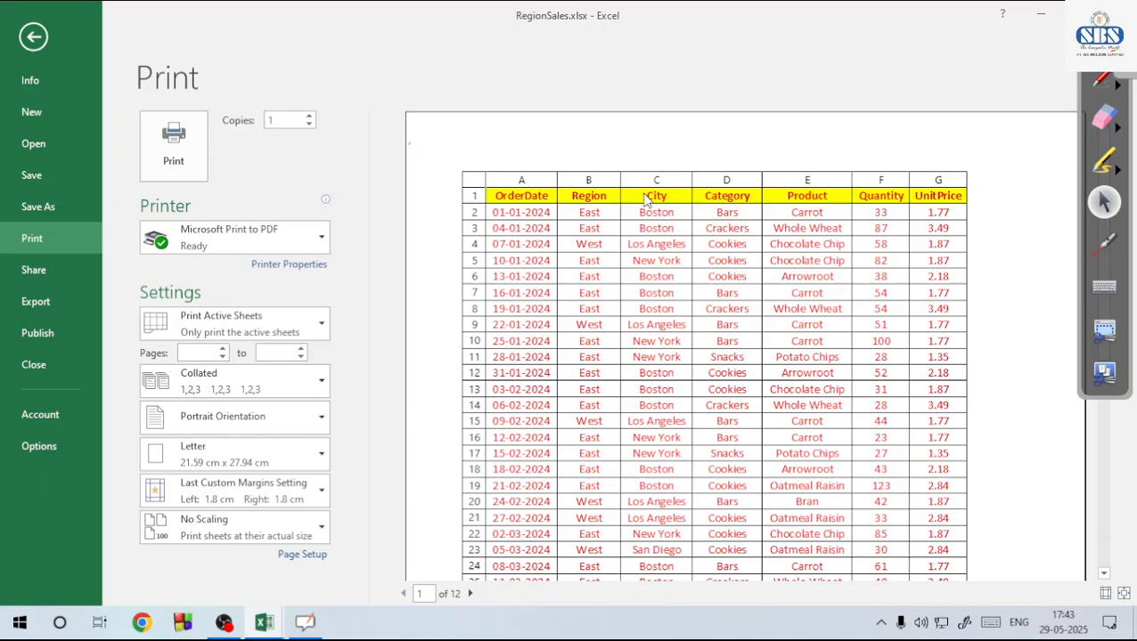
key("Escape")
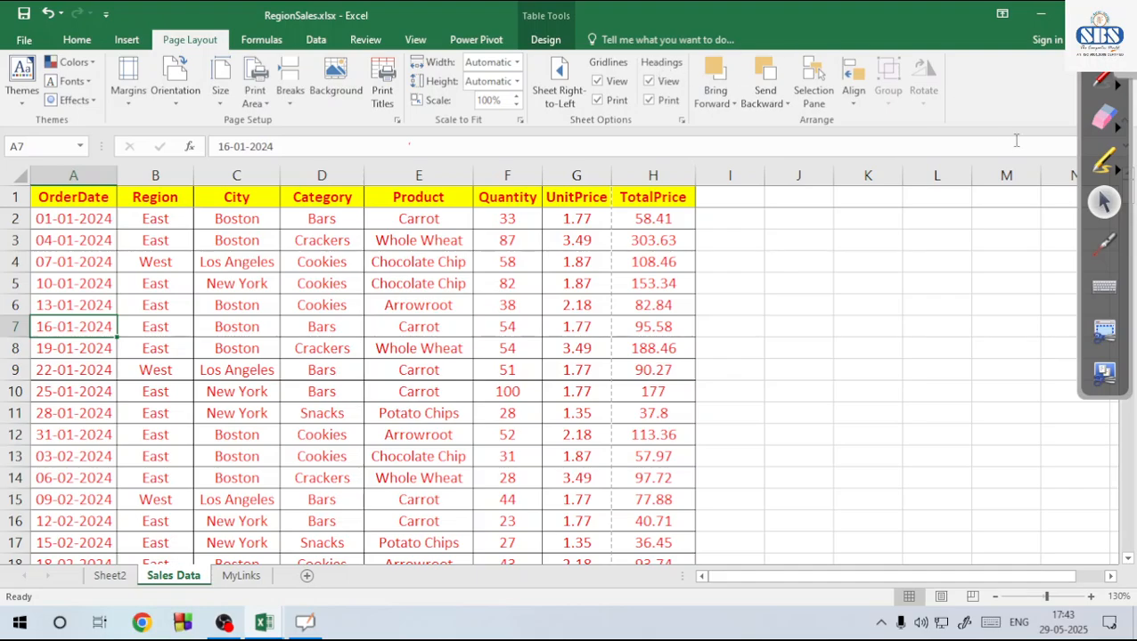
Circle the Headings View option with the red annotation pen, erase the mark, and return to the normal pointer
left_click(1102, 82)
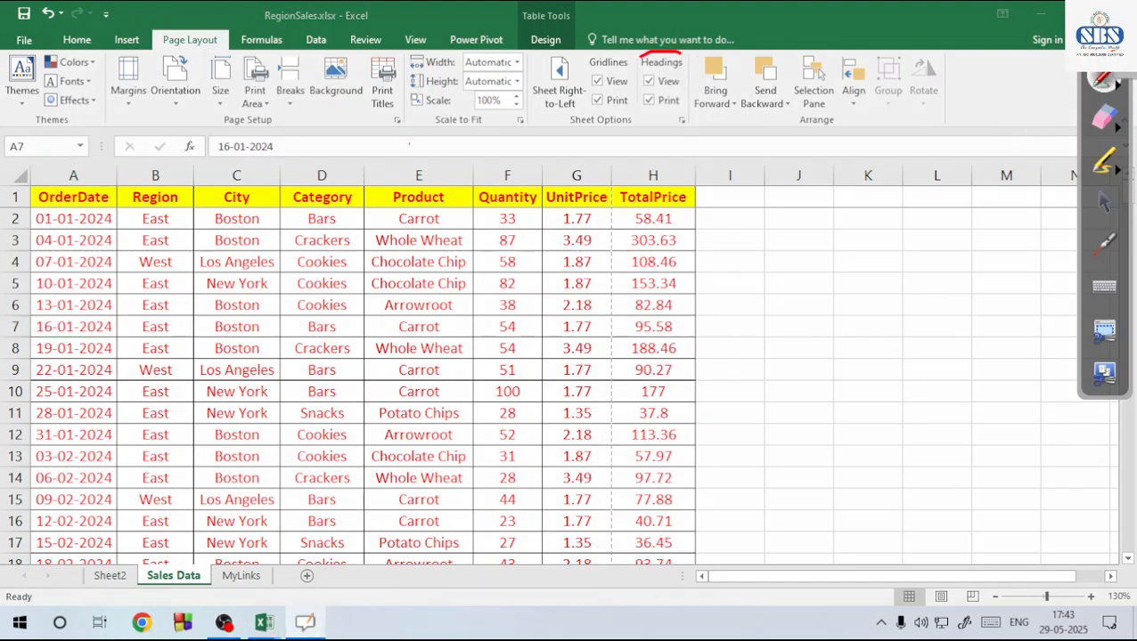
left_click(1104, 117)
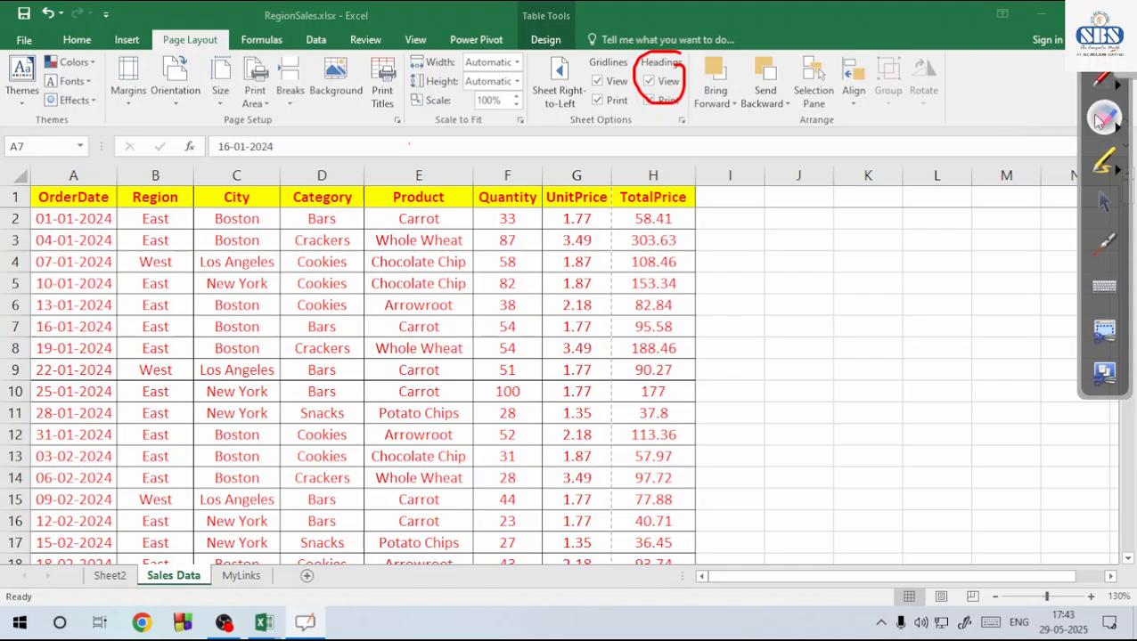
left_click(661, 81)
left_click(1100, 82)
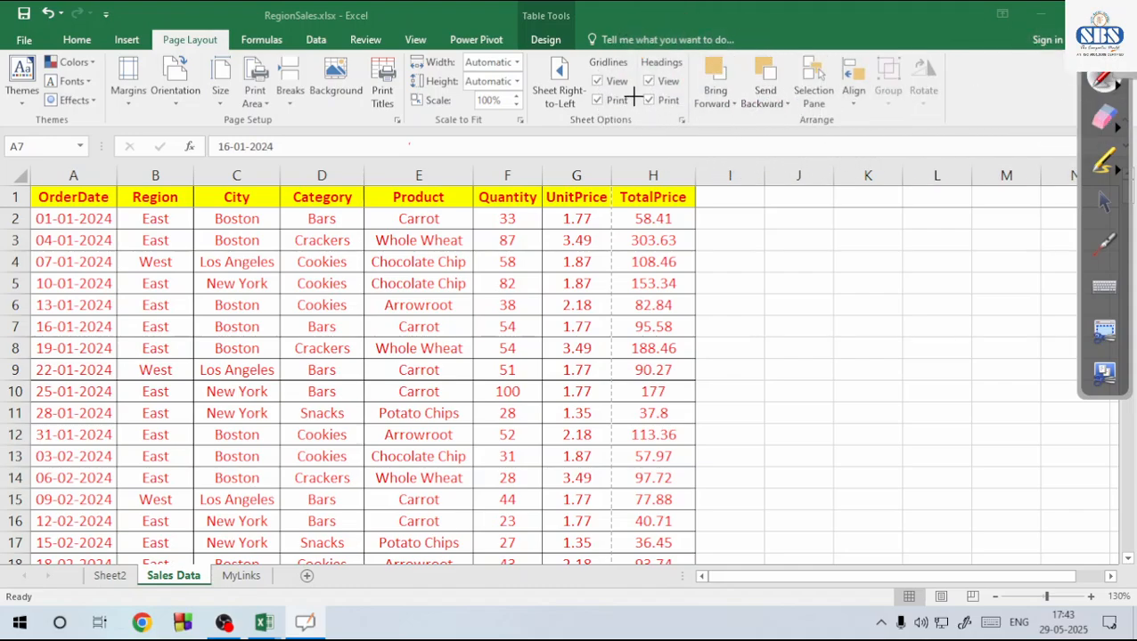
left_click(1104, 203)
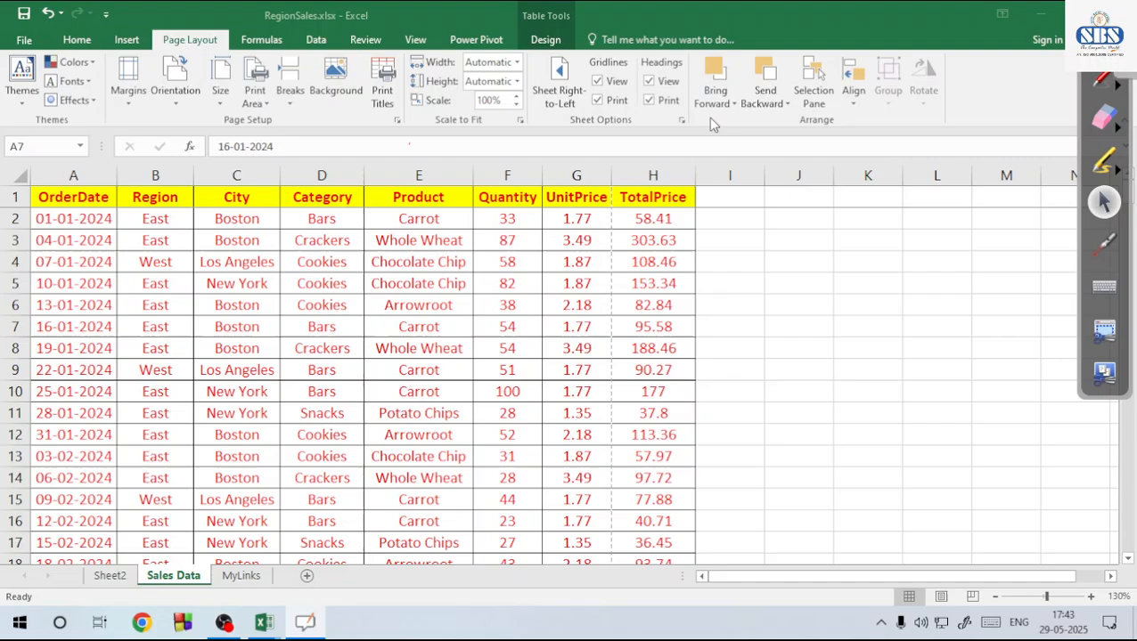
Hide and show the worksheet's row and column headings again, and toggle the option to print them
left_click(650, 82)
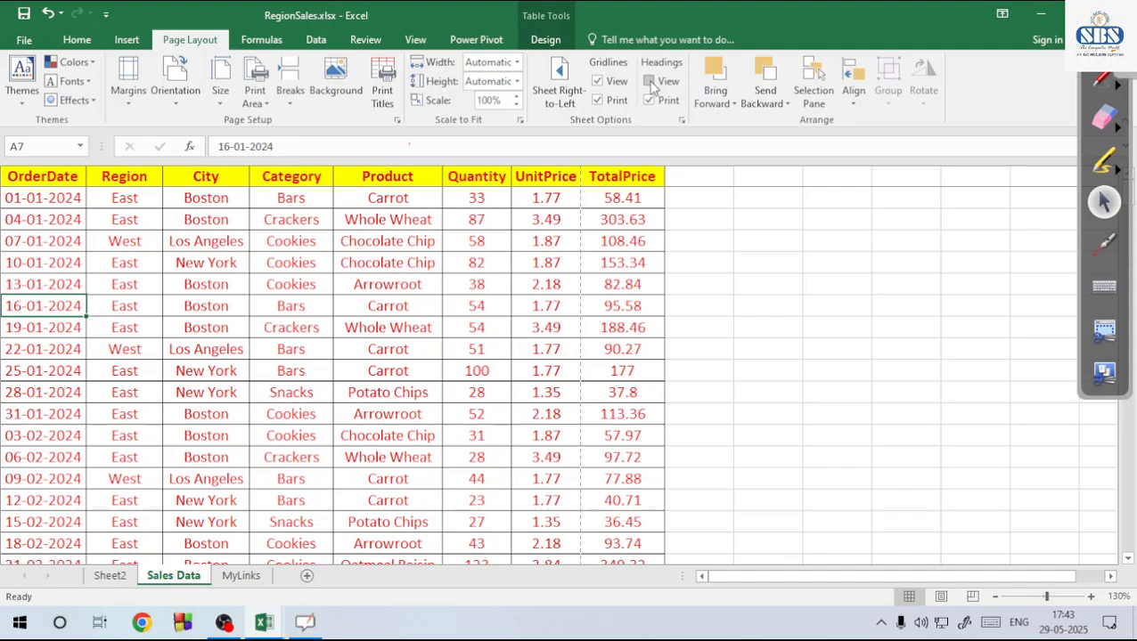
left_click(650, 82)
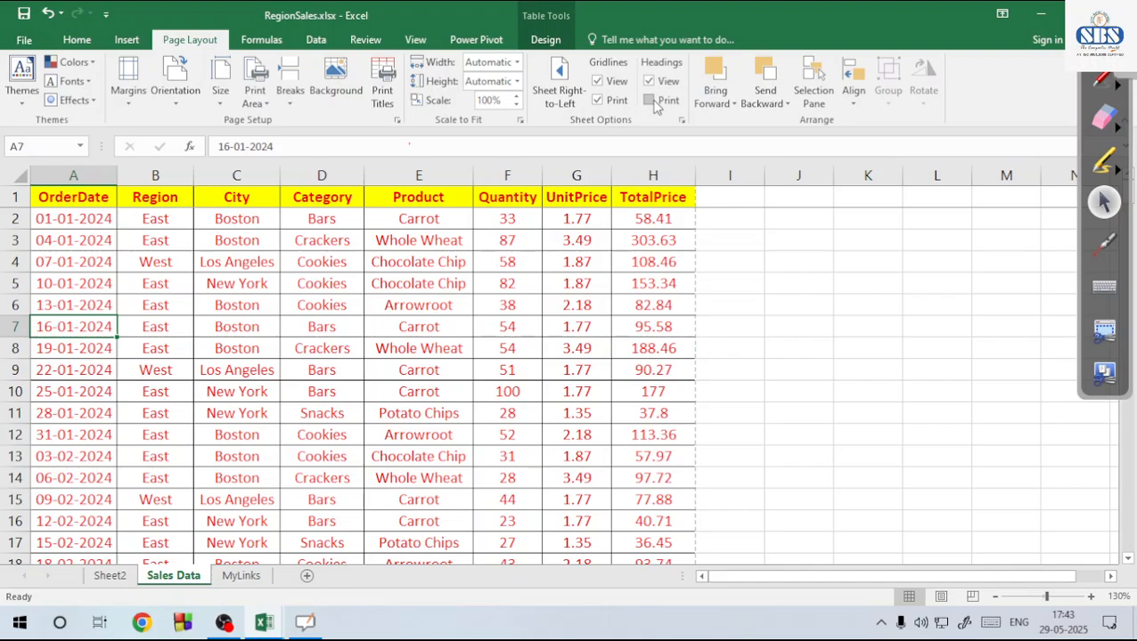
left_click(650, 101)
Compare the Over, then down and Down, then over page orders in page setup, and close it without applying
left_click(381, 95)
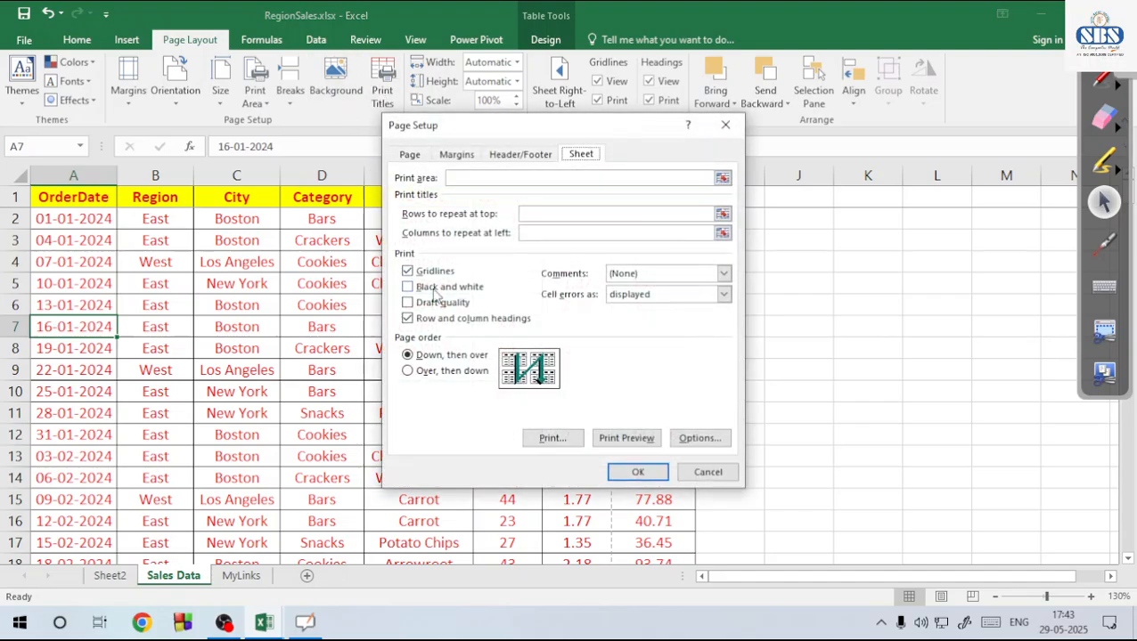
left_click(407, 371)
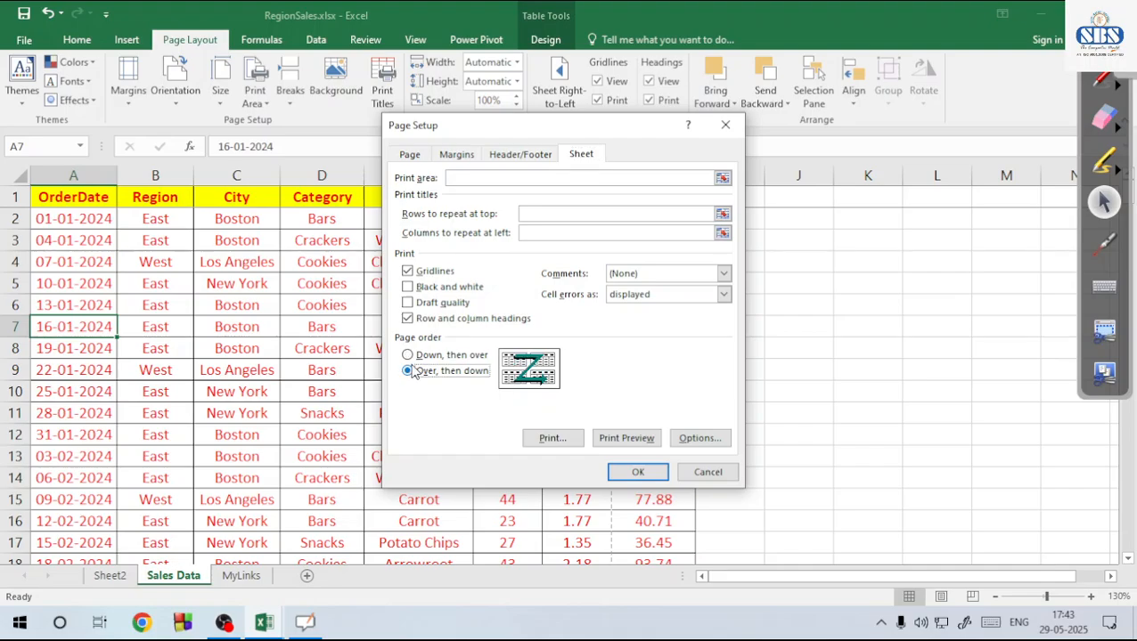
left_click(407, 355)
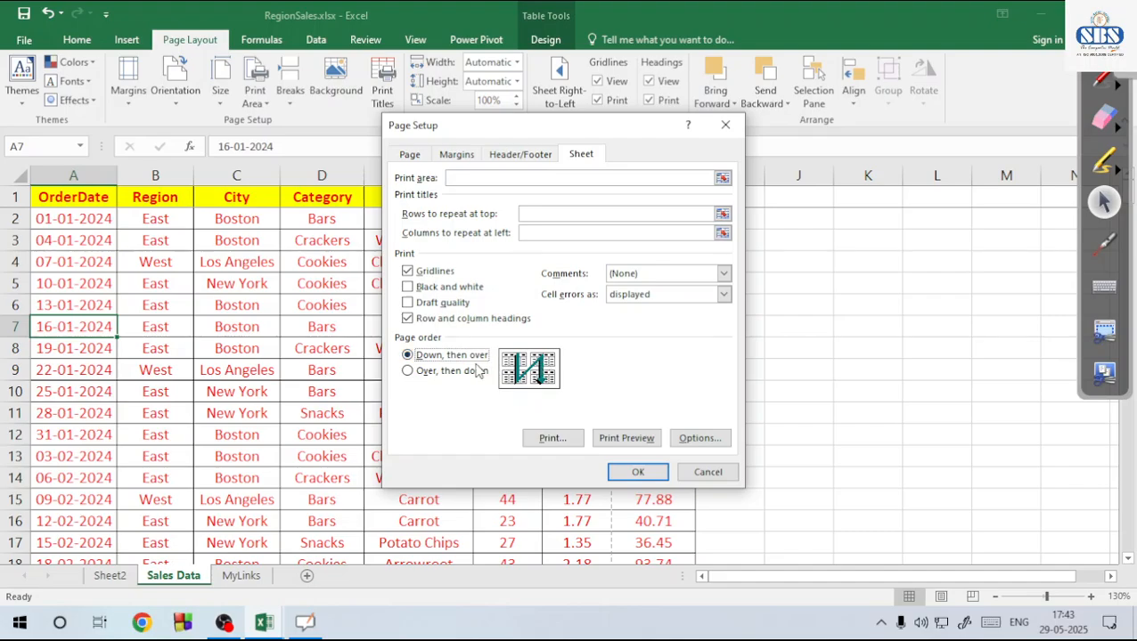
left_click(408, 372)
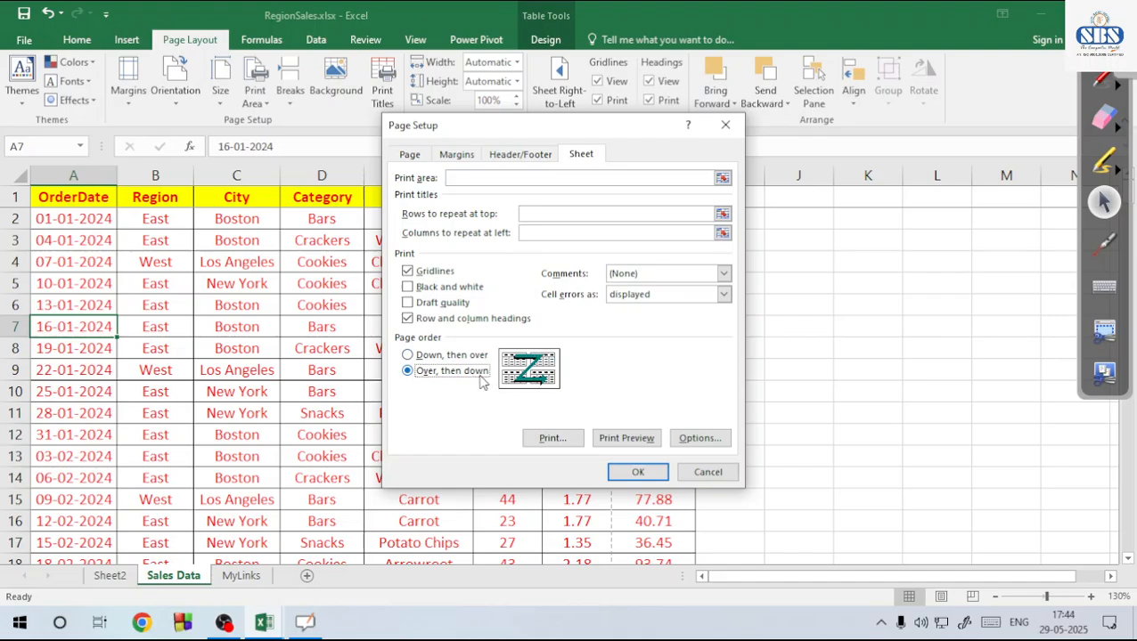
left_click(408, 356)
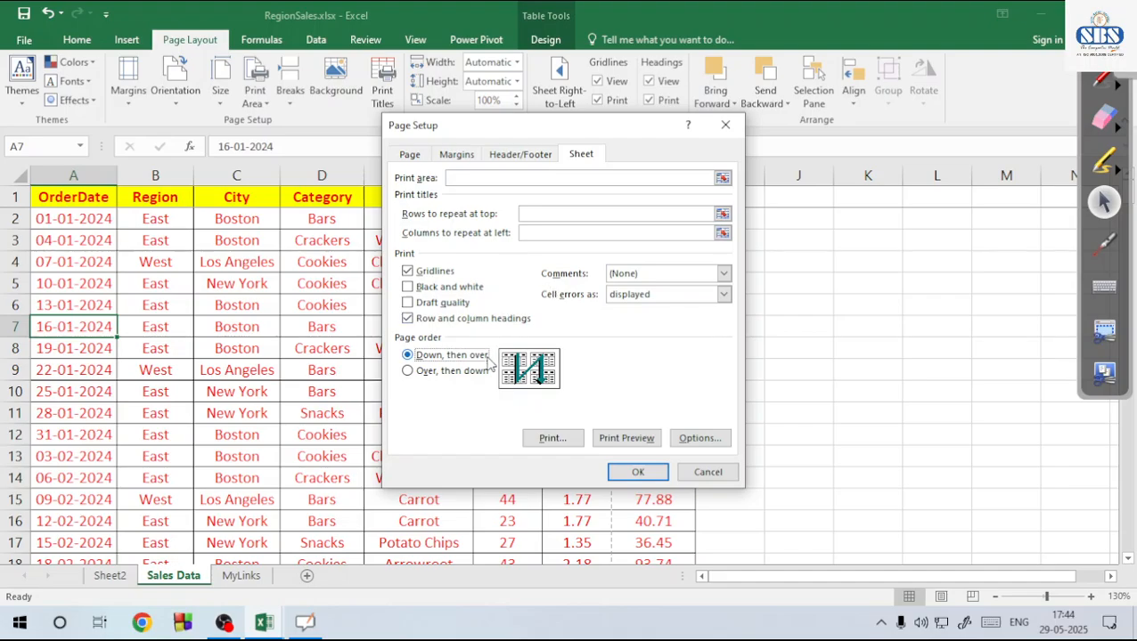
left_click(697, 473)
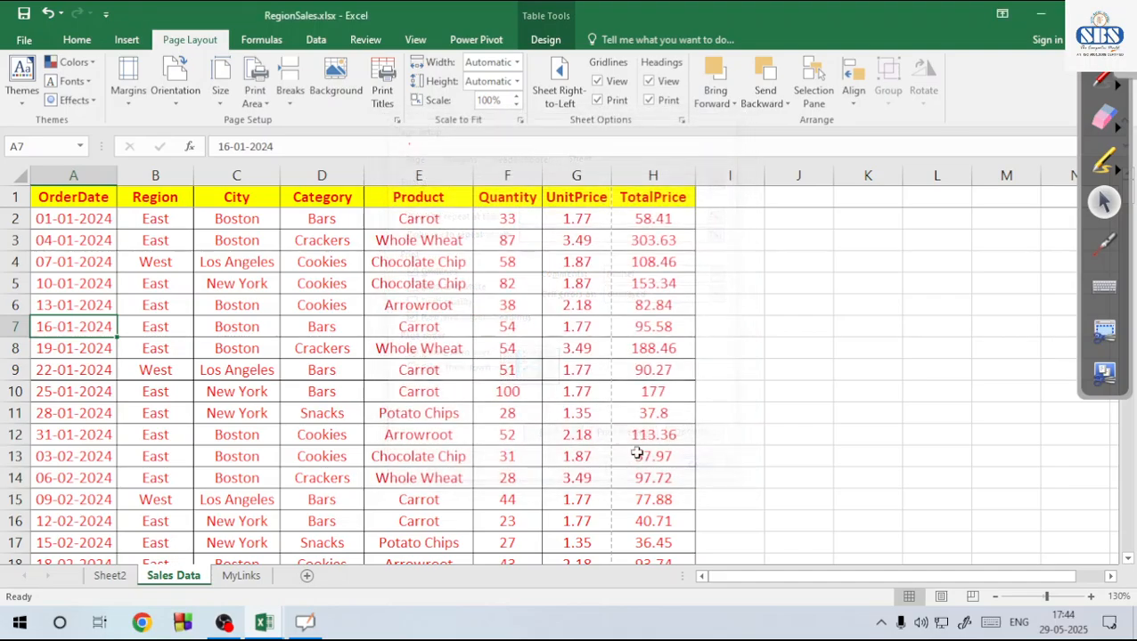
Open the custom header editor in the sheet's page setup and check its text font options
left_click(297, 329)
left_click(382, 91)
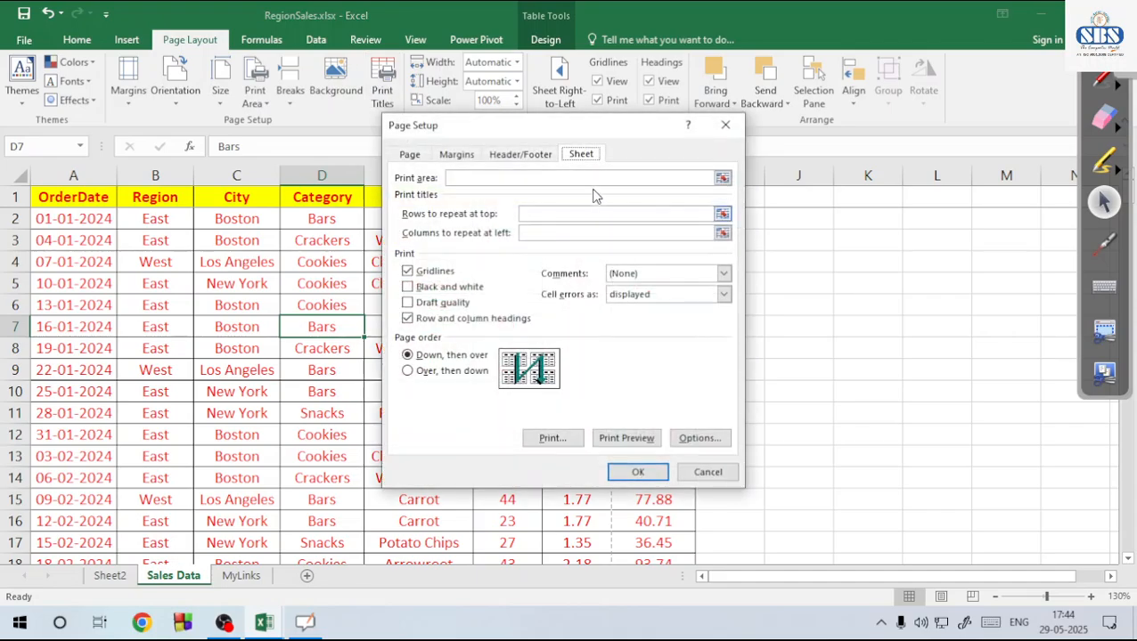
left_click(520, 156)
left_click(543, 263)
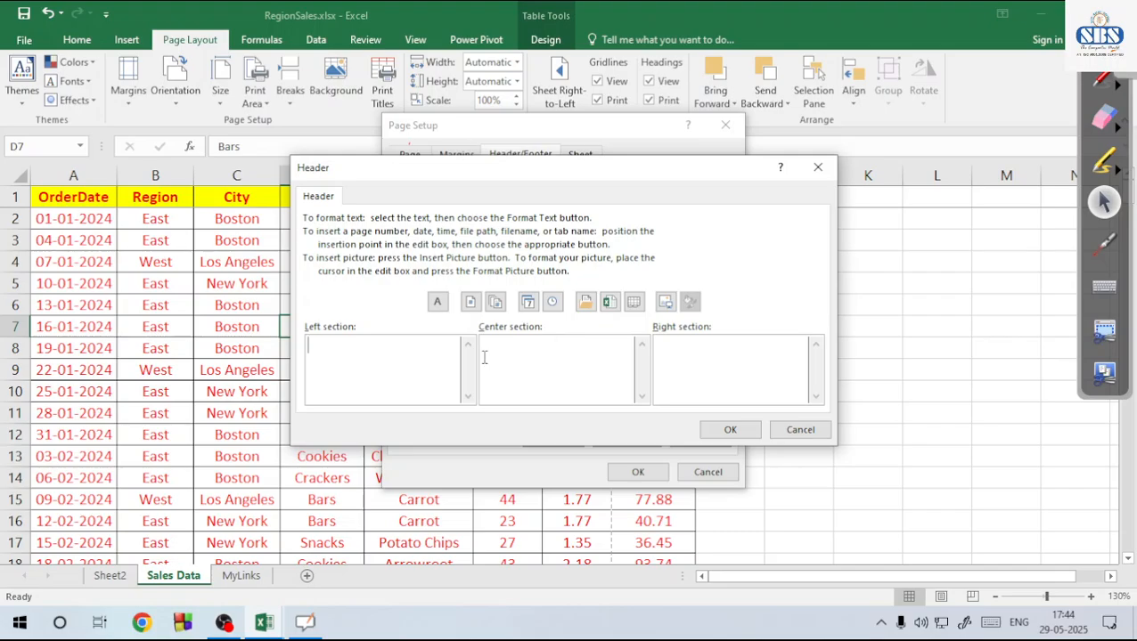
left_click(436, 302)
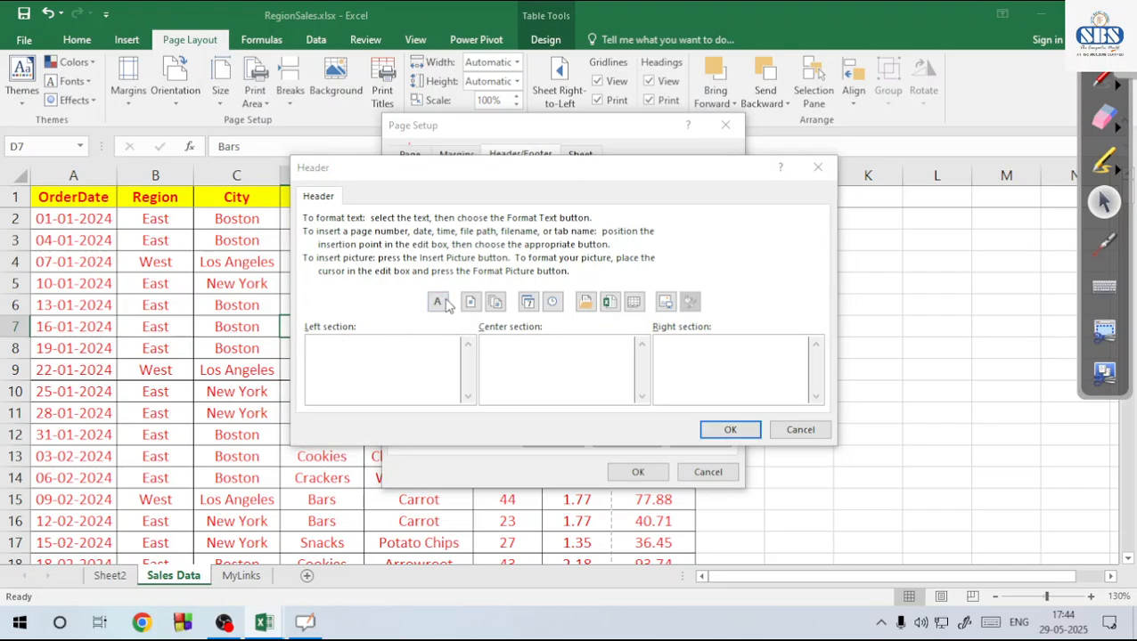
left_click(621, 435)
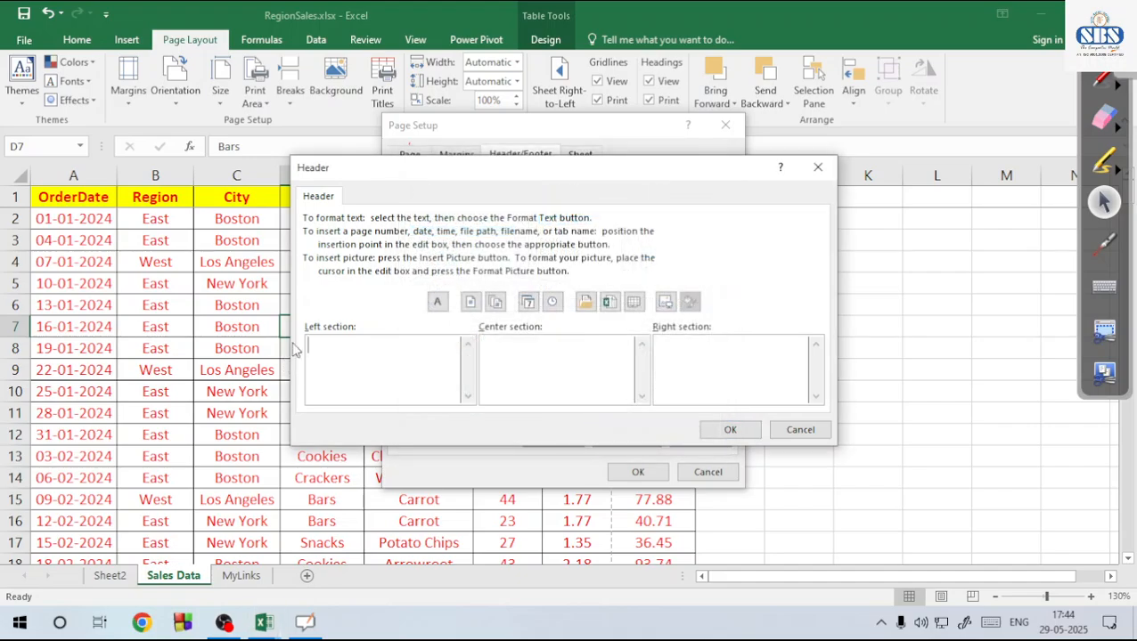
Enter FFSDF in the header's left section, format FFSD as bold 14 point, and delete the text
left_click(314, 344)
type("FFSDF")
left_click_drag(339, 346, 290, 346)
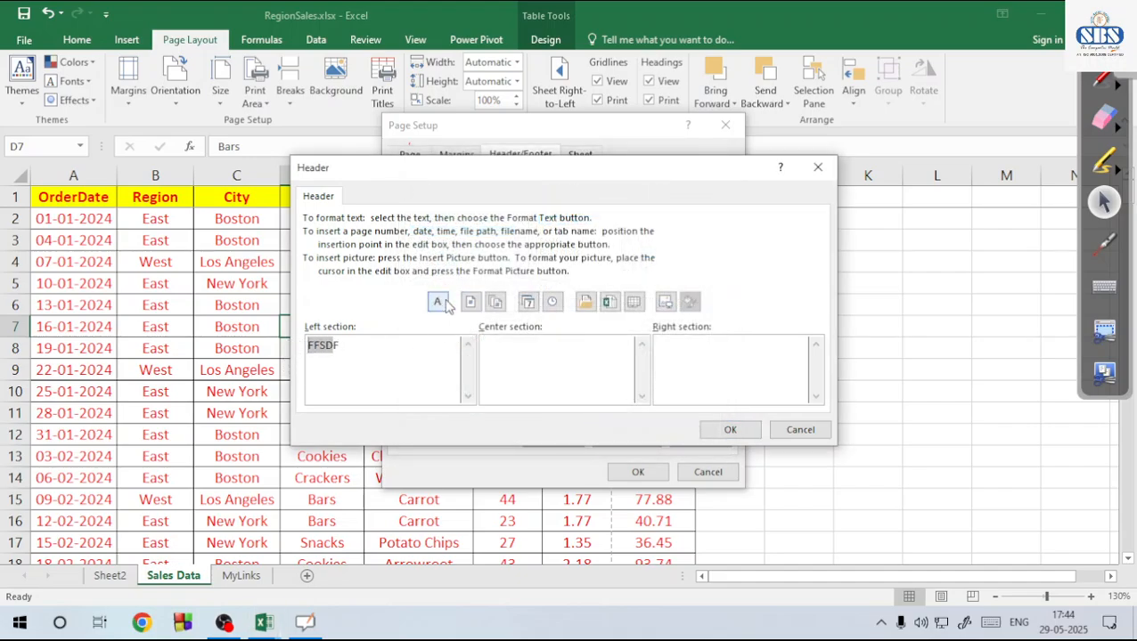
left_click(436, 302)
left_click(652, 272)
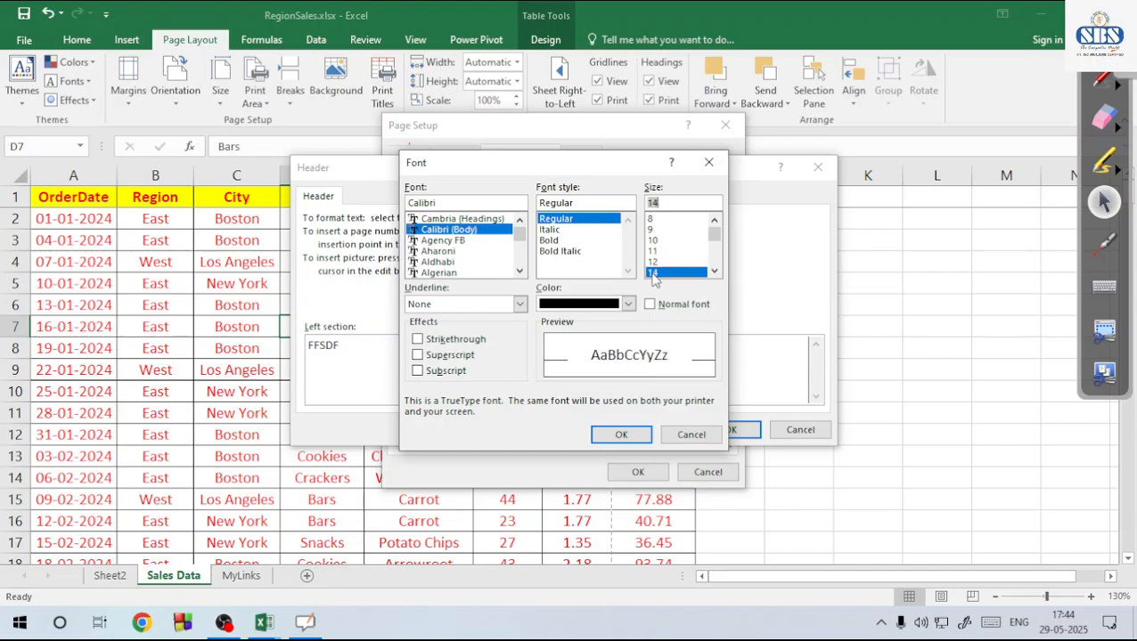
left_click(549, 241)
left_click(621, 434)
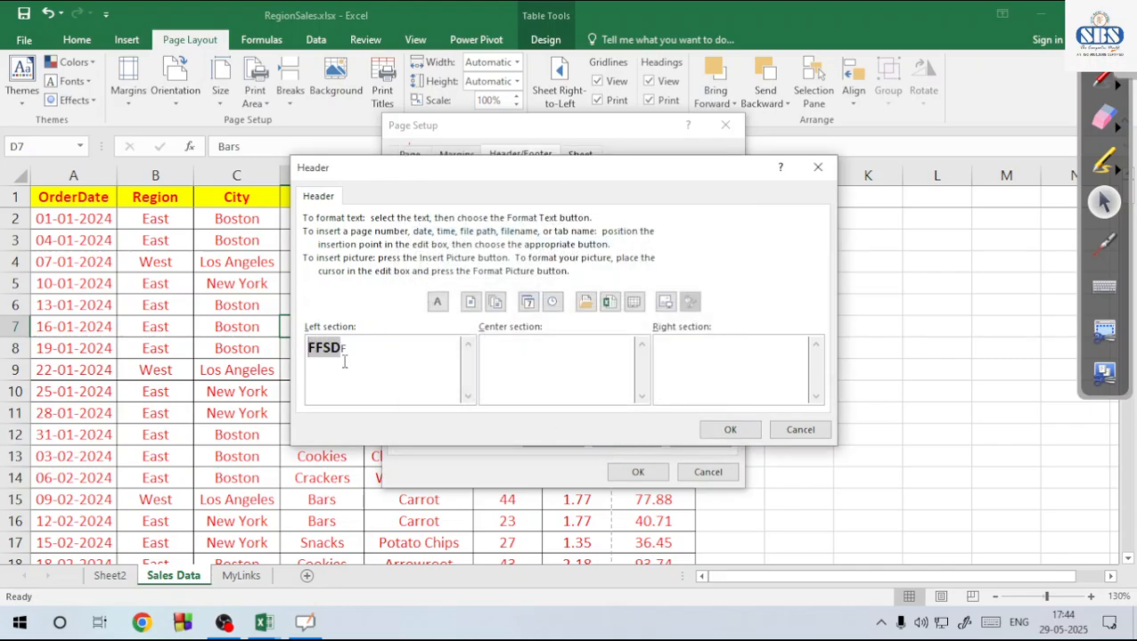
left_click_drag(375, 350, 307, 348)
key("Delete")
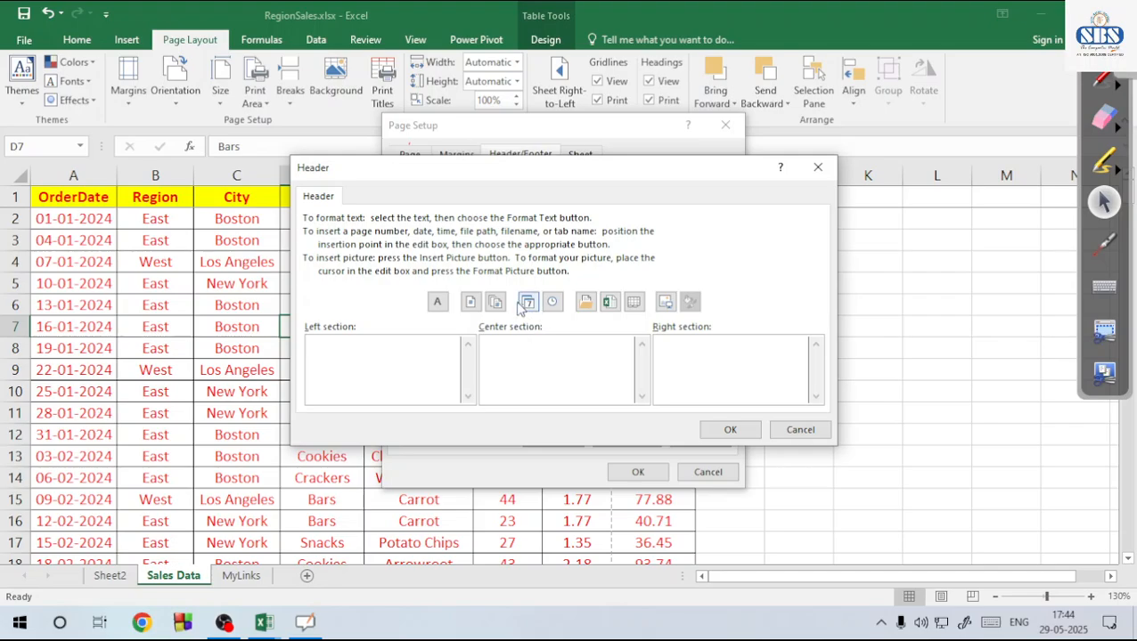
Insert the total number of pages field, &[Pages], in the header's right section
left_click(680, 337)
left_click(496, 304)
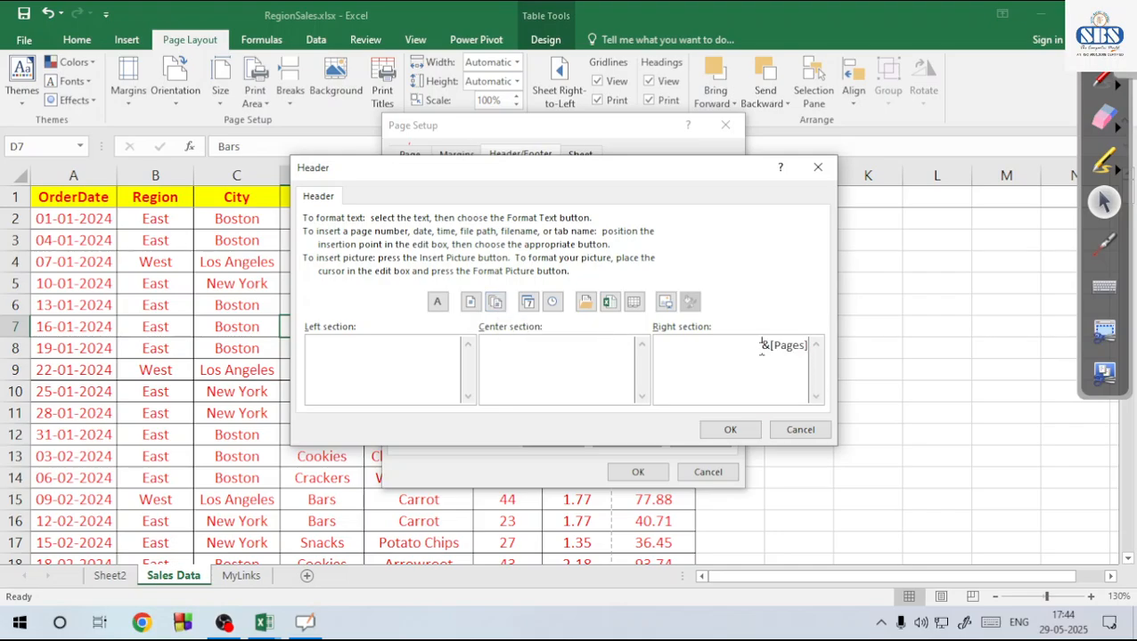
Insert the page number field, &[Page], before &[Pages] in the header's right section and apply the page setup
left_click(470, 302)
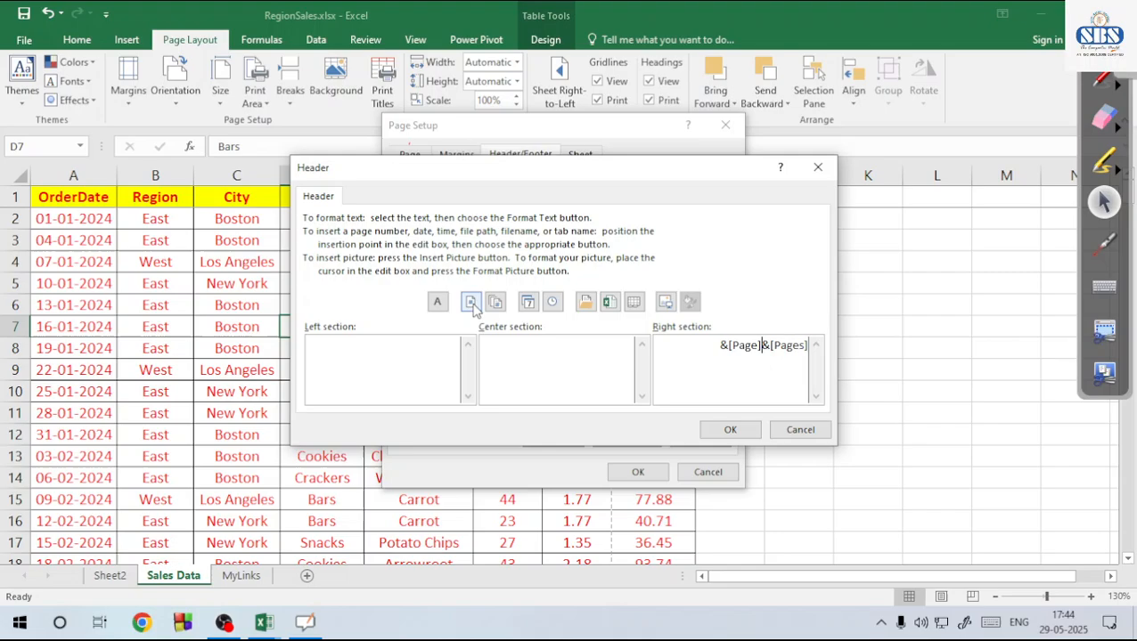
left_click(737, 431)
left_click(638, 472)
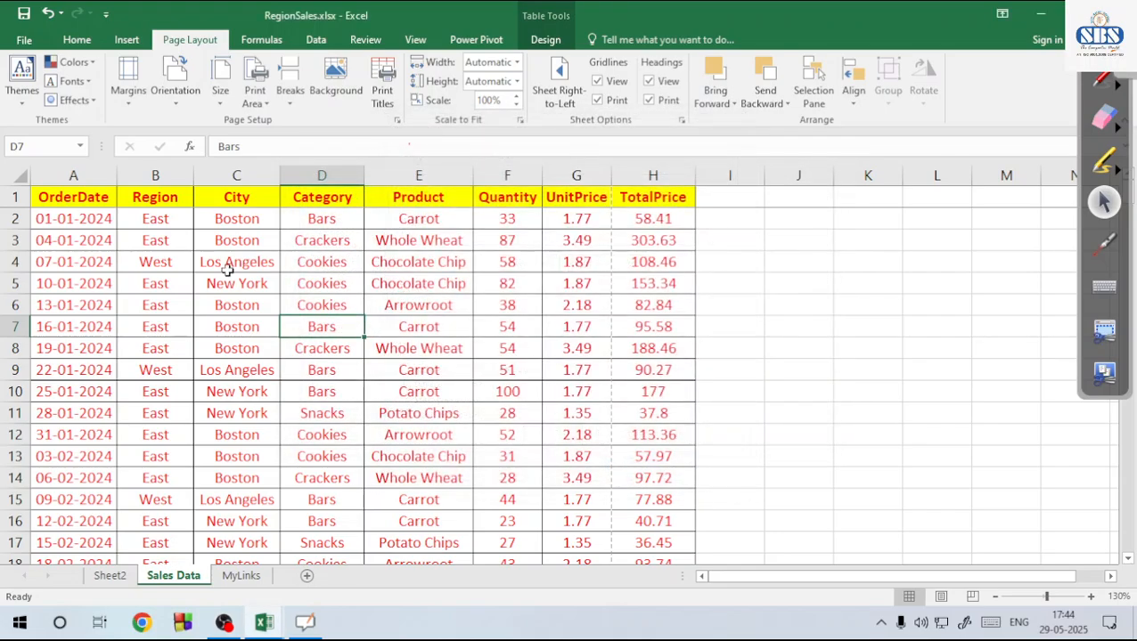
Examine the page number header in the print preview and return to the sheet
left_click(24, 39)
left_click(50, 239)
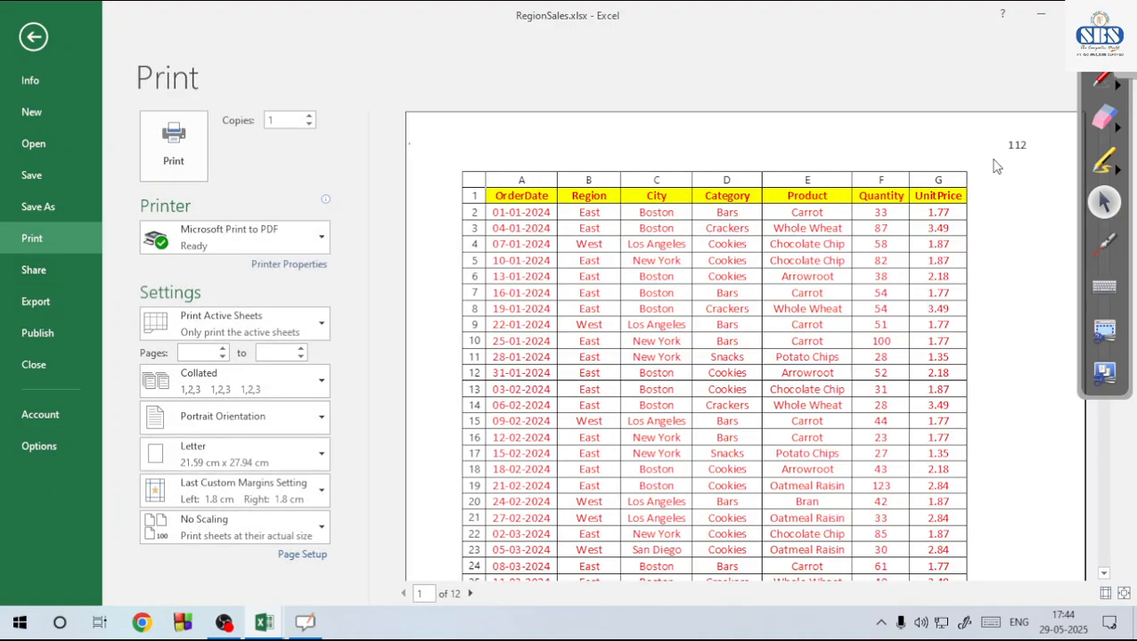
scroll(1002, 221, "down", 8)
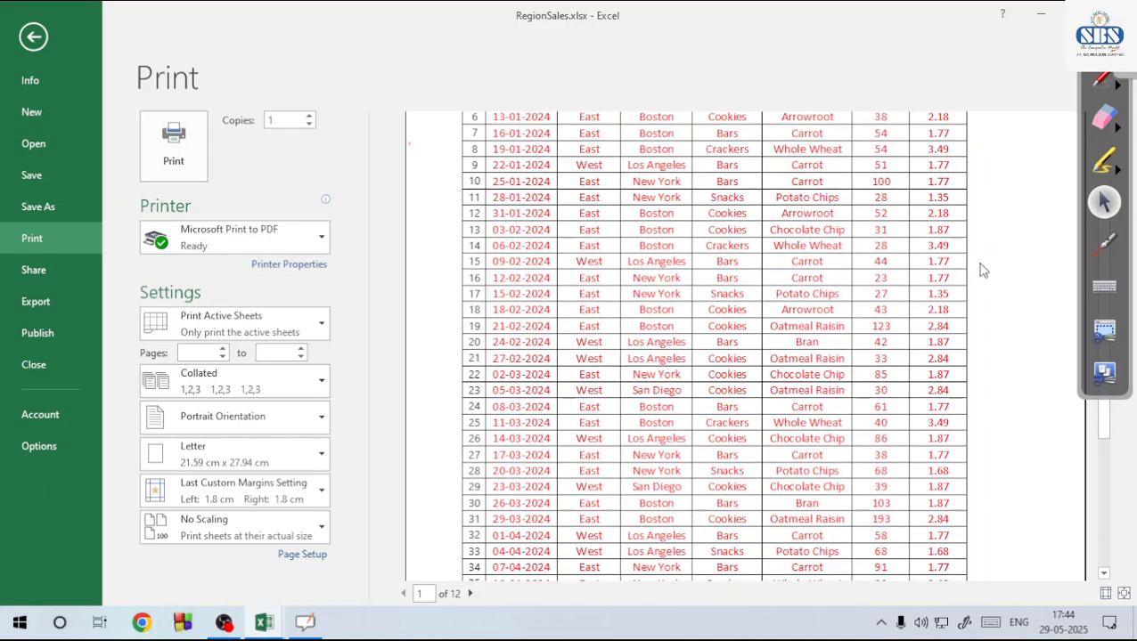
scroll(966, 231, "up", 8)
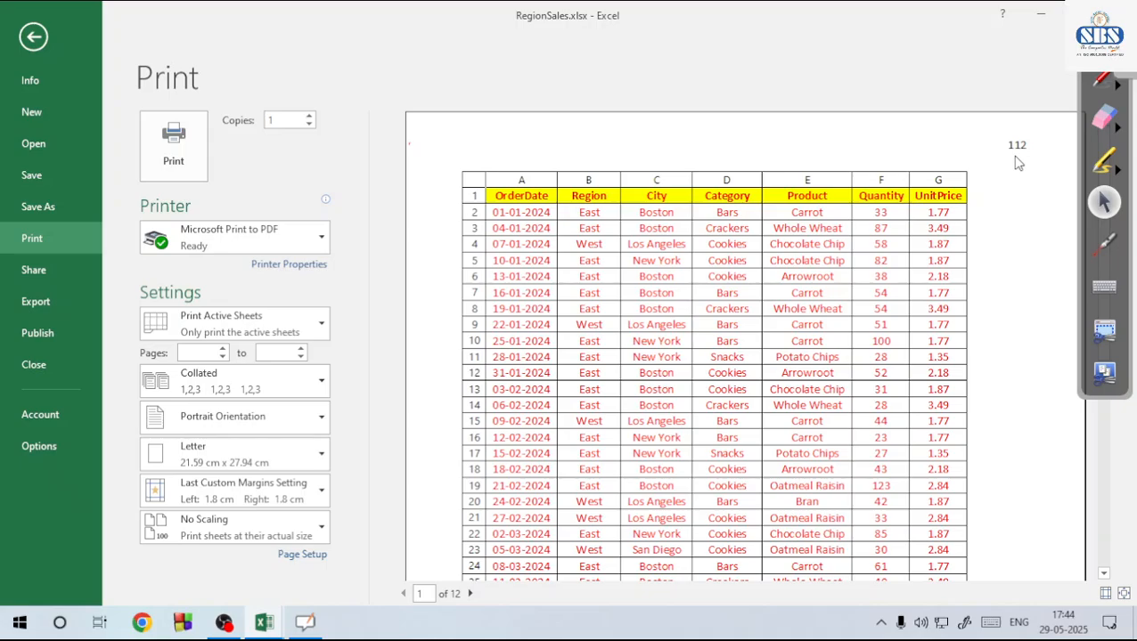
key("Escape")
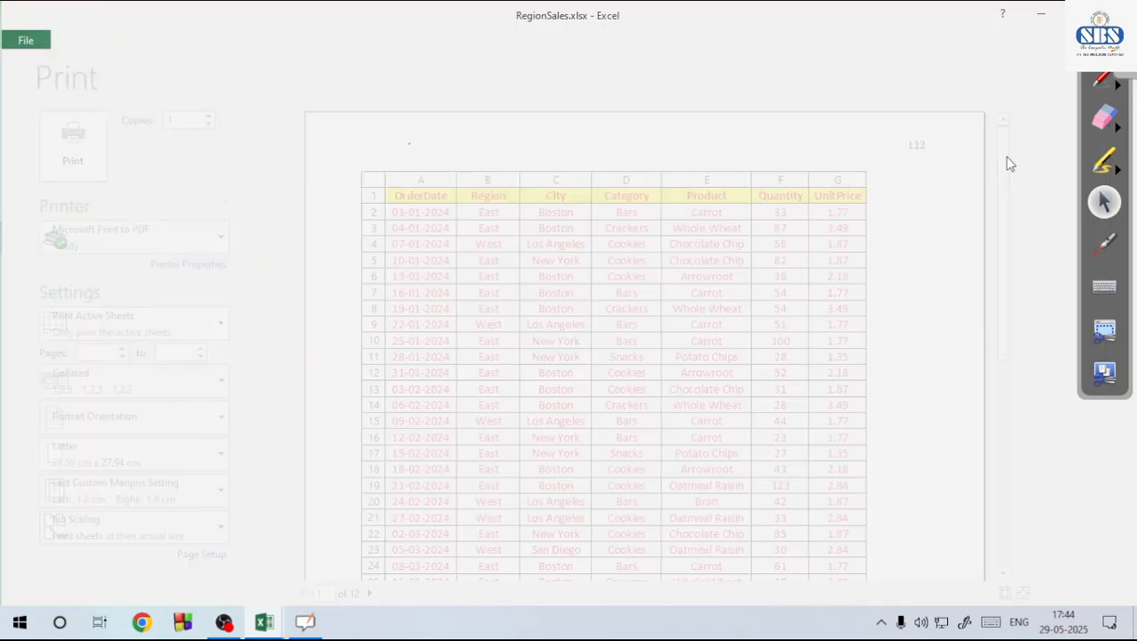
Add the word "of" between the two page fields in the custom header's right section, making it &[Page] of &[Pages]
left_click(375, 80)
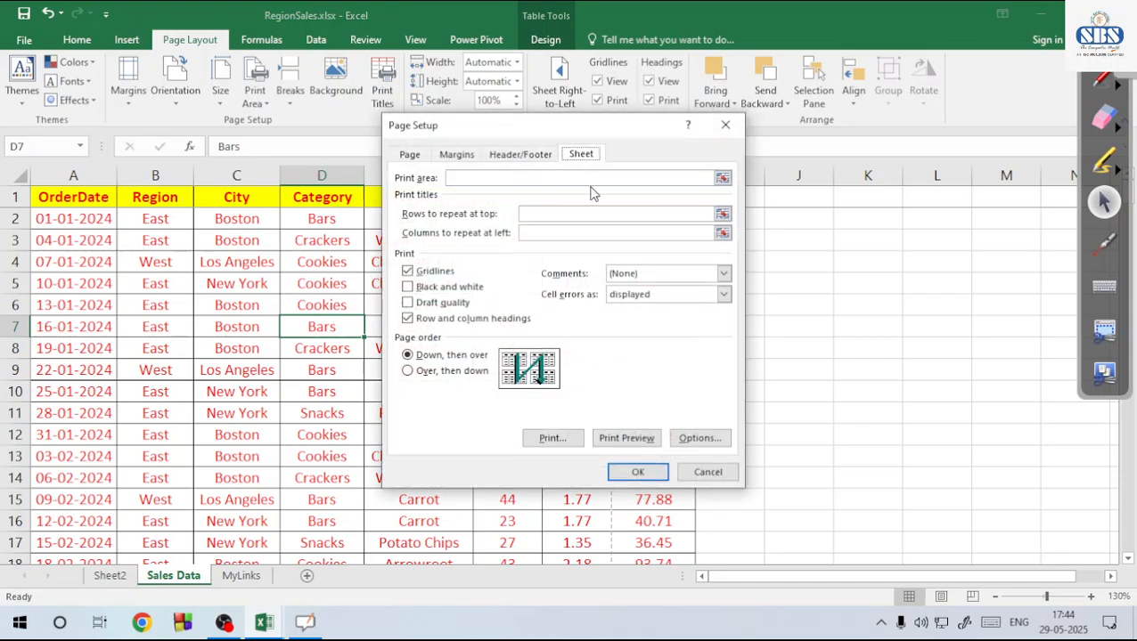
left_click(520, 154)
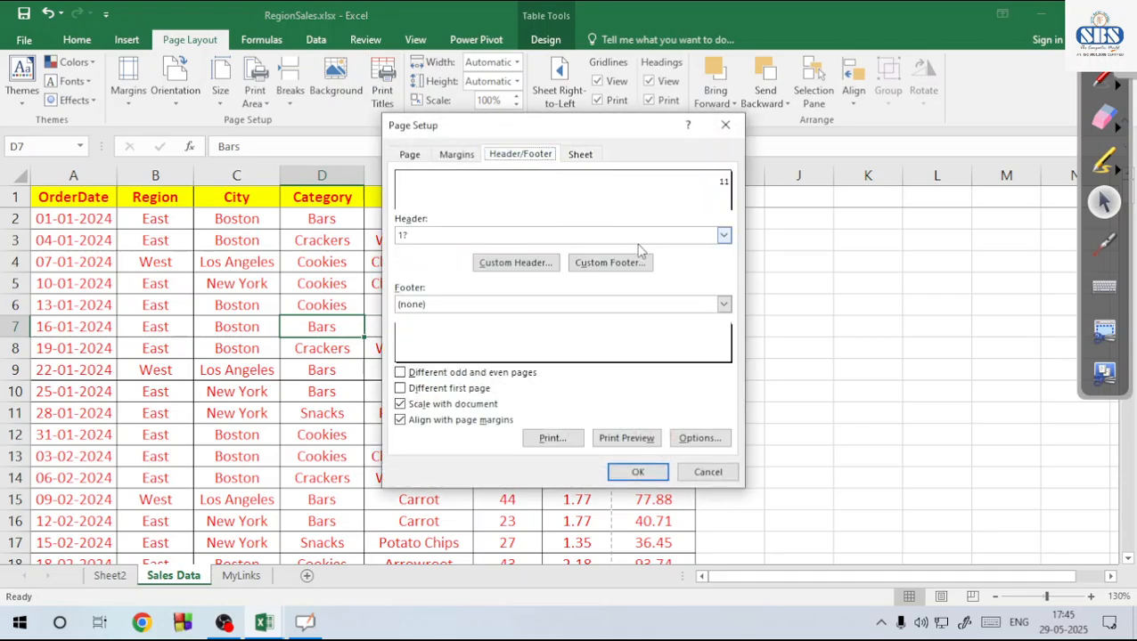
left_click(495, 265)
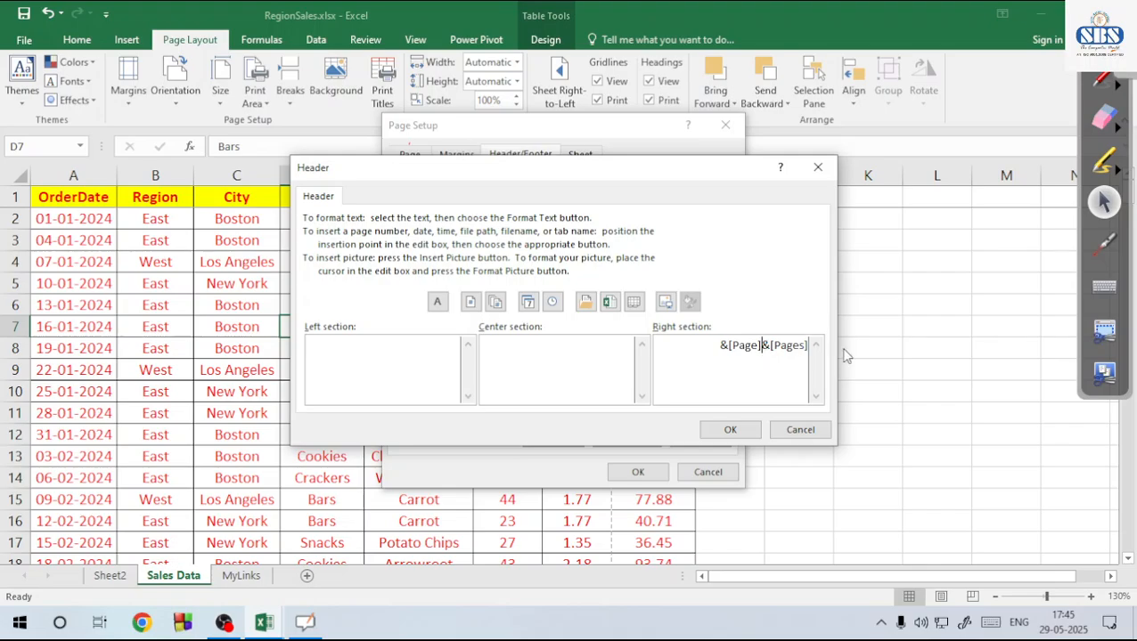
type("OF")
key("BackSpace")
key("BackSpace")
type("of")
left_click(727, 432)
Check the page number header on the first two pages of the print preview, and return to the sheet
left_click(634, 442)
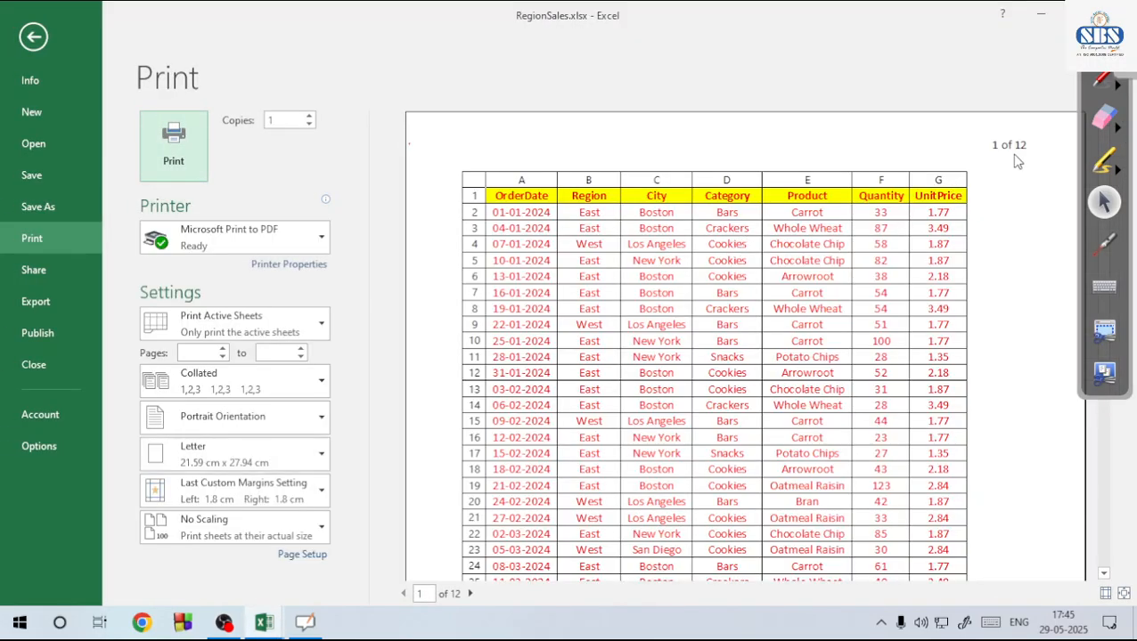
scroll(934, 337, "down", 8)
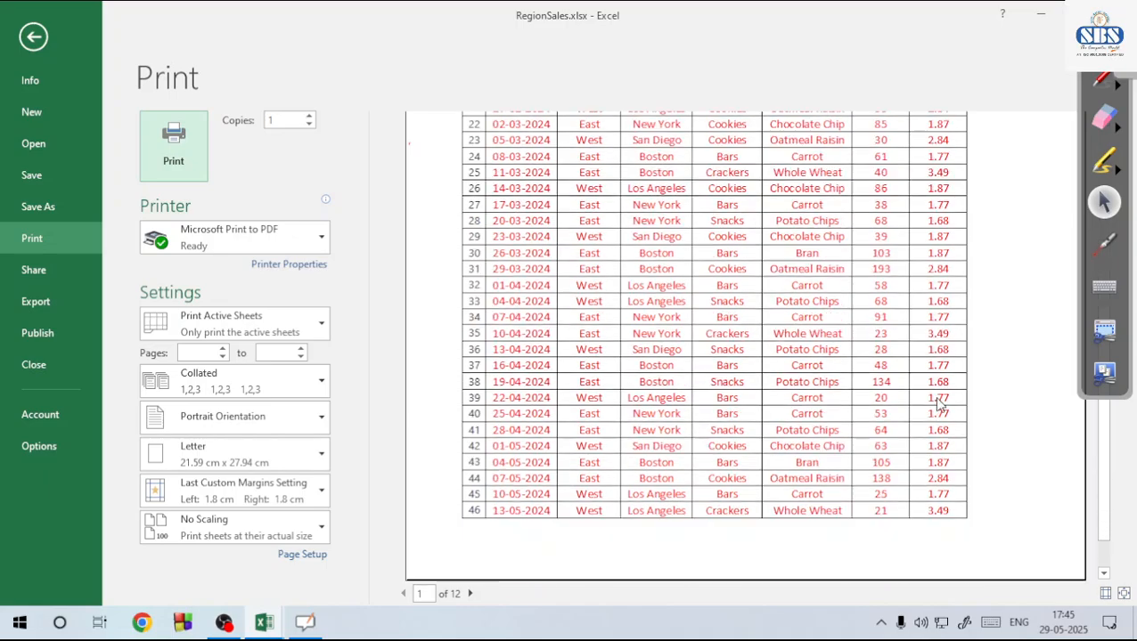
left_click(470, 593)
scroll(909, 326, "up", 8)
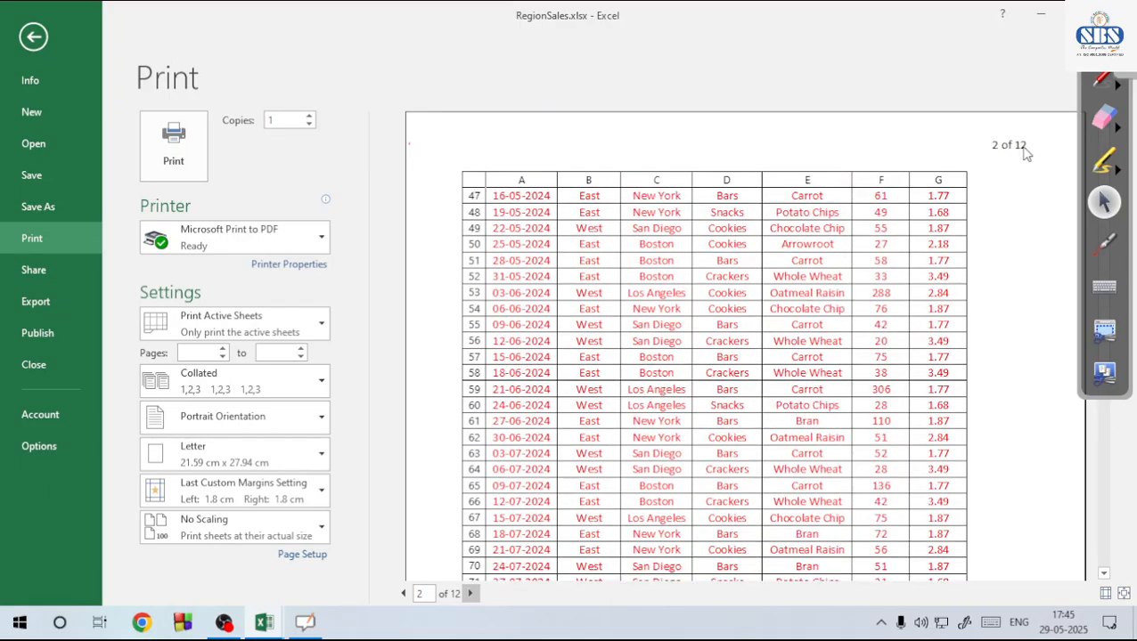
key("Escape")
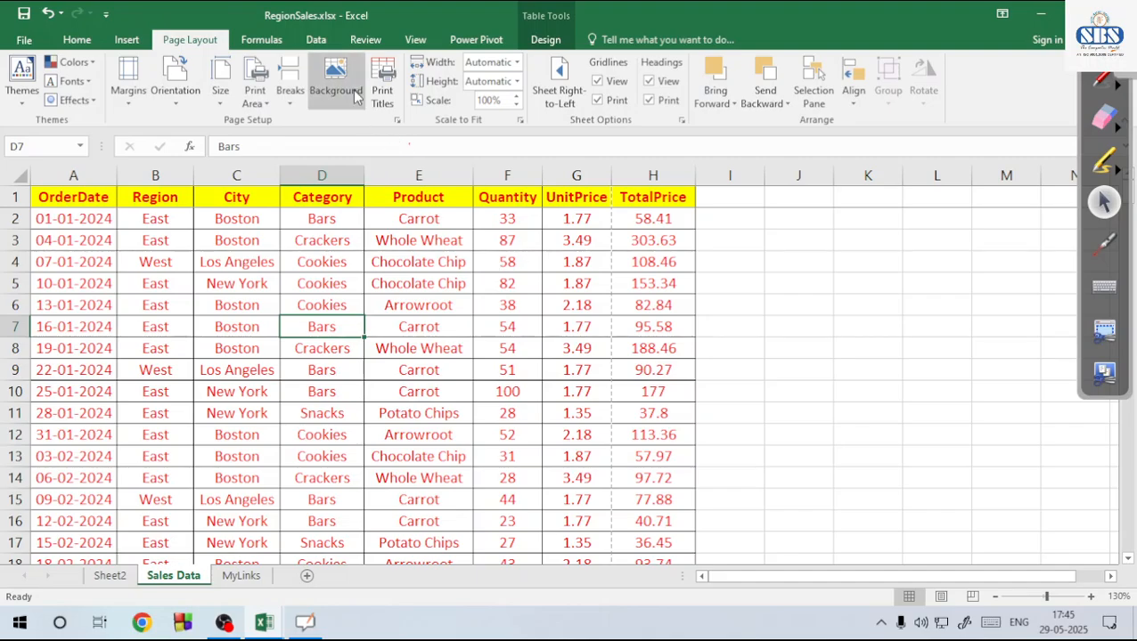
Insert the SBS logo picture from the Desktop into the custom header's center section and apply the page setup
left_click(382, 84)
left_click(520, 154)
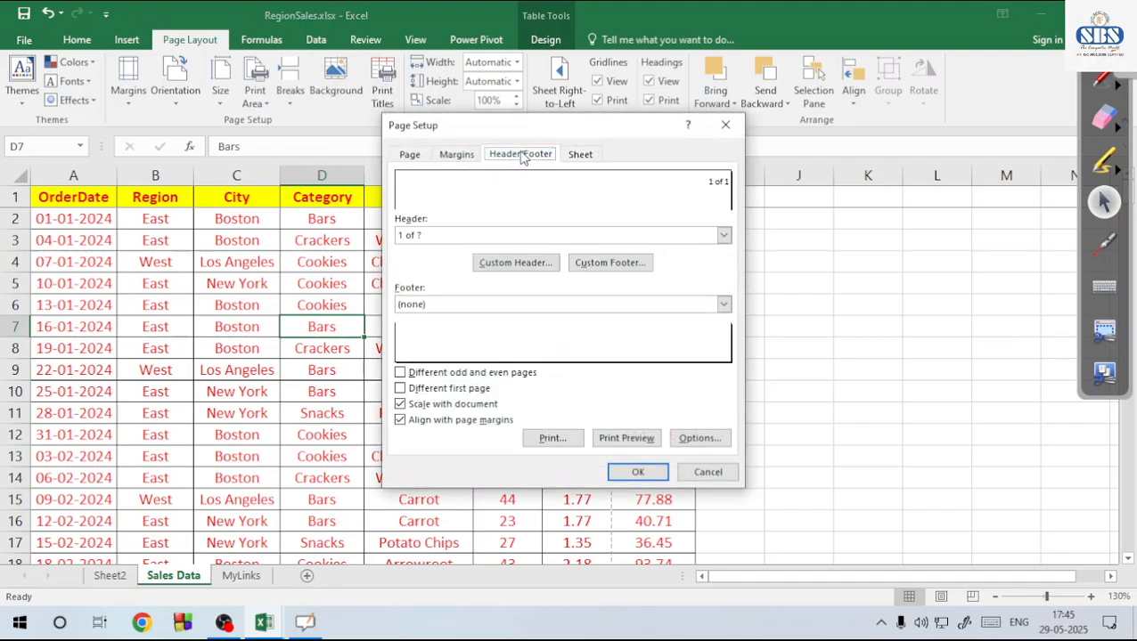
left_click(512, 268)
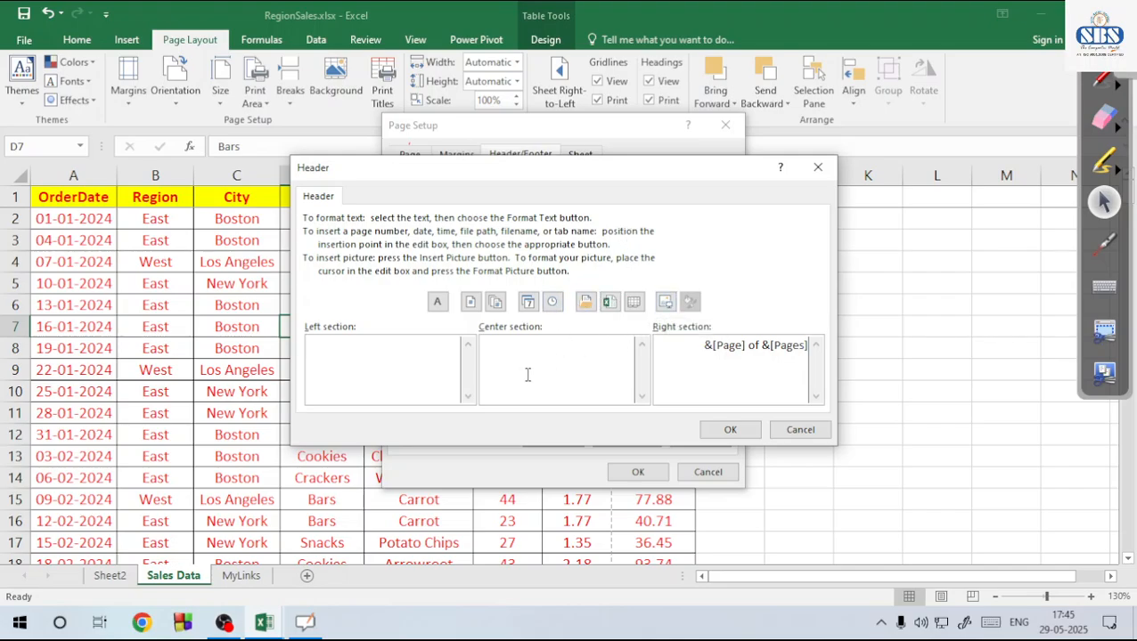
left_click(665, 301)
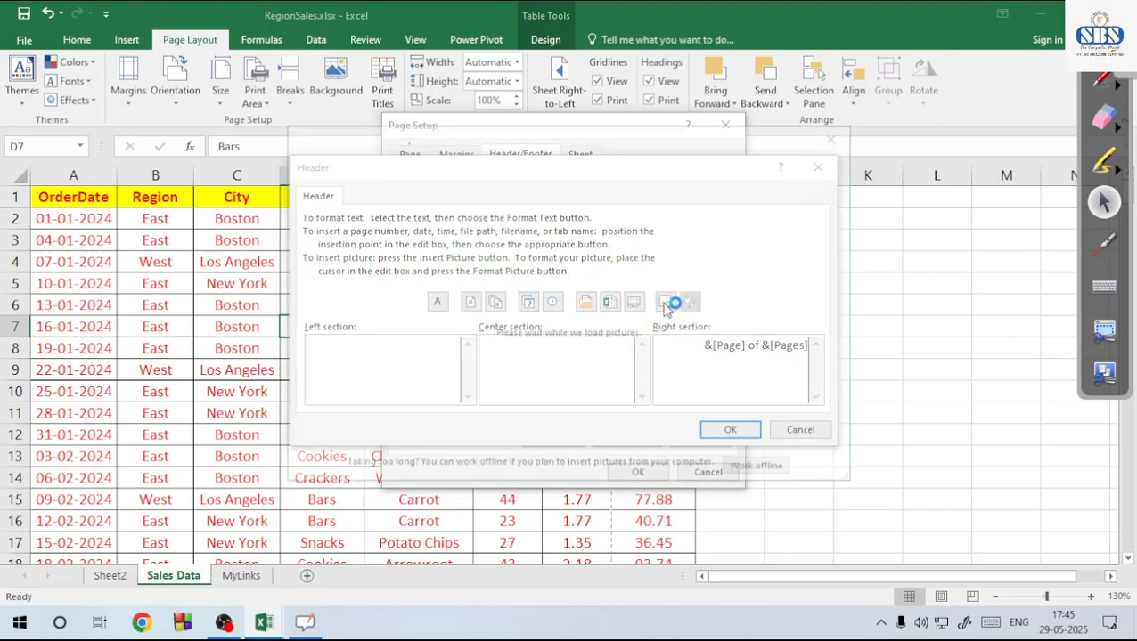
left_click(481, 220)
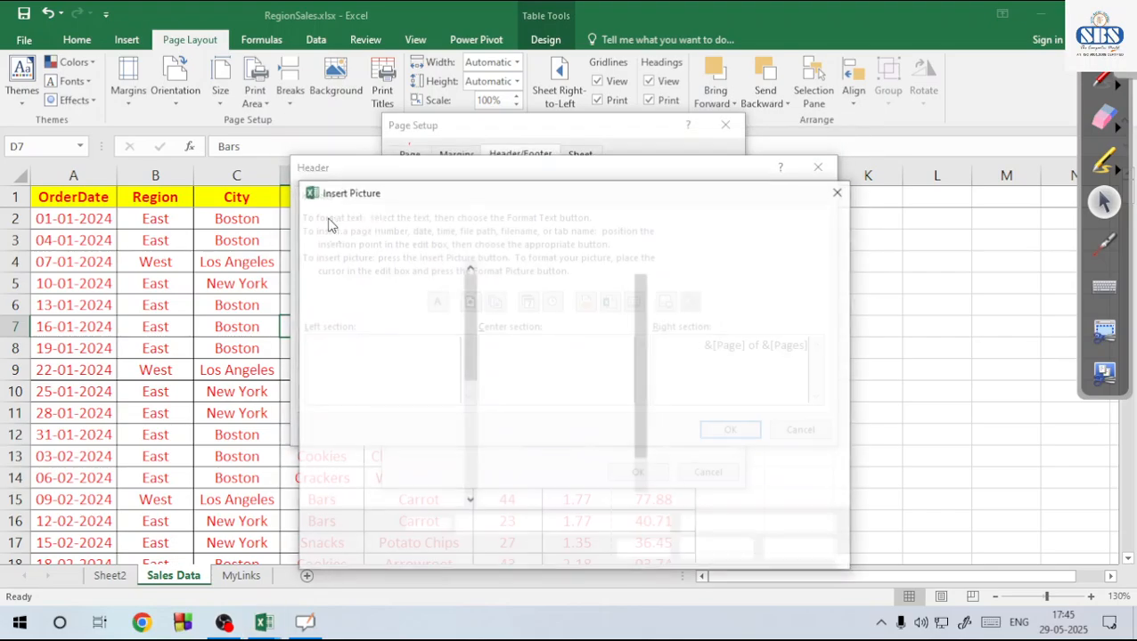
left_click(375, 317)
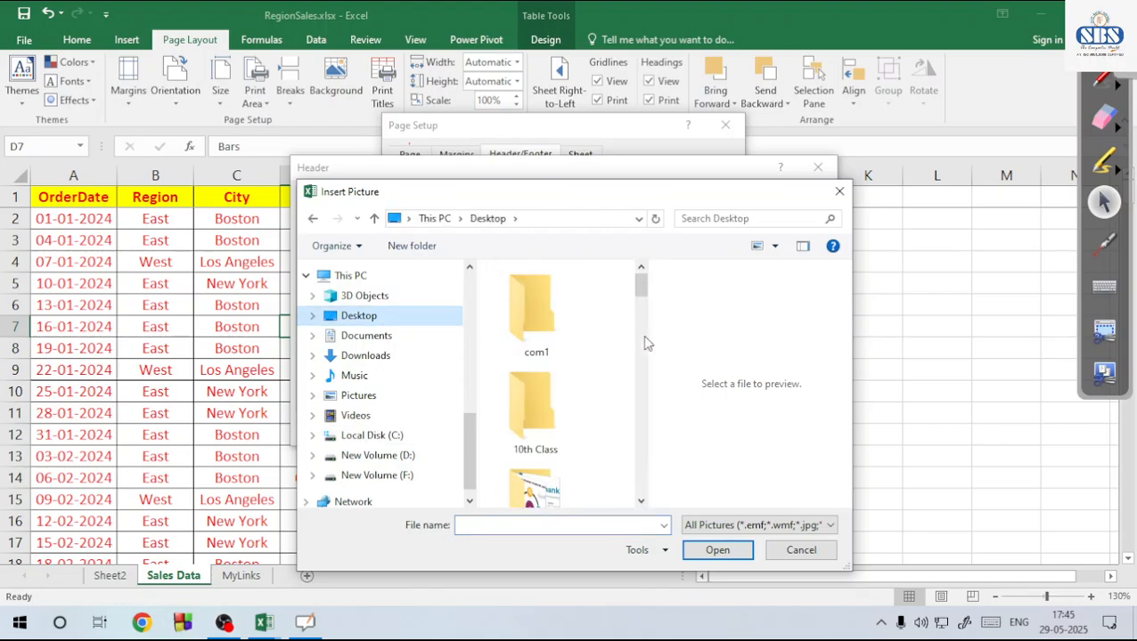
left_click_drag(649, 297, 636, 478)
left_click(566, 413)
left_click(715, 549)
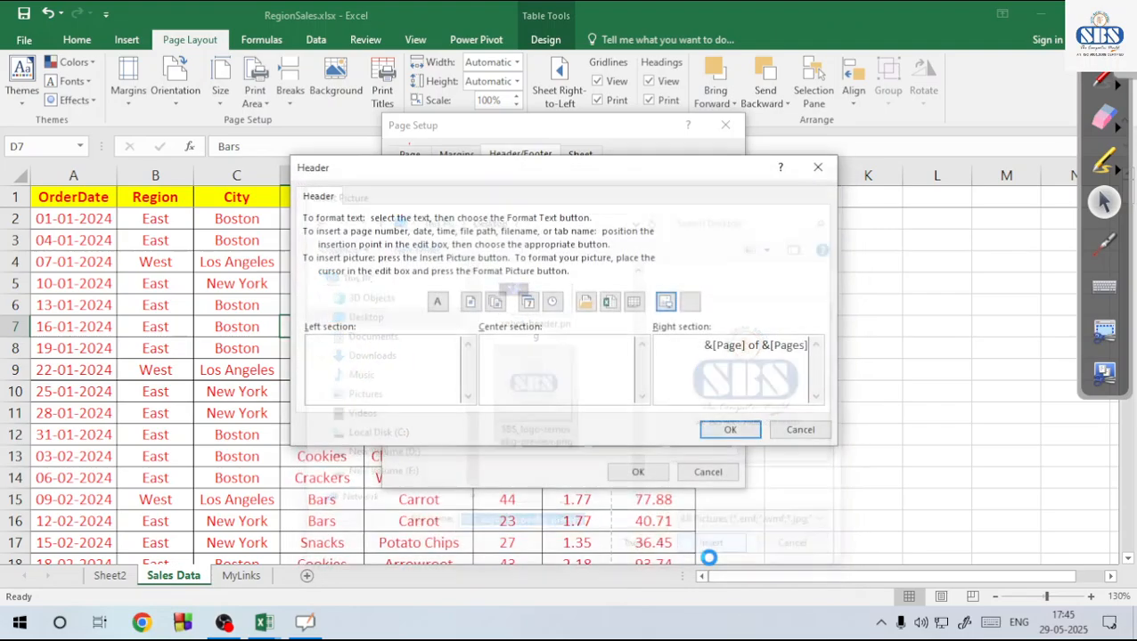
left_click(727, 431)
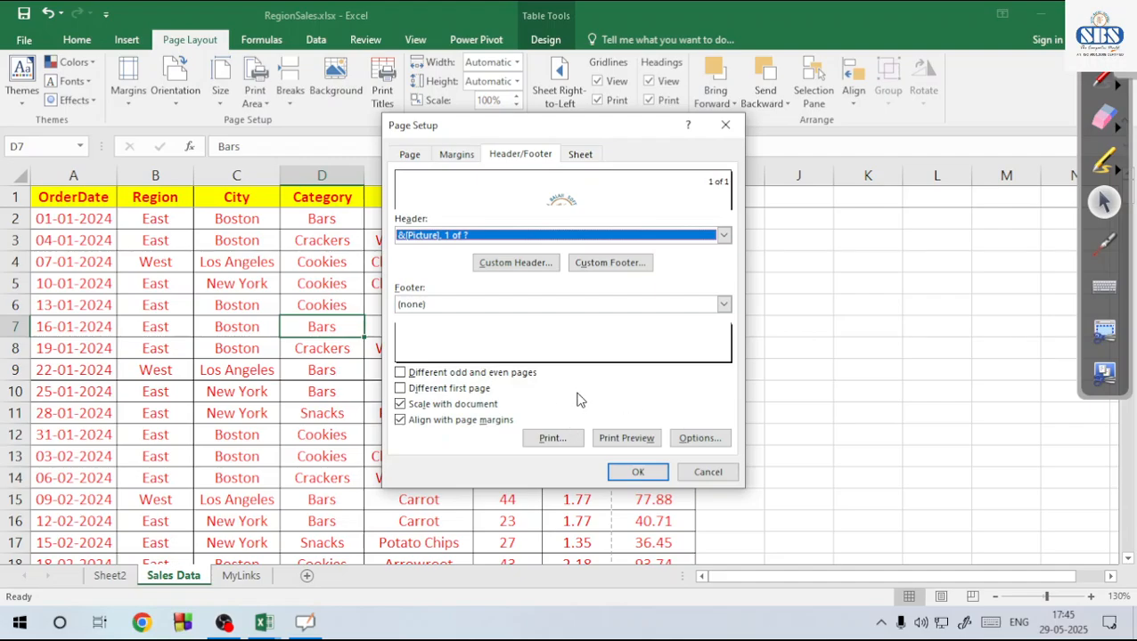
left_click(638, 472)
Examine how the header logo sits on the first page in the print preview, and return to the sheet
left_click(22, 43)
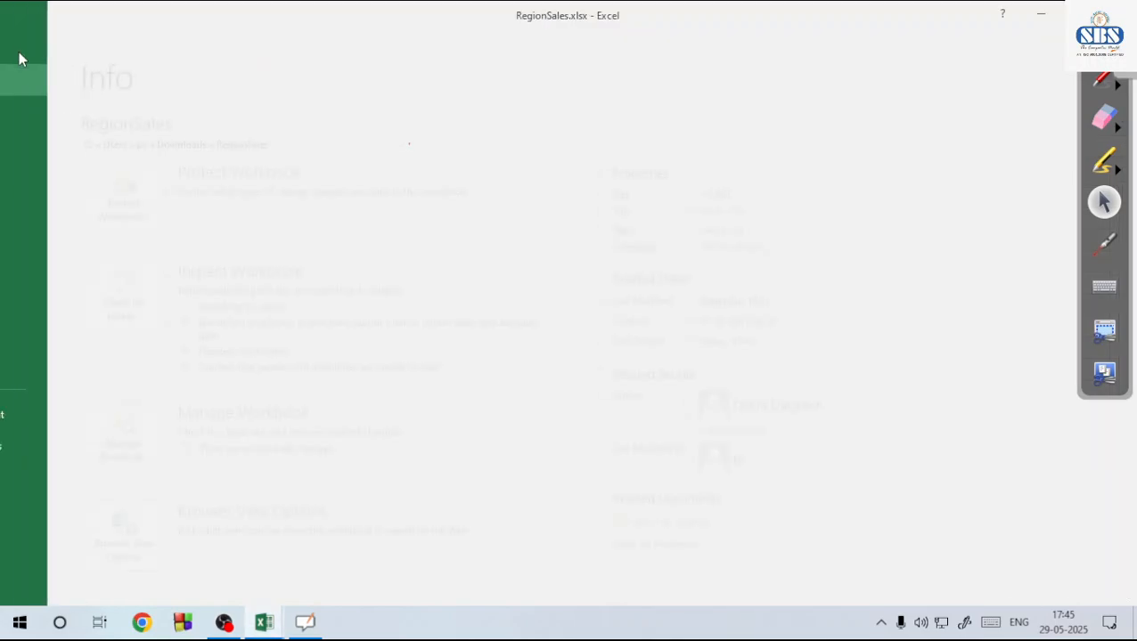
left_click(44, 234)
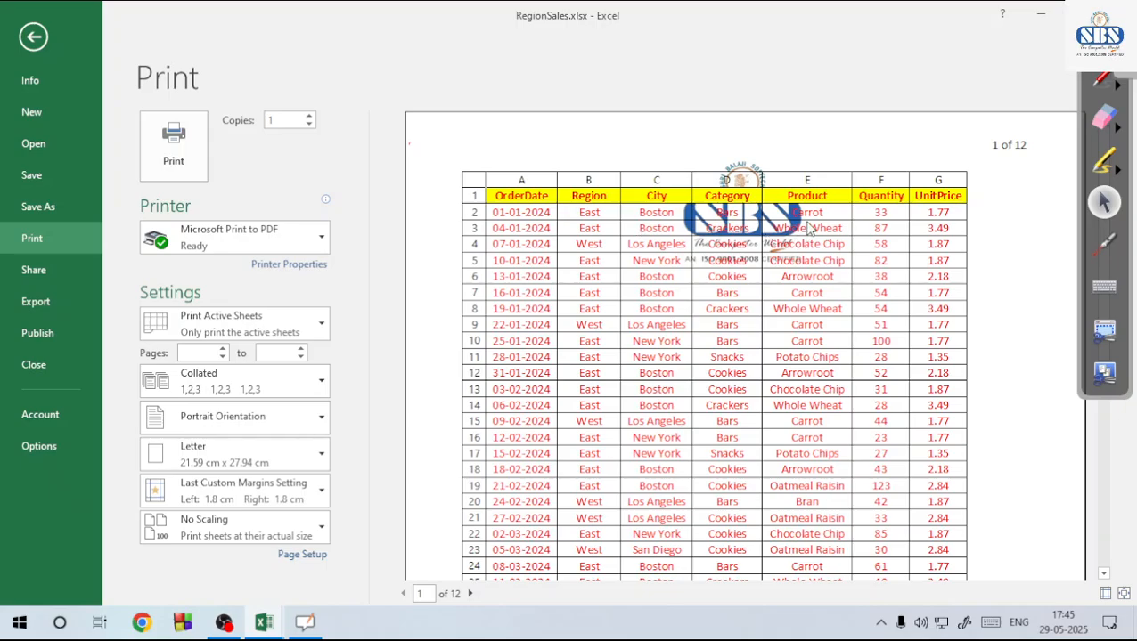
key("Escape")
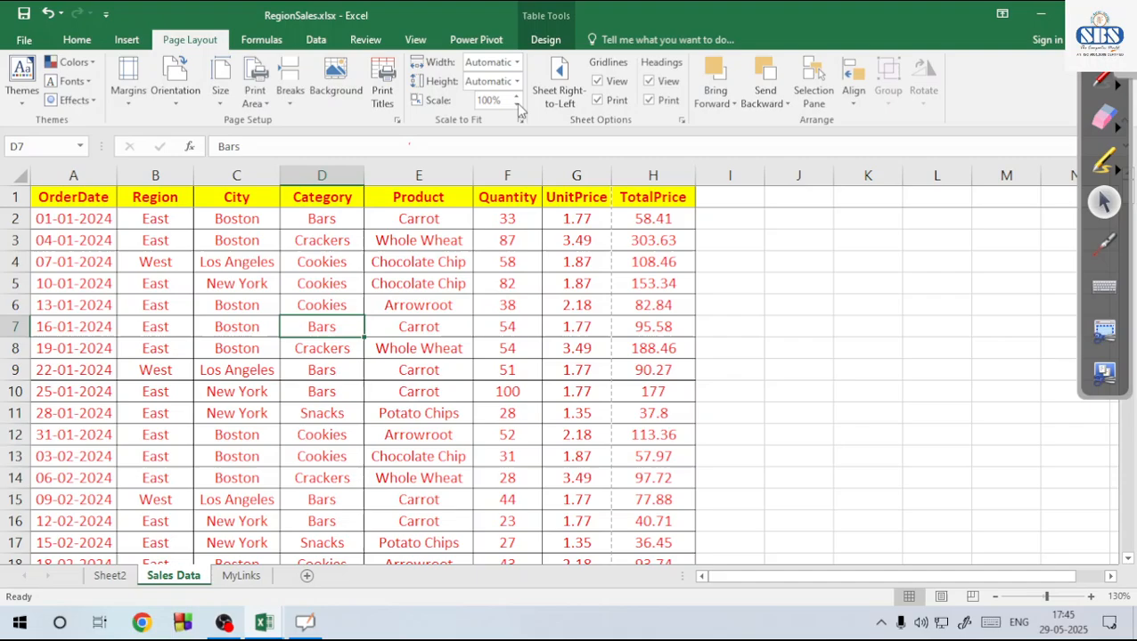
Open the Format Picture settings for the &[Picture] field in the custom header's center section
left_click(381, 82)
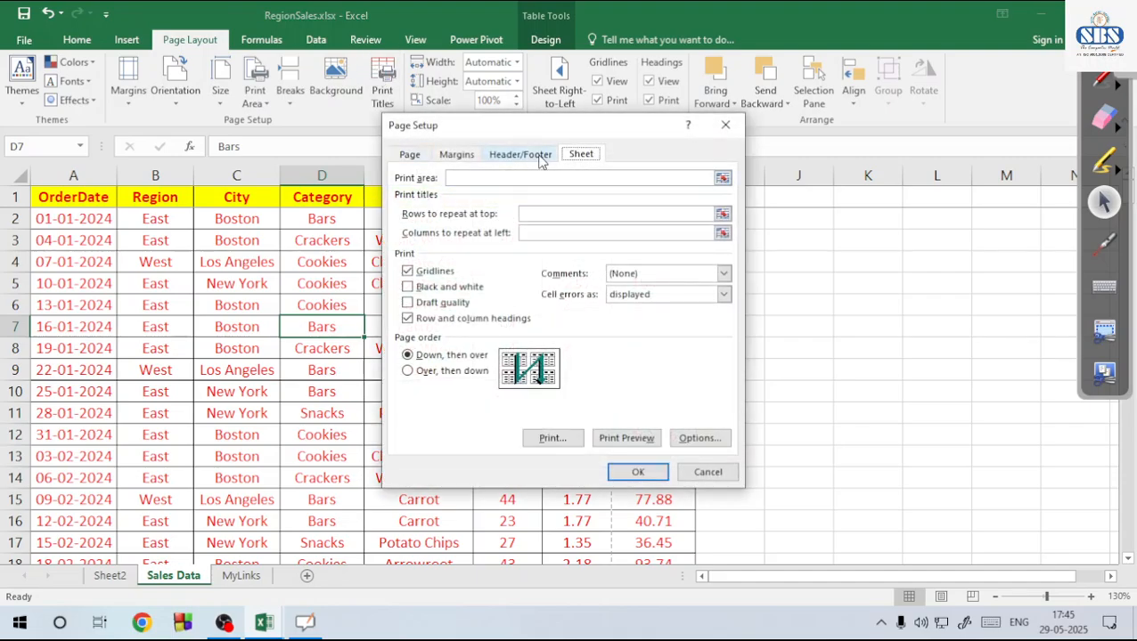
left_click(525, 154)
left_click(519, 263)
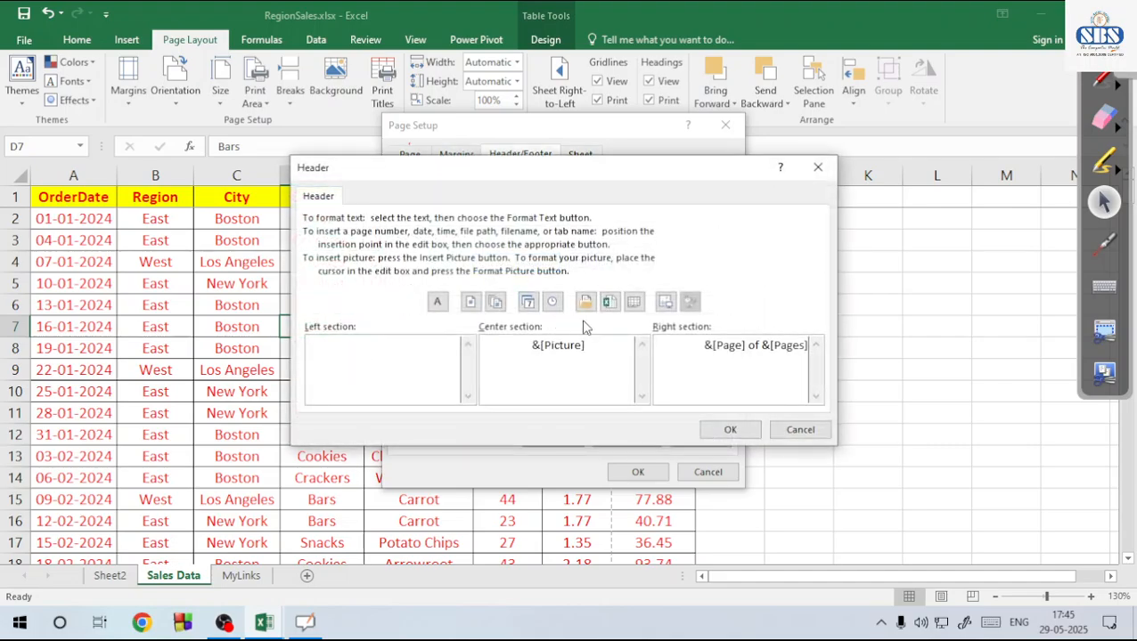
left_click(579, 349)
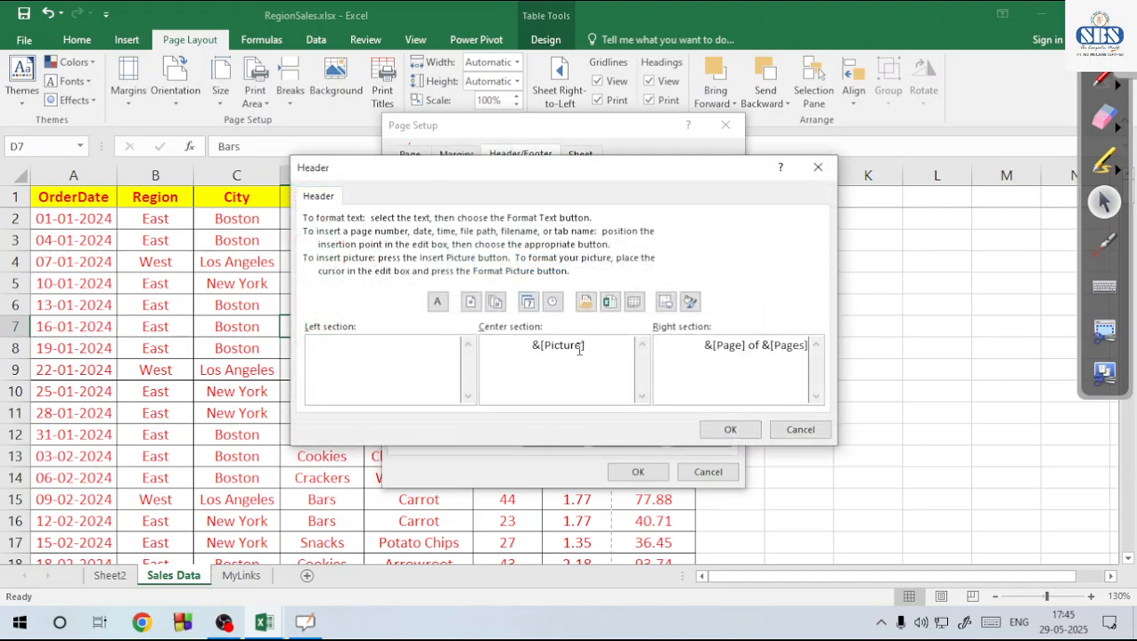
left_click(693, 304)
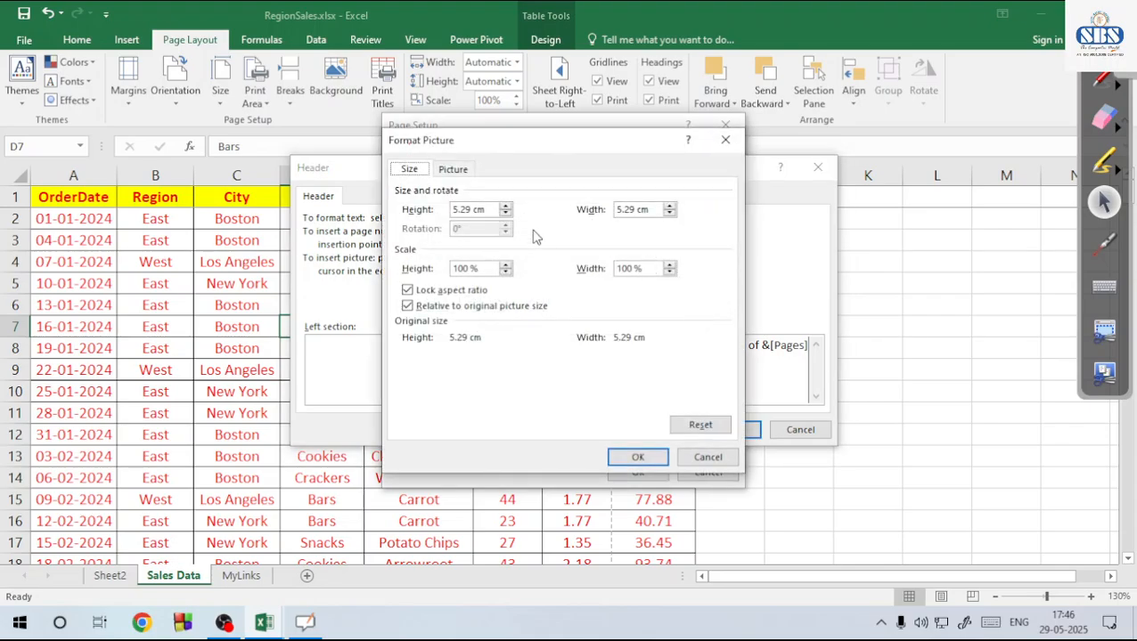
Reduce the header picture's height in small steps with the aspect ratio locked
left_click(507, 217)
left_click(507, 218)
left_click(508, 217)
left_click(508, 218)
left_click(508, 217)
left_click(507, 217)
left_click(508, 217)
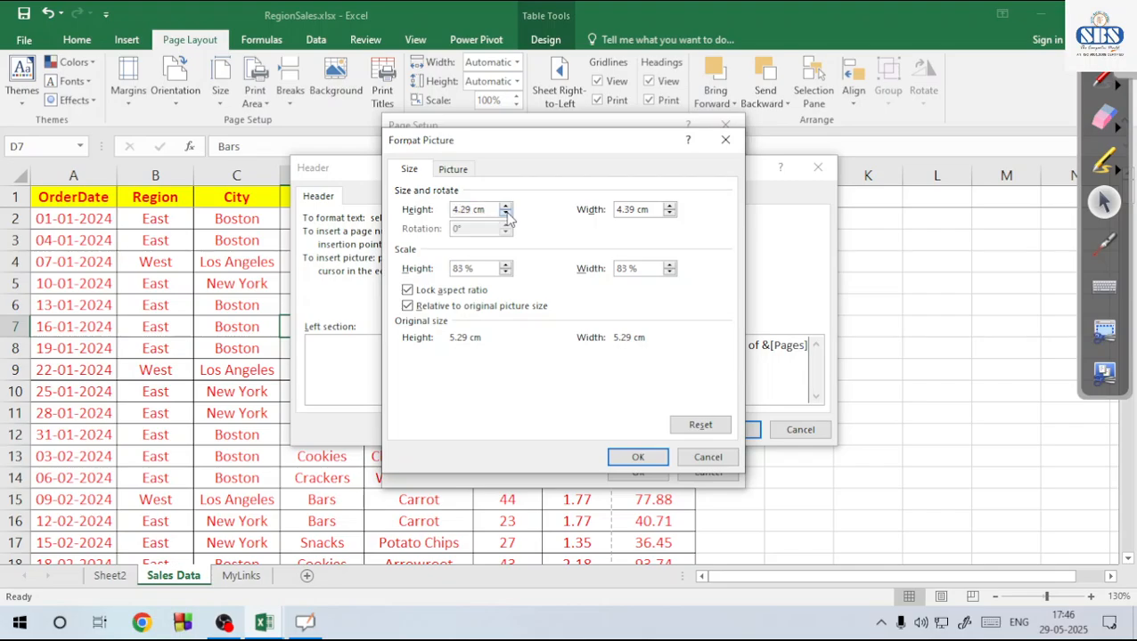
left_click(507, 217)
left_click(508, 218)
left_click(508, 217)
left_click(508, 217)
left_click(508, 217)
Set the header picture's height scale to 50%, check its crop and image control options, and confirm the header
left_click_drag(474, 268, 446, 268)
type("50")
left_click(447, 170)
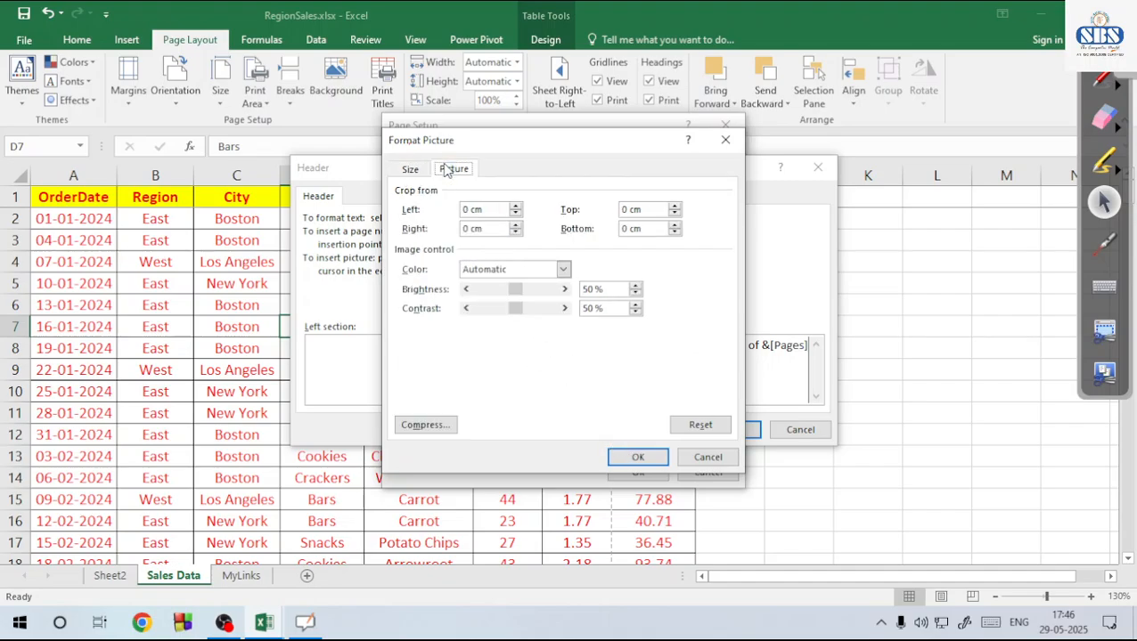
left_click(410, 169)
left_click(641, 457)
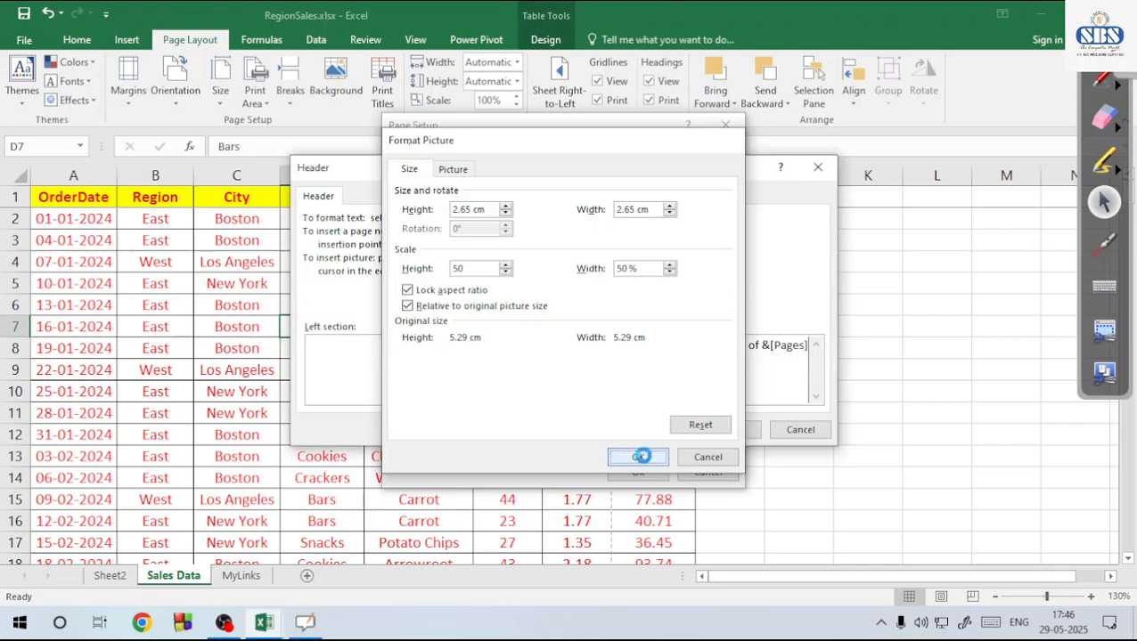
left_click(730, 430)
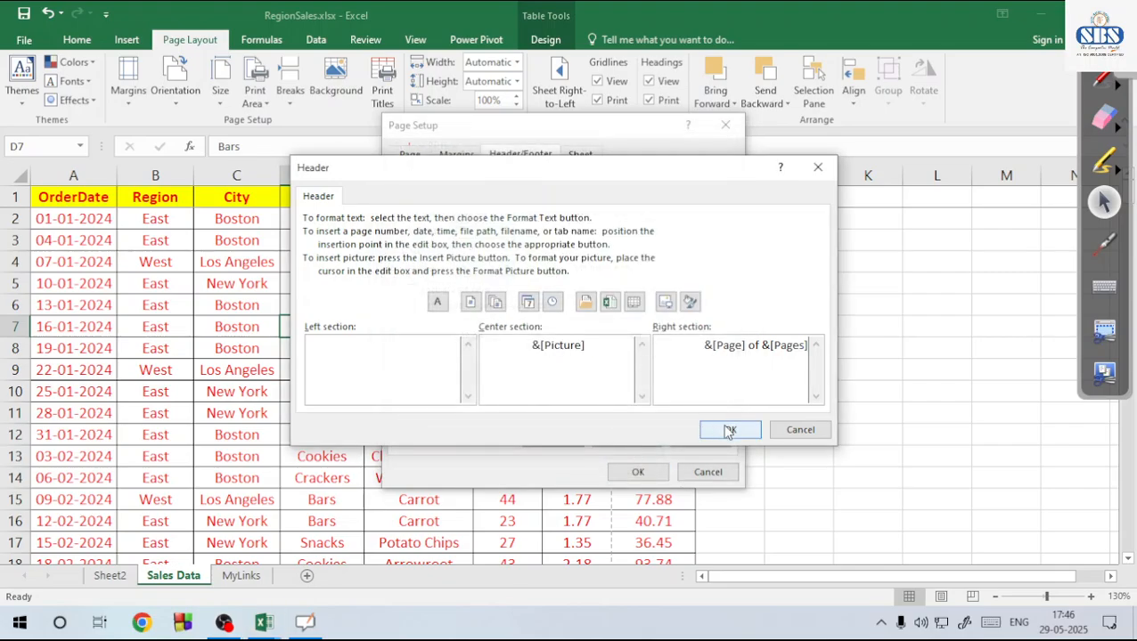
Check the resized header logo in the print preview and return to the sheet
left_click(642, 435)
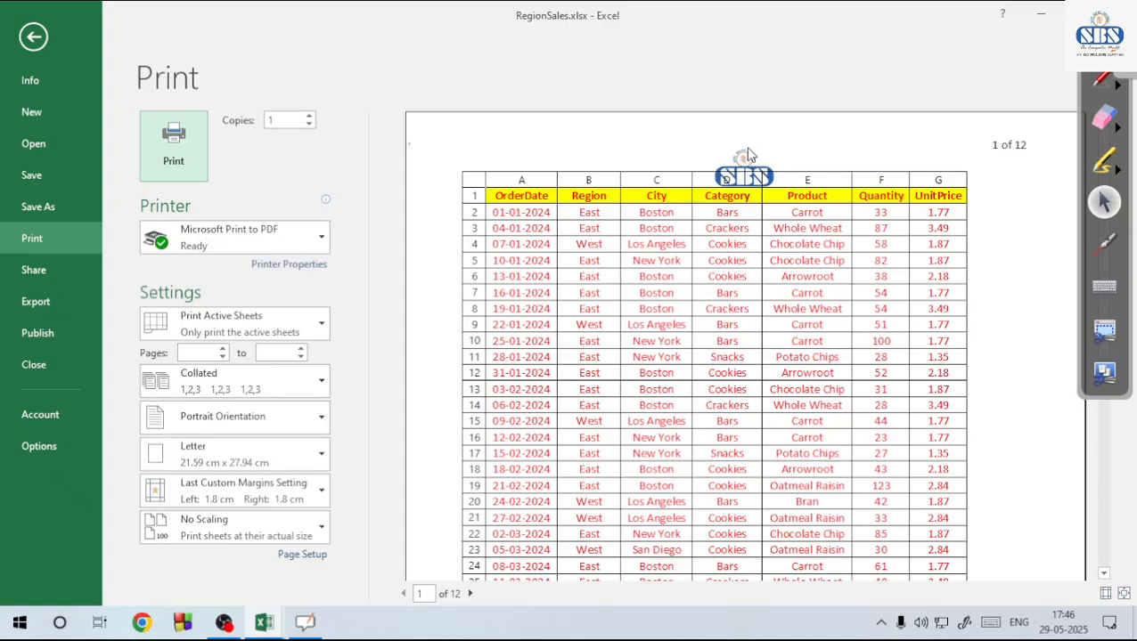
key("Escape")
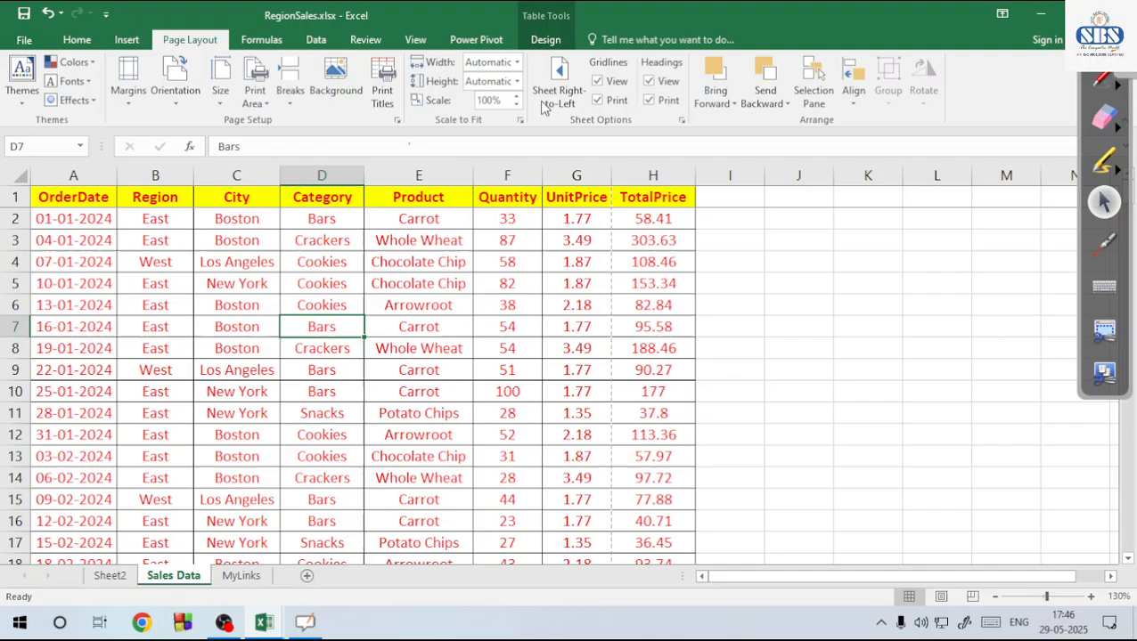
Open the Format Picture settings for the logo field in the custom header's center section
left_click(399, 91)
left_click(520, 155)
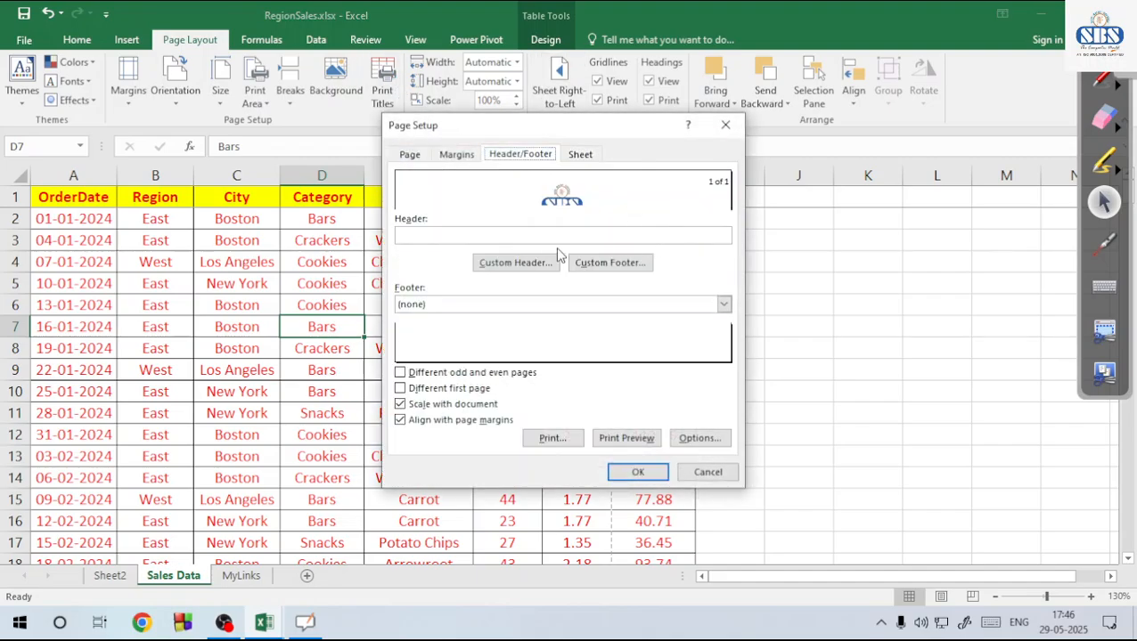
left_click(525, 262)
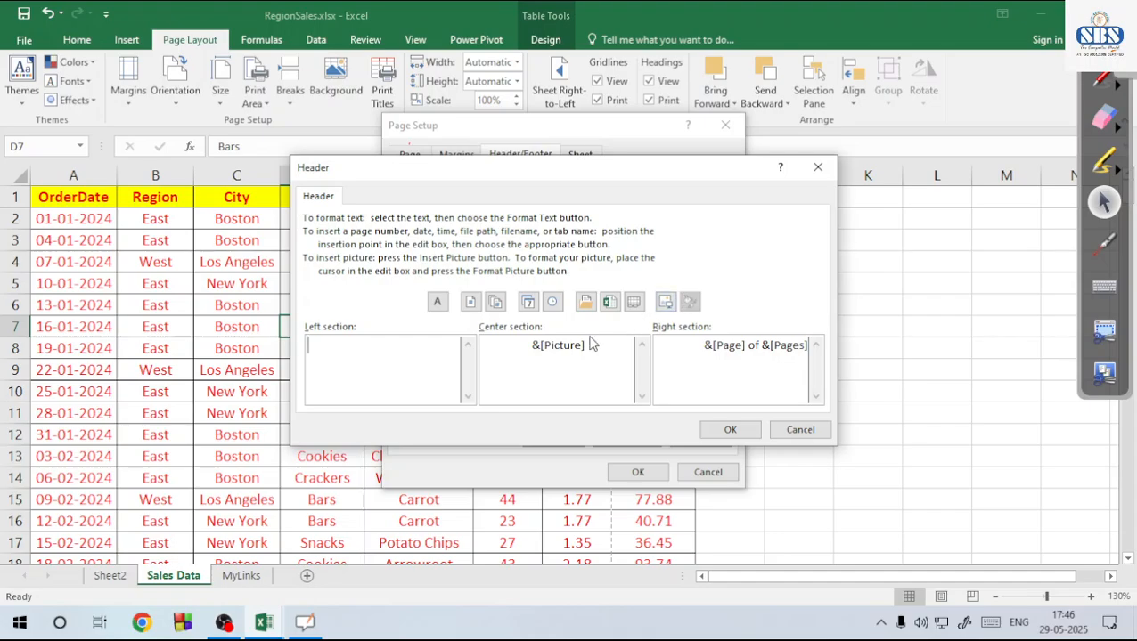
left_click(566, 348)
double_click(560, 348)
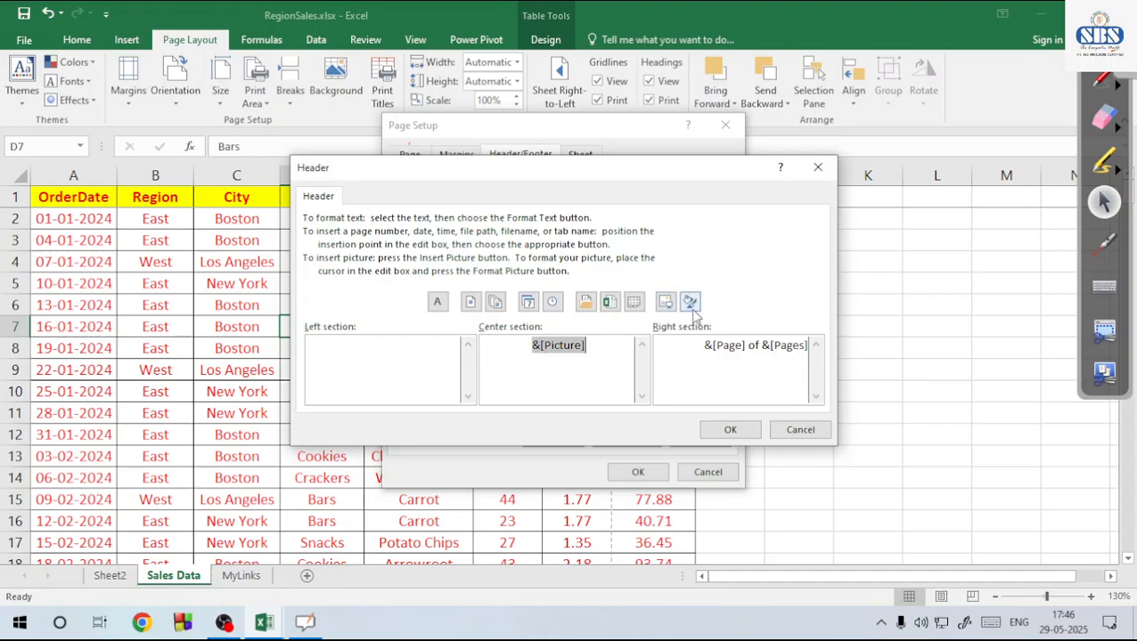
left_click(690, 301)
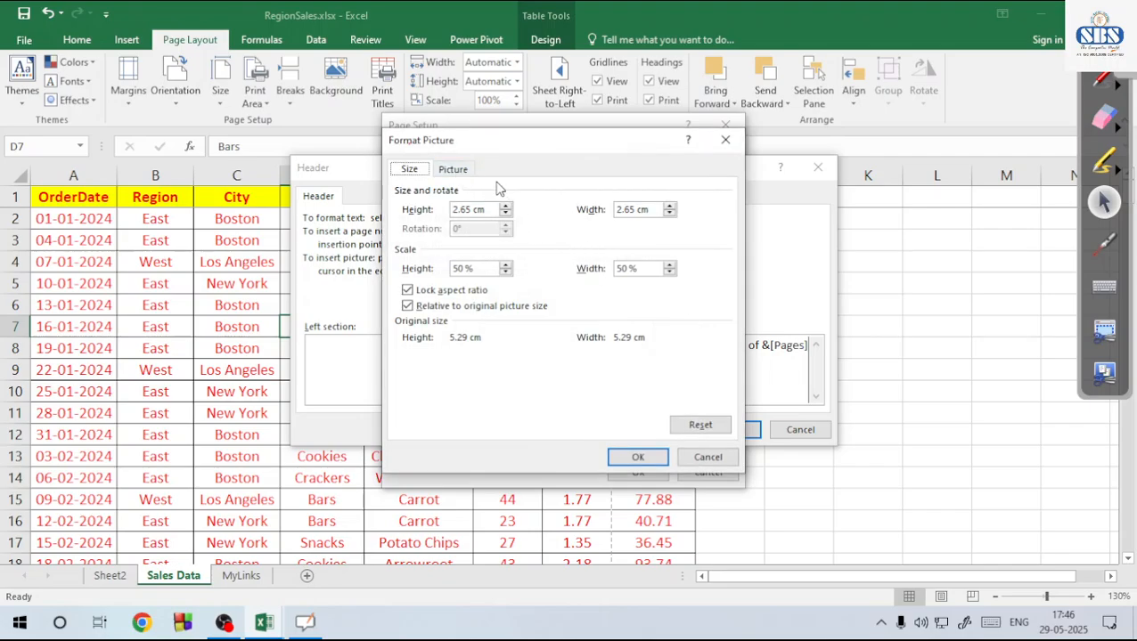
Examine the header picture's color choices and size settings, keep the color Automatic, and close the picture and header settings
left_click(450, 171)
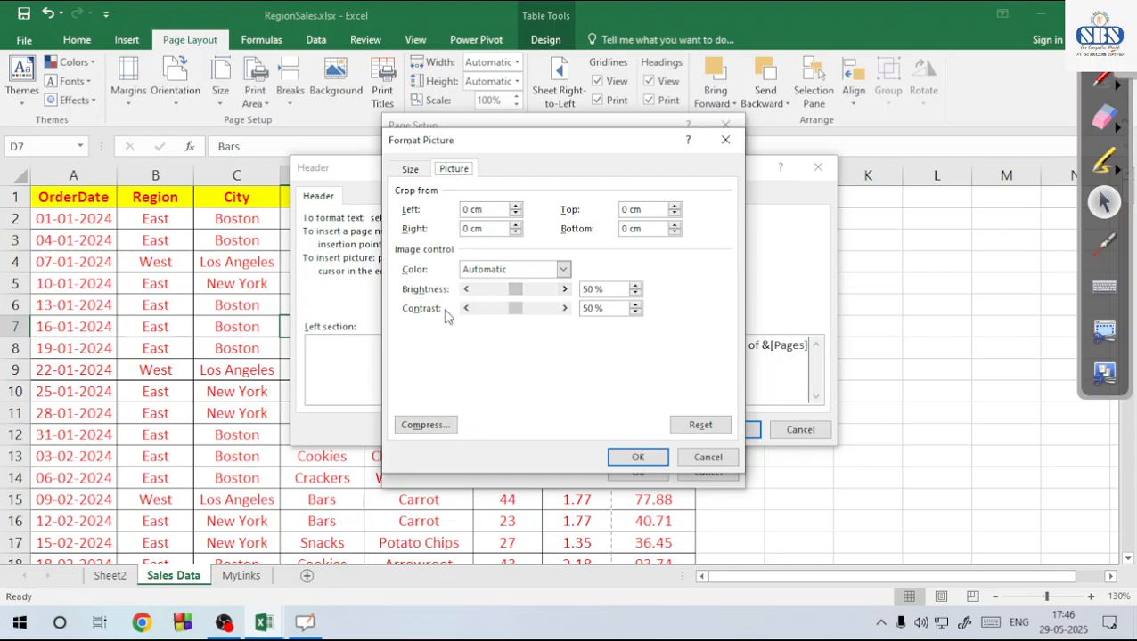
left_click(515, 269)
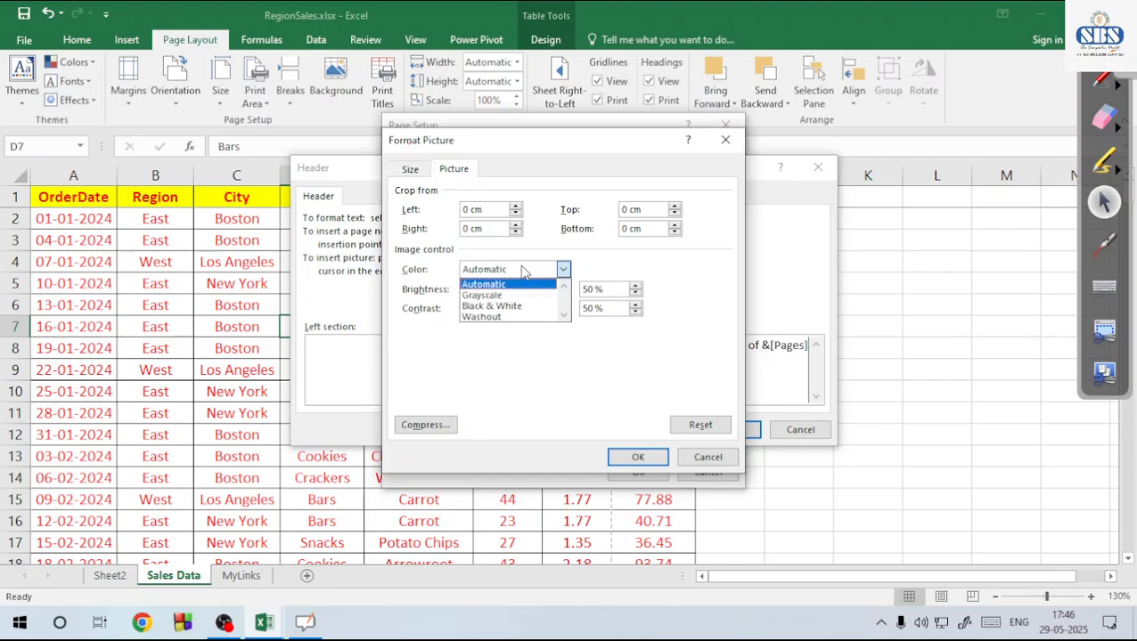
left_click(513, 267)
left_click(512, 267)
left_click(523, 284)
left_click(411, 169)
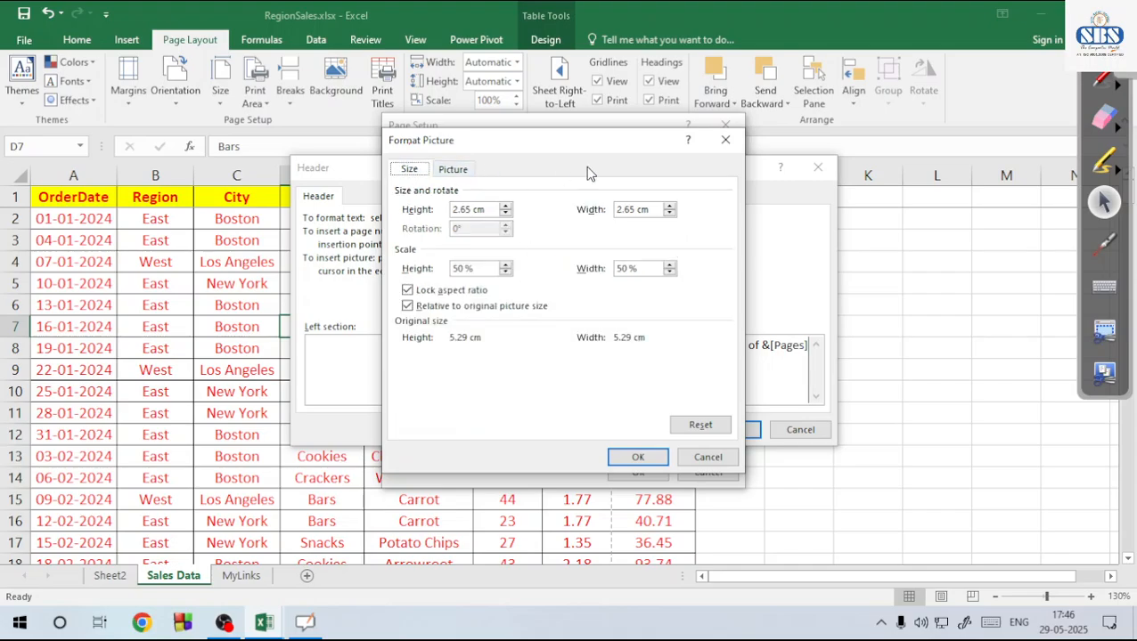
left_click(725, 139)
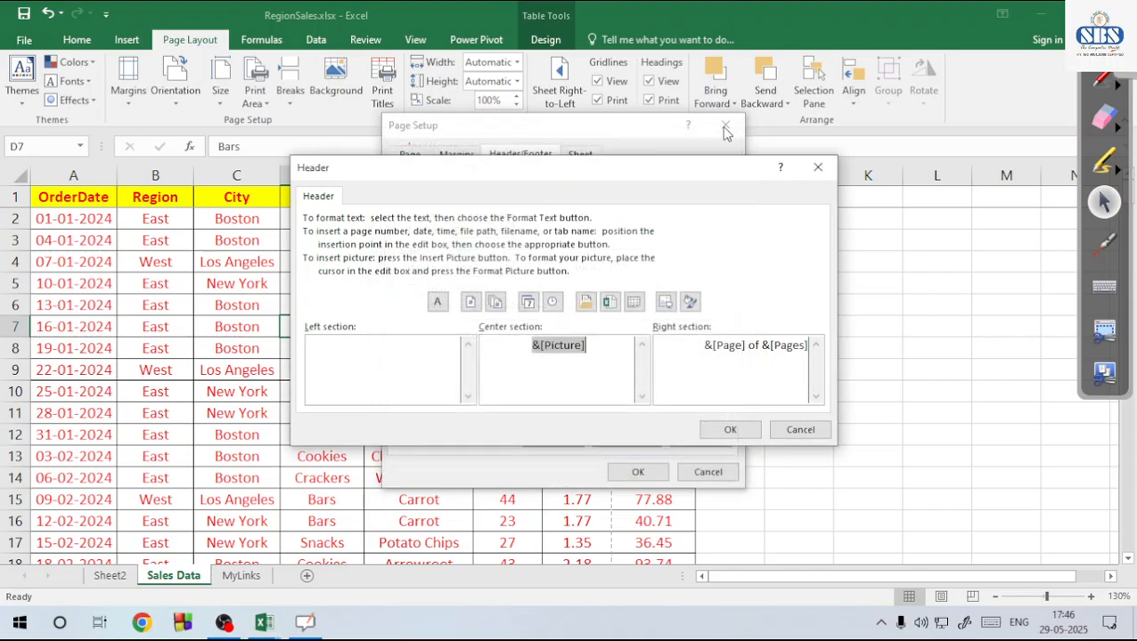
left_click(817, 168)
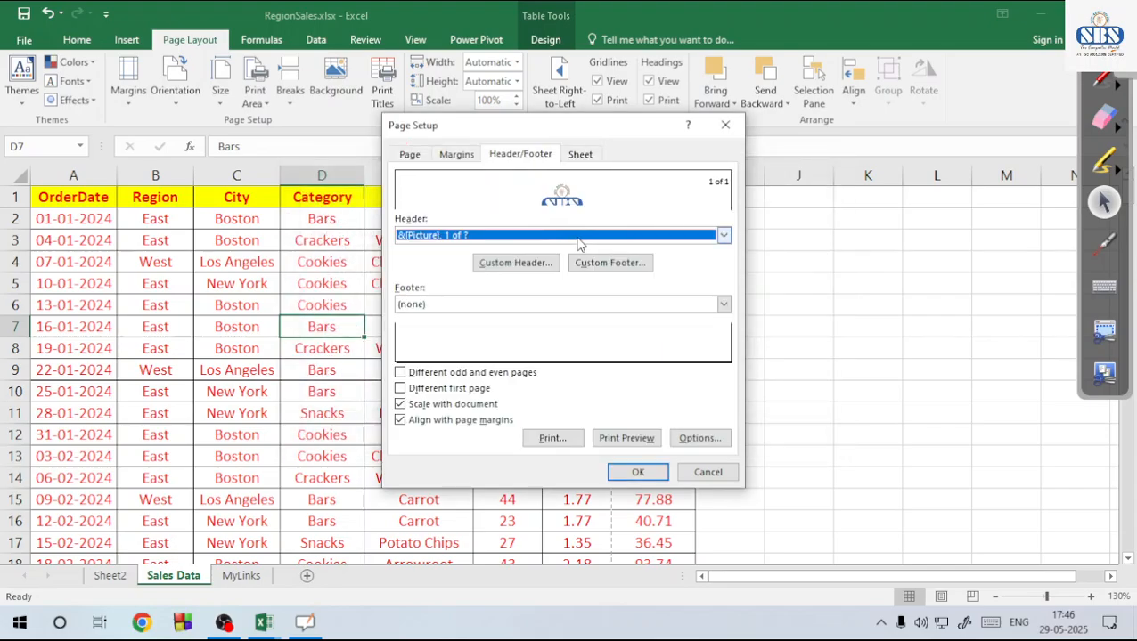
Set the header margin to 2.8, check the logo's position in the print preview, and return to the sheet
left_click(456, 161)
left_click(658, 189)
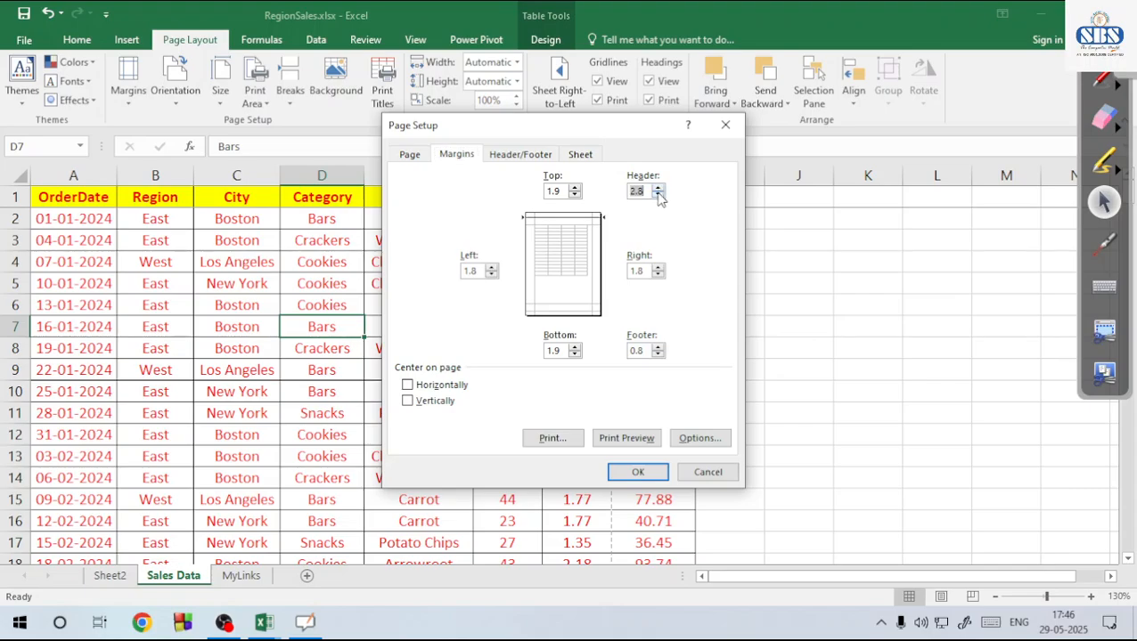
left_click(638, 472)
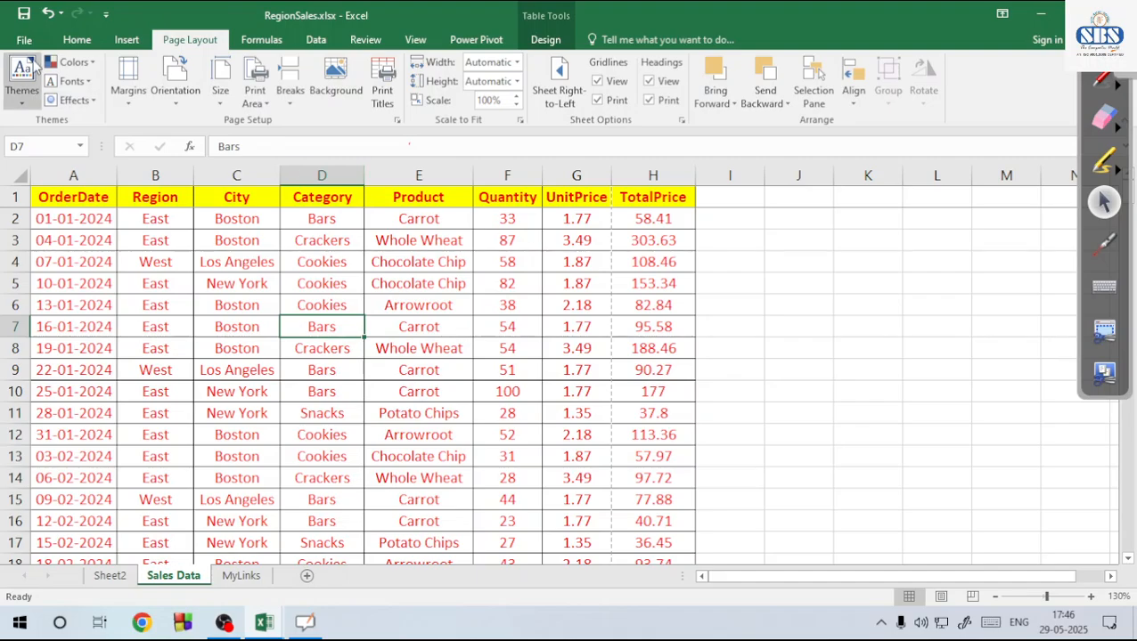
left_click(24, 39)
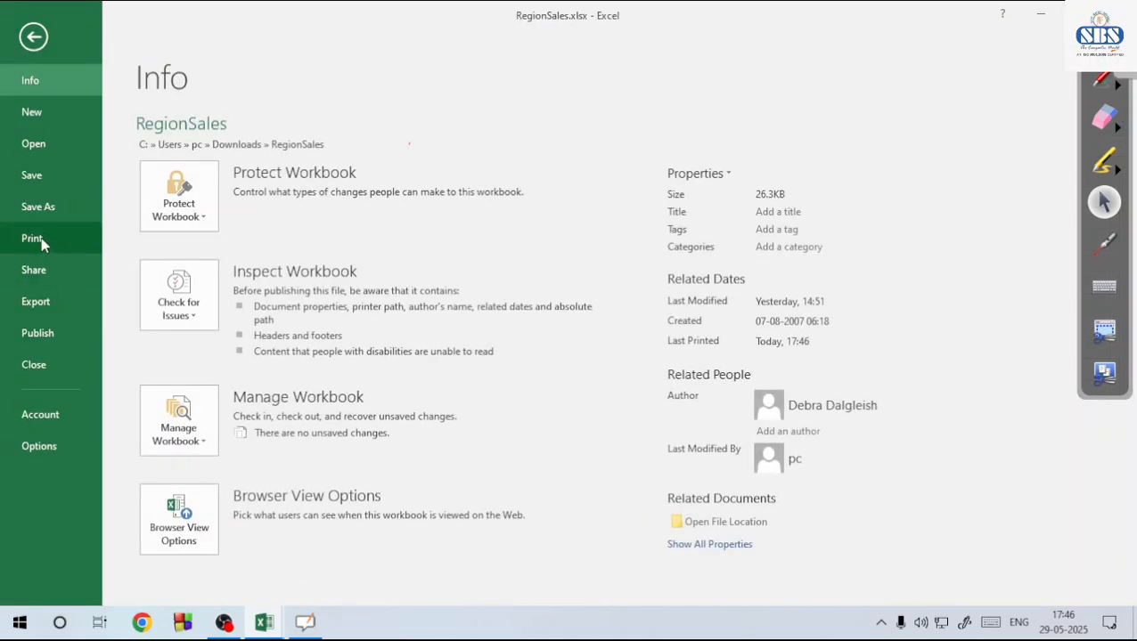
left_click(32, 238)
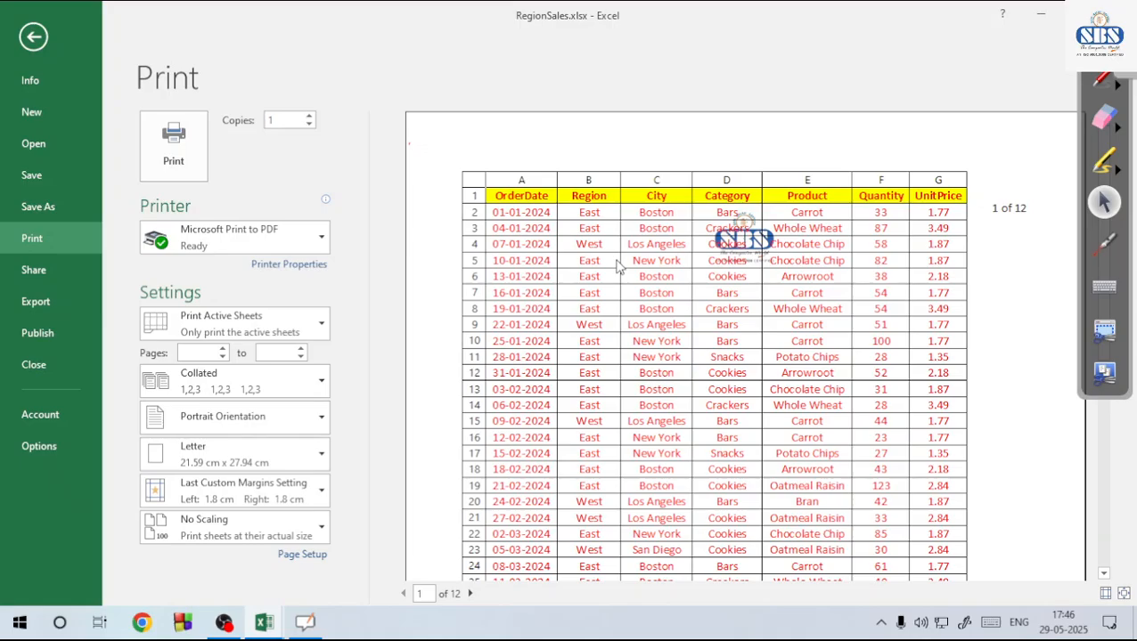
key("Escape")
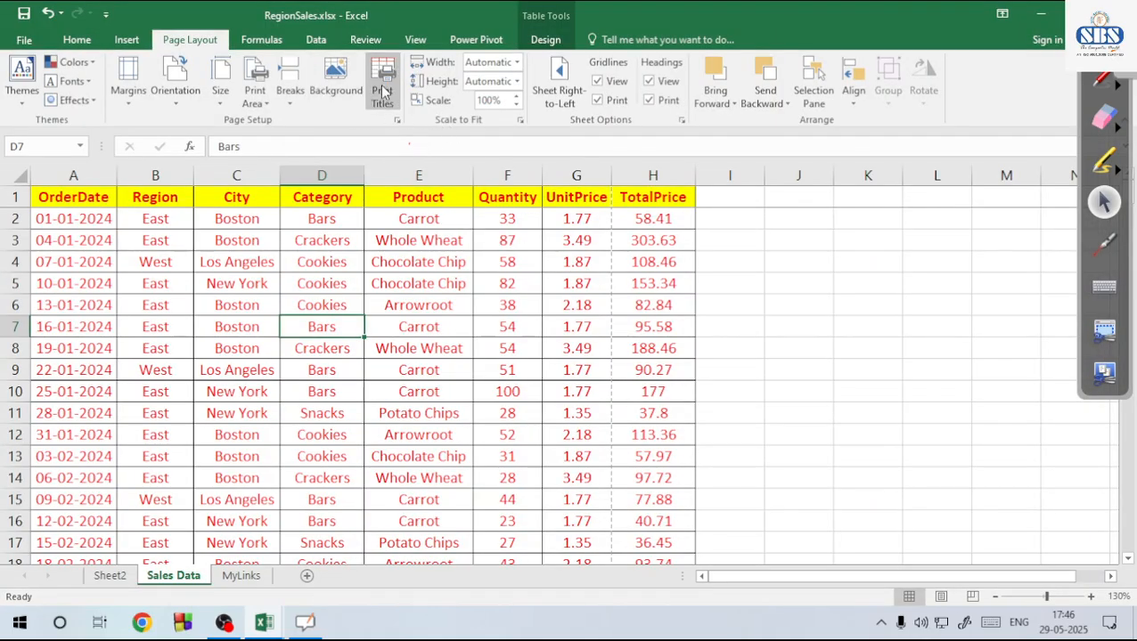
Set the header margin to 0.5 and increase the top margin to make room for the logo
left_click(382, 90)
key("ctrl+shift+Tab")
key("ctrl+shift+Tab")
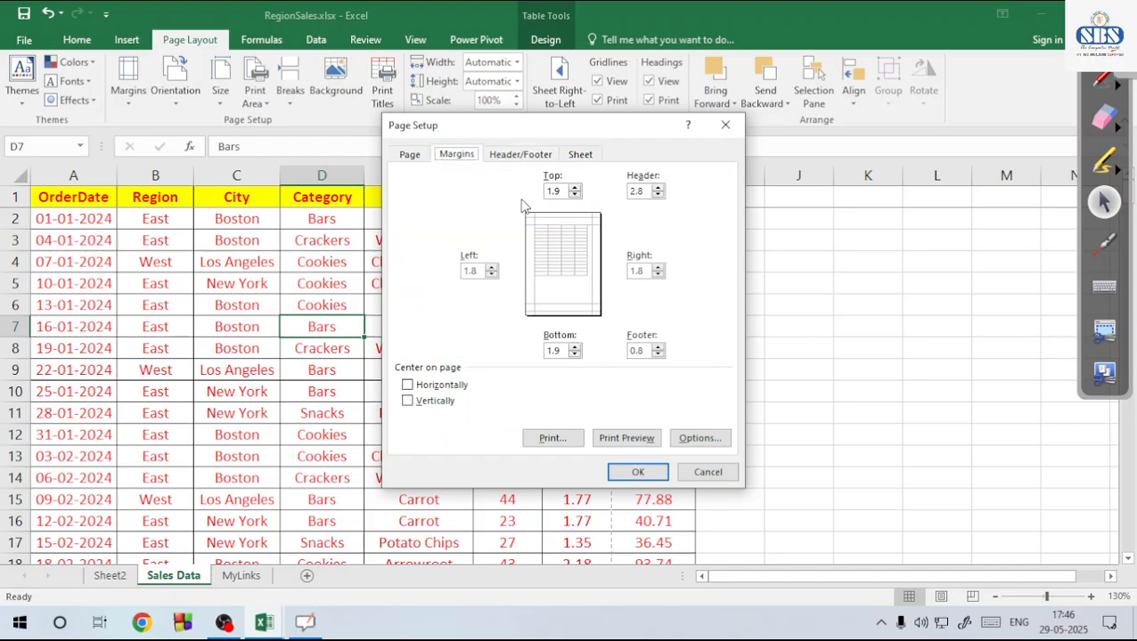
left_click(657, 195)
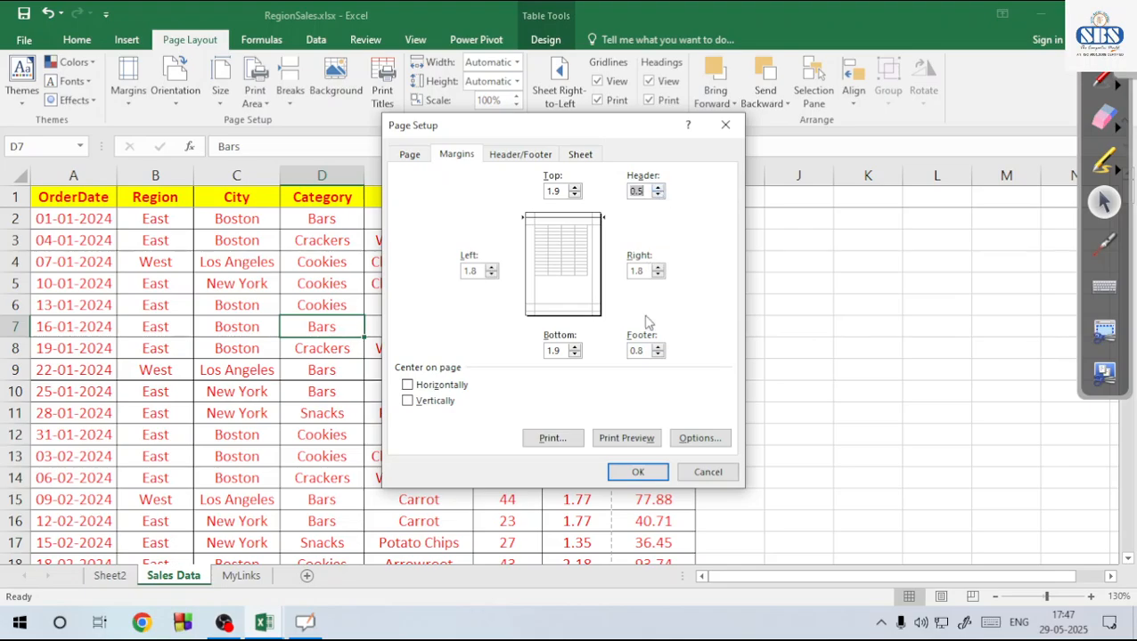
left_click(575, 191)
left_click(638, 472)
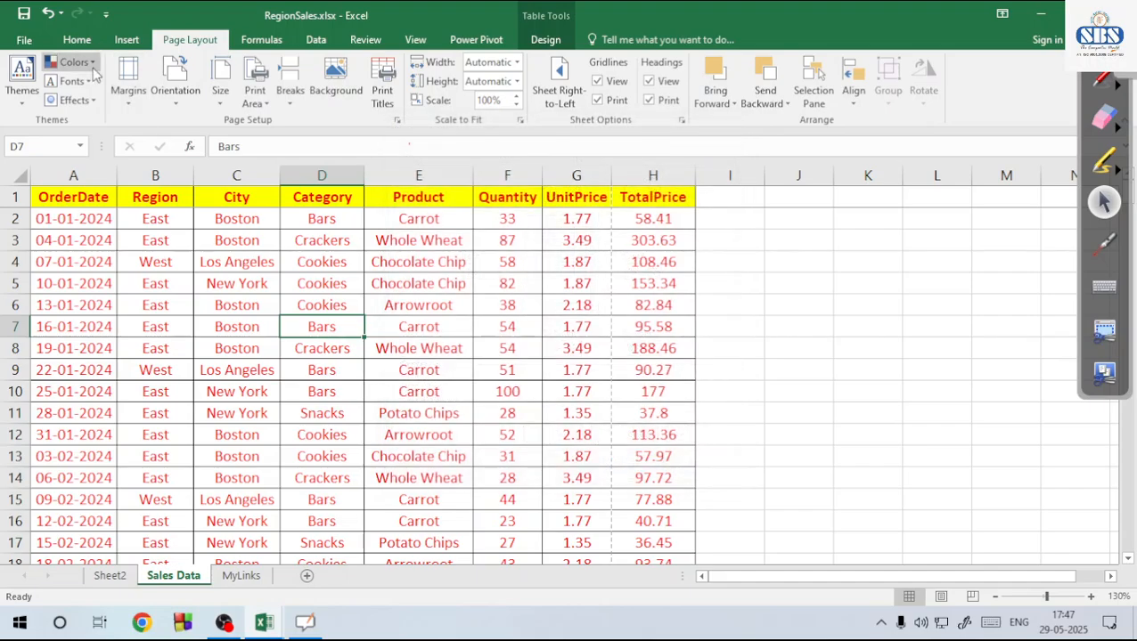
Check the header logo and page numbers in the print preview through page 12, and return to the sheet
left_click(22, 41)
left_click(36, 238)
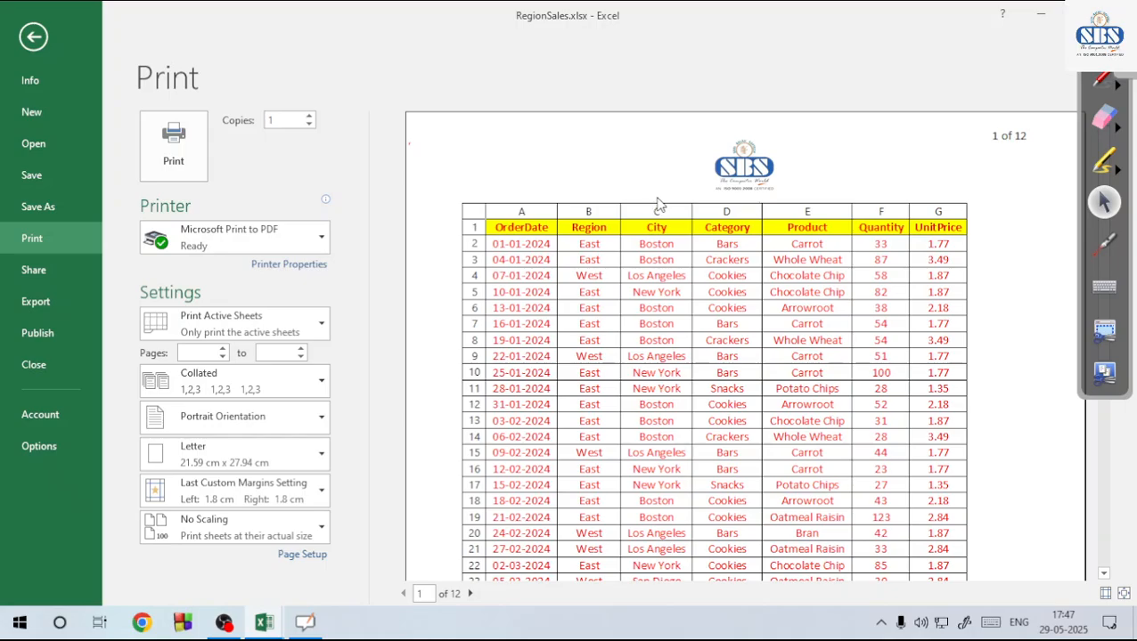
scroll(701, 289, "down", 5)
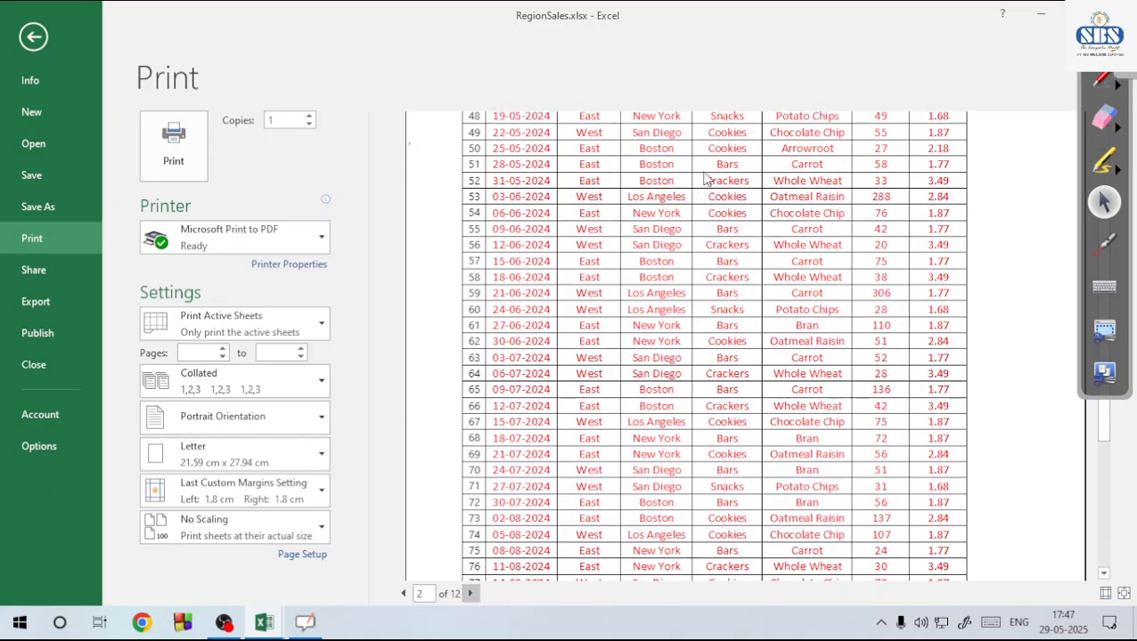
scroll(739, 190, "up", 2)
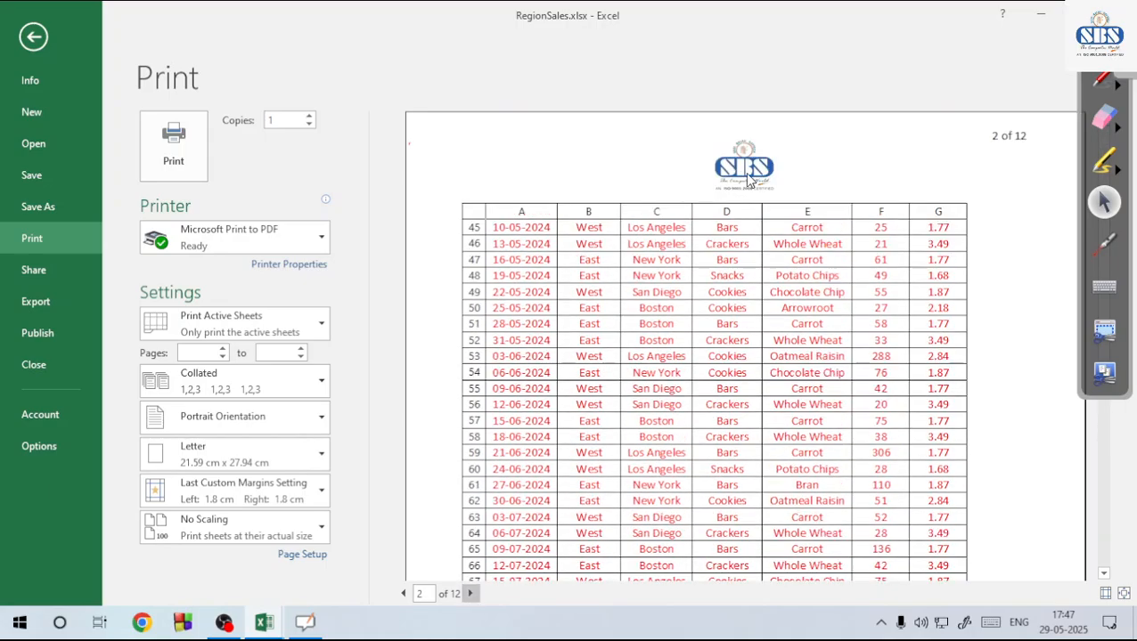
left_click(470, 594)
left_click(471, 594)
left_click(471, 594)
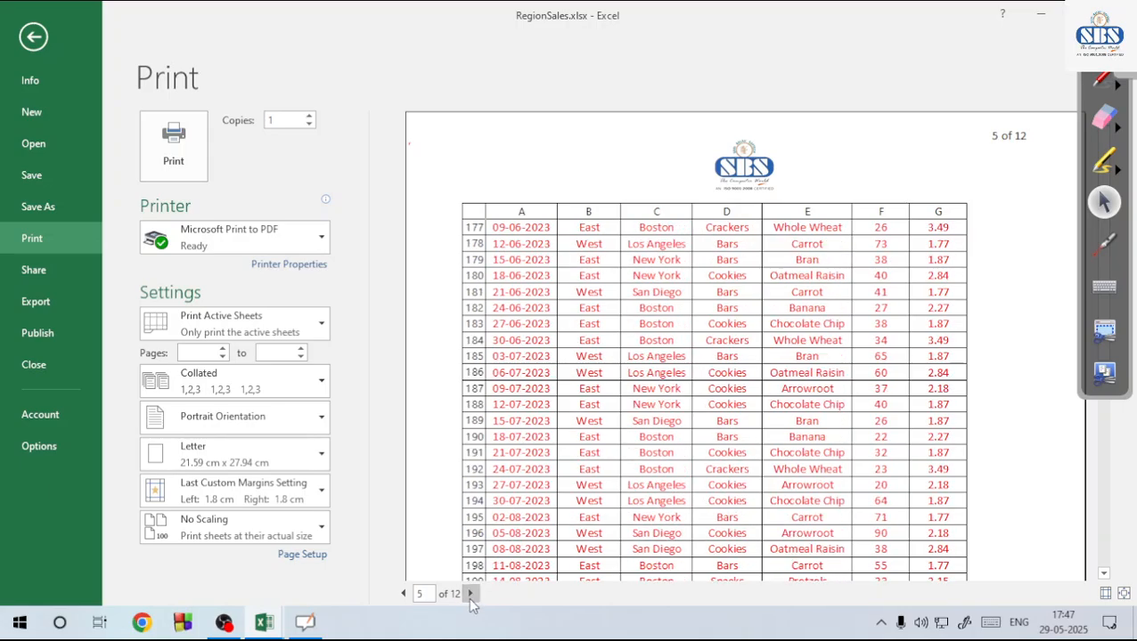
left_click(470, 594)
left_click(470, 594)
left_click(470, 594)
left_click(471, 594)
left_click(471, 594)
left_click(471, 594)
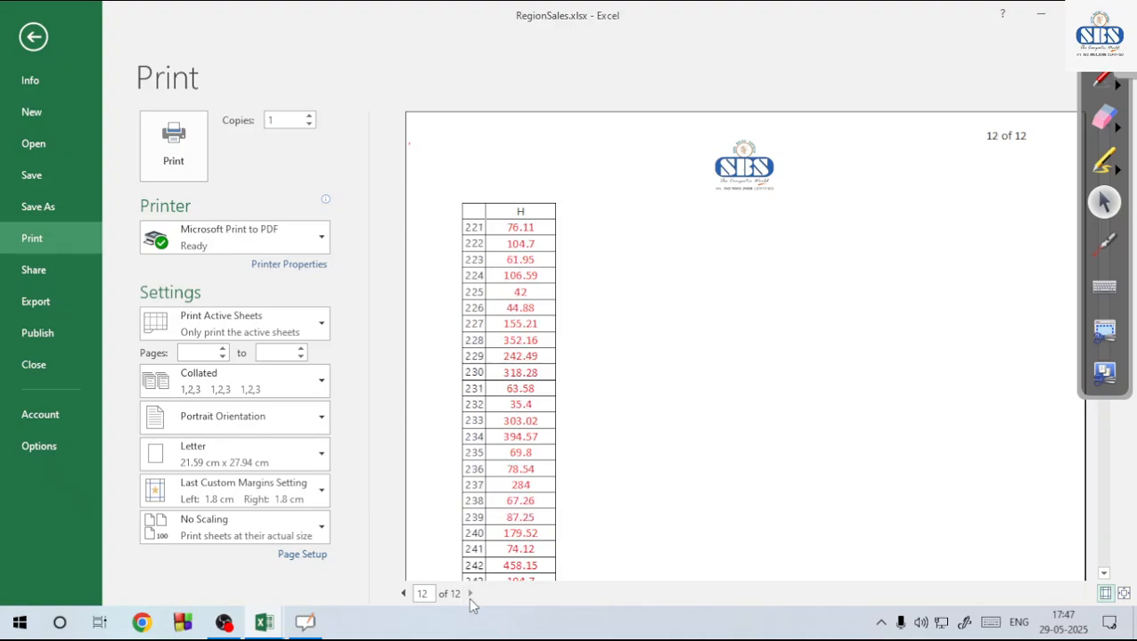
key("Escape")
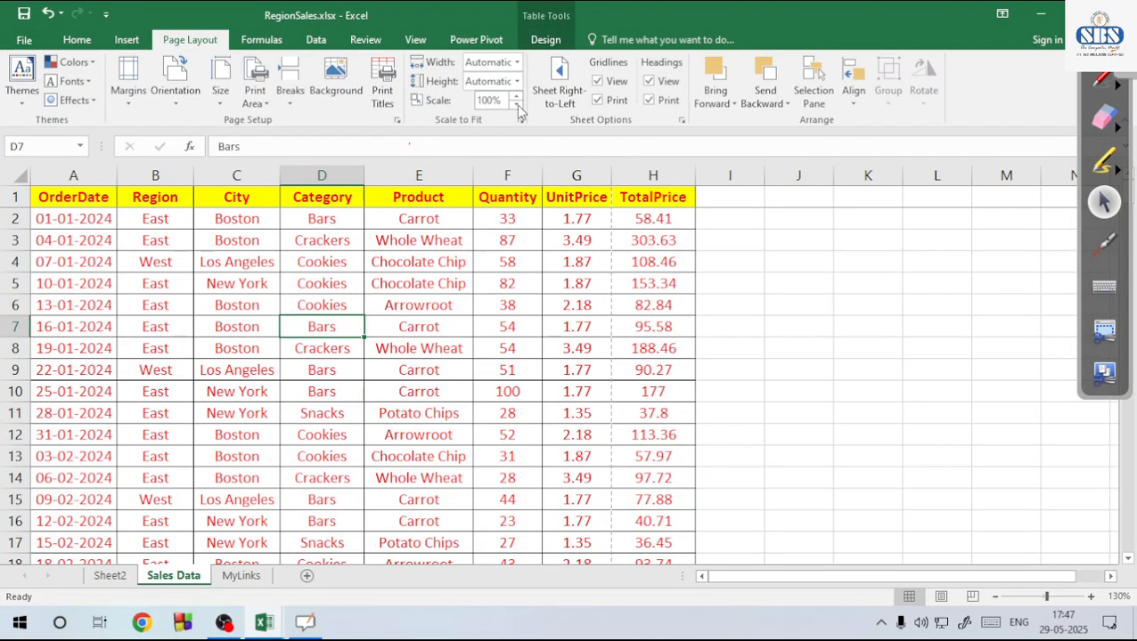
Reduce the sheet's print scale to 95%
left_click(517, 104)
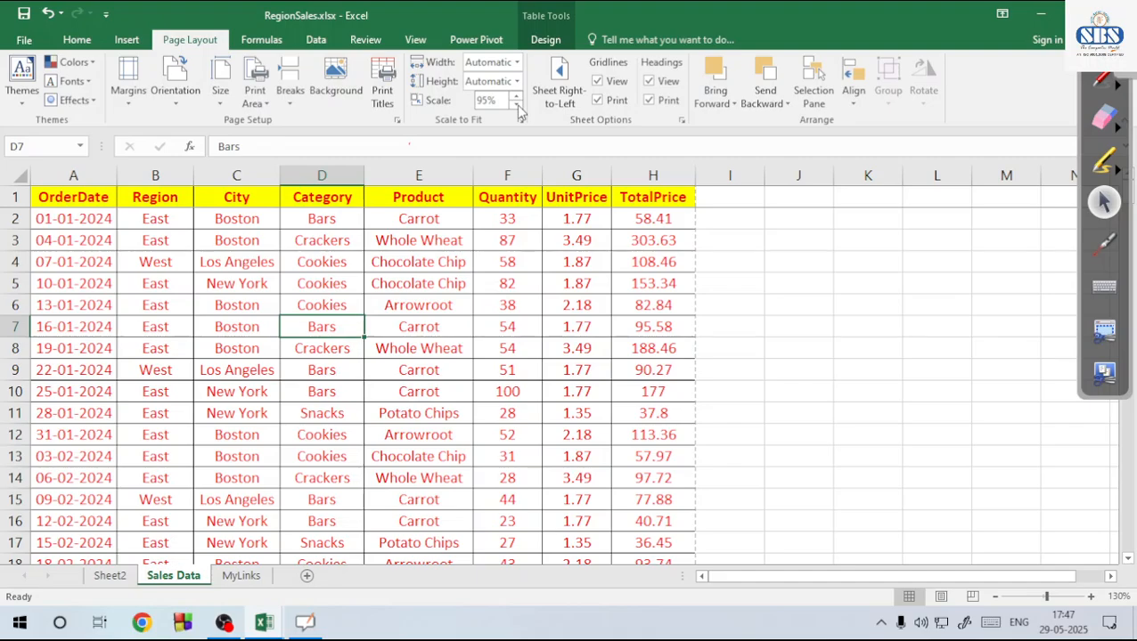
left_click(478, 321)
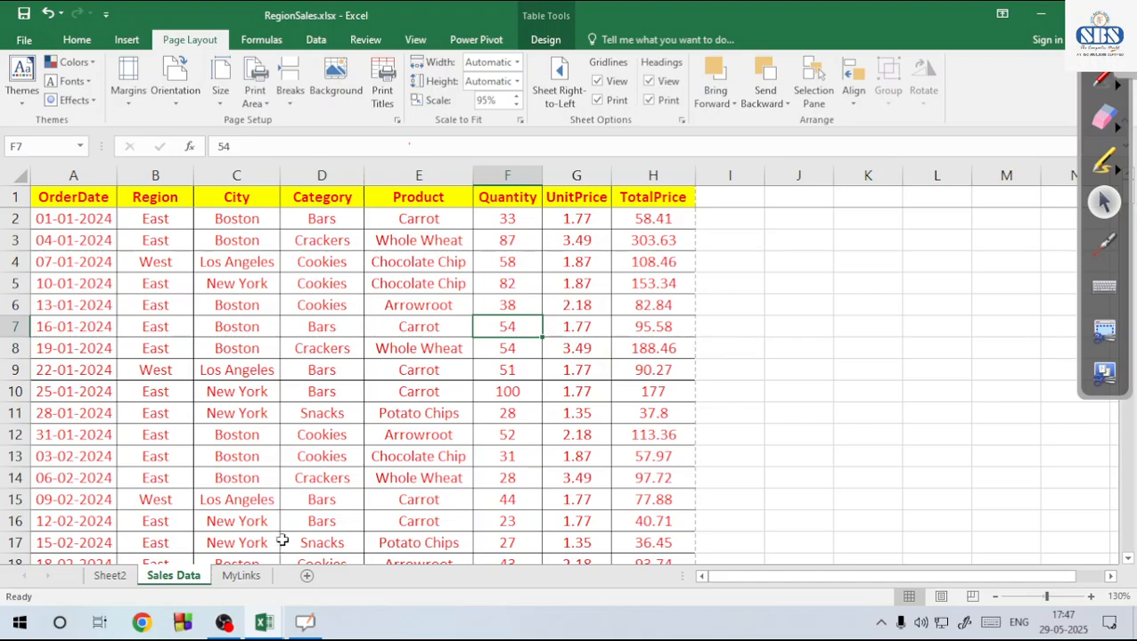
left_click(287, 326)
left_click(163, 283)
left_click(157, 262)
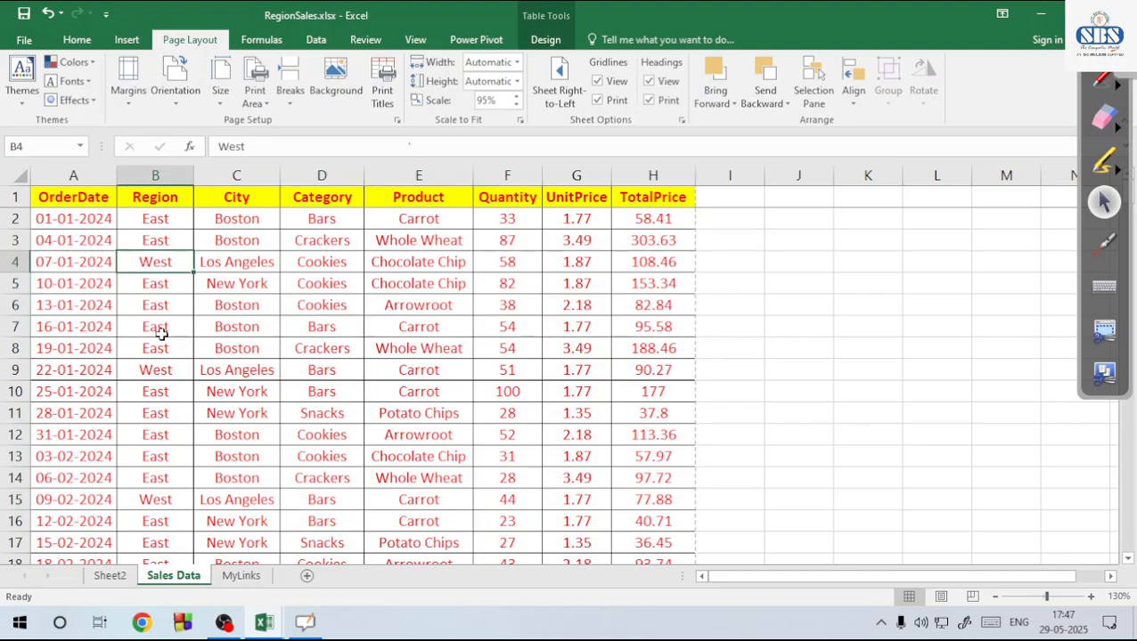
left_click(159, 327)
Try the Banded and Circuit themes on the workbook, and finish by applying the Dividend theme
left_click(22, 84)
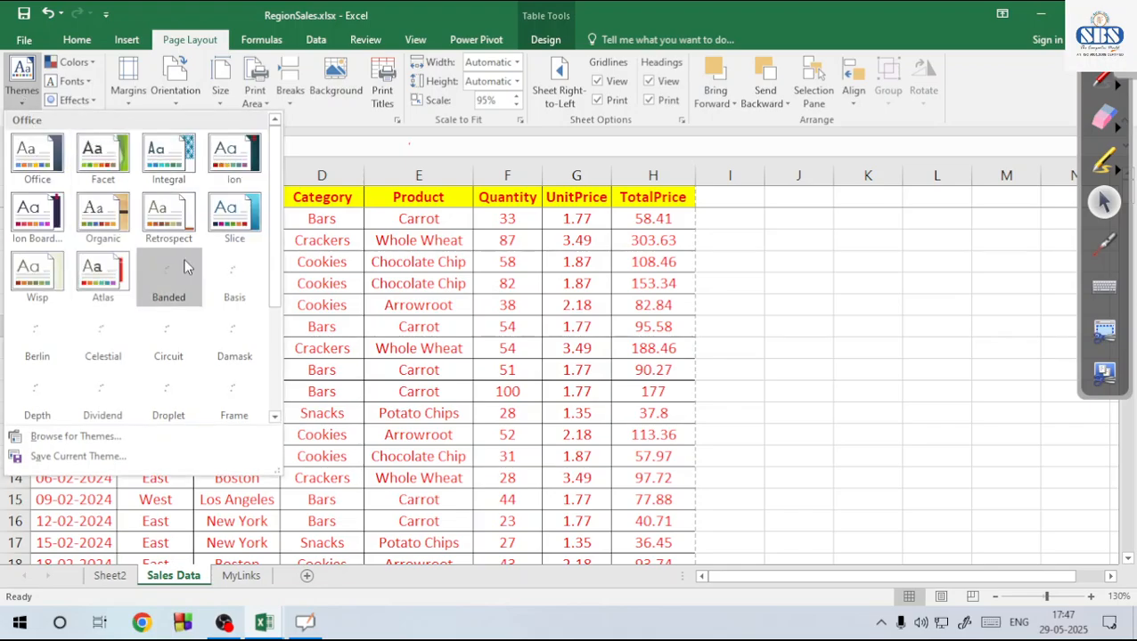
left_click(163, 267)
left_click(22, 85)
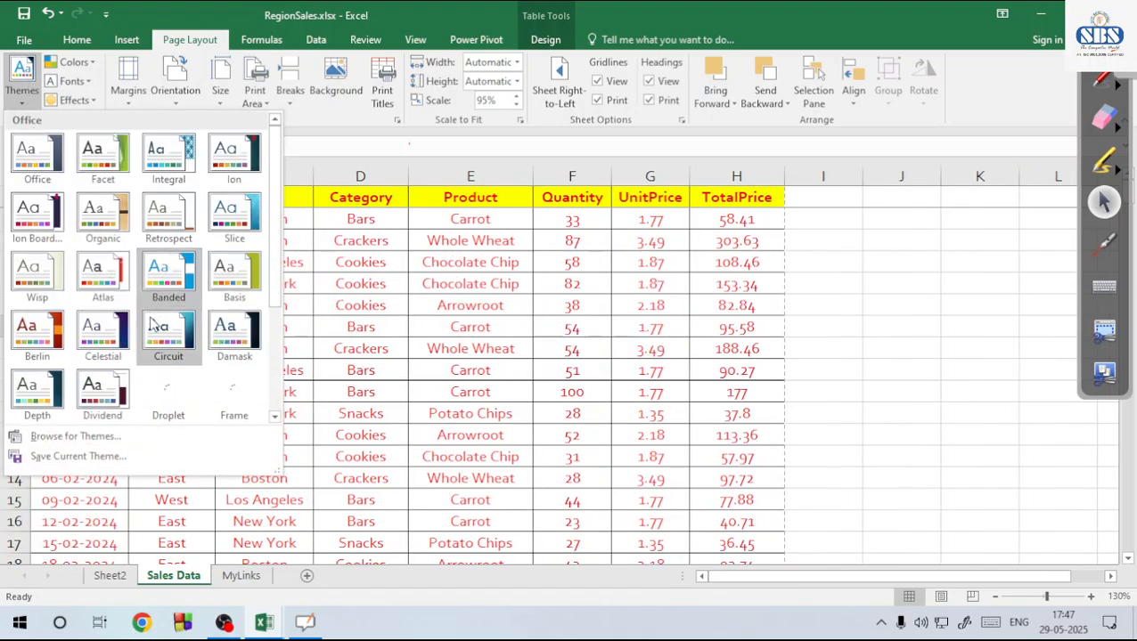
left_click(167, 336)
left_click(22, 85)
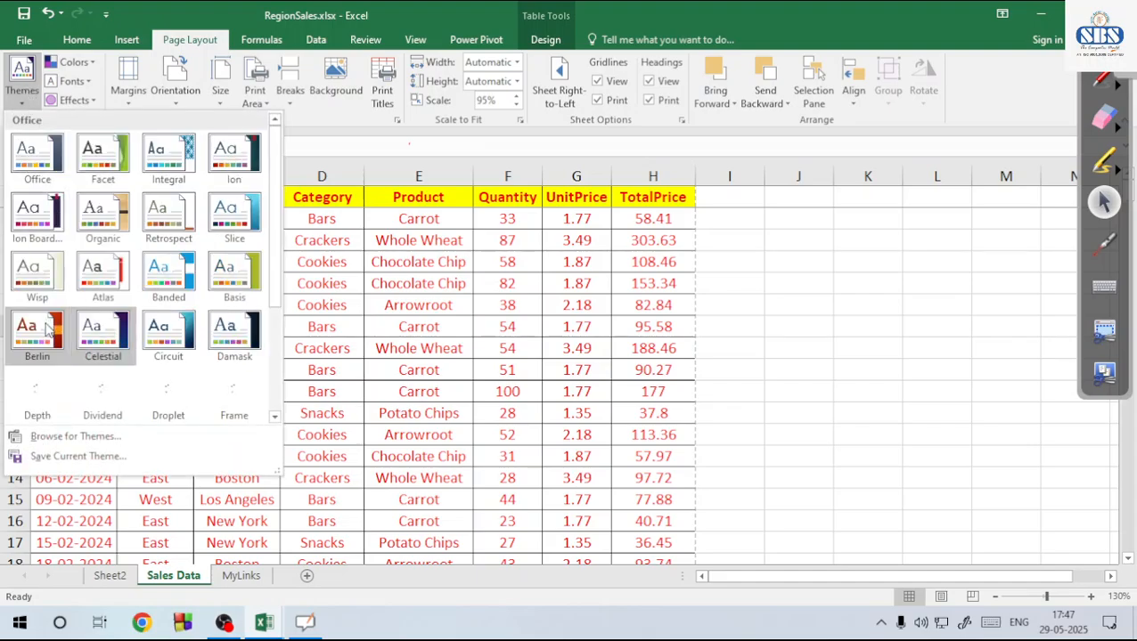
left_click(103, 388)
left_click(485, 397)
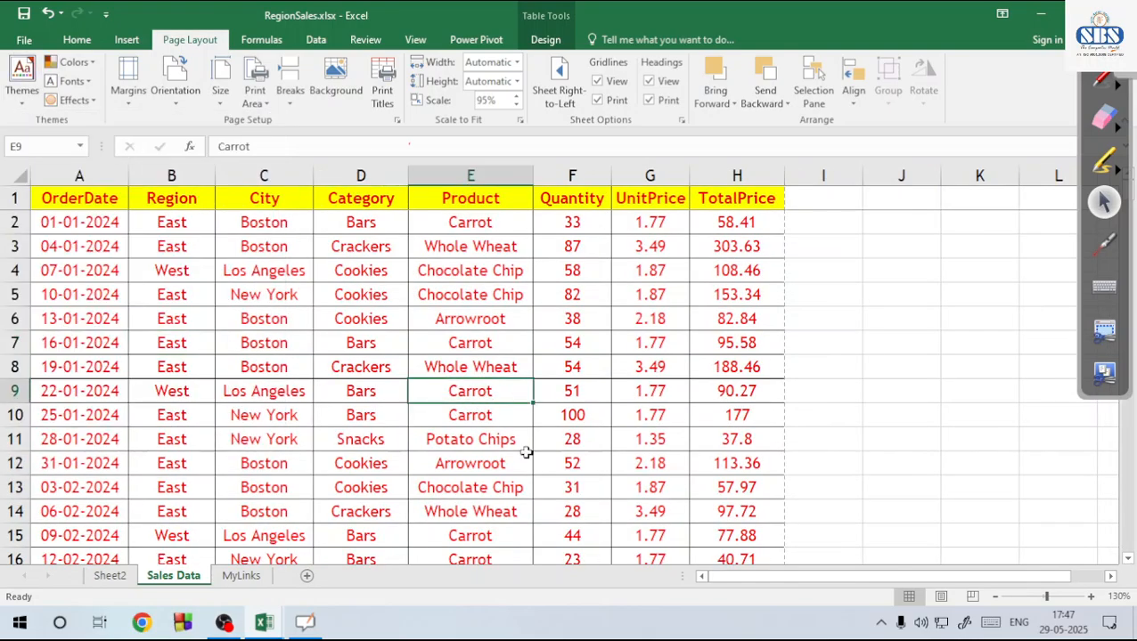